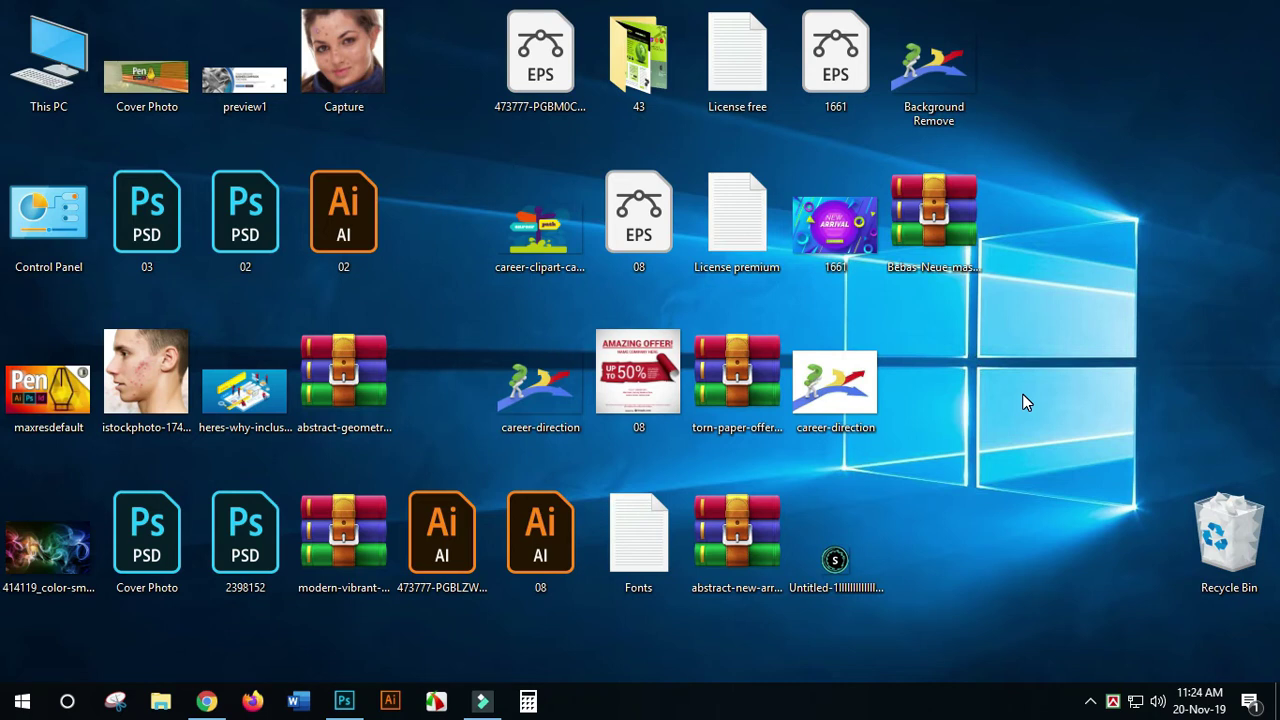
click(170, 344)
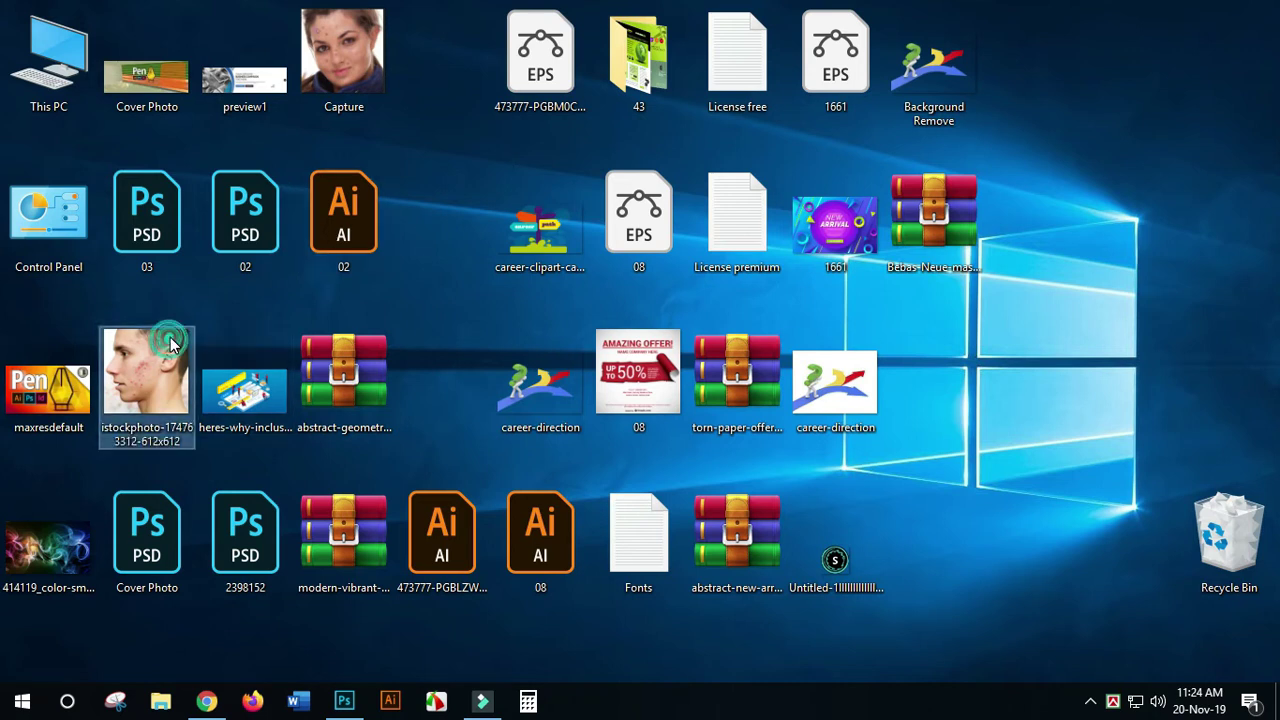
double_click(170, 344)
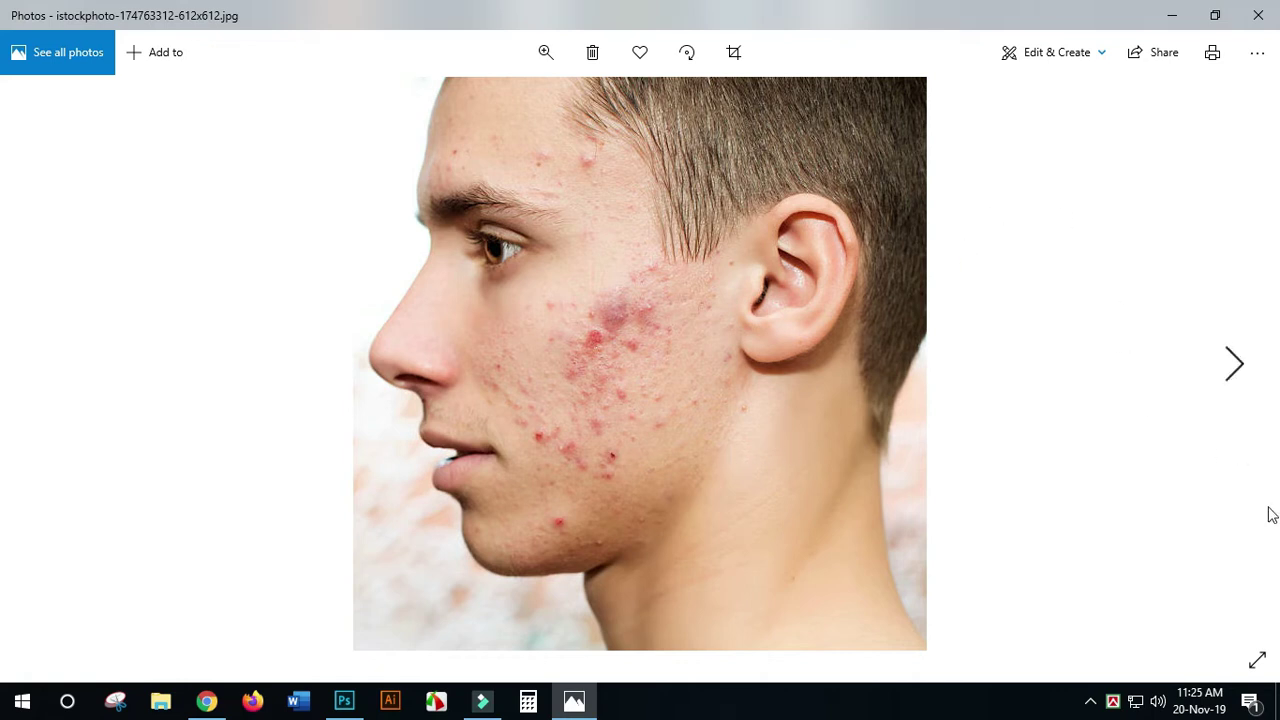
click(1249, 703)
click(1249, 703)
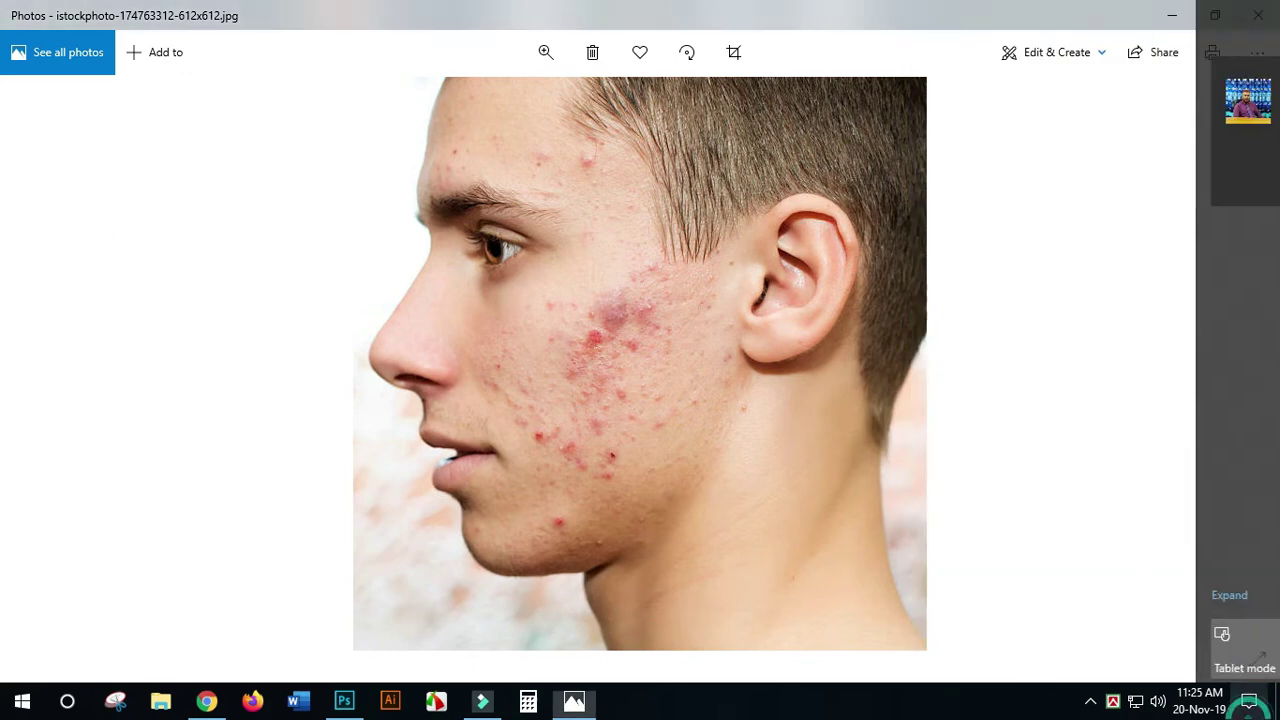
click(343, 703)
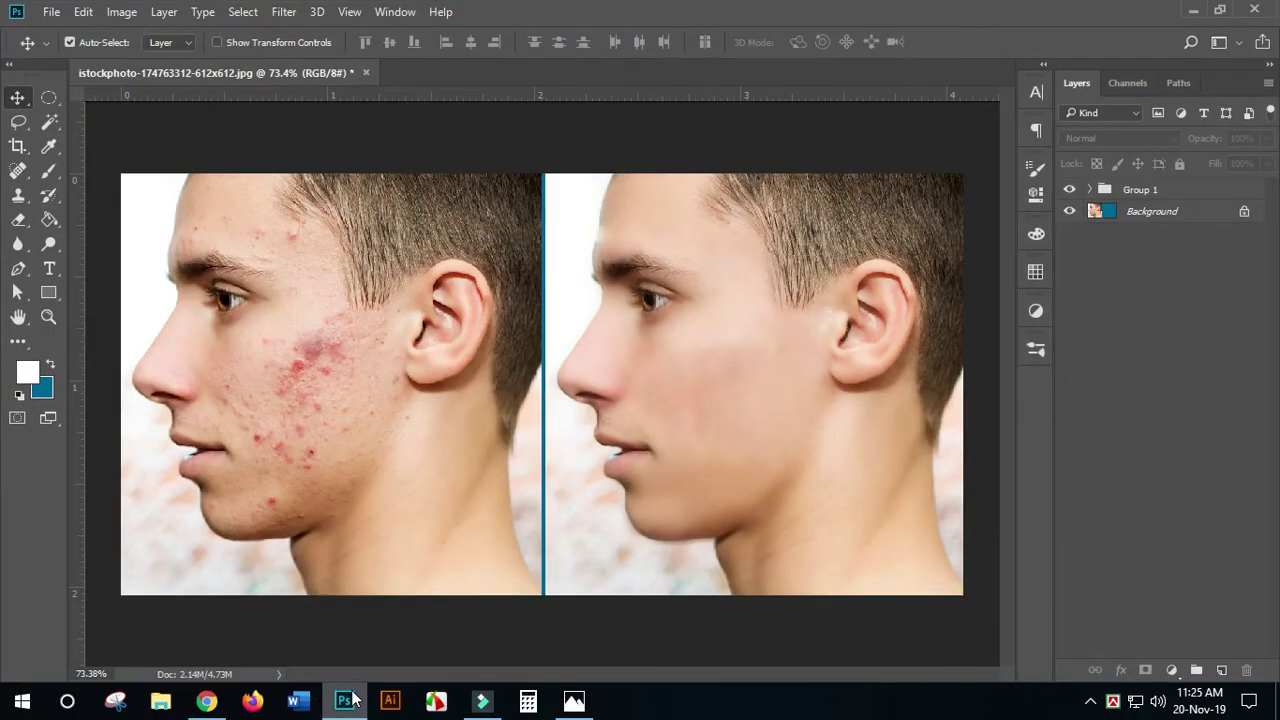
key(ctrl+plus)
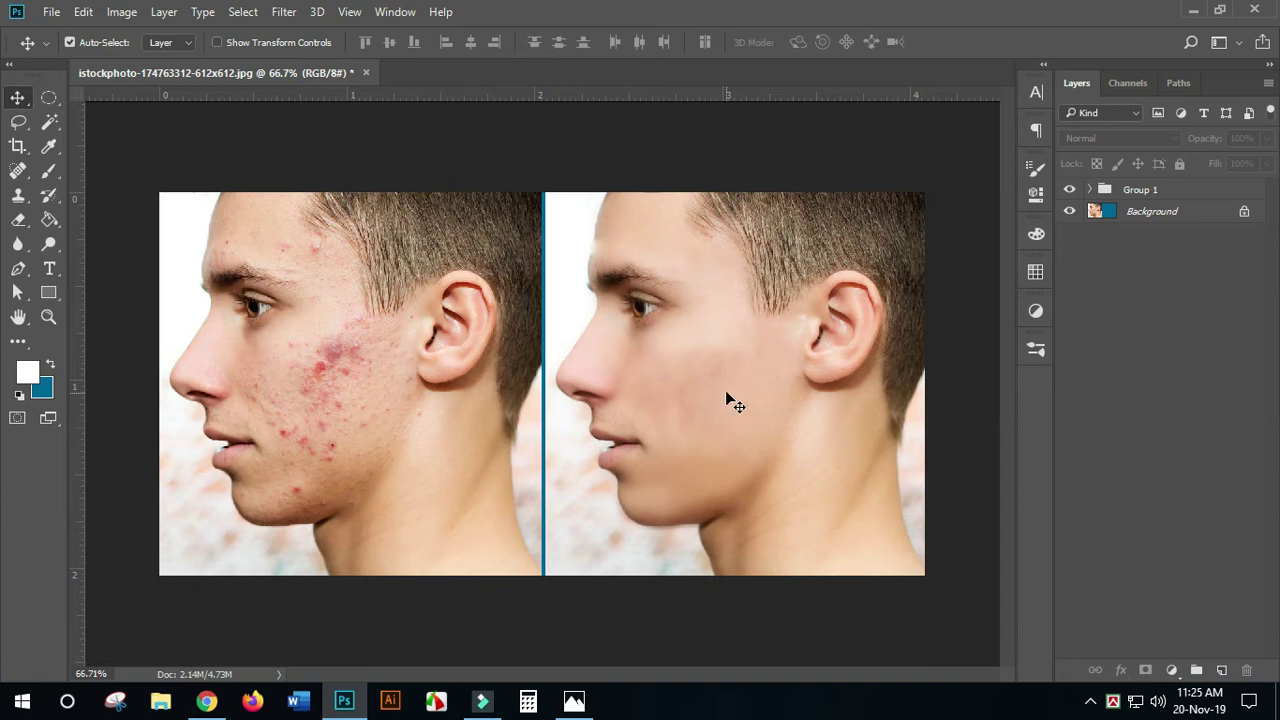
click(51, 13)
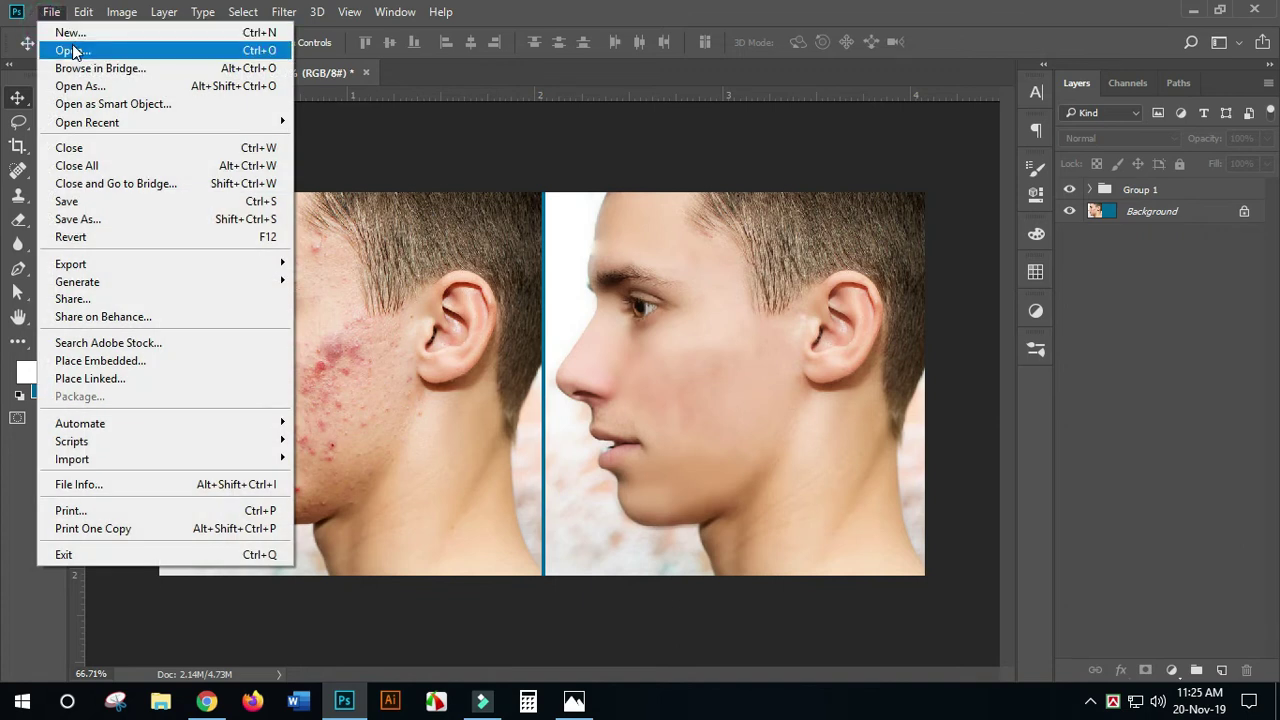
click(72, 50)
click(86, 360)
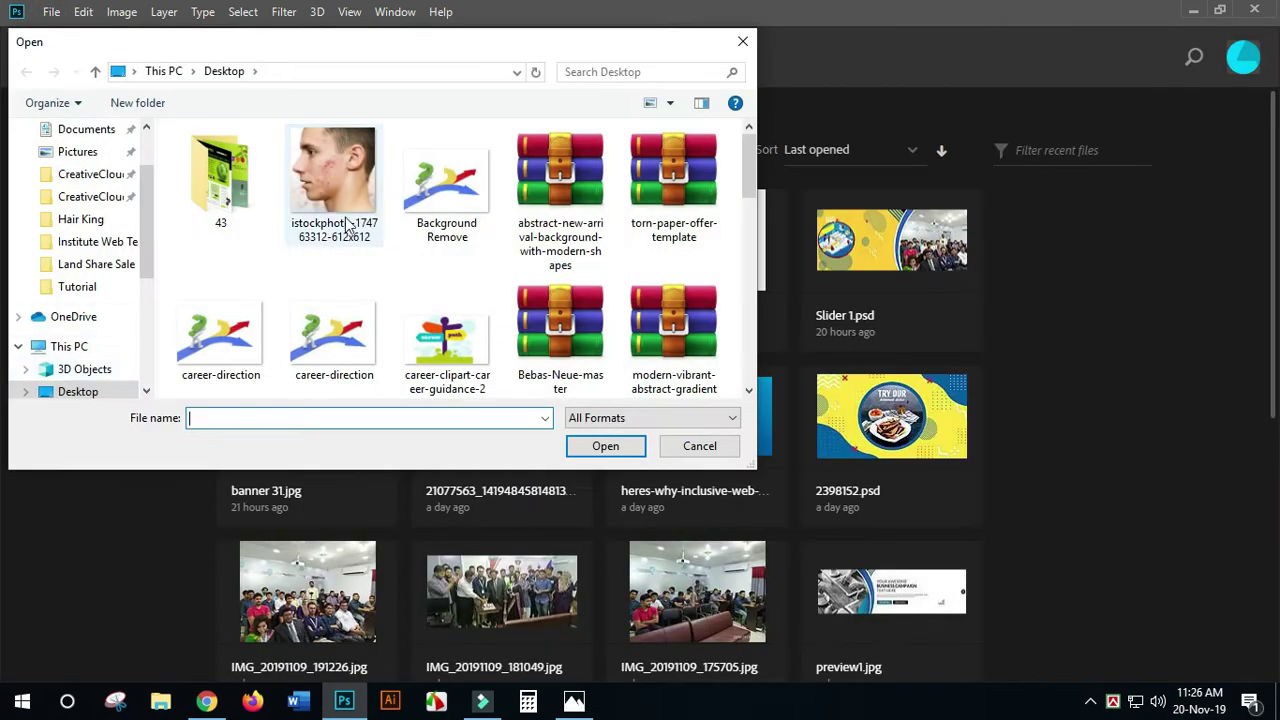
double_click(350, 198)
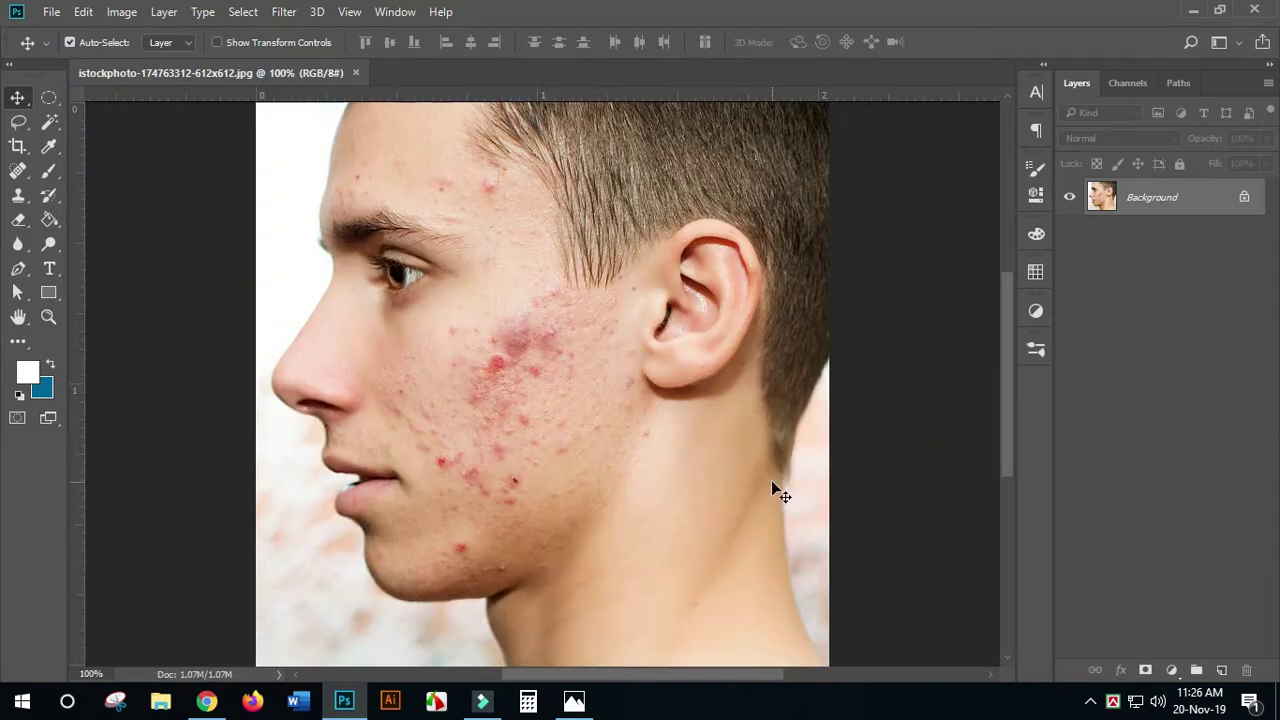
scroll(780, 480, down, 4)
scroll(781, 476, up, 1)
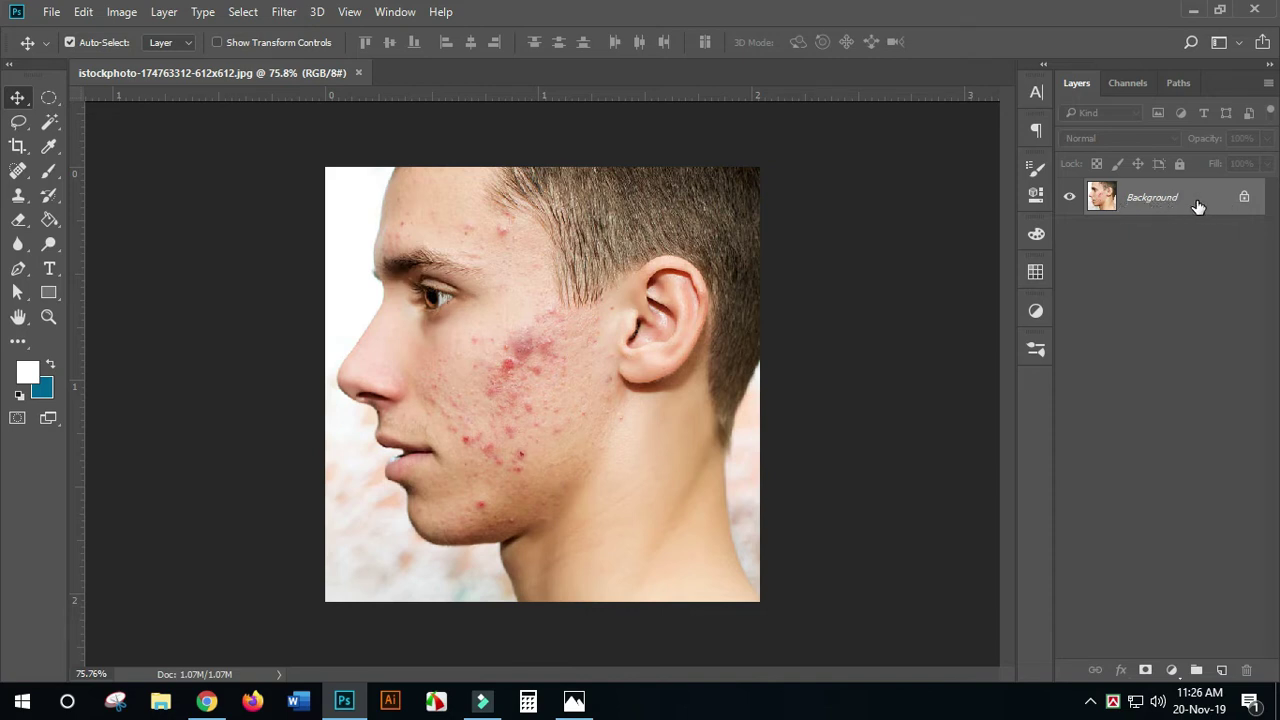
Duplicate the Background layer onto a new layer above it
drag(1198, 205, 1228, 668)
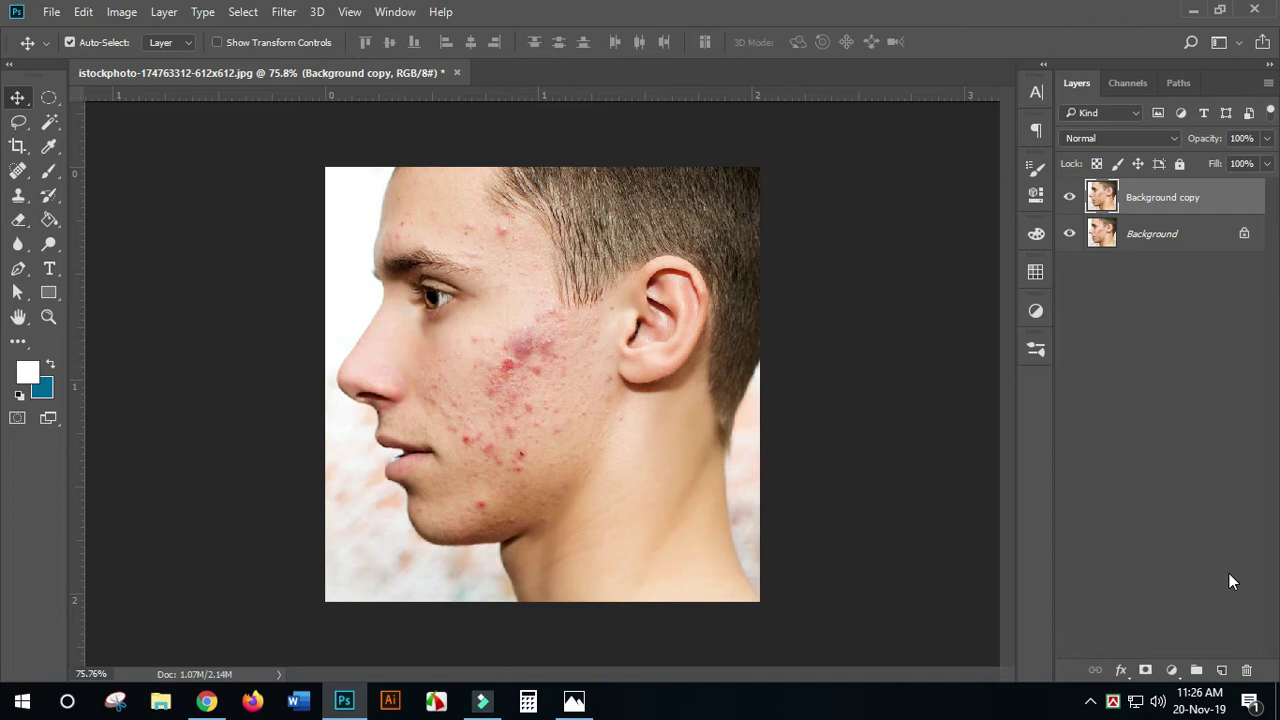
key(ctrl+z)
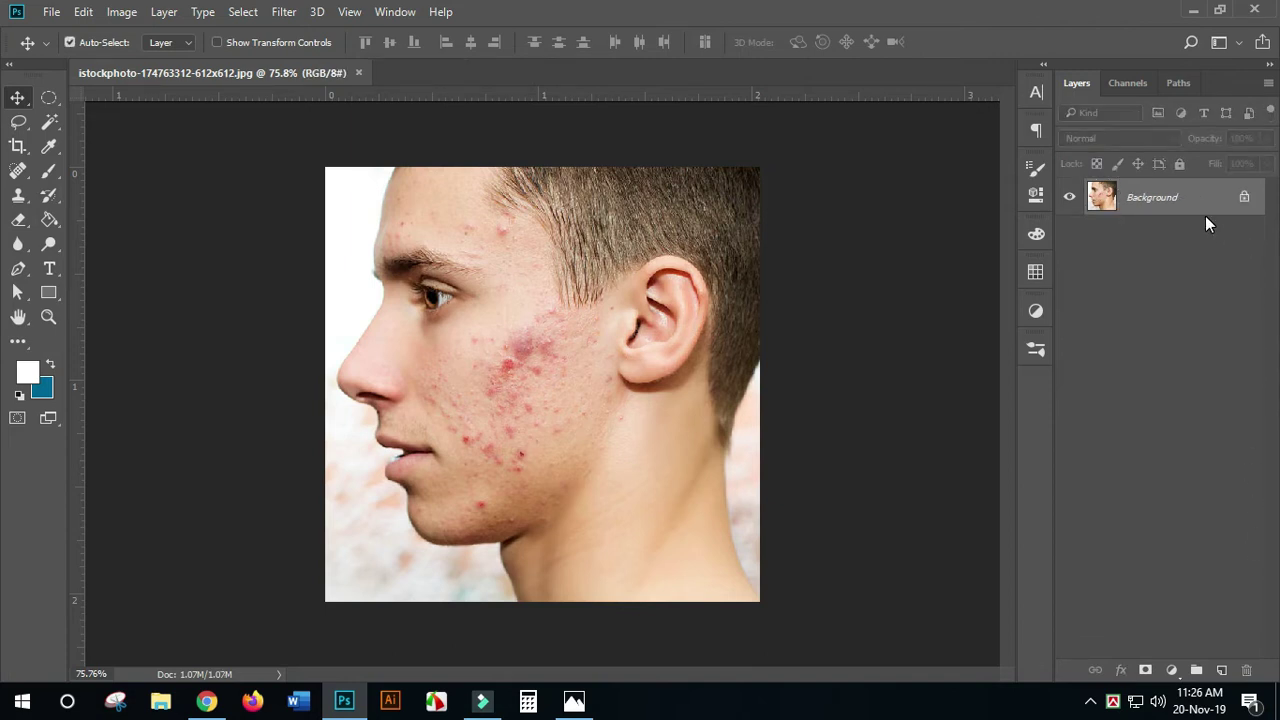
key(ctrl+j)
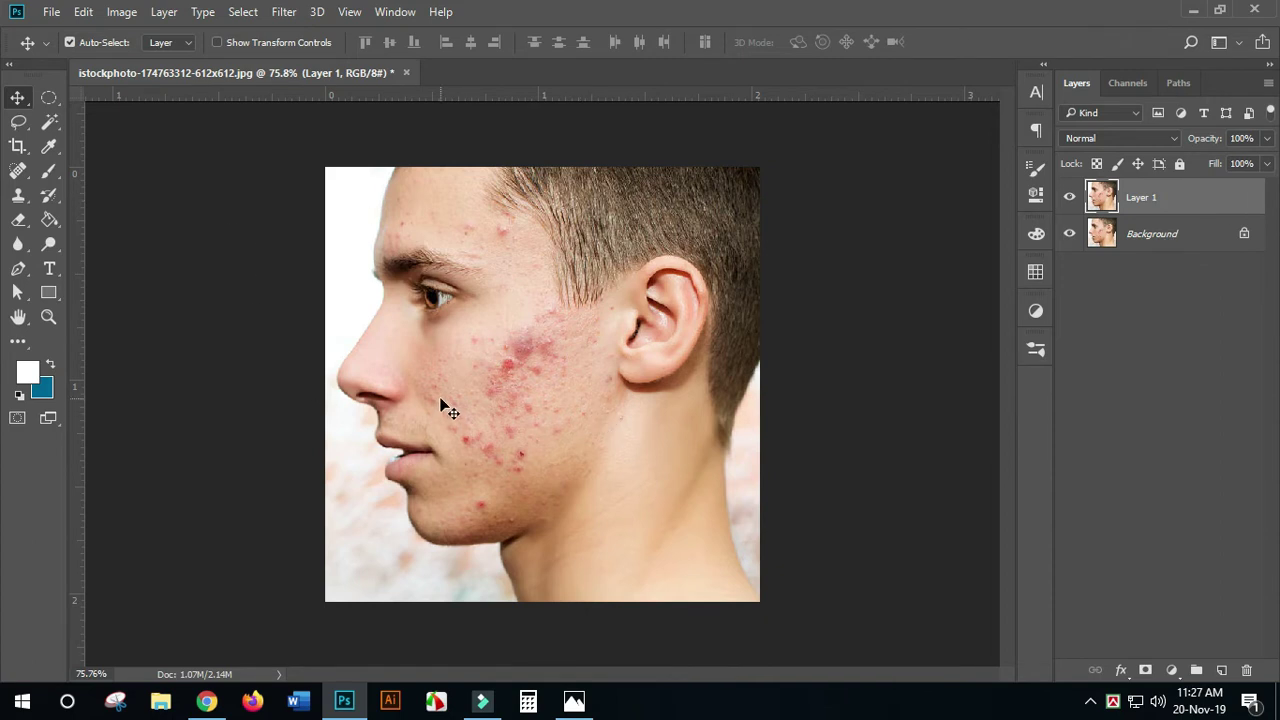
Examine the healing tool group, including the Red Eye Tool, and the Clone Stamp tool variants
scroll(443, 406, up, 1)
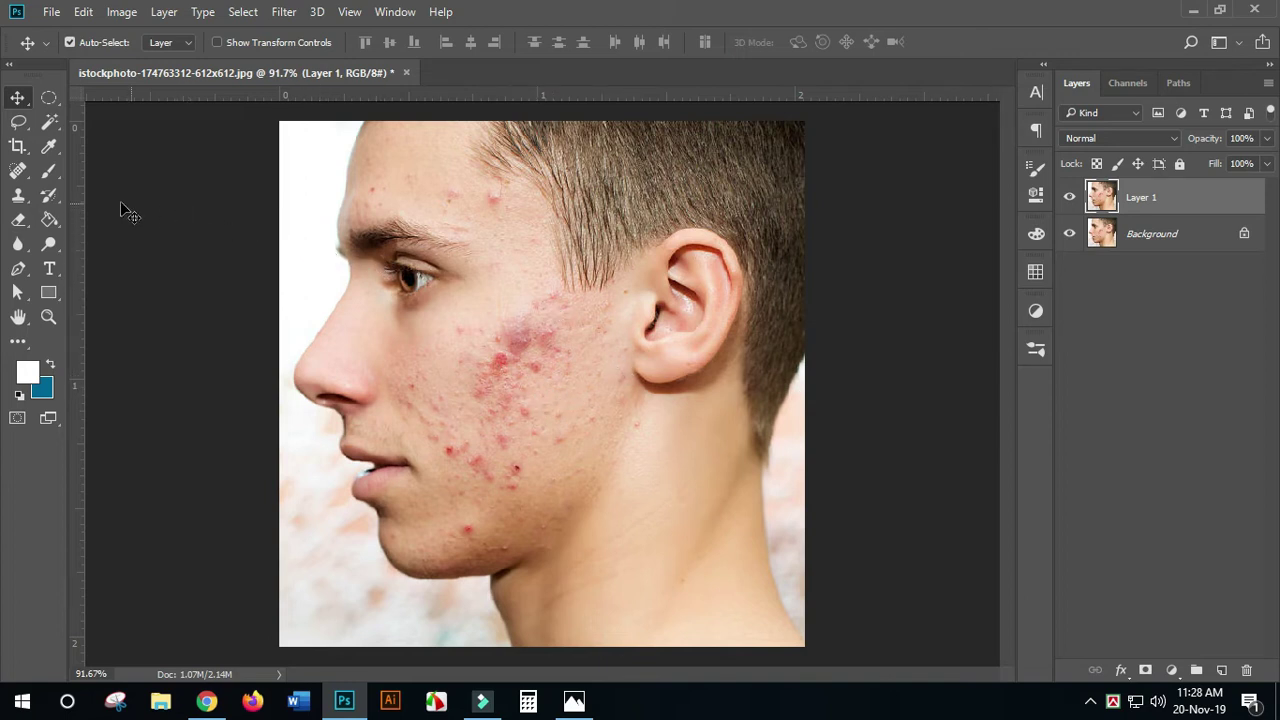
click(27, 175)
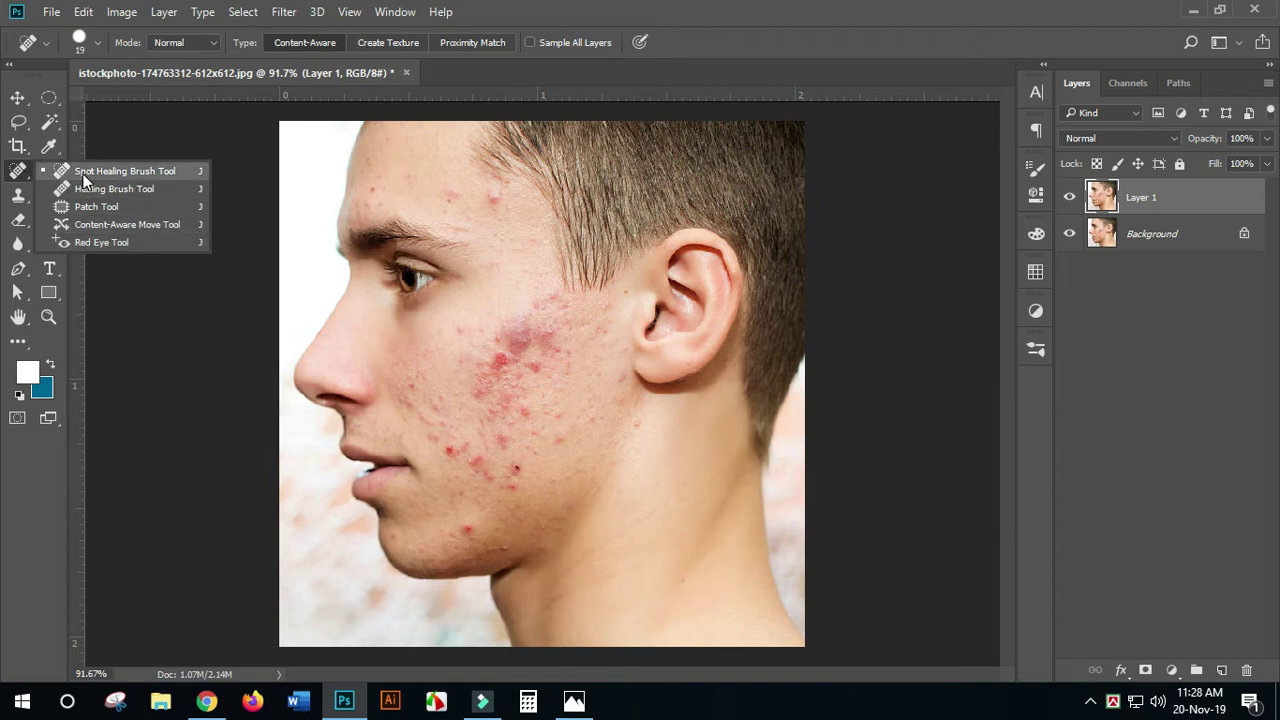
click(143, 242)
click(390, 266)
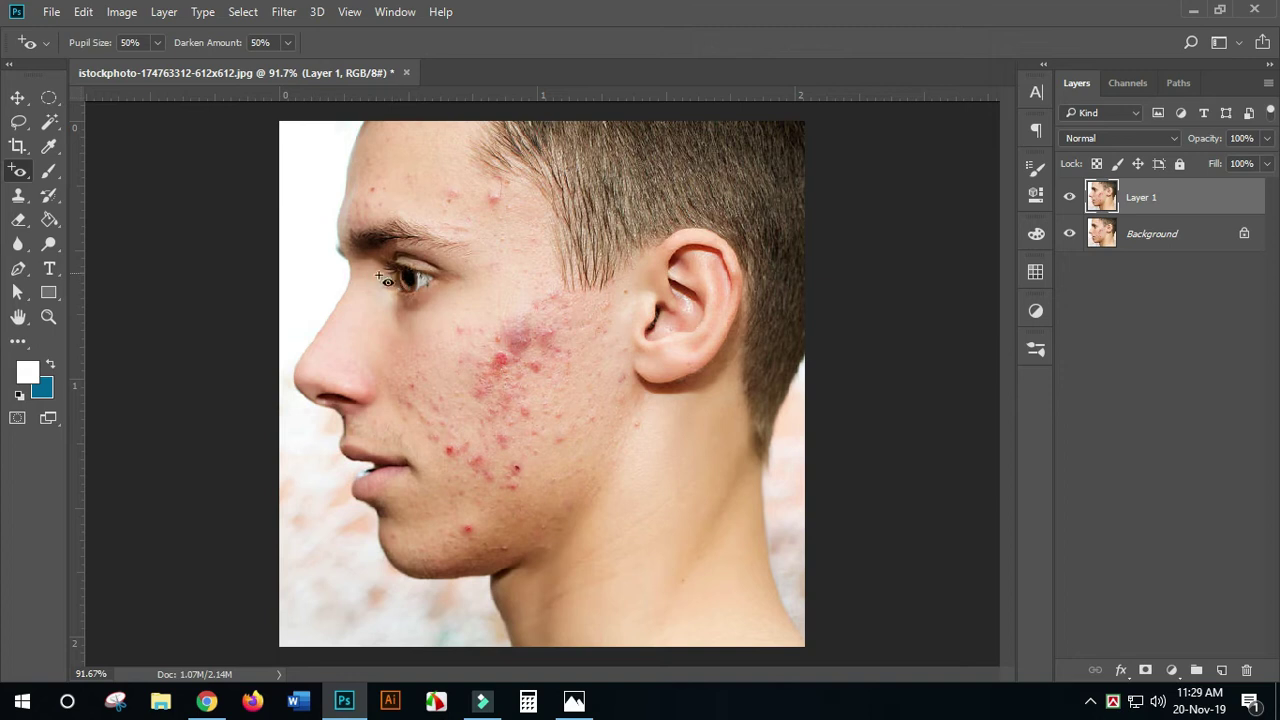
right_click(23, 174)
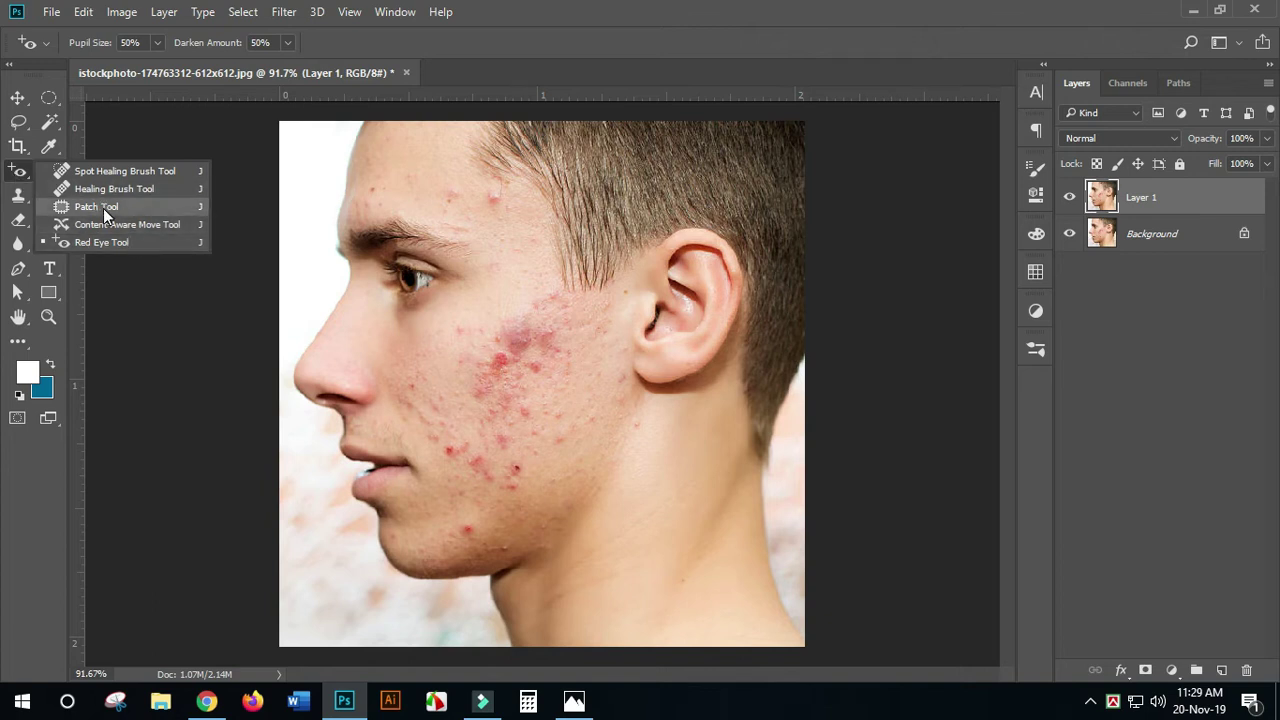
right_click(18, 168)
click(28, 165)
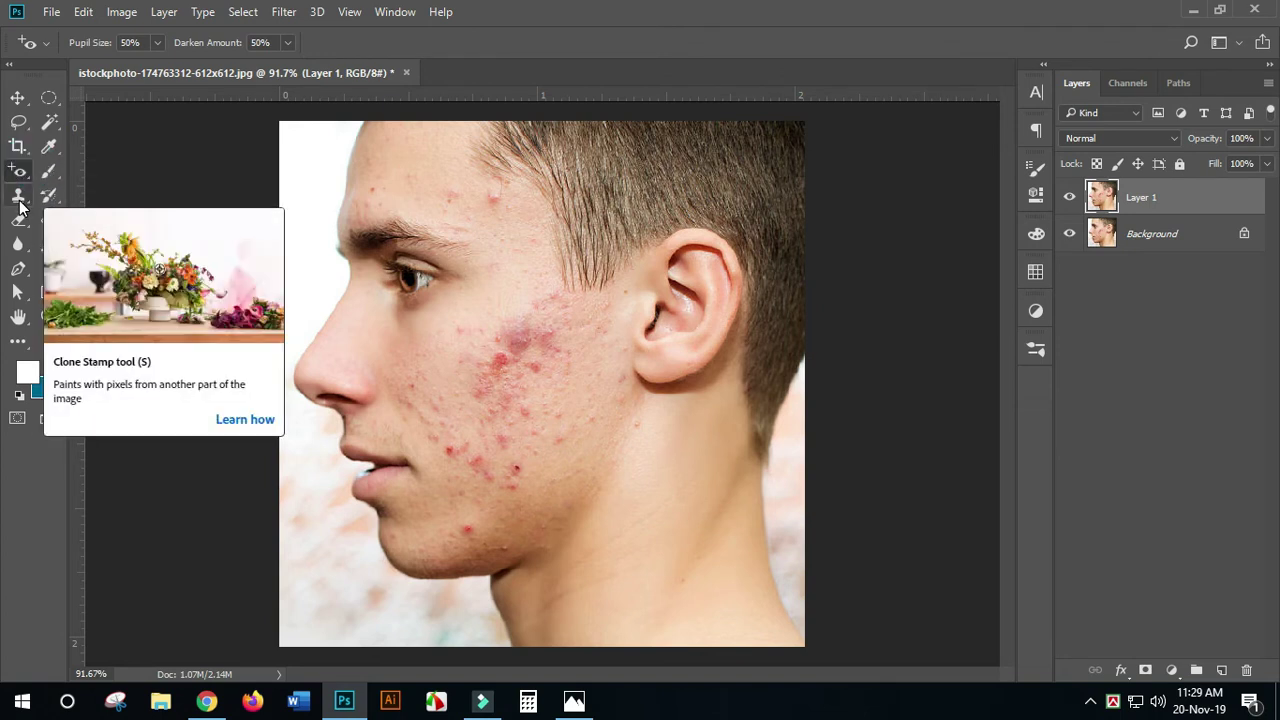
click(19, 197)
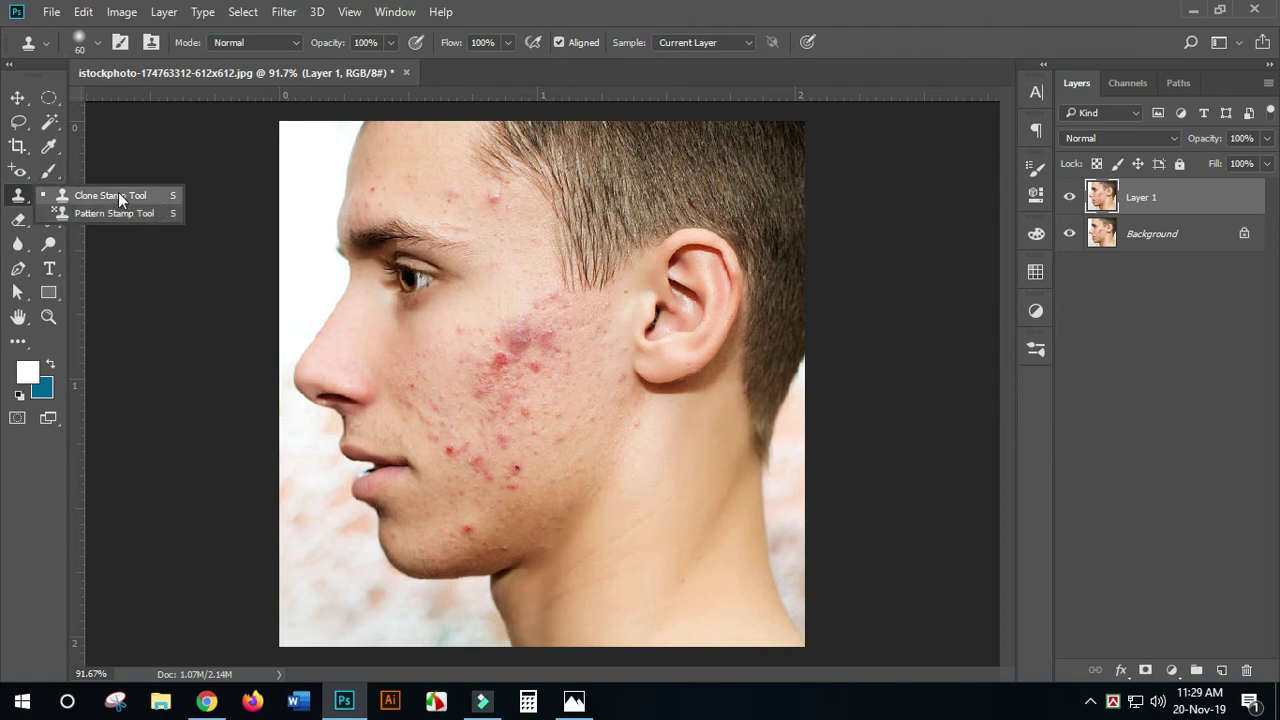
click(17, 201)
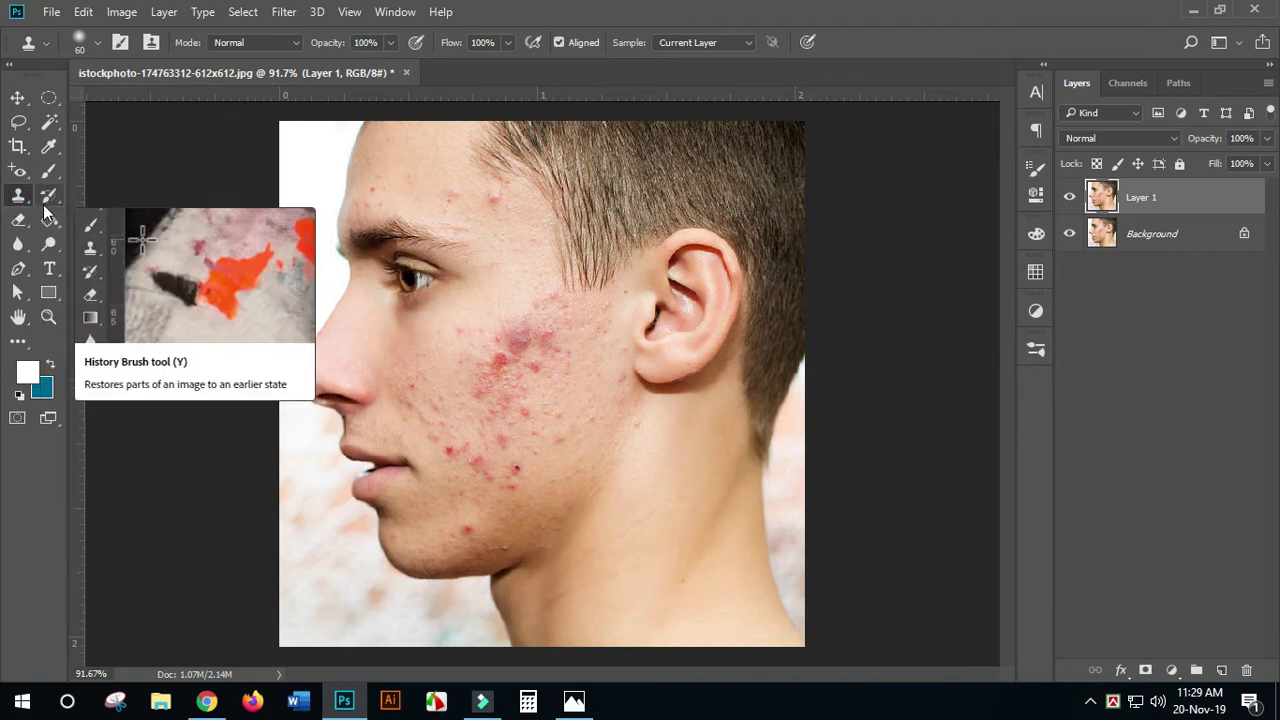
Select the Spot Healing Brush and set its brush size to 39 px
click(18, 179)
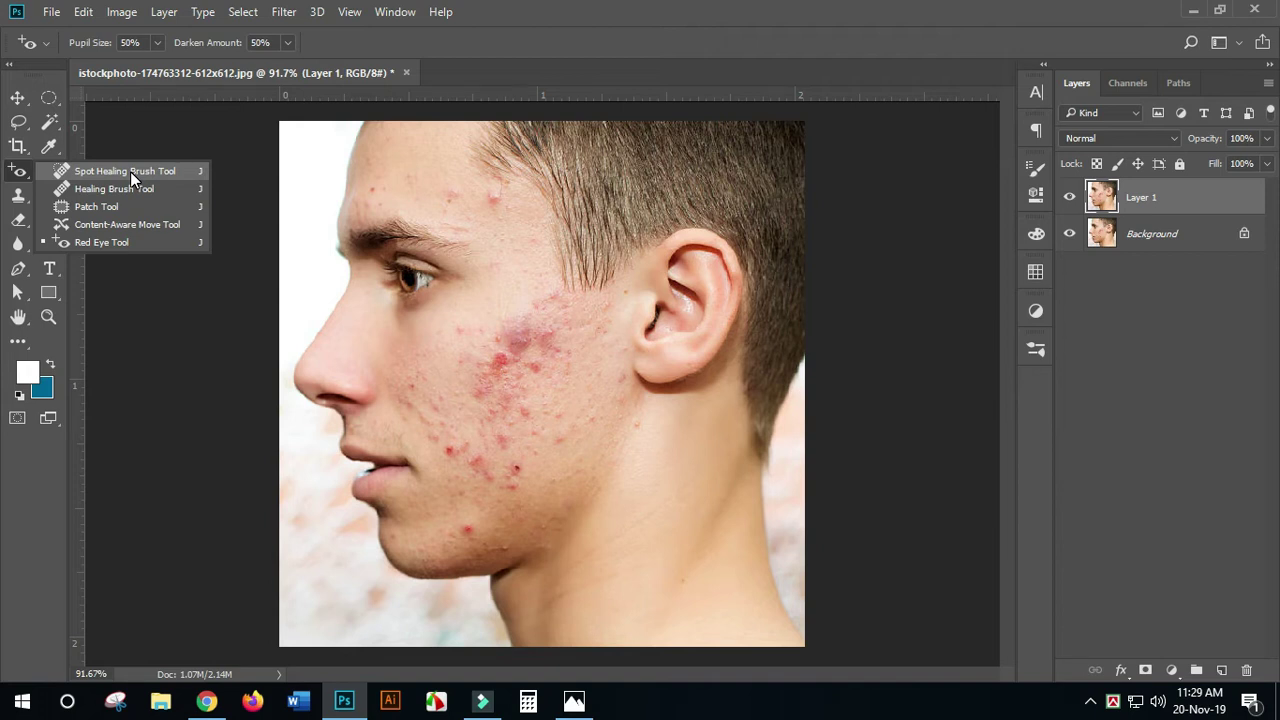
click(113, 176)
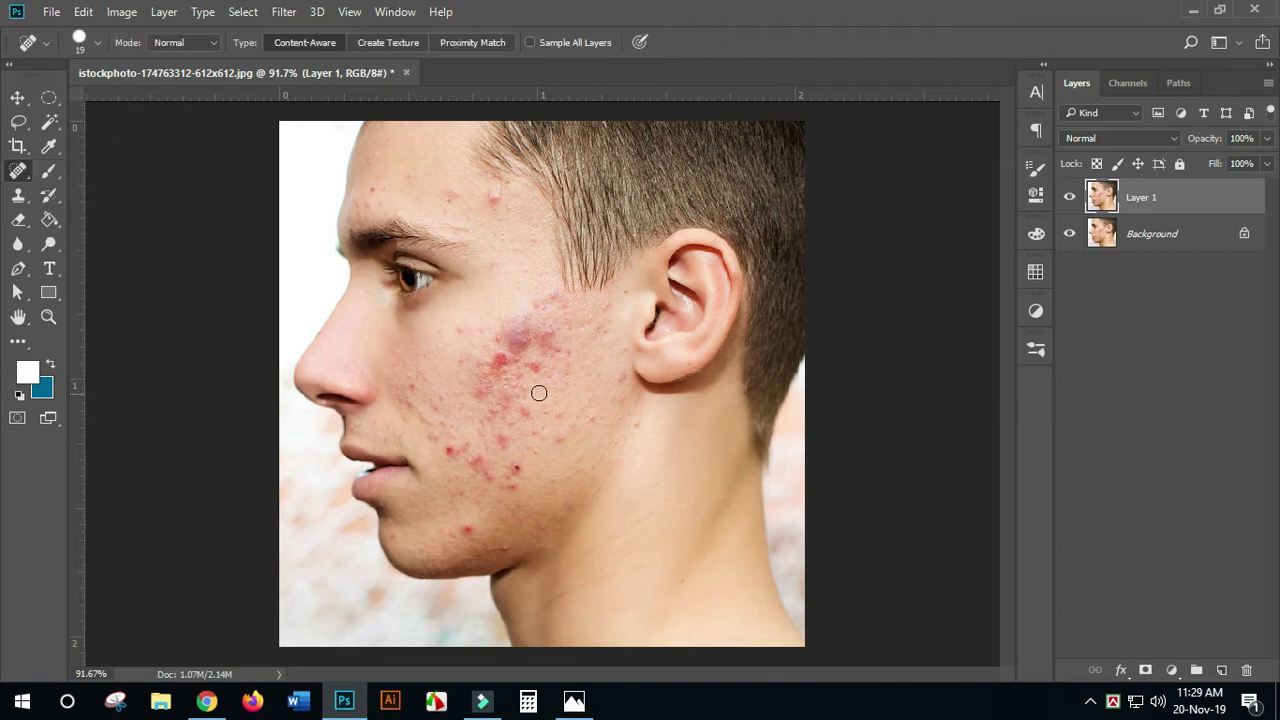
scroll(534, 391, up, 3)
scroll(531, 392, down, 2)
scroll(529, 391, up, 3)
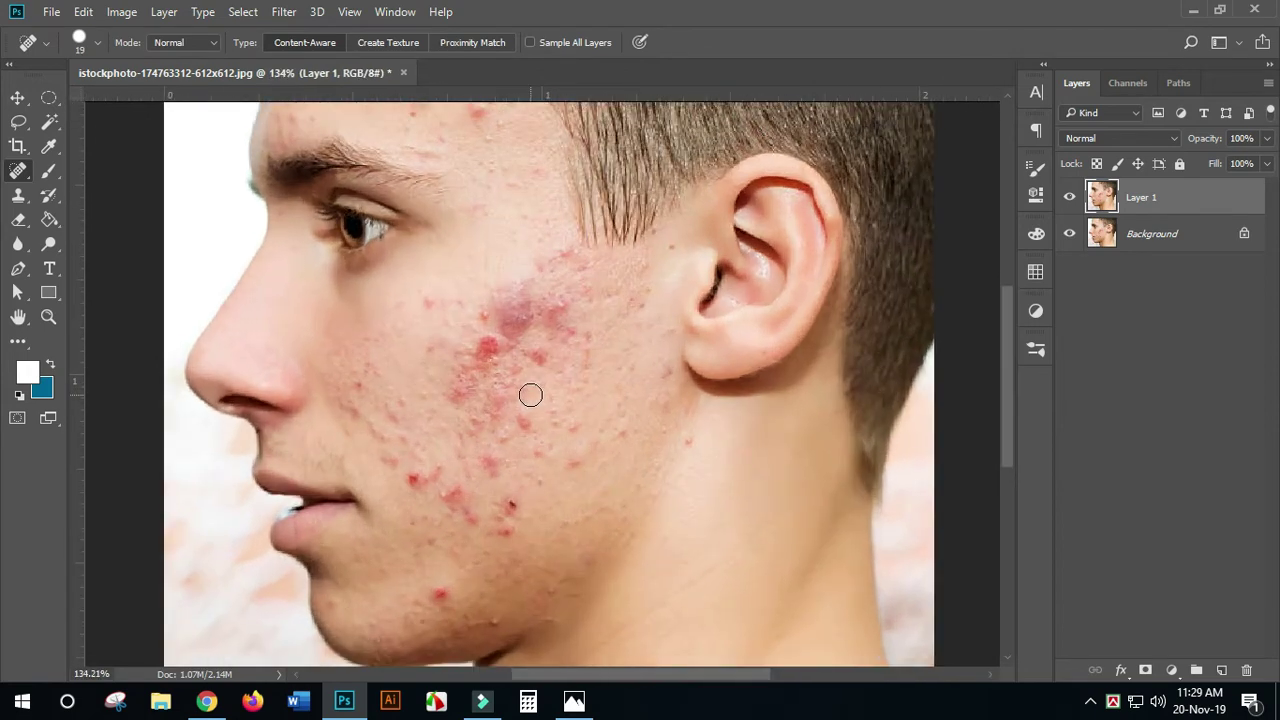
drag(517, 310, 539, 329)
alt+right_click(522, 321)
click(99, 42)
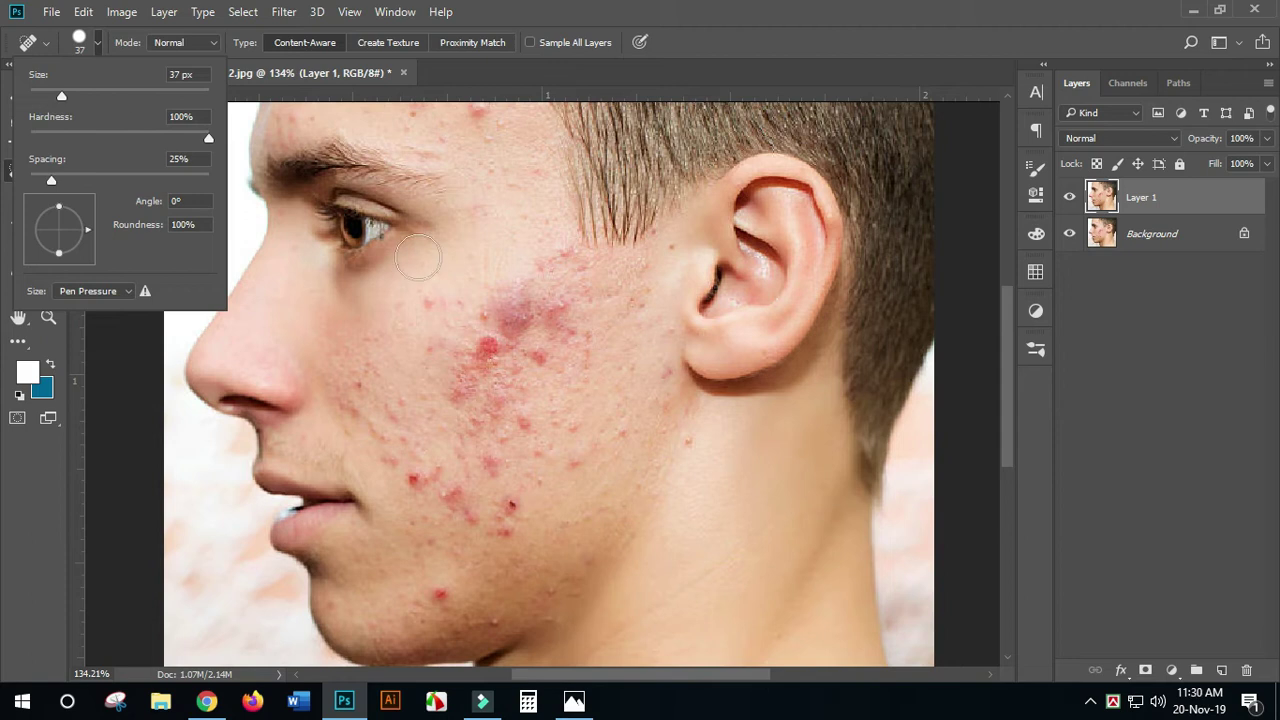
click(893, 12)
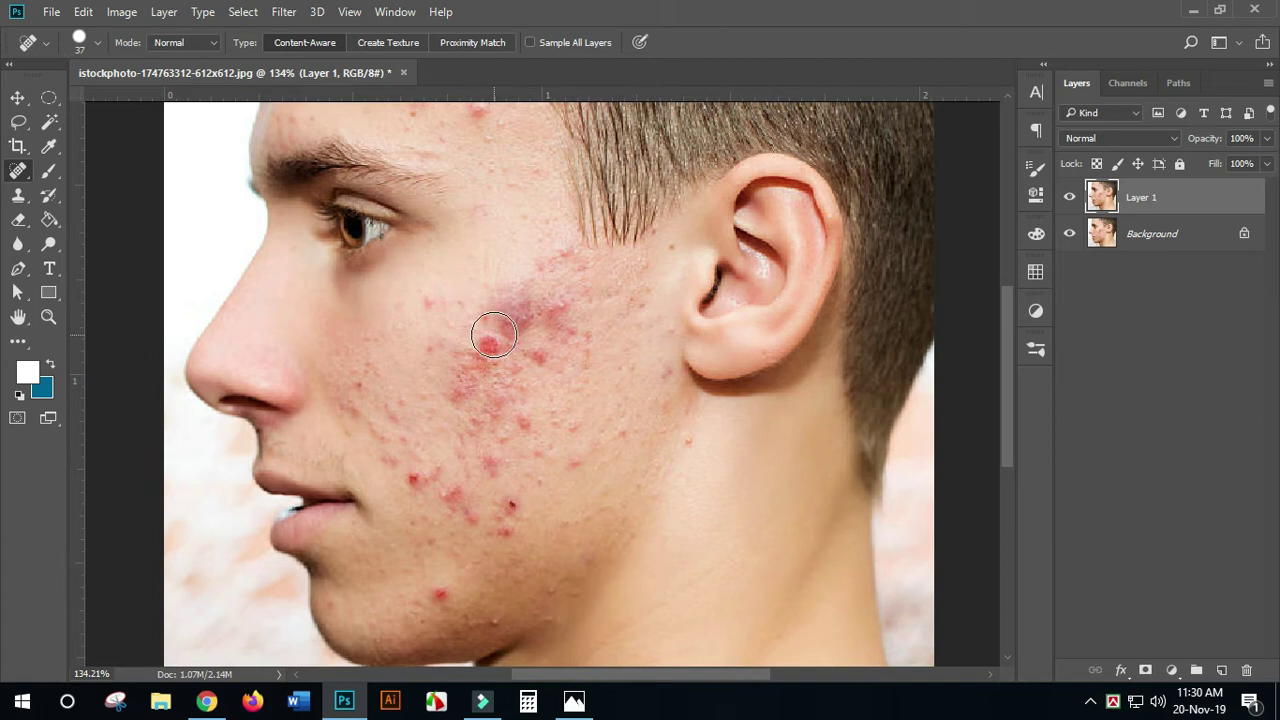
mouse_move(494, 334)
alt+mouse_down()
mouse_move(602, 347)
mouse_move(455, 376)
mouse_move(603, 376)
mouse_move(479, 376)
mouse_move(581, 368)
mouse_move(509, 376)
mouse_move(641, 382)
mouse_move(484, 397)
mouse_move(588, 394)
mouse_move(492, 393)
mouse_move(572, 393)
mouse_move(505, 380)
alt+mouse_up()
Heal the dark purple patch and the large red blemishes in the middle of the cheek on Layer 1
scroll(525, 377, up, 3)
scroll(525, 377, down, 3)
mouse_move(528, 337)
mouse_down()
mouse_move(487, 335)
mouse_move(483, 322)
mouse_move(506, 314)
mouse_up()
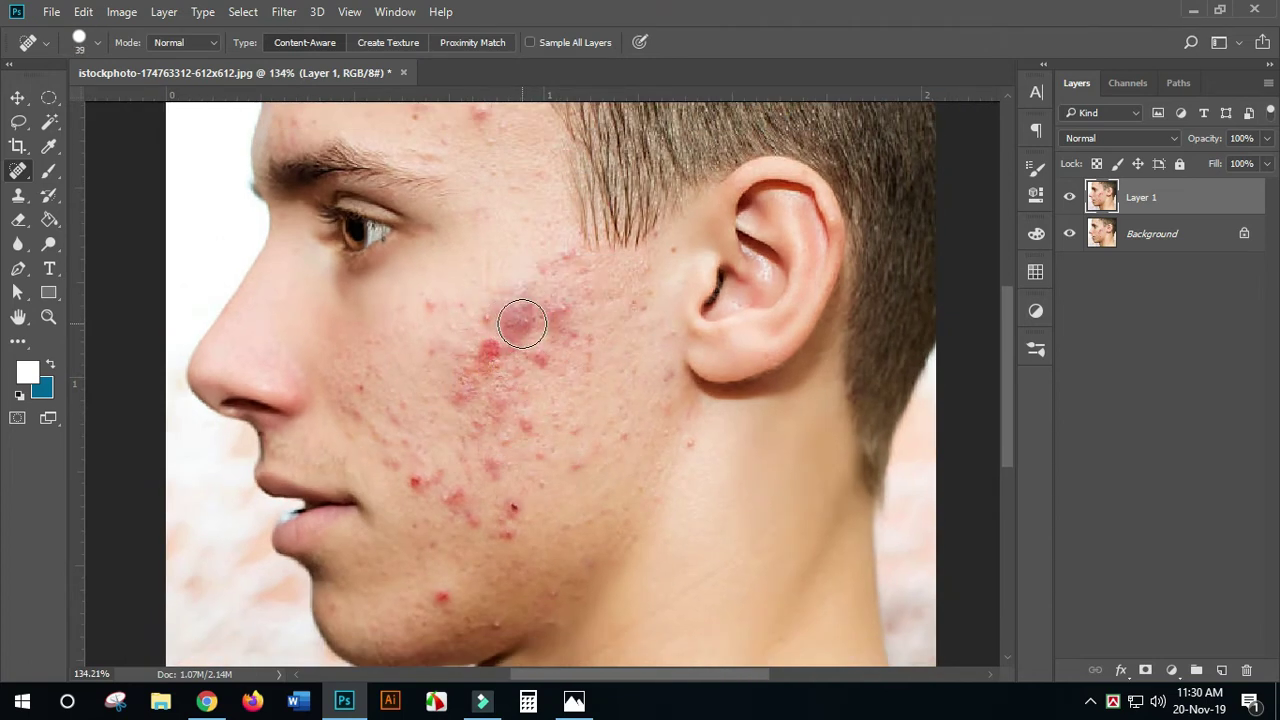
click(517, 318)
click(518, 319)
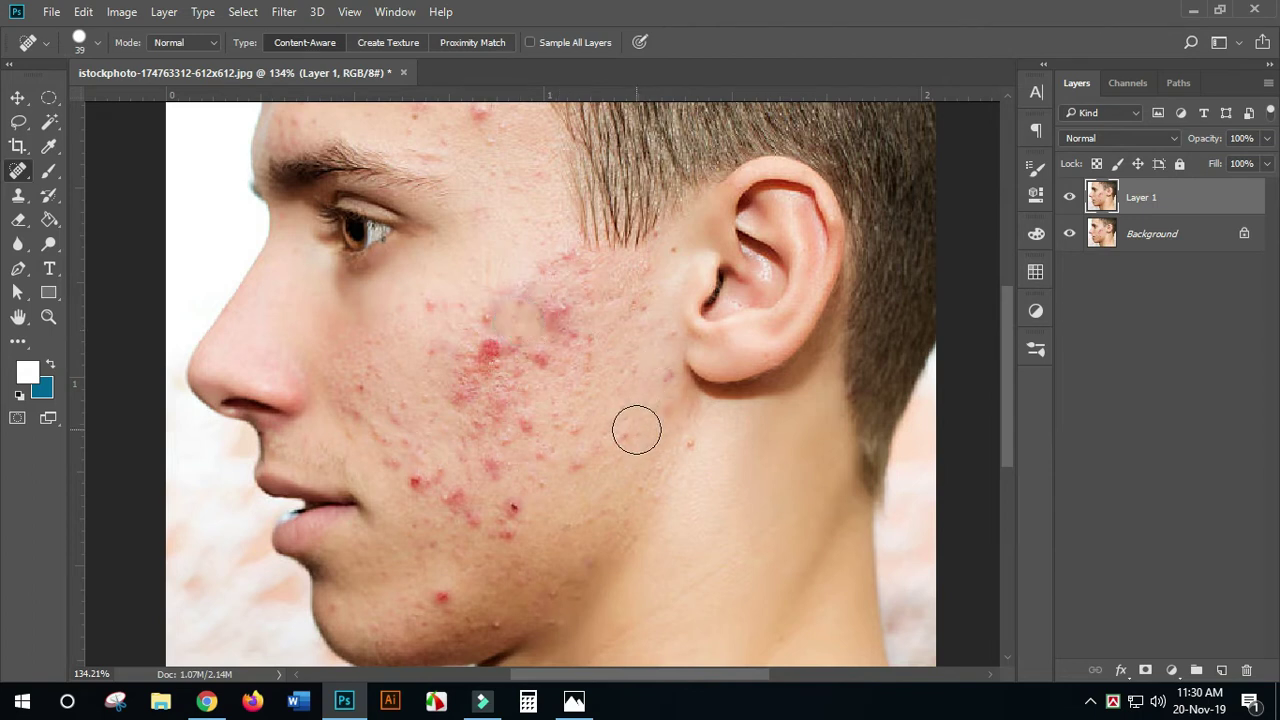
click(489, 359)
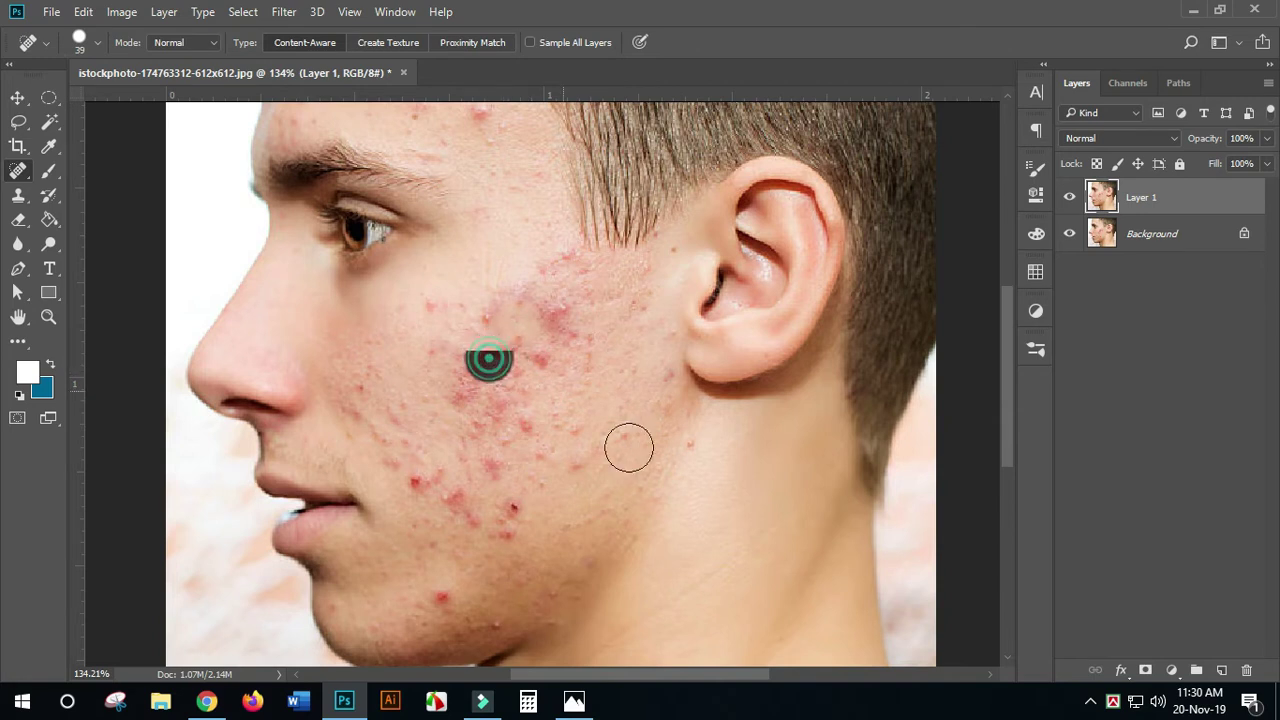
click(527, 430)
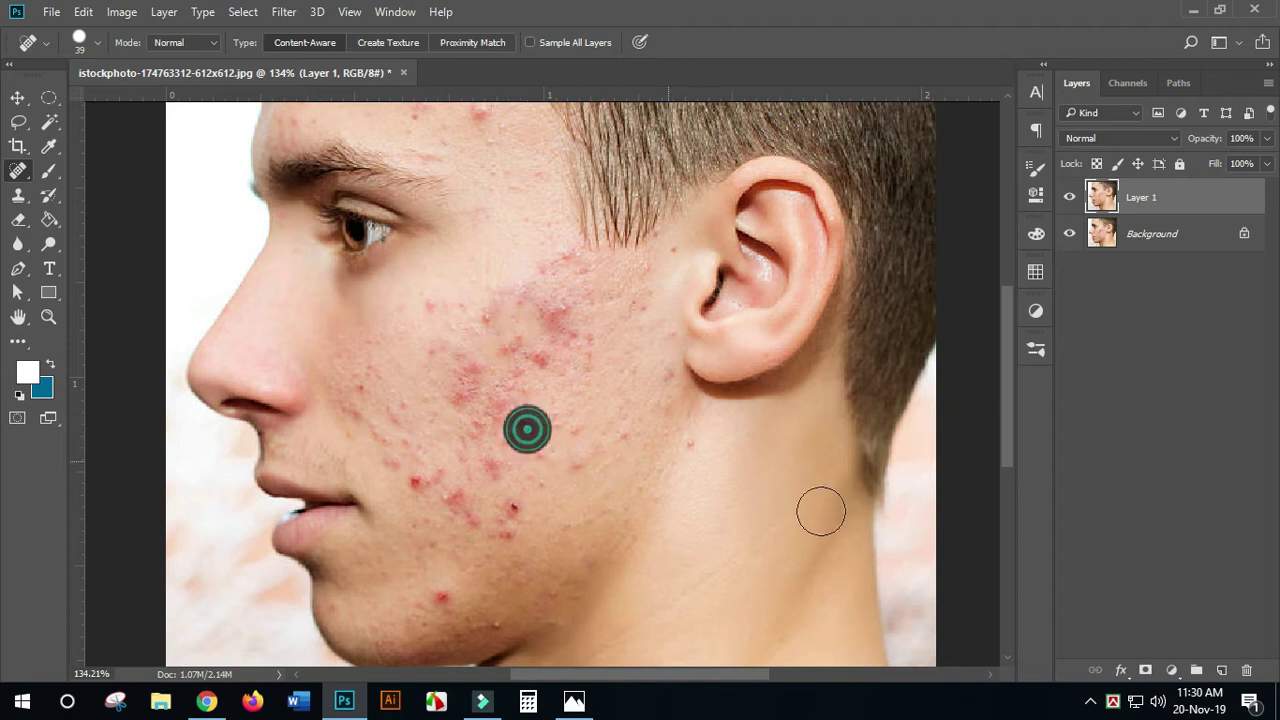
click(546, 364)
click(508, 357)
click(494, 394)
click(491, 411)
Reduce the brush size to 30 px and heal the smaller red spots around the mid-cheek and below the eye
key(bracketleft)
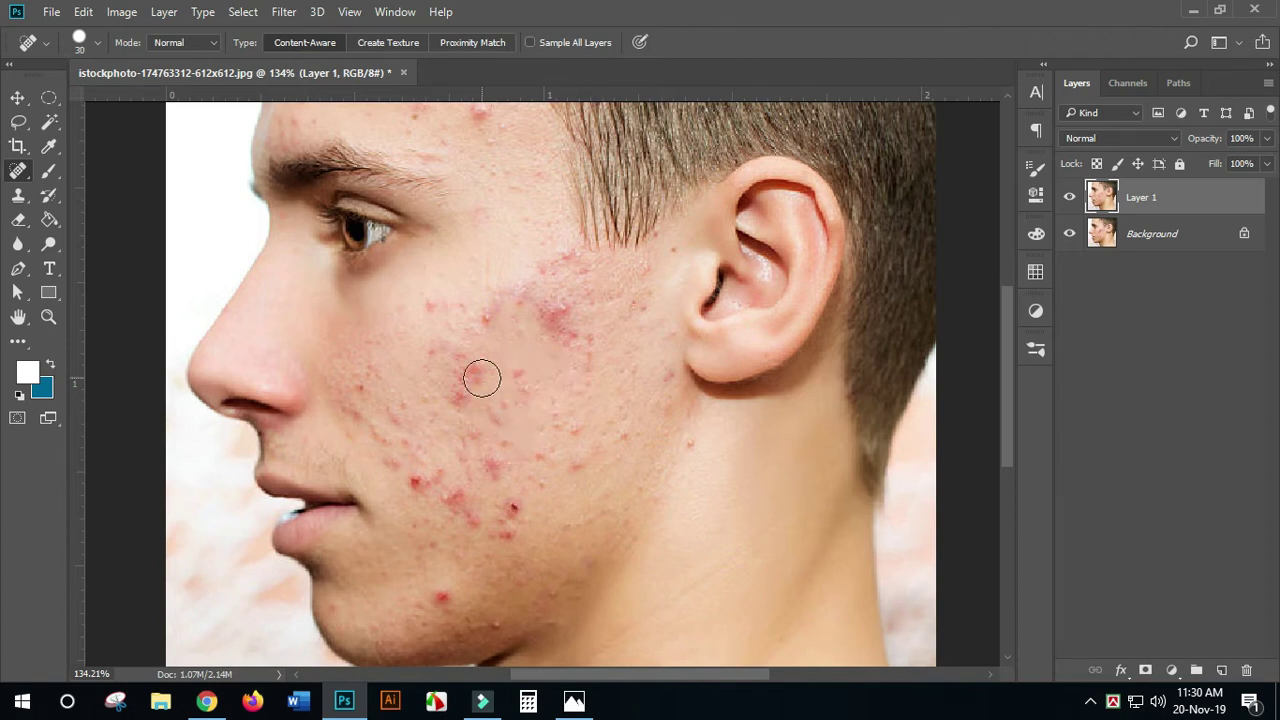
click(481, 377)
click(466, 393)
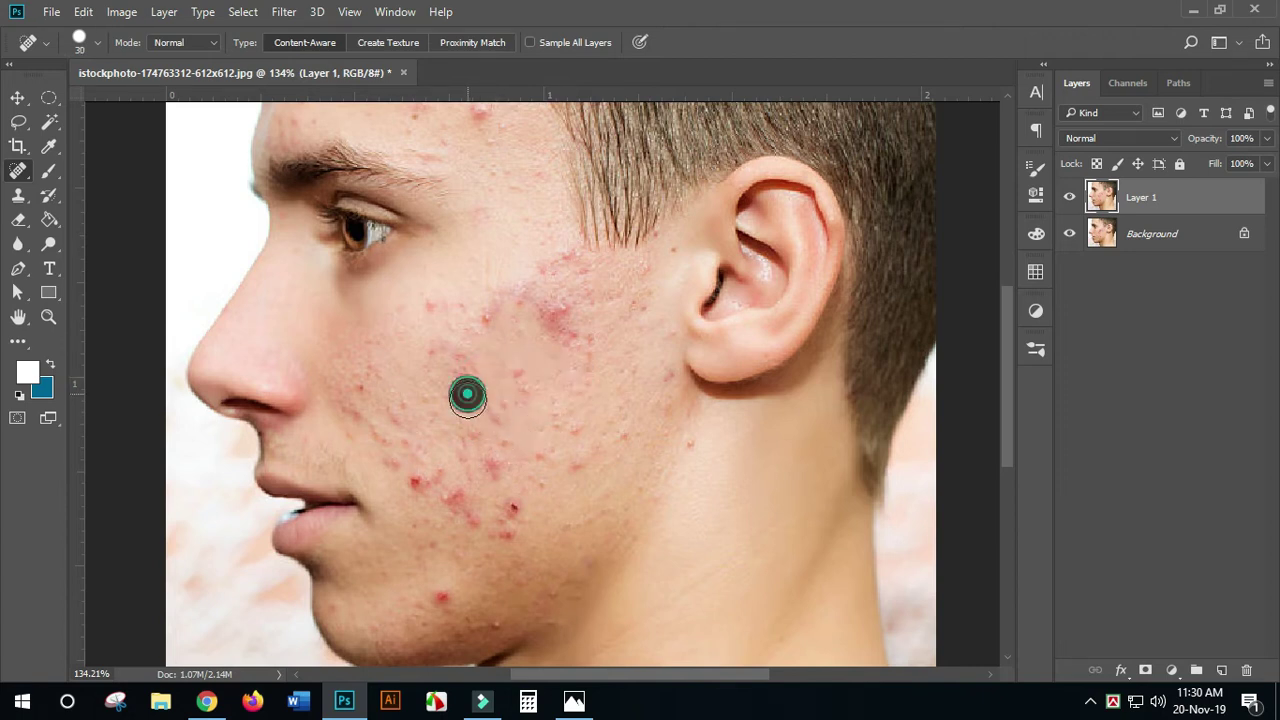
mouse_move(557, 326)
mouse_down()
mouse_move(544, 305)
mouse_move(487, 305)
mouse_up()
click(423, 306)
click(443, 359)
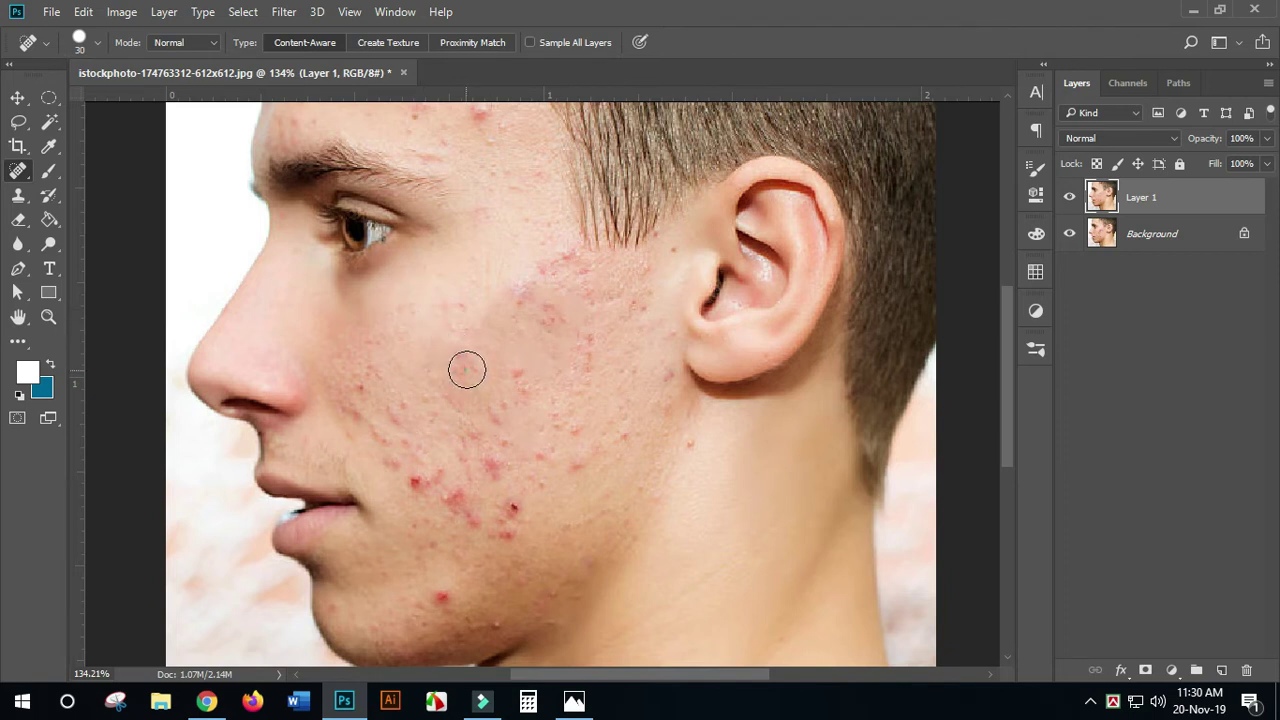
click(527, 384)
click(514, 376)
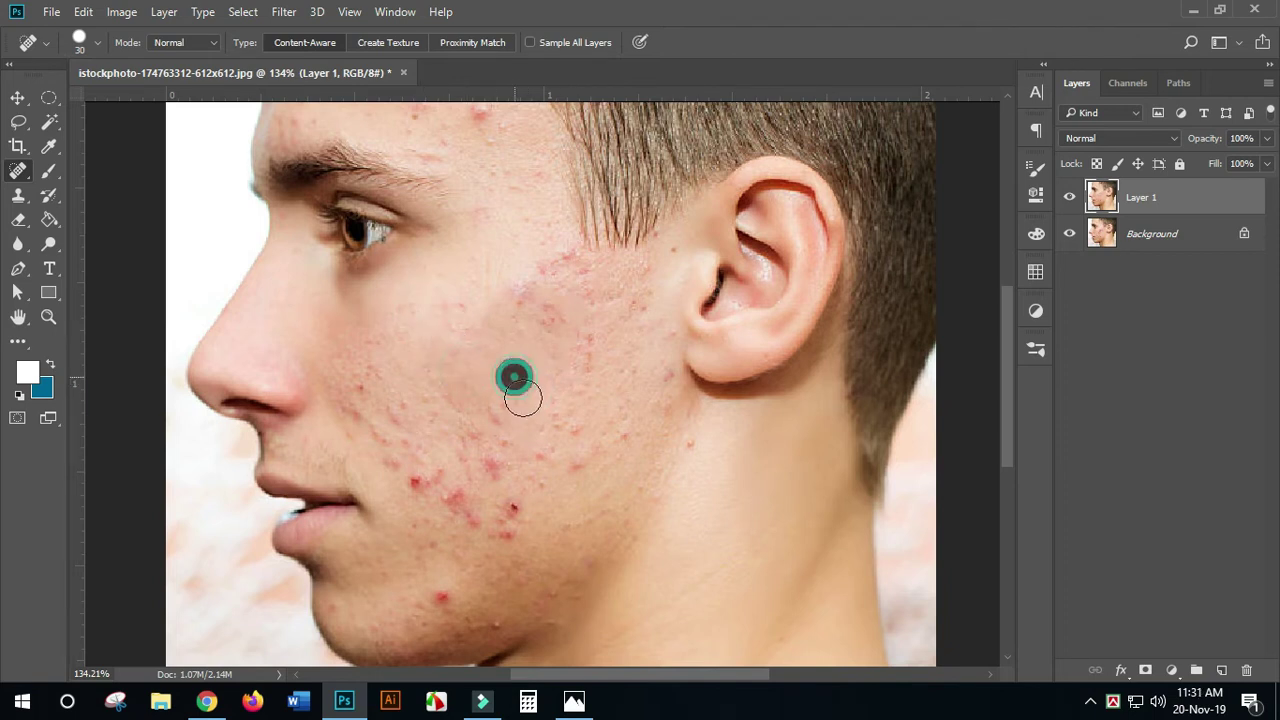
click(491, 417)
Reduce the Spot Healing Brush to 14 px and heal the dark red pimple on the lower cheek and the spot beneath it
scroll(565, 472, down, 1)
scroll(568, 490, down, 3)
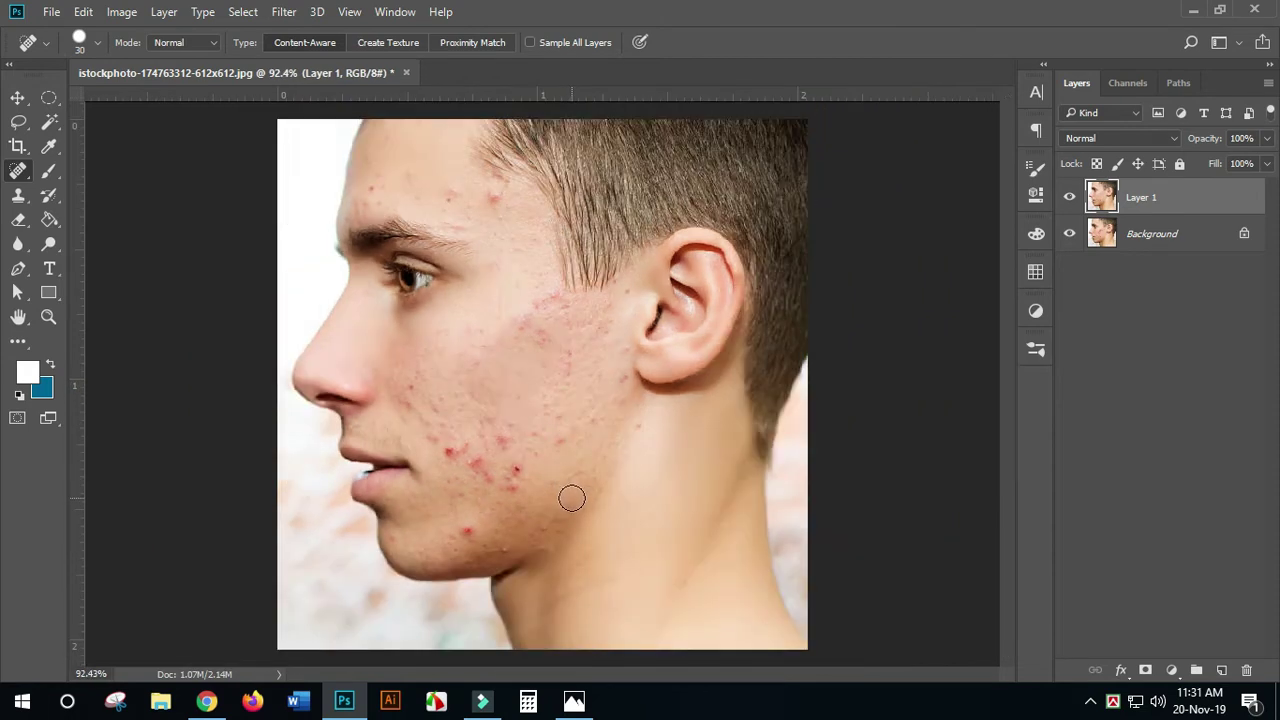
scroll(570, 498, up, 4)
drag(528, 498, 571, 500)
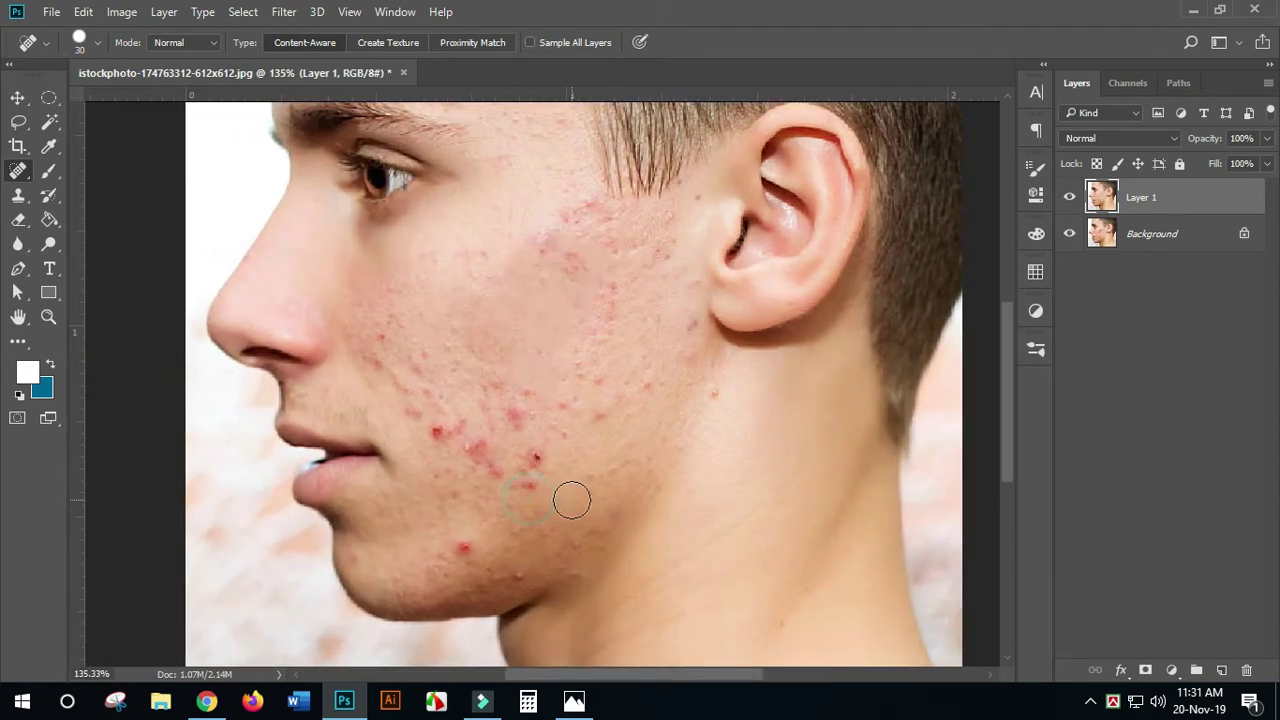
right_click(18, 171)
click(62, 171)
scroll(463, 434, up, 3)
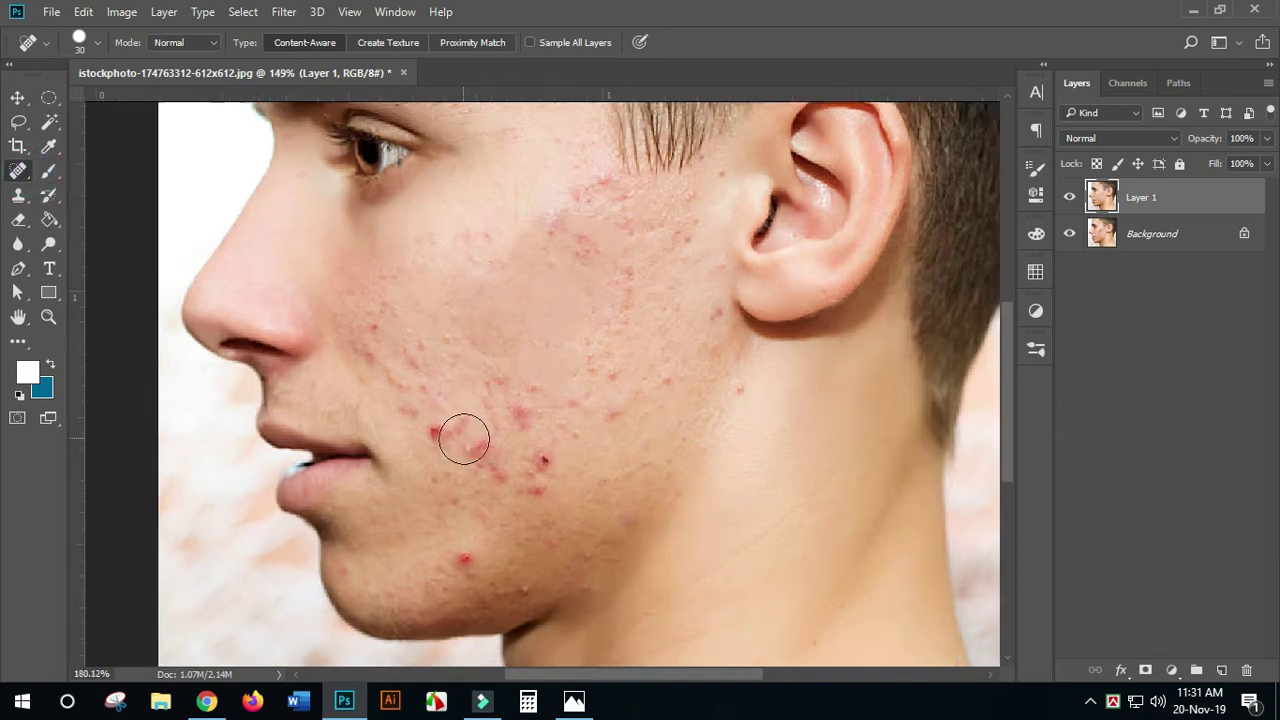
drag(563, 471, 554, 466)
click(559, 466)
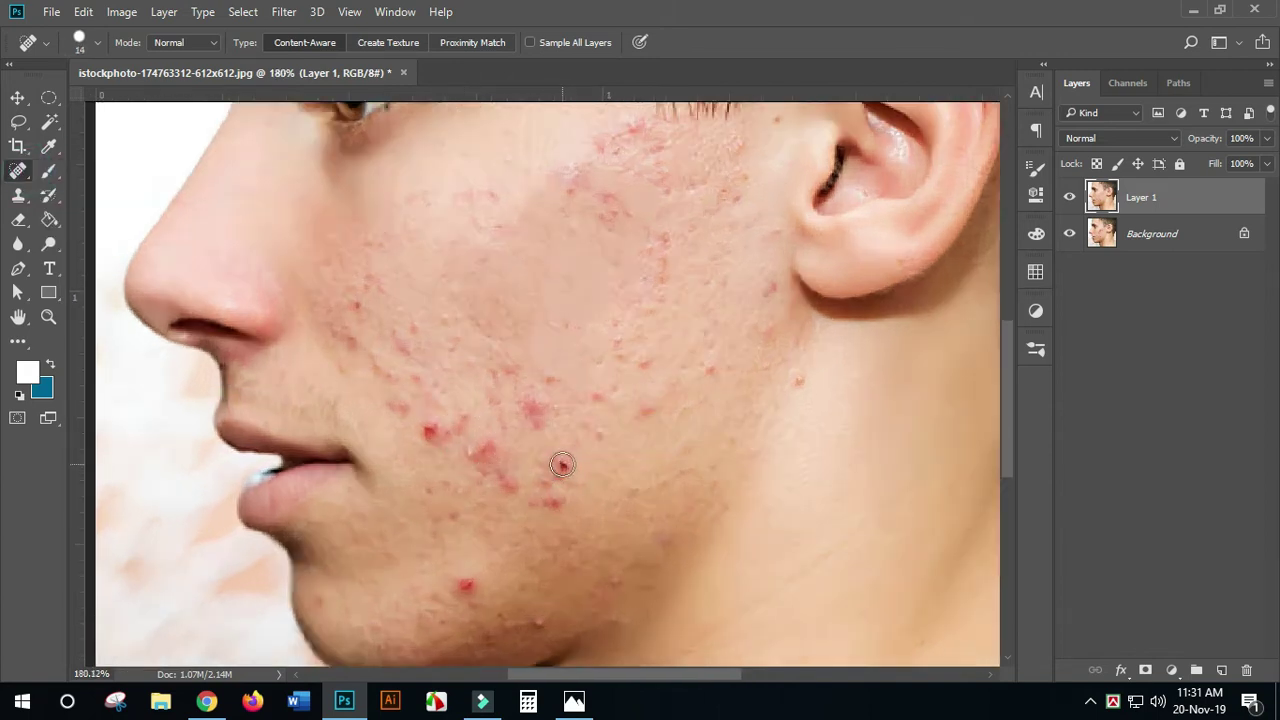
click(558, 502)
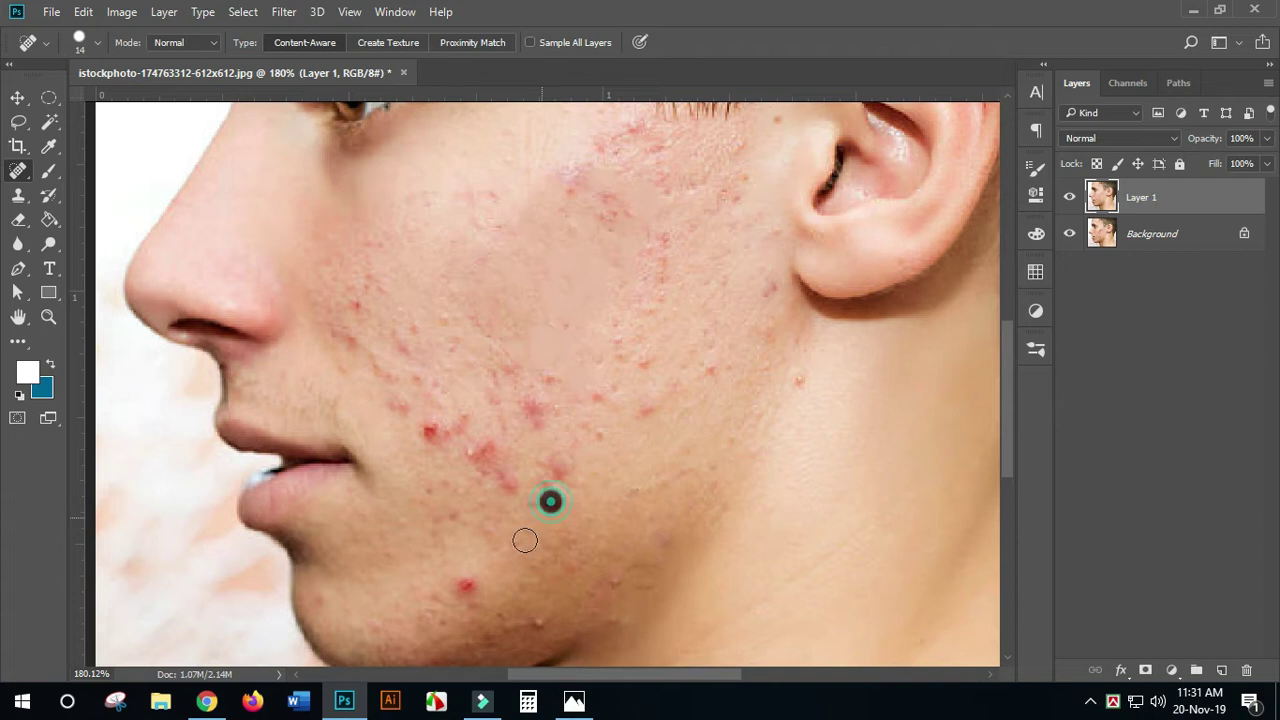
Heal the cluster of bright red blemishes on the lower cheek between the healed pimple and the corner of the mouth
click(508, 484)
click(468, 455)
click(494, 451)
click(429, 431)
click(456, 428)
click(475, 412)
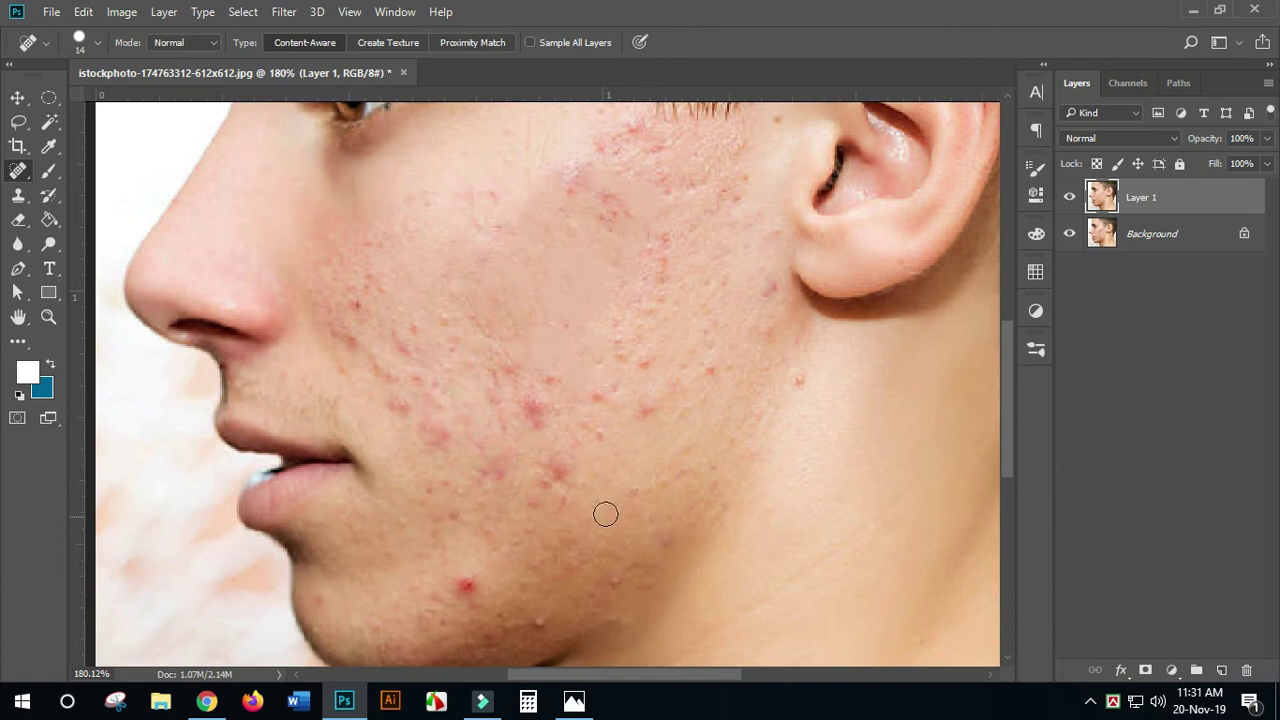
Reduce the brush size to 10 px and heal the small red spot on the neck below the earlobe
scroll(634, 491, up, 3)
drag(684, 440, 464, 555)
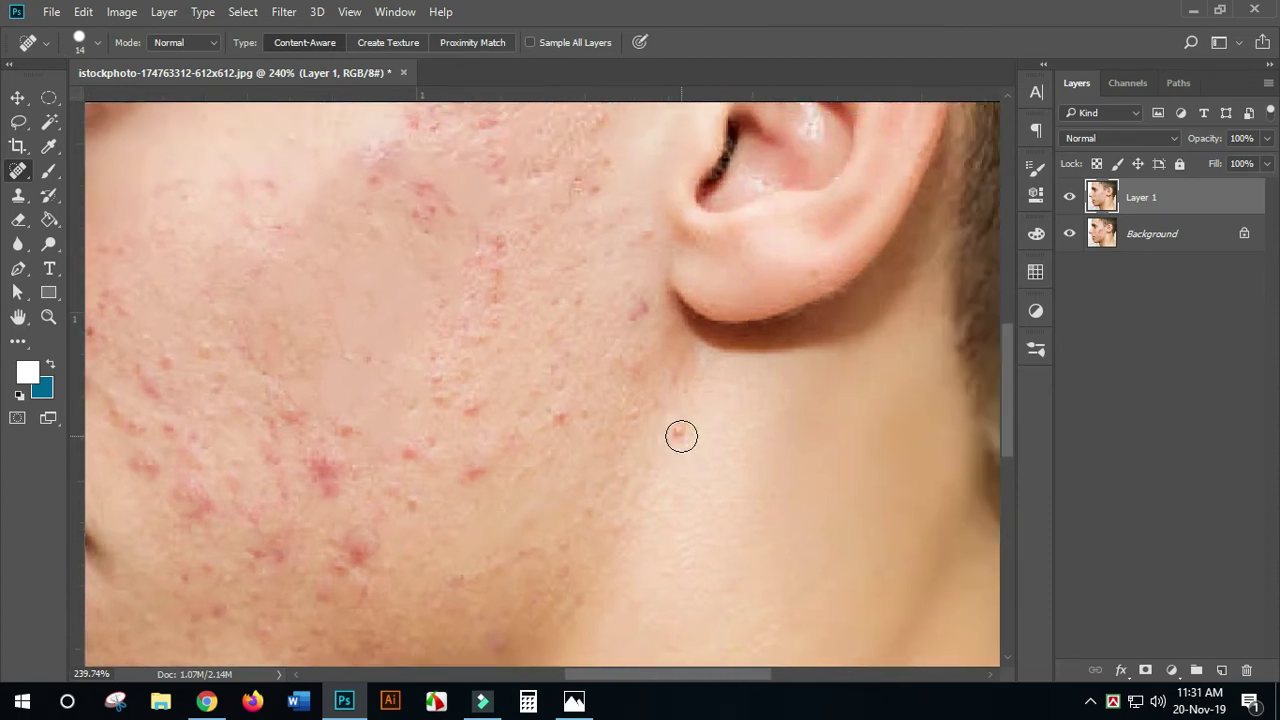
drag(681, 436, 674, 435)
click(677, 430)
Set the brush size to 32 px and heal the three remaining larger red spots on the lower cheek
scroll(674, 546, down, 5)
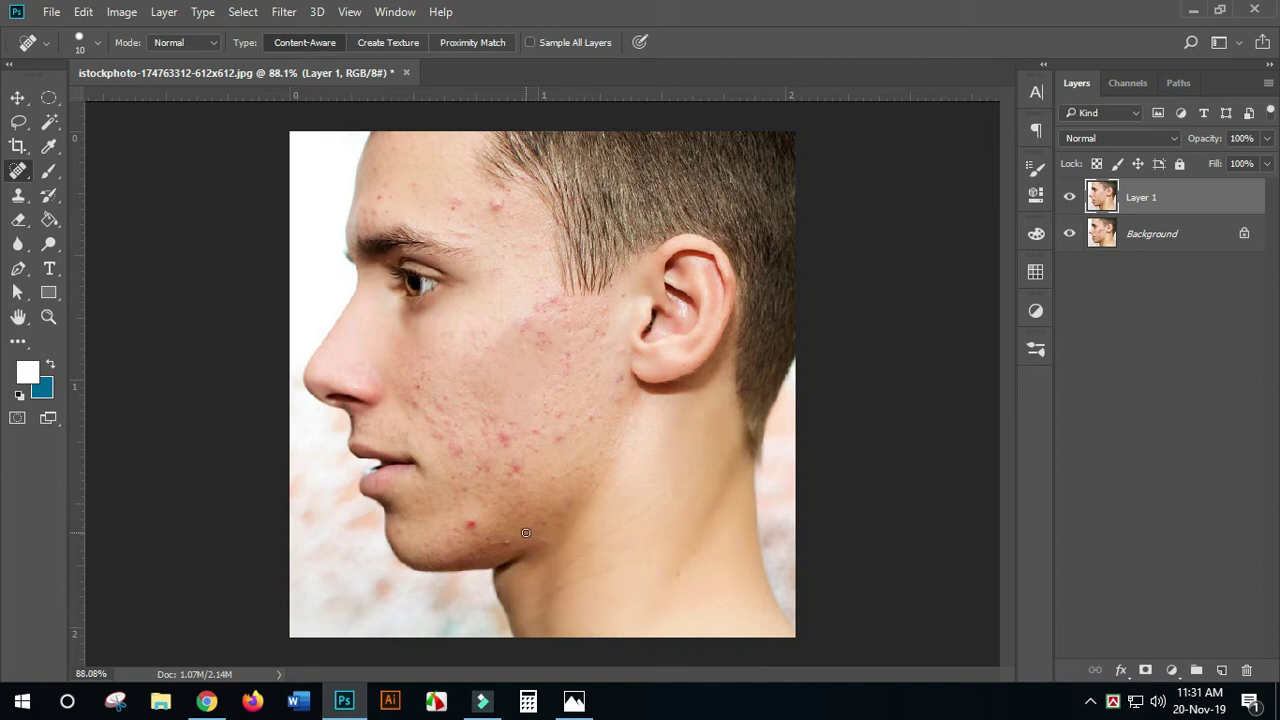
scroll(526, 533, up, 1)
scroll(518, 525, down, 1)
alt+right_click(513, 441)
scroll(505, 436, up, 1)
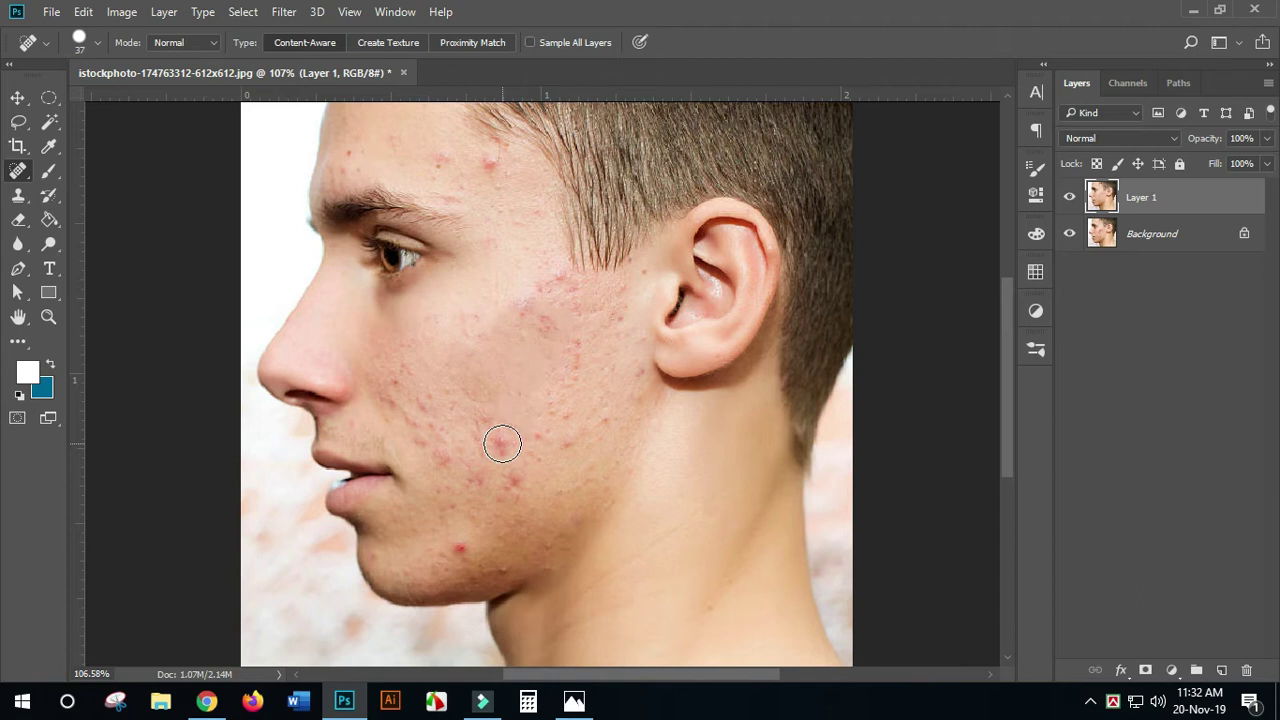
scroll(511, 437, down, 1)
scroll(511, 437, up, 3)
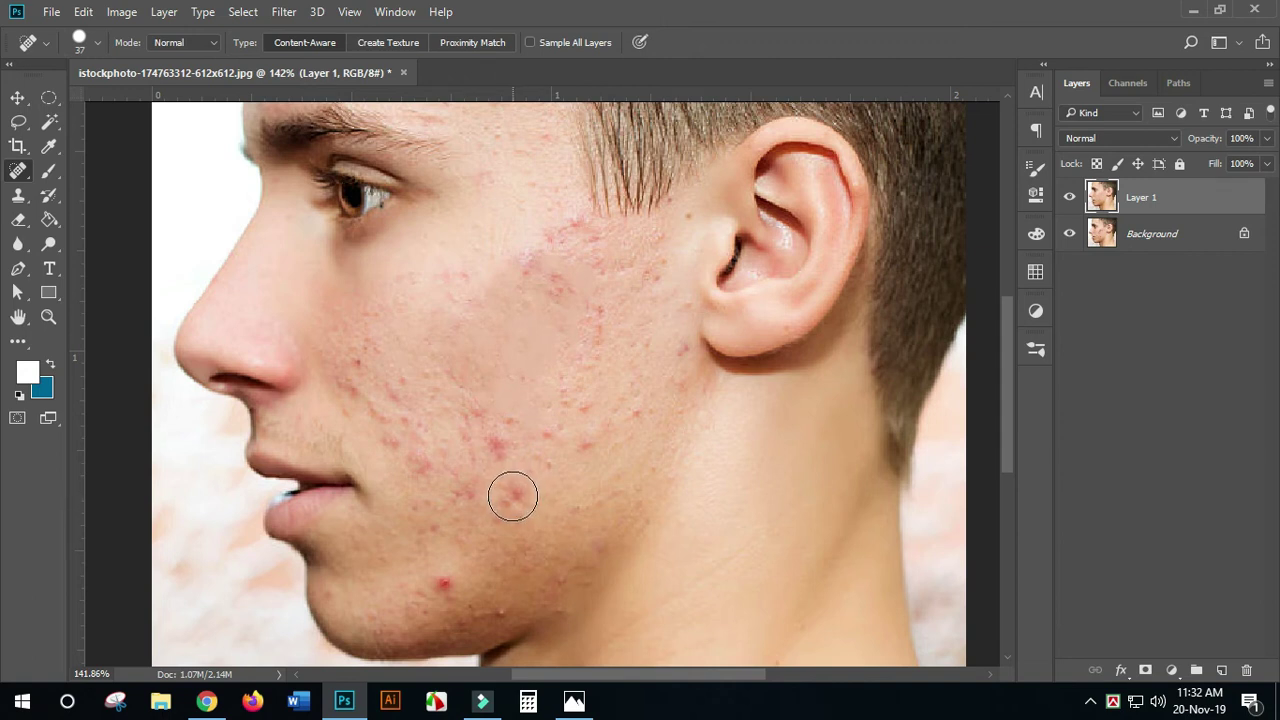
alt+drag(512, 496, 509, 497)
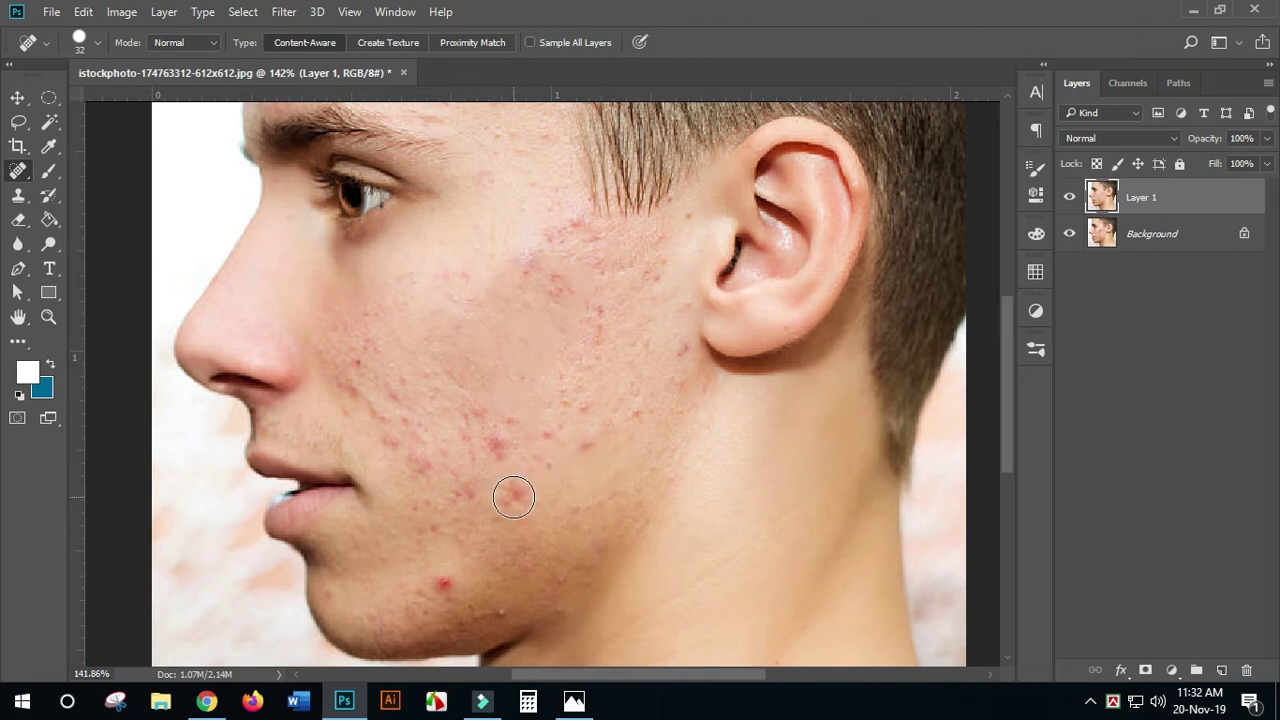
click(512, 497)
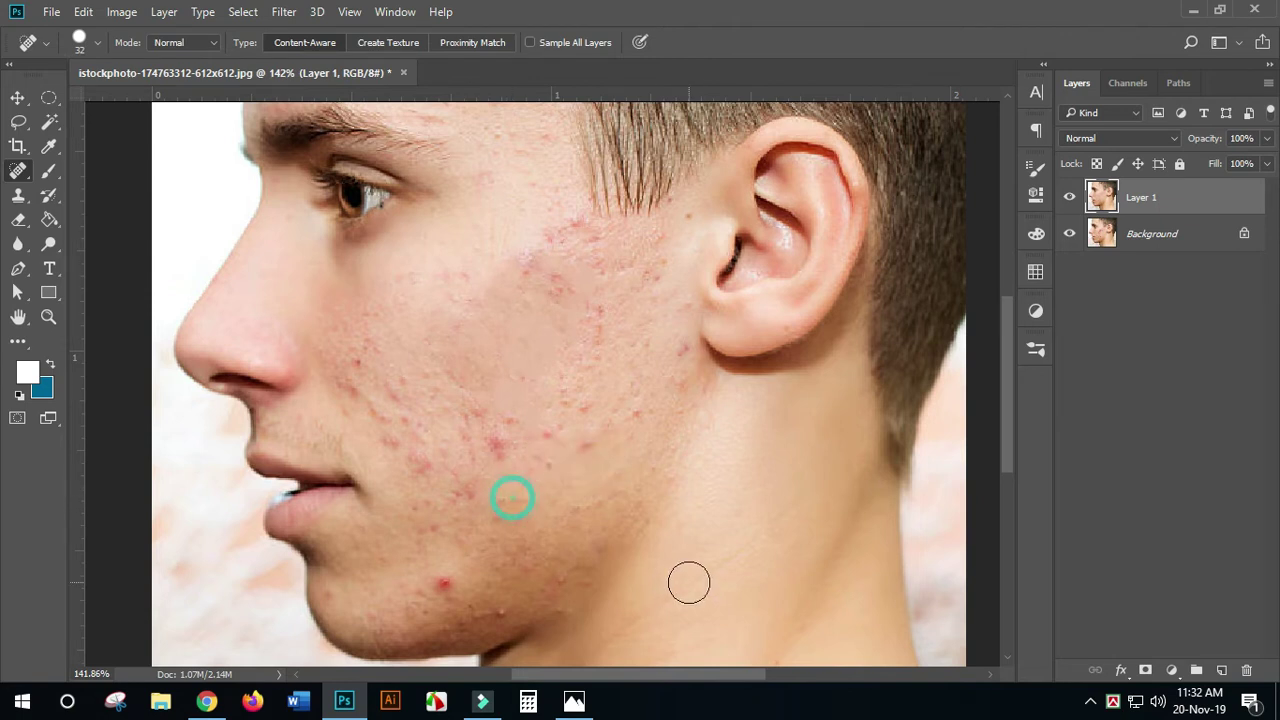
click(505, 438)
click(580, 443)
Heal the red spots running up the back of the cheek to the reddened area beneath the sideburn
drag(531, 460, 485, 560)
click(529, 480)
click(550, 497)
click(551, 431)
click(551, 404)
click(512, 362)
click(488, 360)
click(529, 322)
click(514, 333)
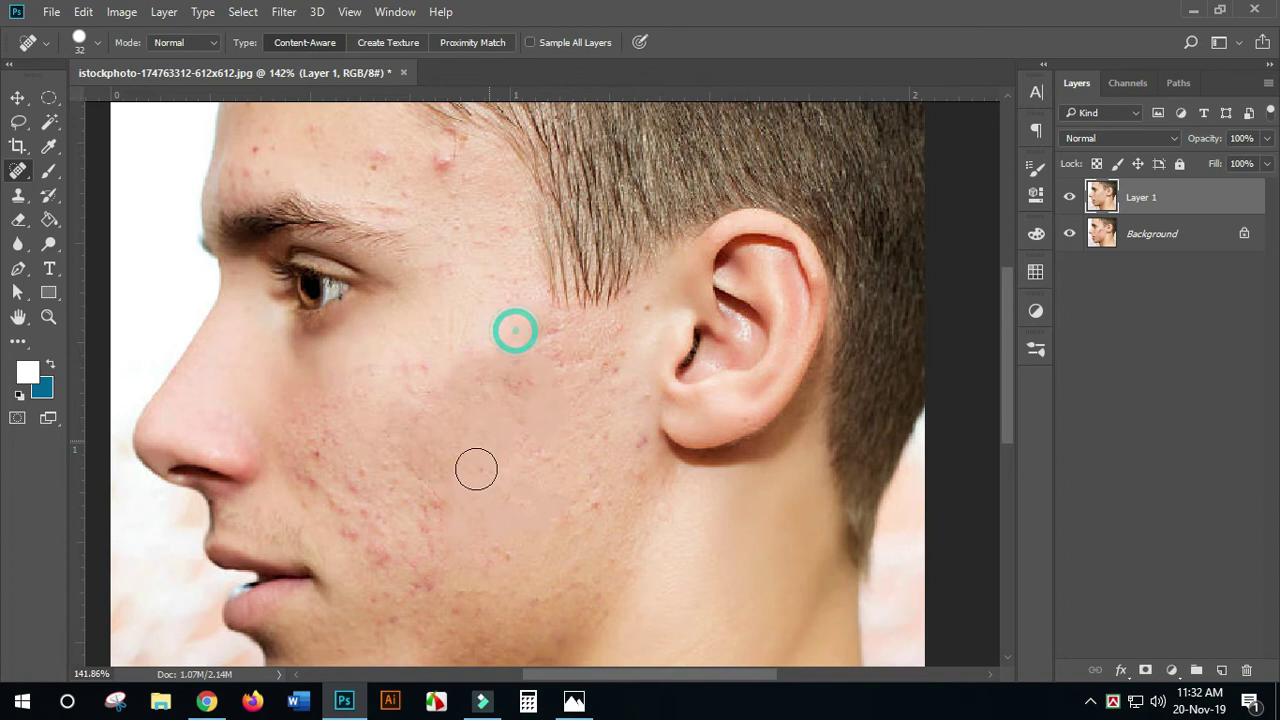
Reduce the brush size to 23 px and heal the bright red pimple on the lower jaw near the chin
drag(434, 531, 566, 397)
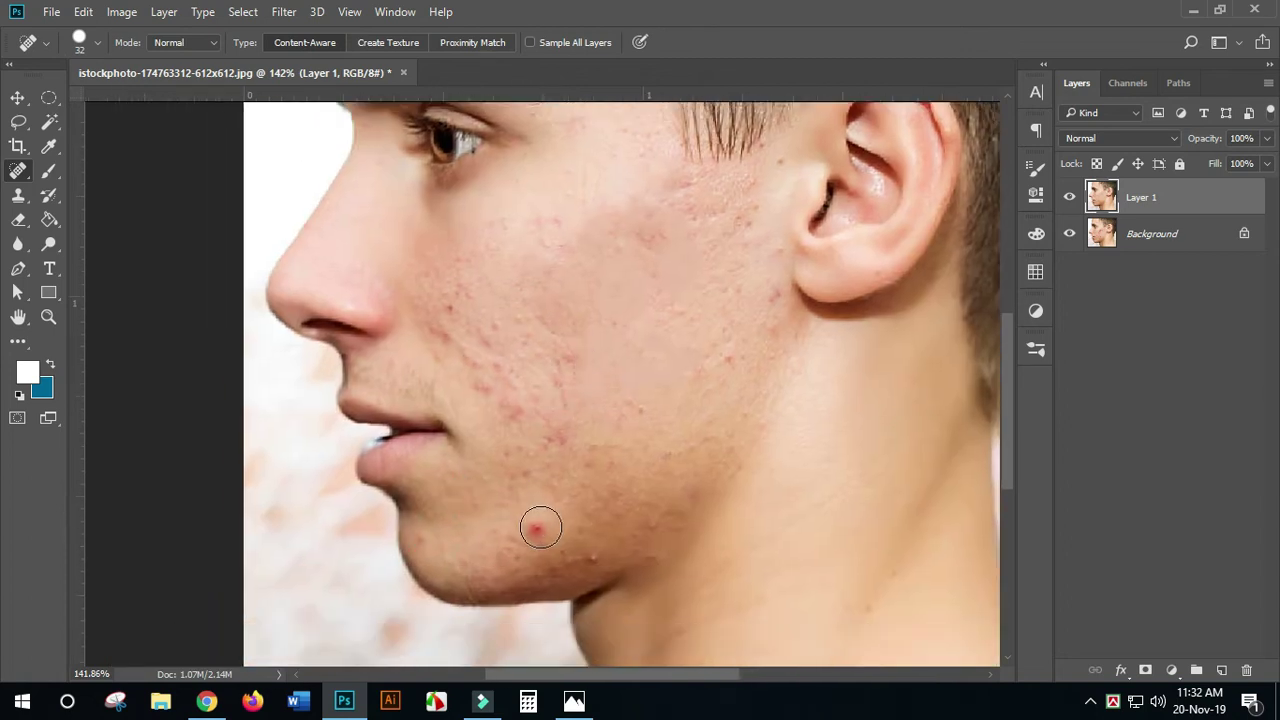
alt+right_click(541, 528)
click(537, 527)
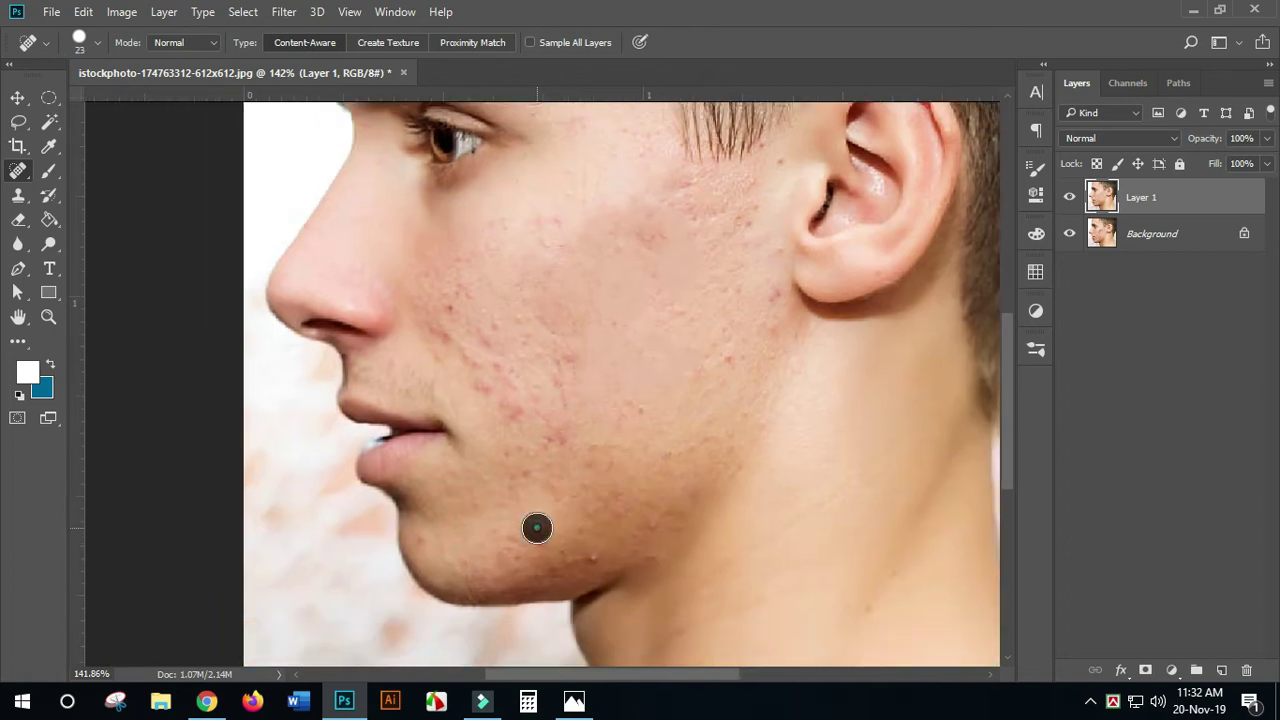
Reduce the brush size to 12 px and heal the small bumps along the lower edge of the jaw
alt+right_click(586, 562)
drag(582, 568, 576, 568)
click(593, 560)
click(575, 558)
click(565, 566)
click(561, 578)
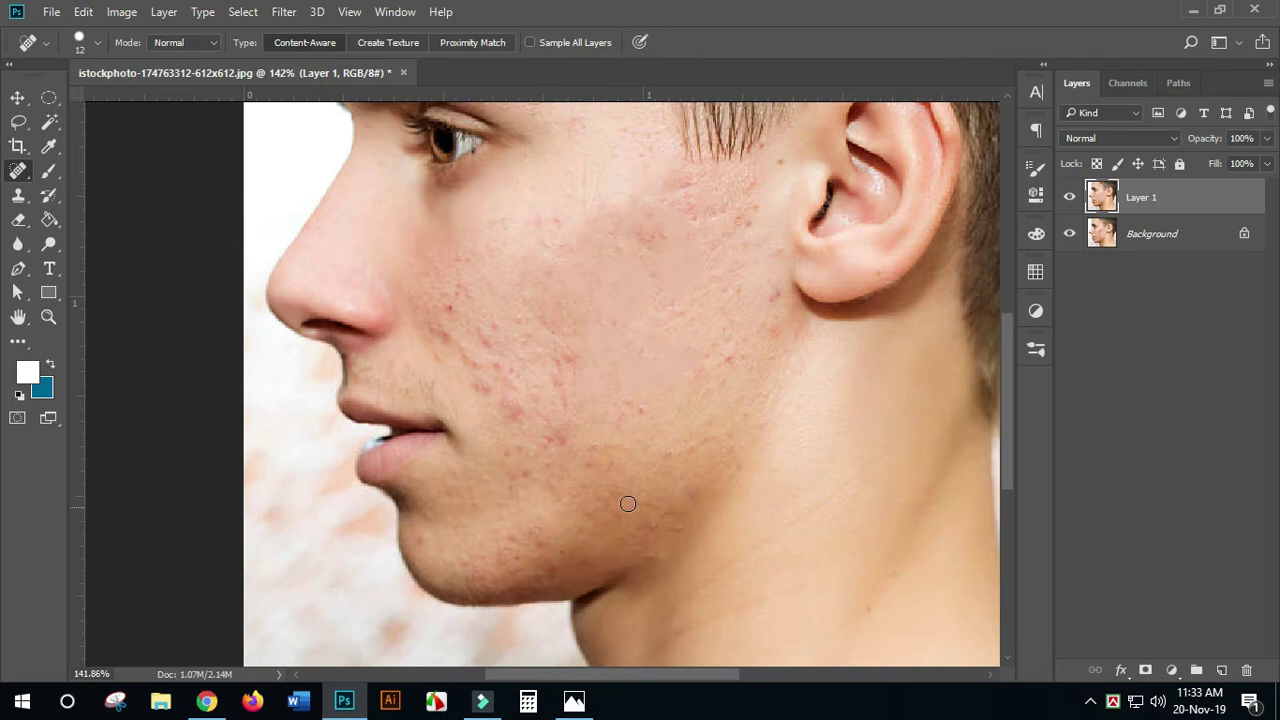
Increase the brush size to 19 px and heal the red pimples on the forehead above the eyebrow and the spots at the temple
drag(646, 440, 594, 520)
scroll(620, 517, down, 5)
scroll(626, 517, up, 6)
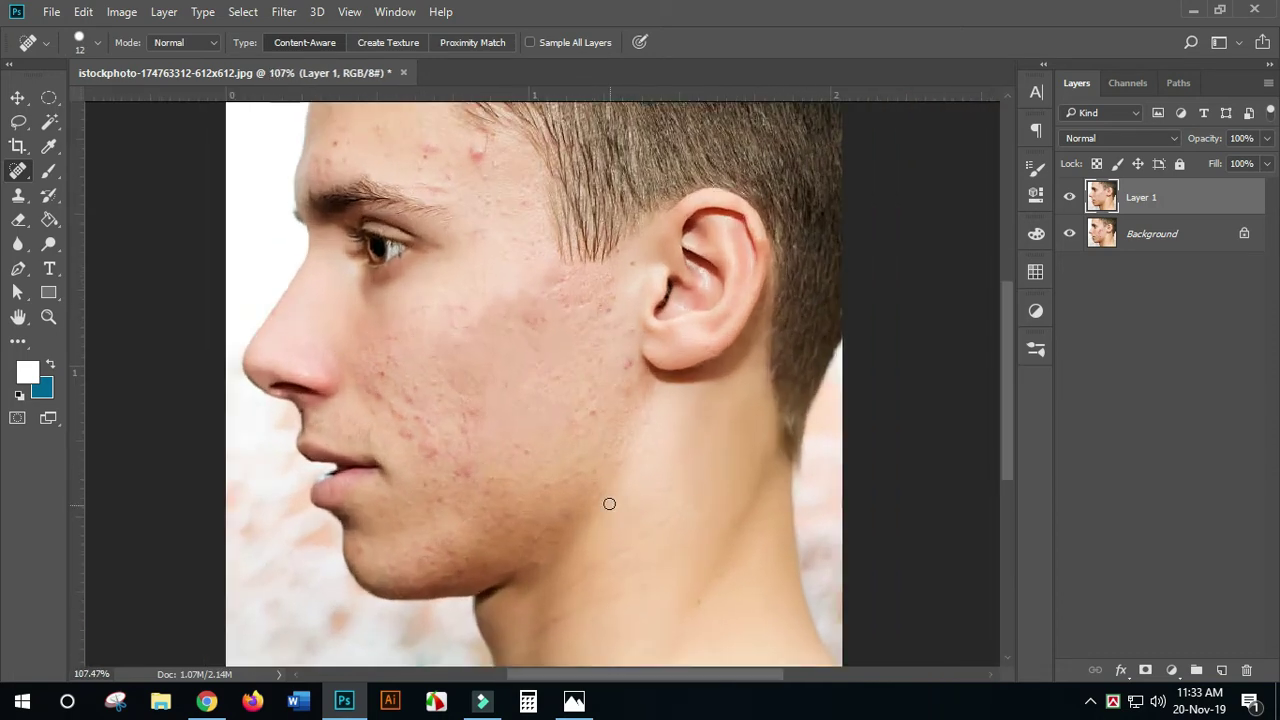
drag(531, 303, 597, 611)
scroll(554, 560, up, 4)
drag(531, 416, 603, 572)
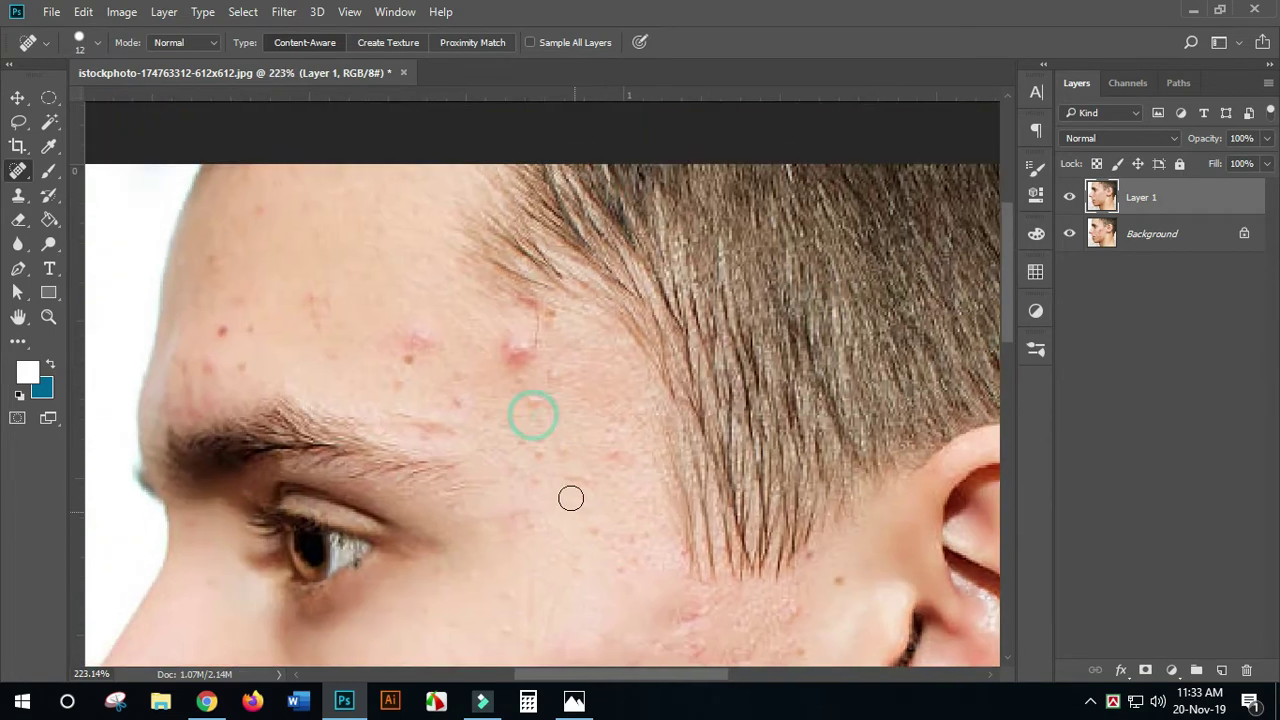
drag(532, 371, 548, 380)
click(518, 352)
click(418, 342)
click(407, 357)
click(471, 402)
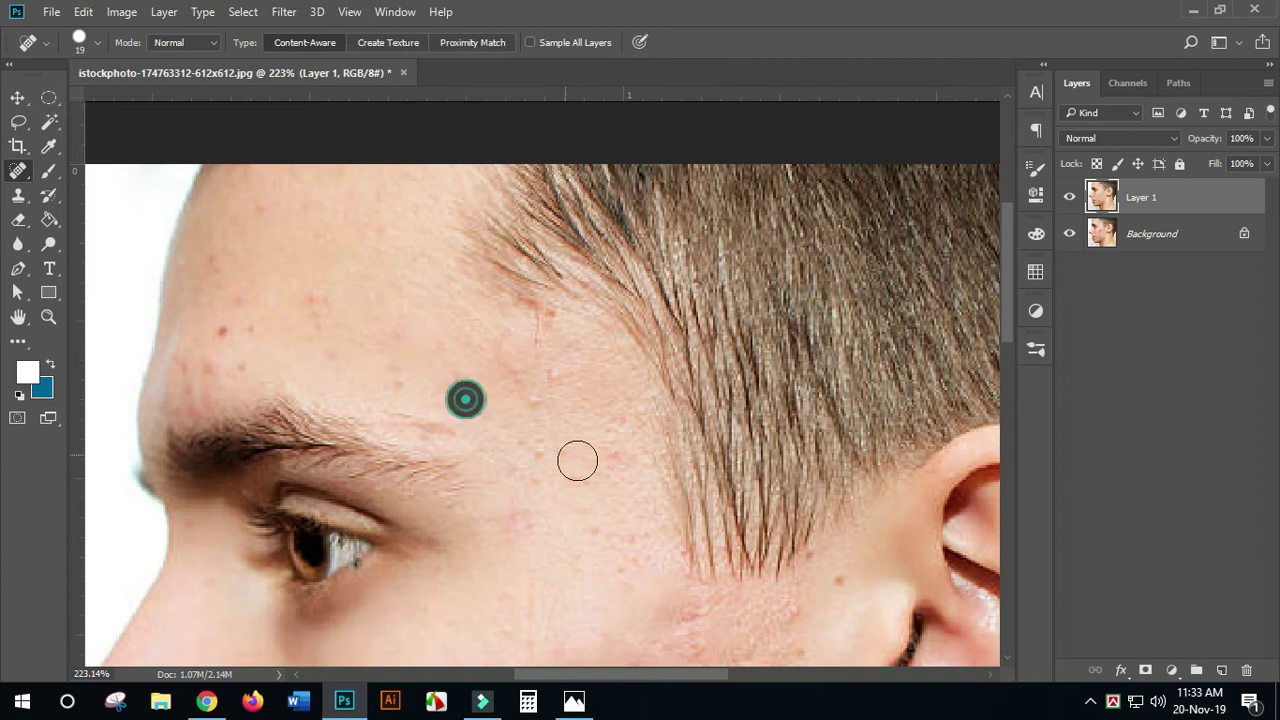
click(600, 452)
Heal the remaining spots on the back of the cheek near the earlobe and the reddish patch on the upper cheek
scroll(620, 520, down, 3)
scroll(625, 546, down, 2)
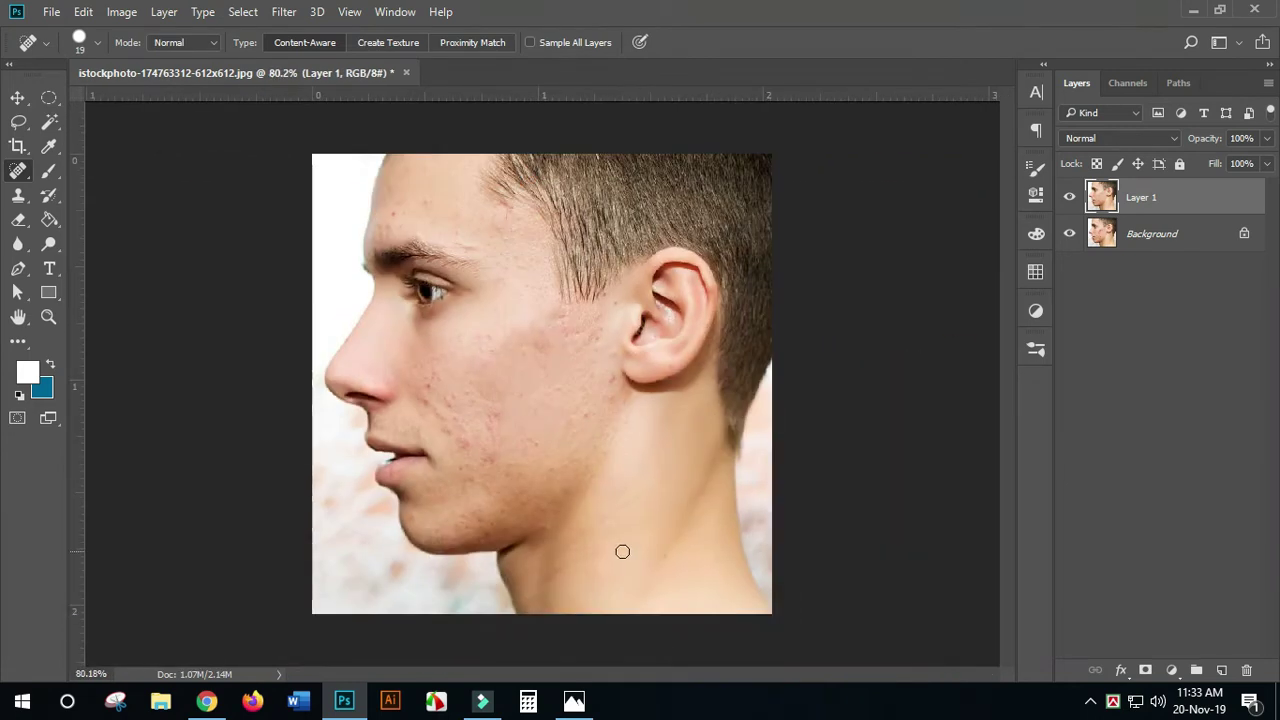
scroll(600, 546, up, 1)
scroll(566, 531, up, 1)
drag(490, 474, 500, 502)
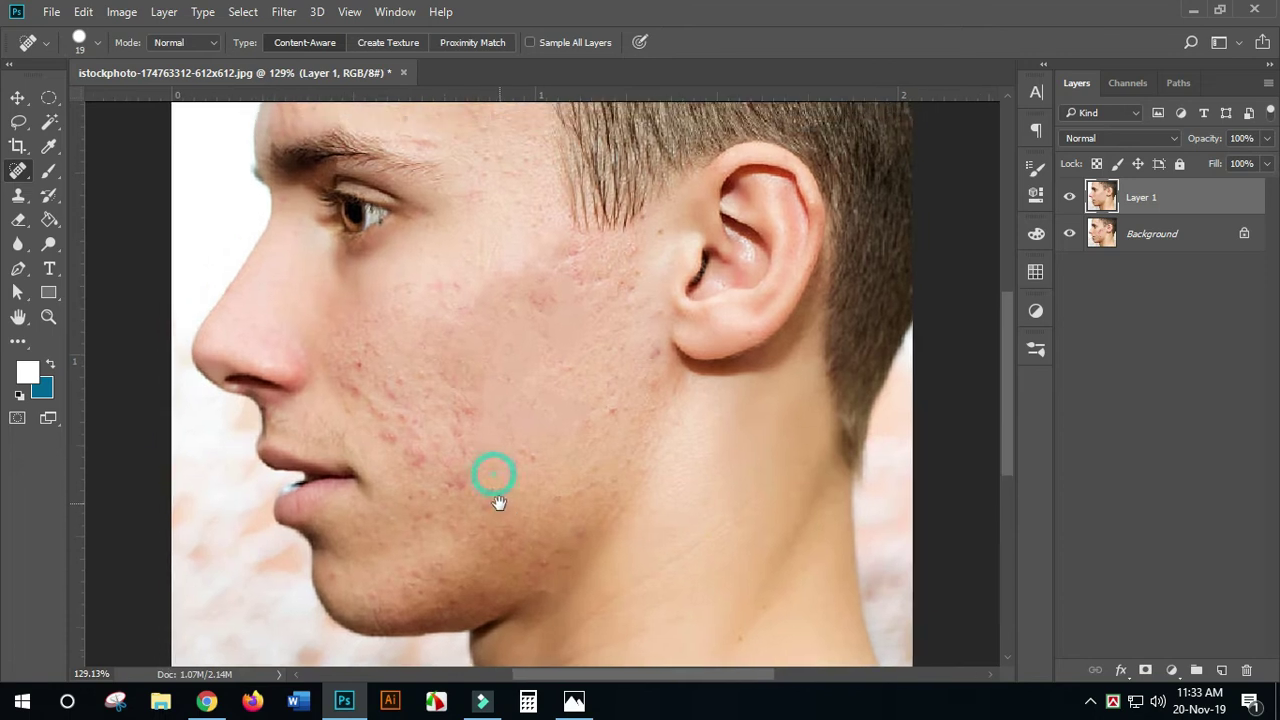
click(611, 410)
click(651, 351)
click(651, 383)
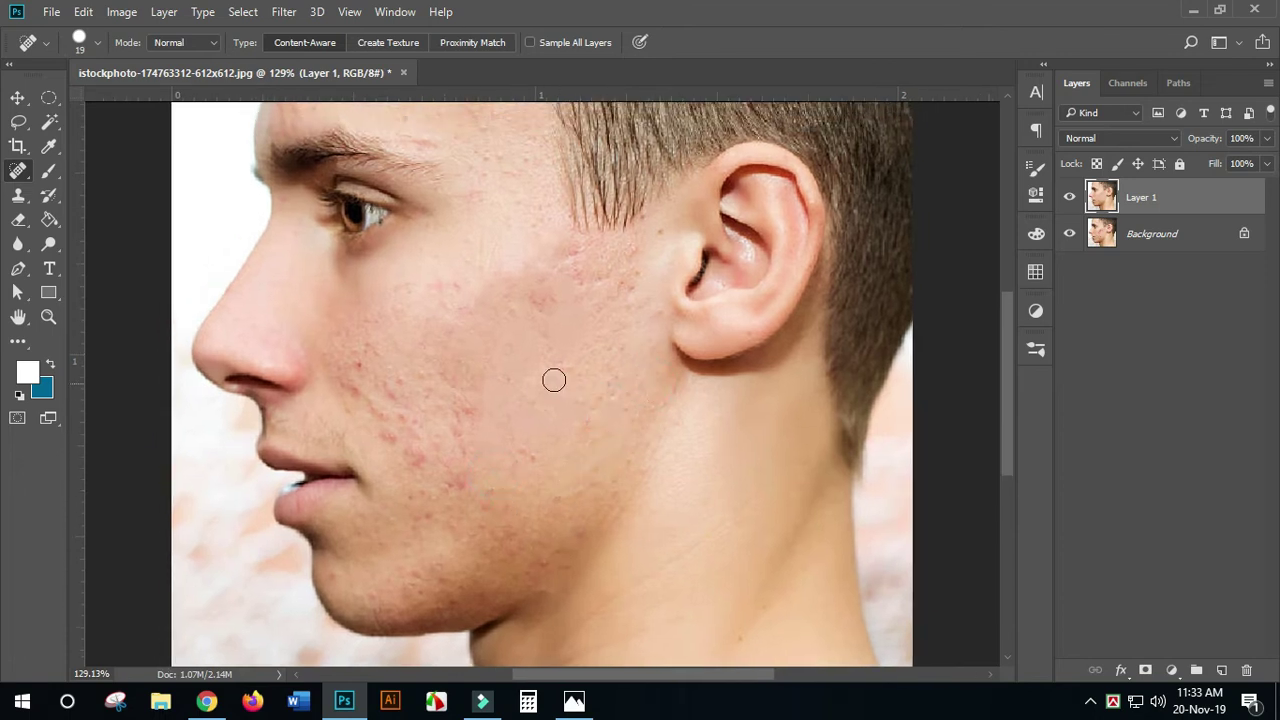
click(541, 294)
Heal the red blemishes on the cheek just beside the corner of the mouth
click(417, 452)
click(420, 464)
click(390, 435)
click(402, 419)
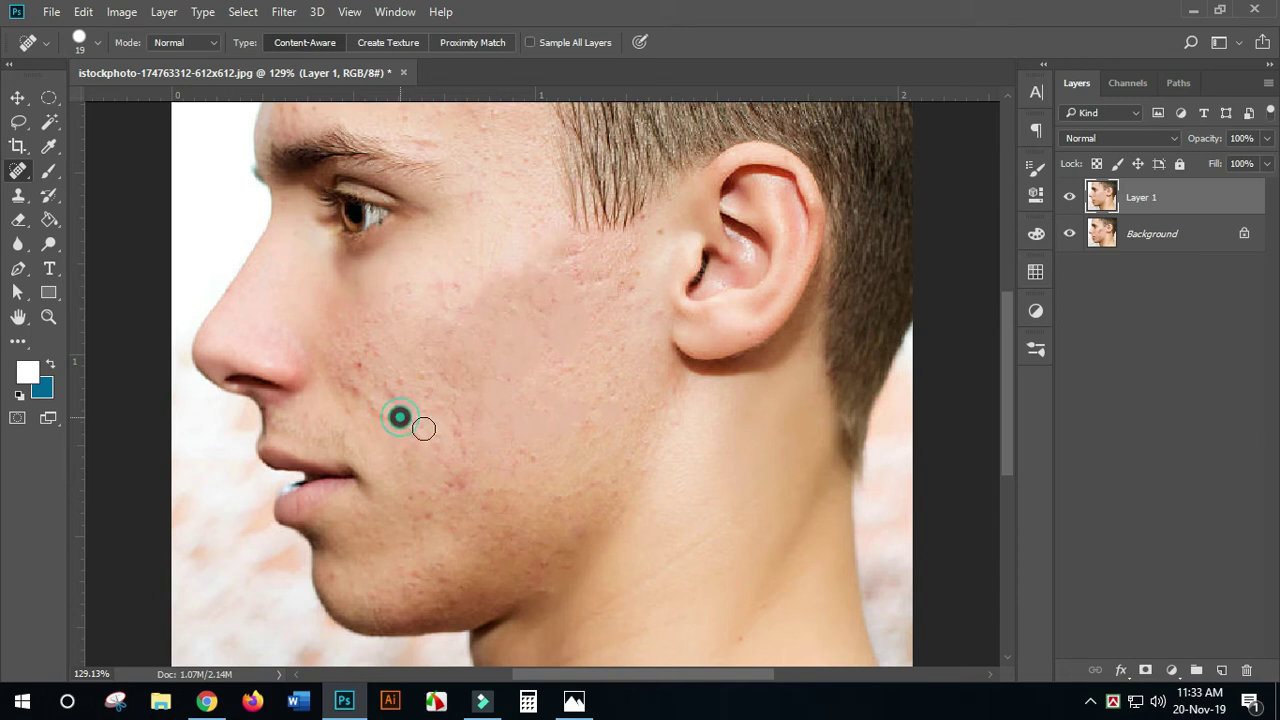
Heal the small red spots on the front of the cheek beside the nose
click(378, 415)
click(364, 395)
click(346, 380)
click(354, 357)
click(393, 390)
click(404, 381)
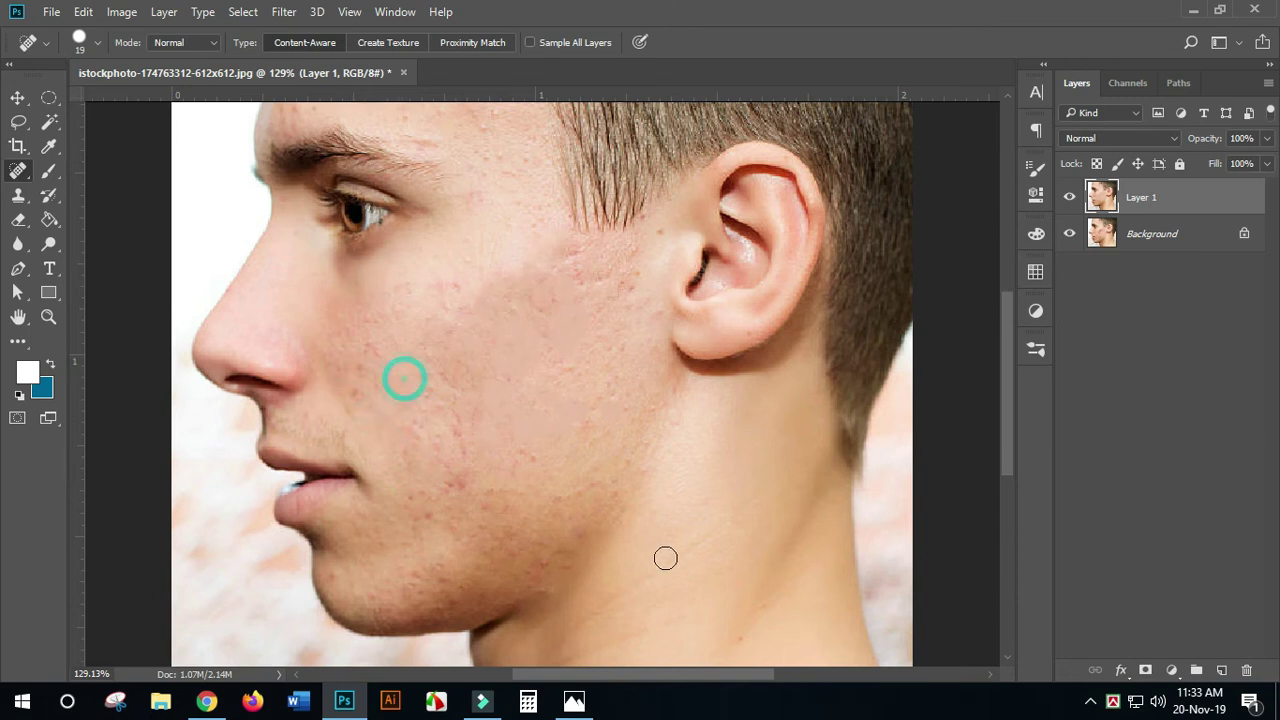
Heal the small marks around the chin and lower face with the 19 px brush
scroll(670, 560, down, 3)
scroll(551, 581, up, 3)
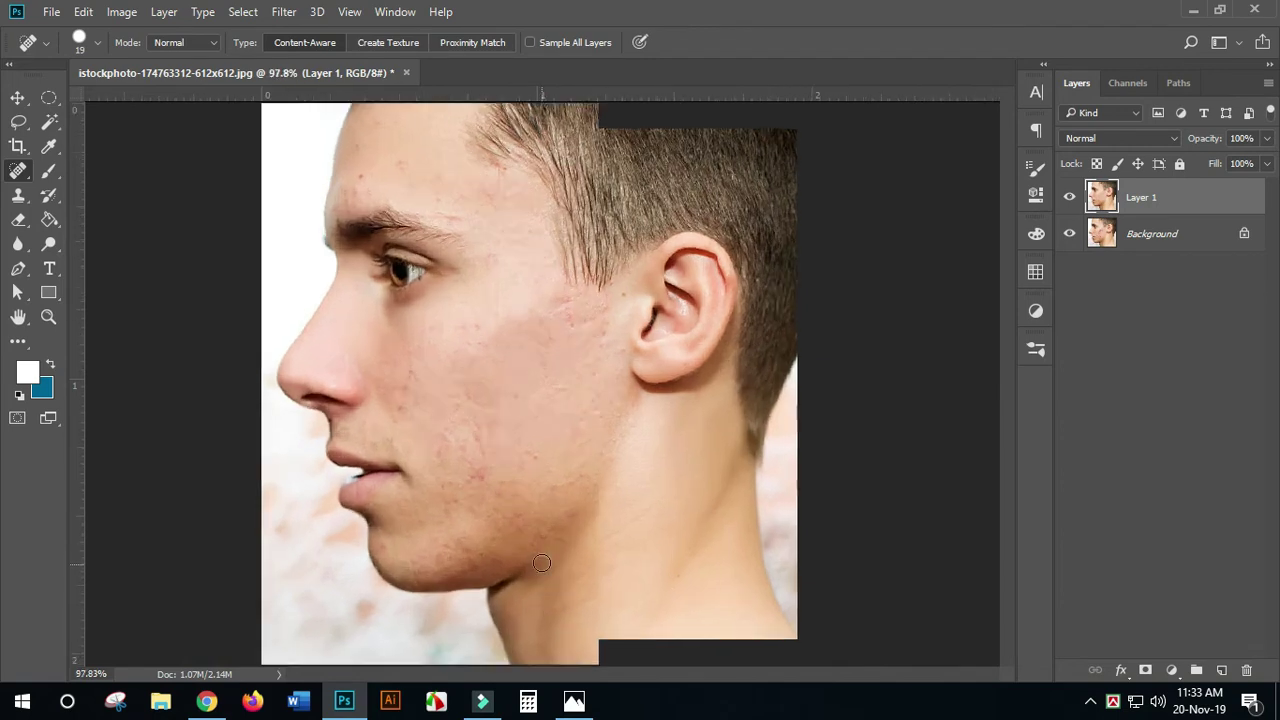
drag(457, 566, 559, 503)
click(476, 478)
click(511, 514)
scroll(689, 517, down, 1)
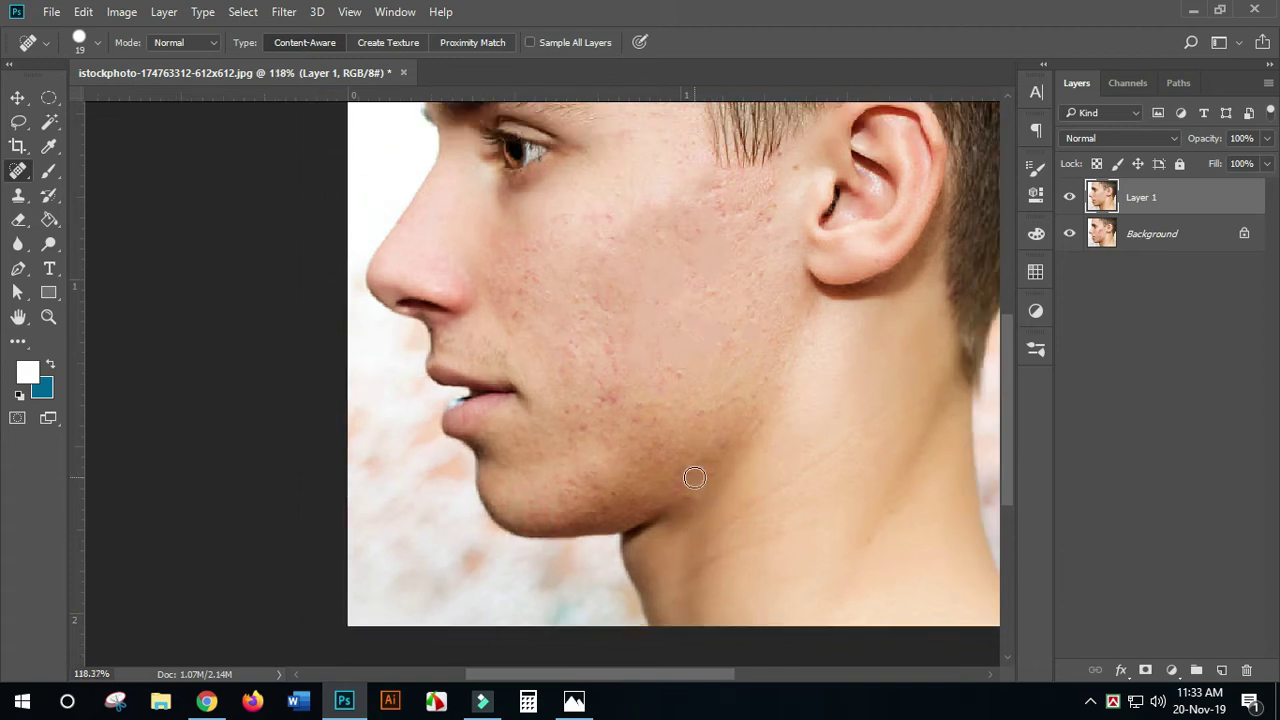
Reduce the brush size to 15 px and heal the small marks on the jaw where it meets the neck
scroll(697, 480, up, 4)
alt+drag(693, 476, 684, 474)
click(686, 464)
click(737, 474)
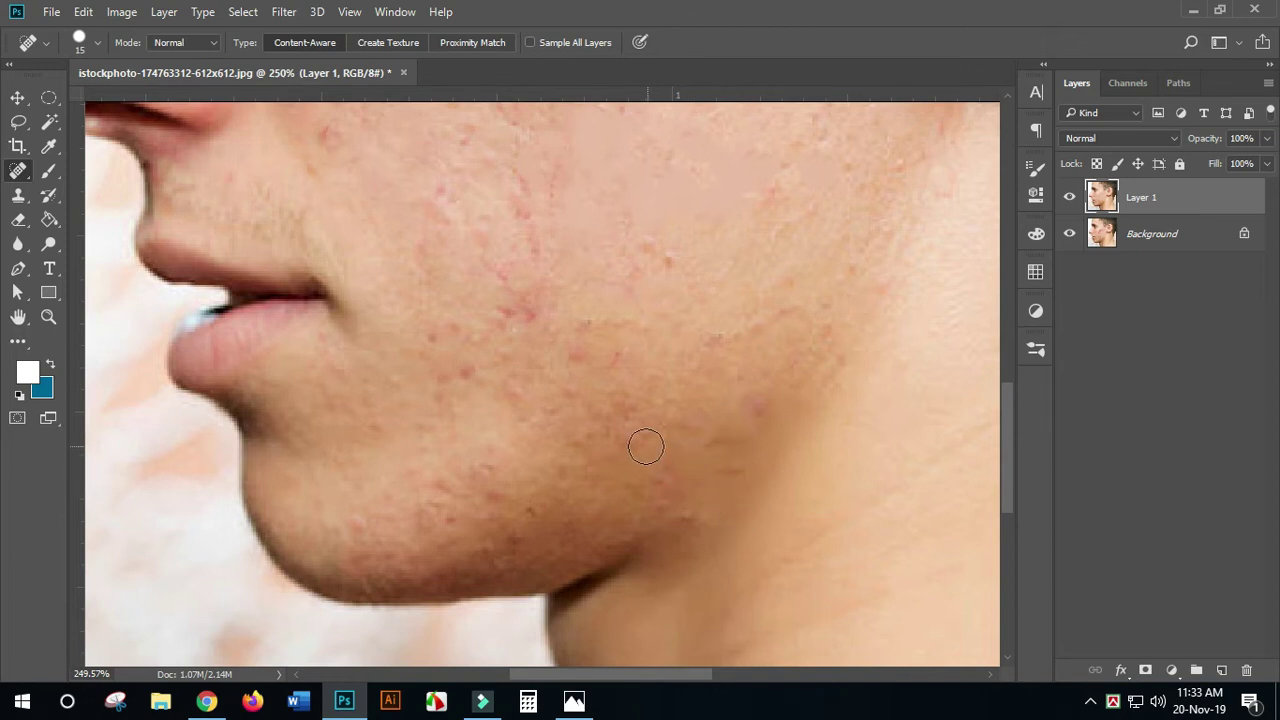
Examine the retouched face and compare it with the original by hiding Layer 1 and showing it again
scroll(612, 378, down, 4)
scroll(612, 378, down, 3)
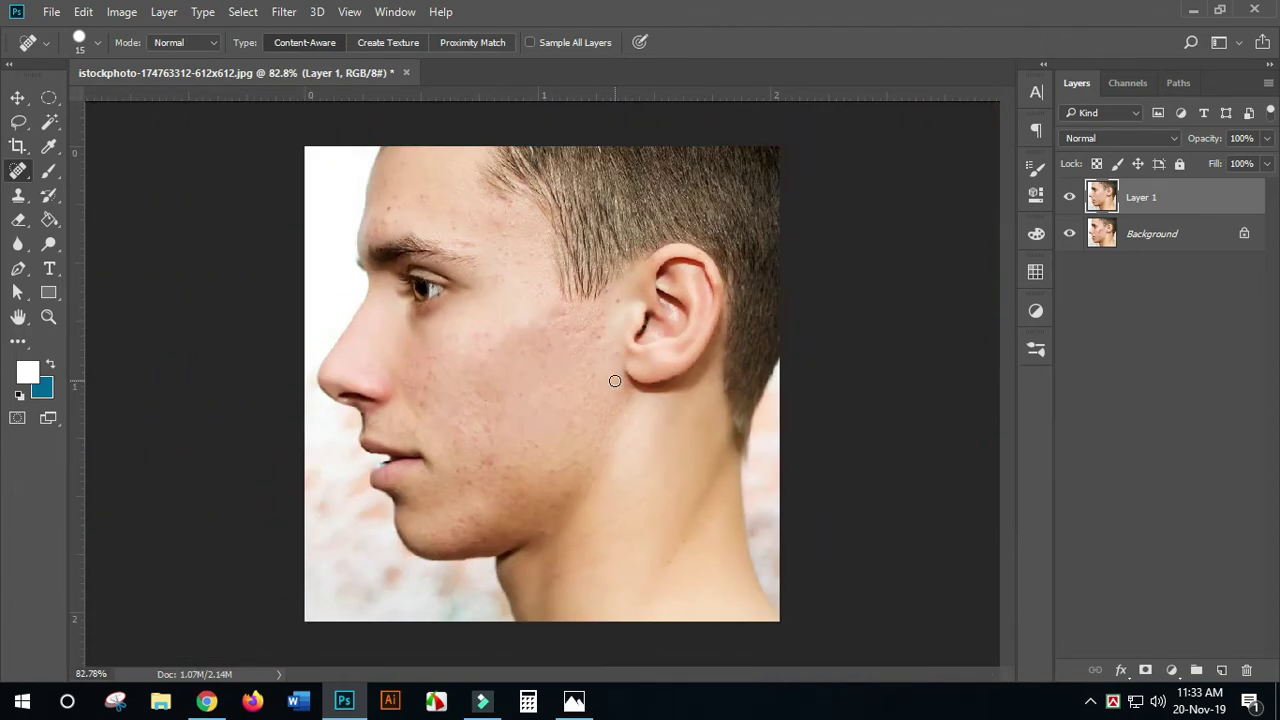
scroll(531, 450, up, 1)
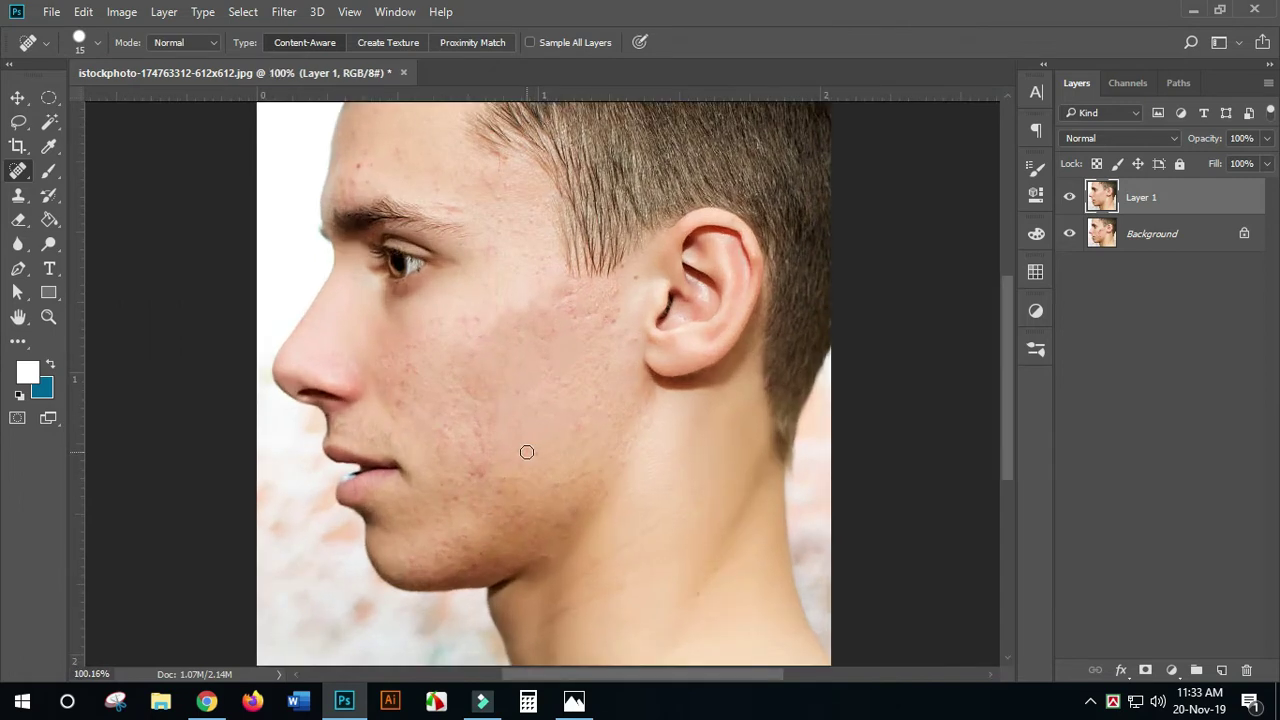
scroll(527, 452, up, 1)
scroll(500, 472, down, 3)
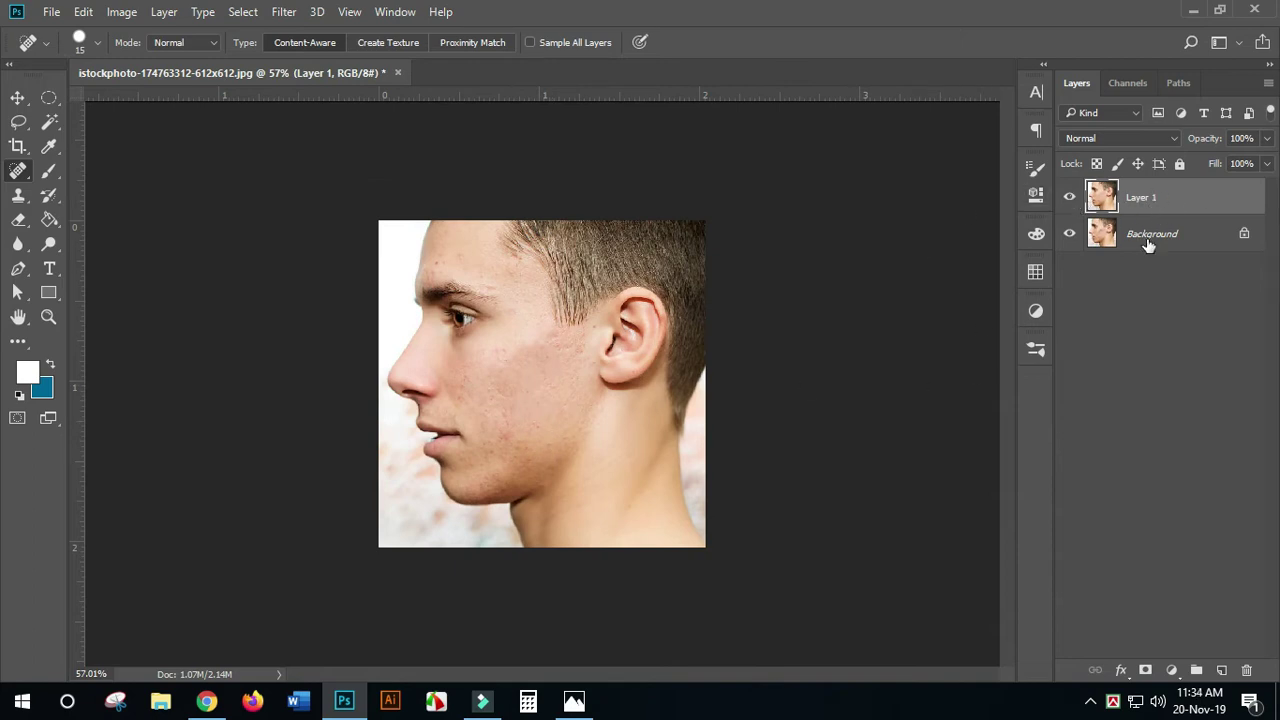
scroll(843, 383, up, 3)
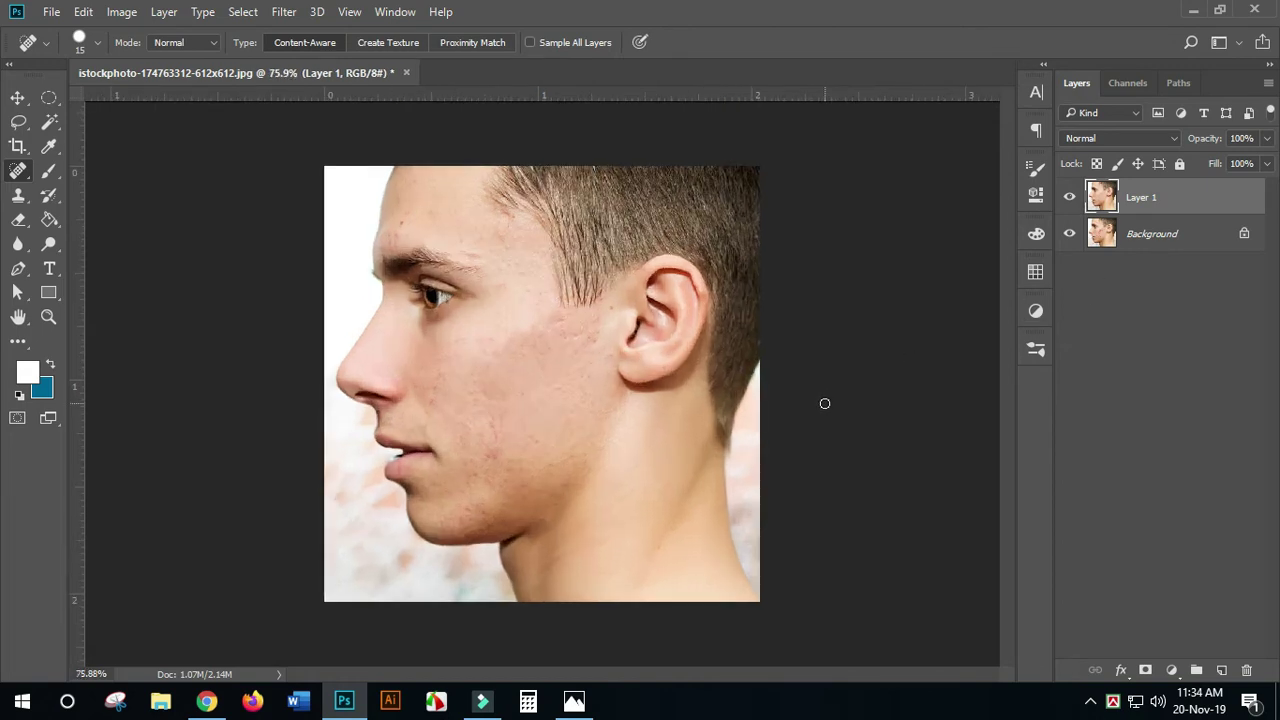
scroll(824, 403, up, 1)
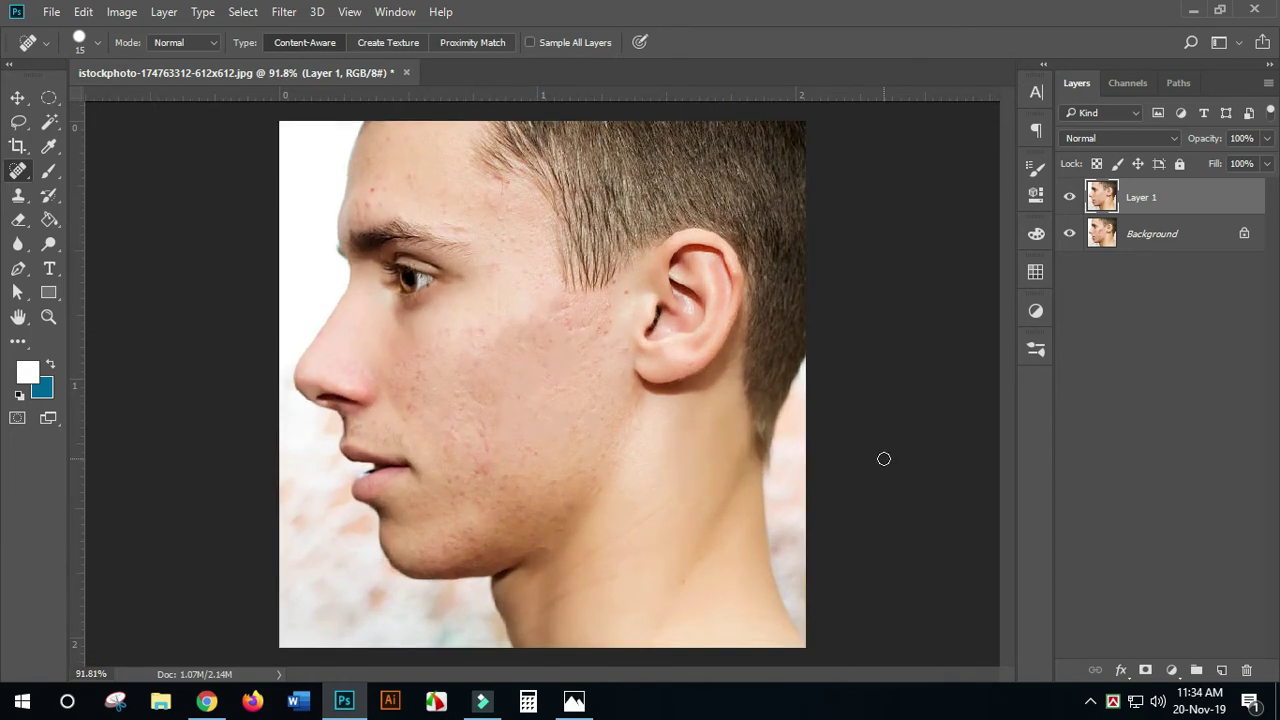
click(1070, 199)
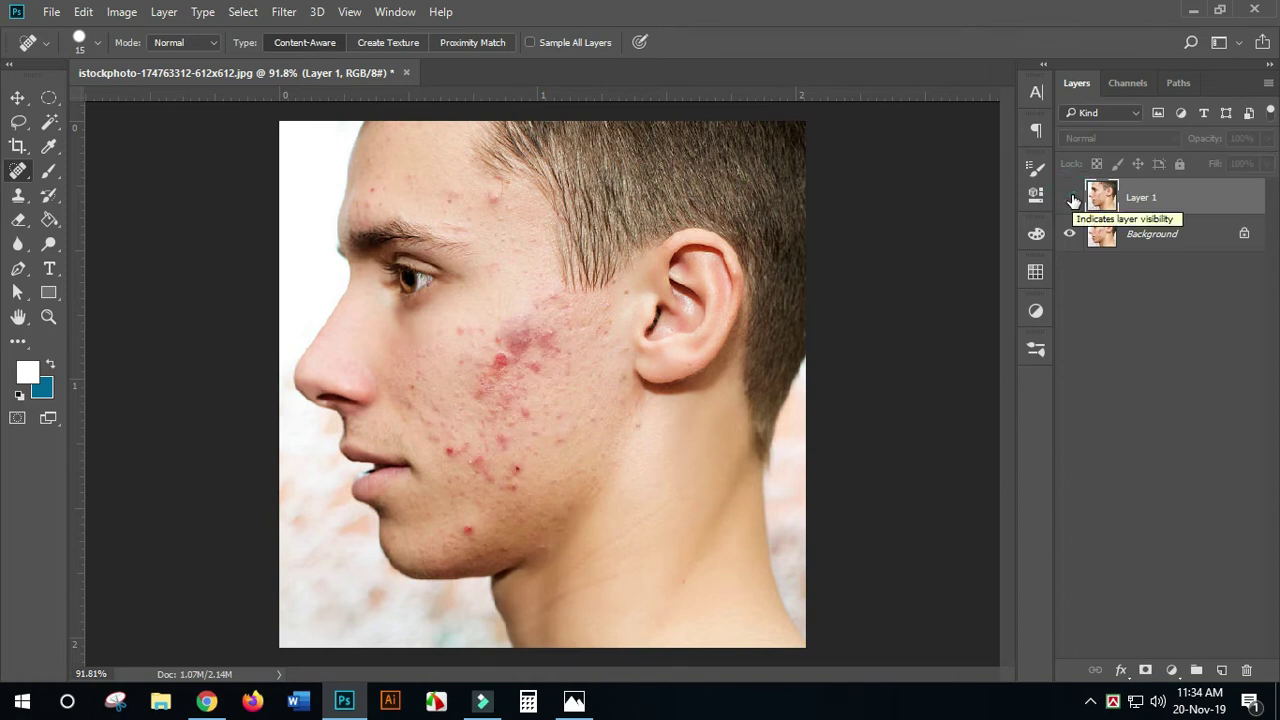
click(1071, 199)
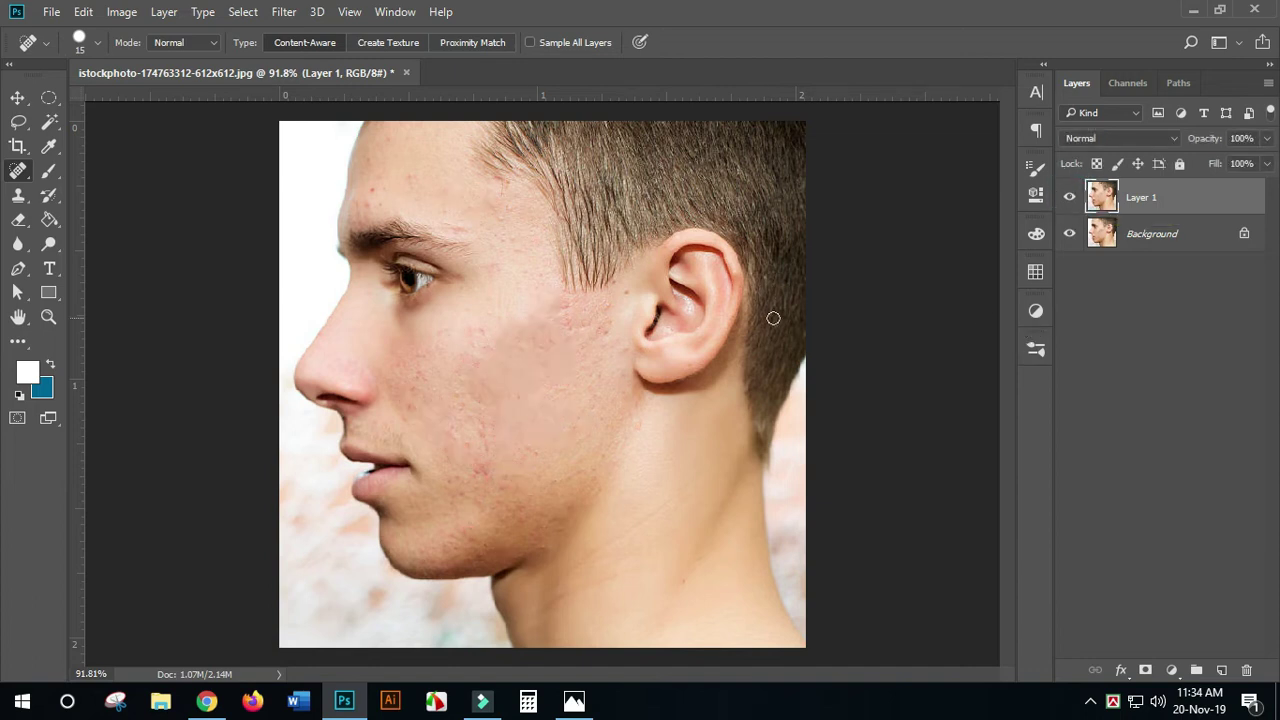
scroll(593, 309, down, 3)
scroll(500, 346, up, 2)
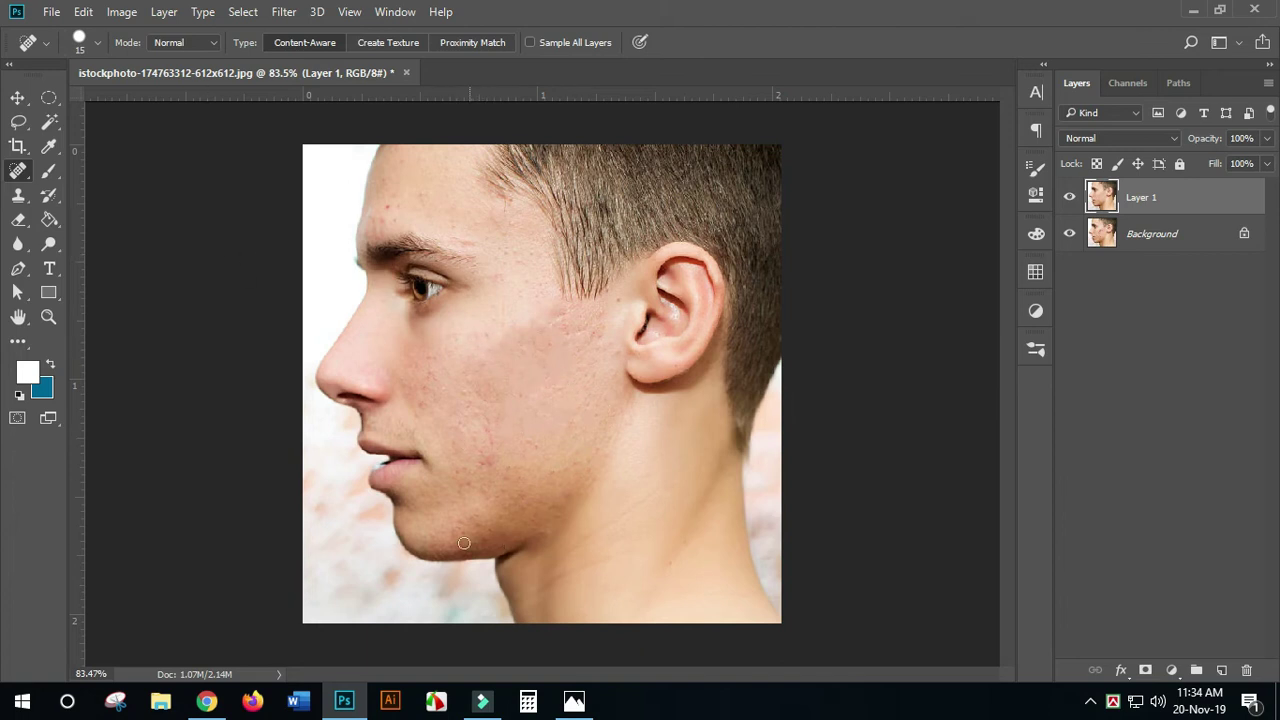
Heal the small spots on the forehead above the eyebrow and towards the temple with the 15 px brush
scroll(462, 378, up, 2)
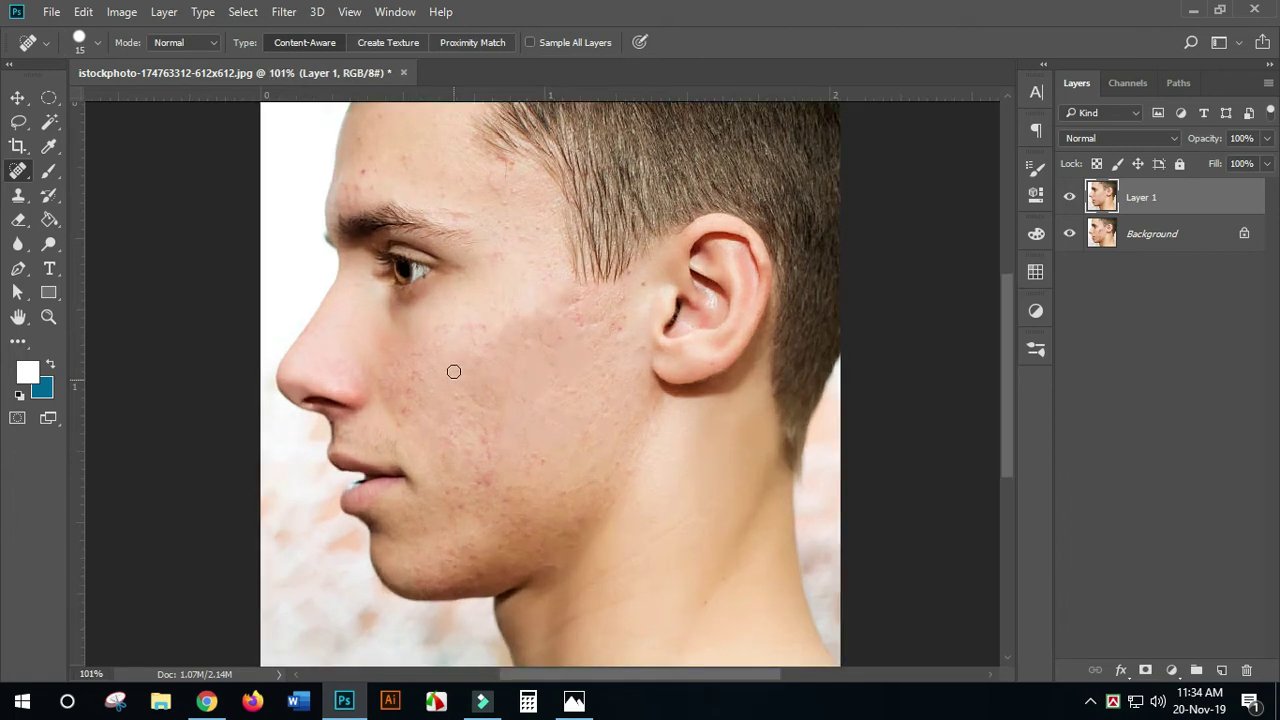
drag(549, 370, 606, 467)
scroll(528, 417, up, 3)
drag(456, 208, 553, 382)
click(493, 397)
click(507, 415)
click(600, 428)
click(681, 438)
click(549, 377)
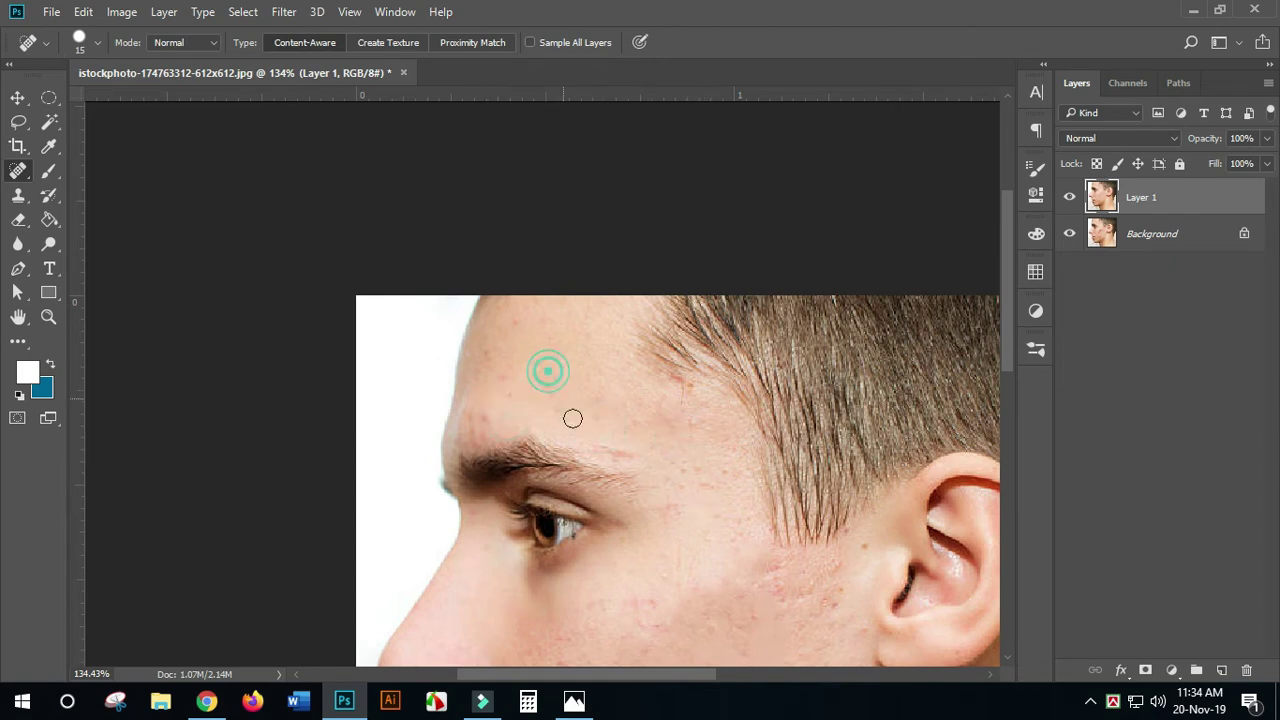
Heal the small bumps on the upper cheek between the sideburn and the ear with the Spot Healing Brush
scroll(703, 520, down, 2)
scroll(735, 590, up, 3)
drag(740, 605, 571, 441)
click(709, 367)
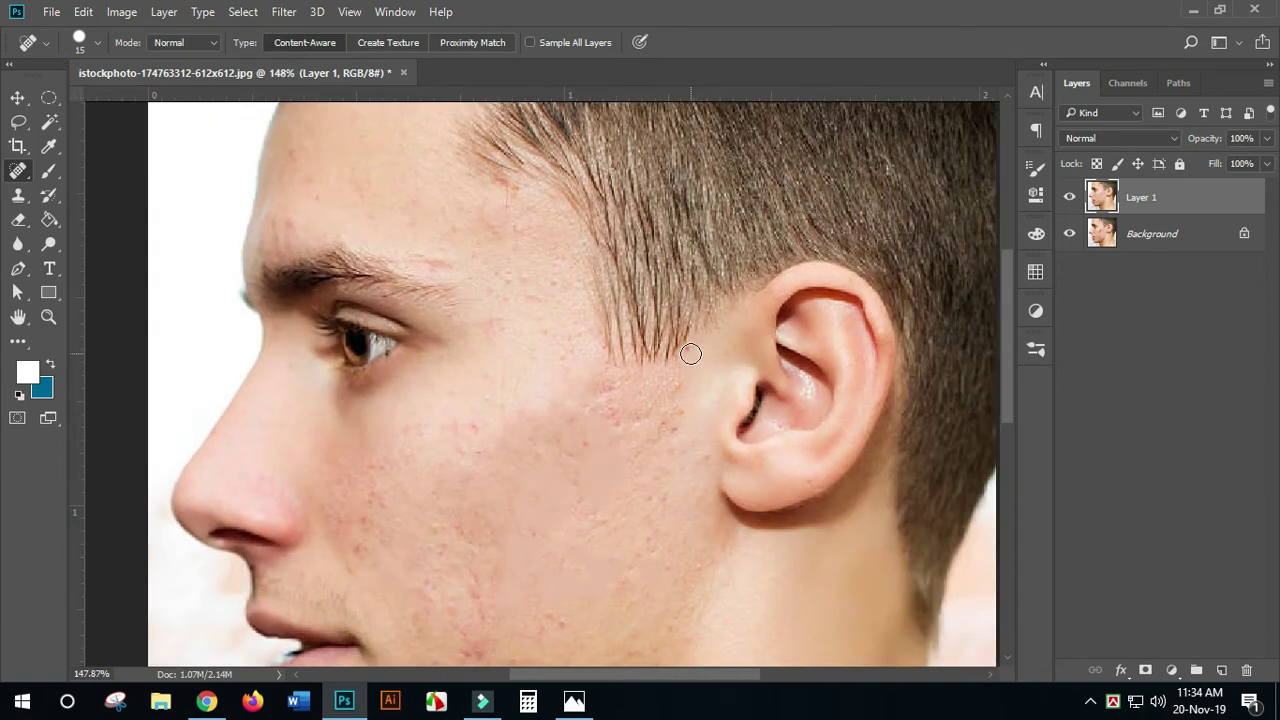
click(678, 432)
click(669, 425)
click(611, 414)
click(614, 420)
click(611, 389)
click(603, 393)
click(586, 413)
scroll(640, 432, down, 5)
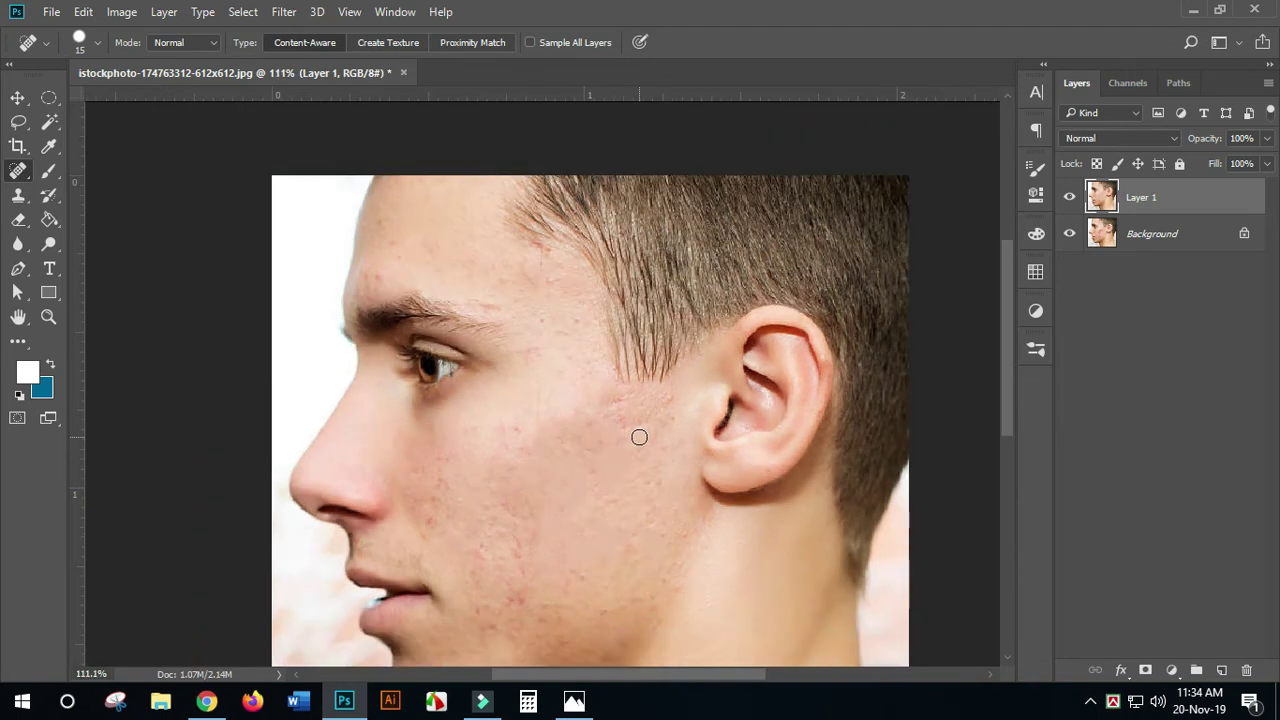
Increase the brush size to 17 px and heal the red spots on the lower cheek and above the jaw
scroll(627, 488, up, 1)
scroll(485, 488, up, 2)
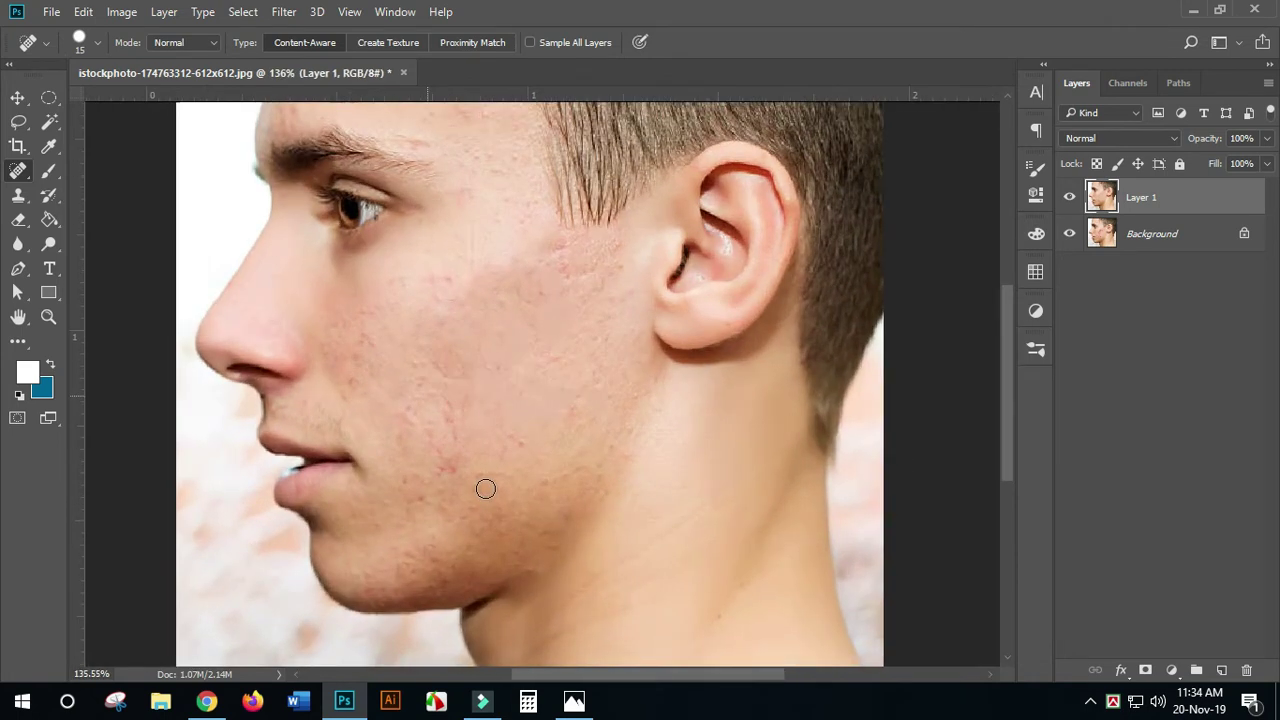
scroll(591, 491, up, 3)
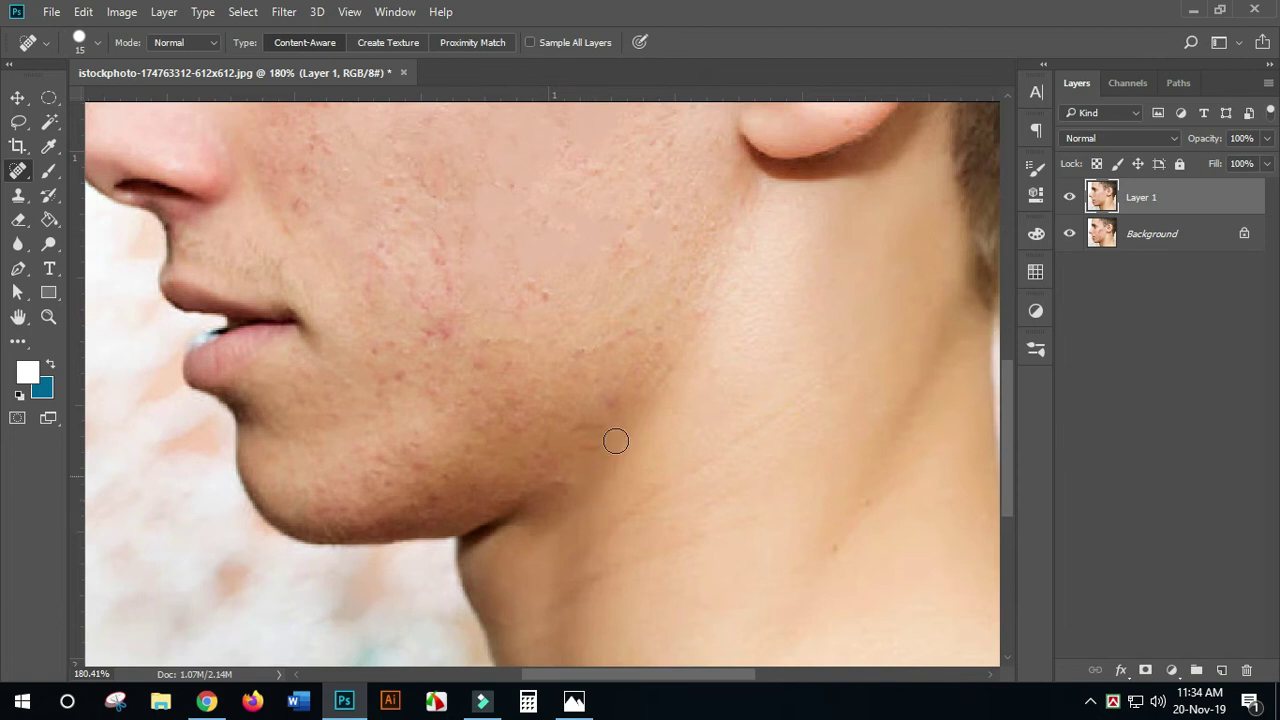
alt+right_click(616, 404)
alt+right_click(437, 351)
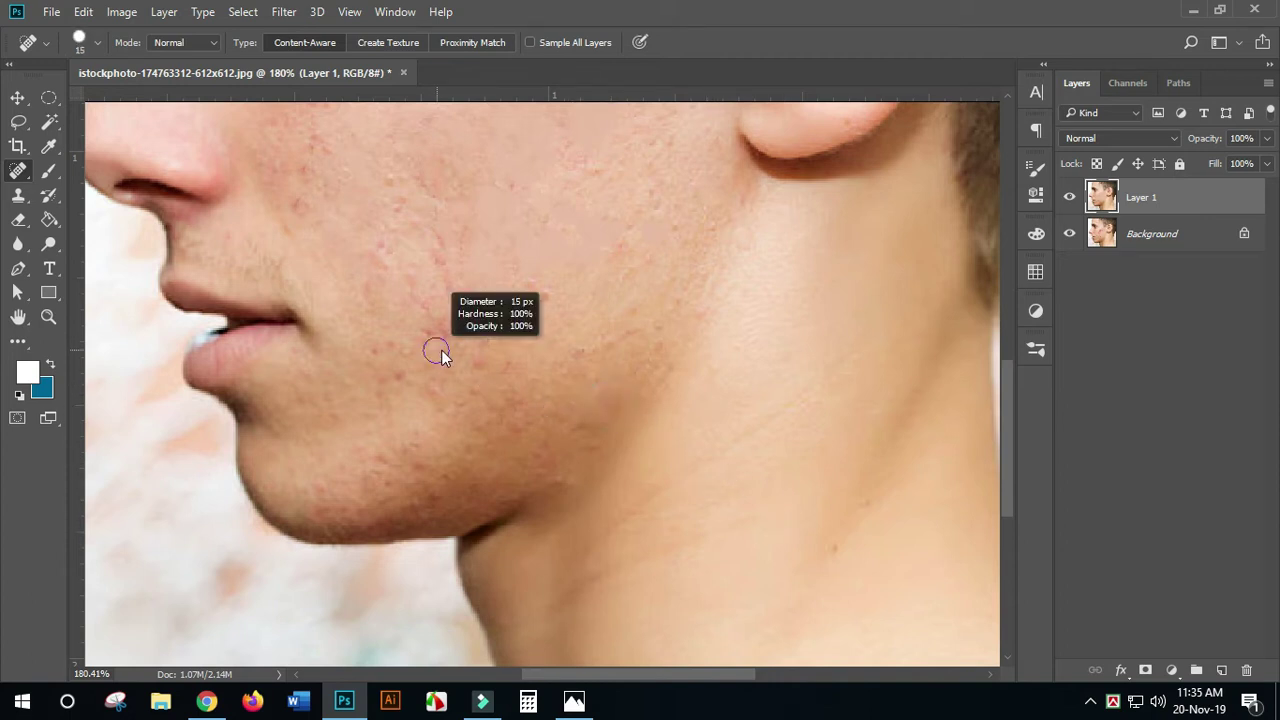
click(433, 333)
click(449, 338)
click(480, 360)
click(554, 294)
click(535, 281)
drag(453, 407, 502, 429)
Heal the remaining red marks on the upper cheek just below the sideburn with the 17 px brush
scroll(500, 347, up, 5)
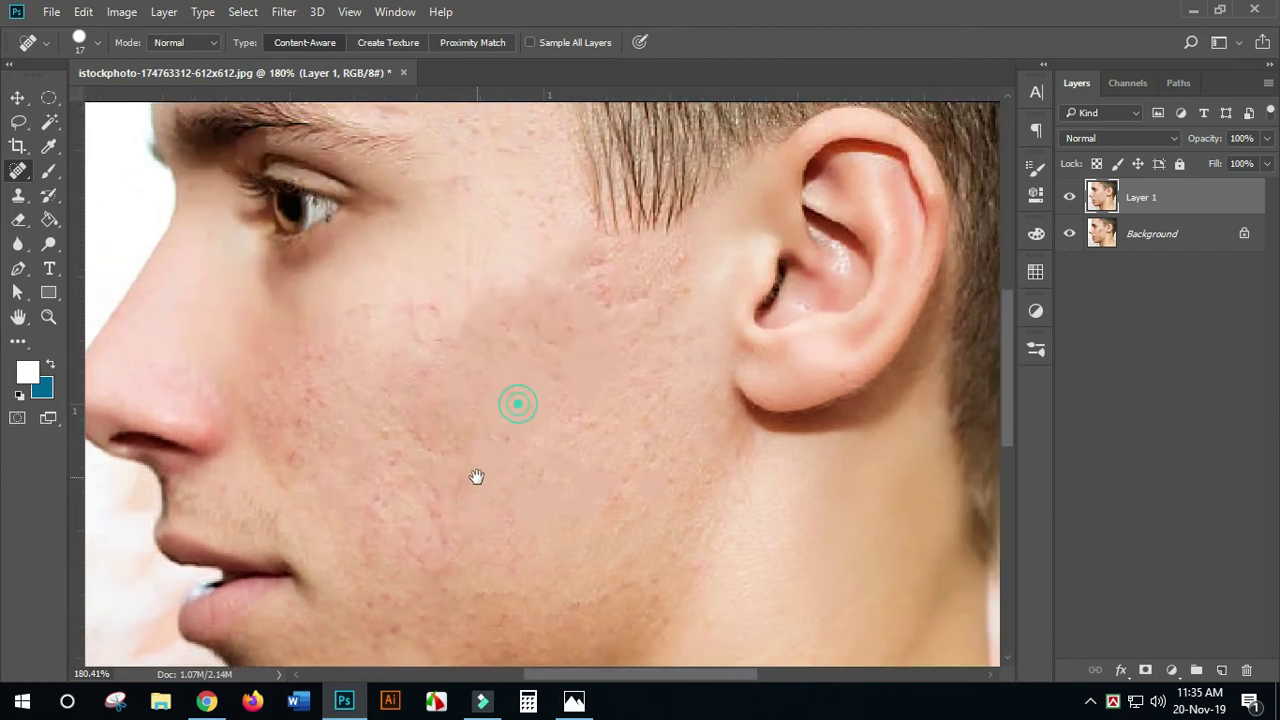
click(602, 283)
click(603, 297)
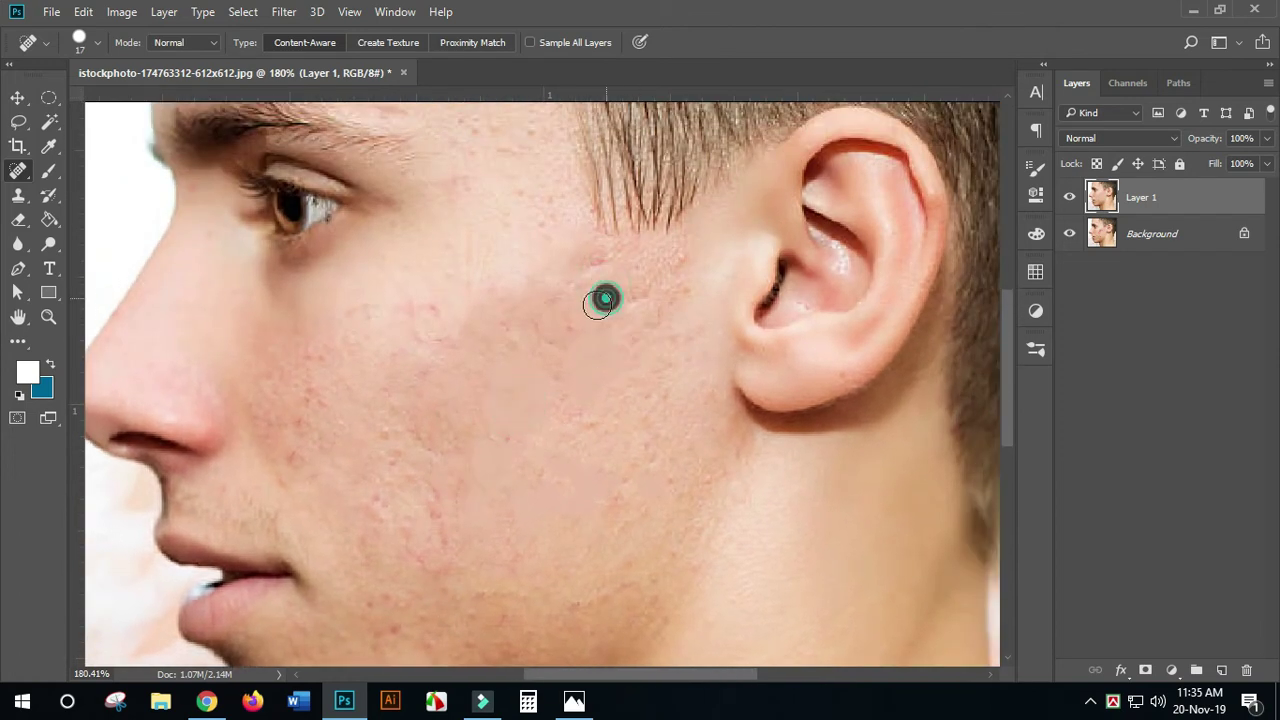
click(604, 258)
click(563, 291)
click(566, 317)
click(680, 262)
Compare the retouched face with the original by hiding and showing Layer 1 several times
scroll(668, 380, down, 8)
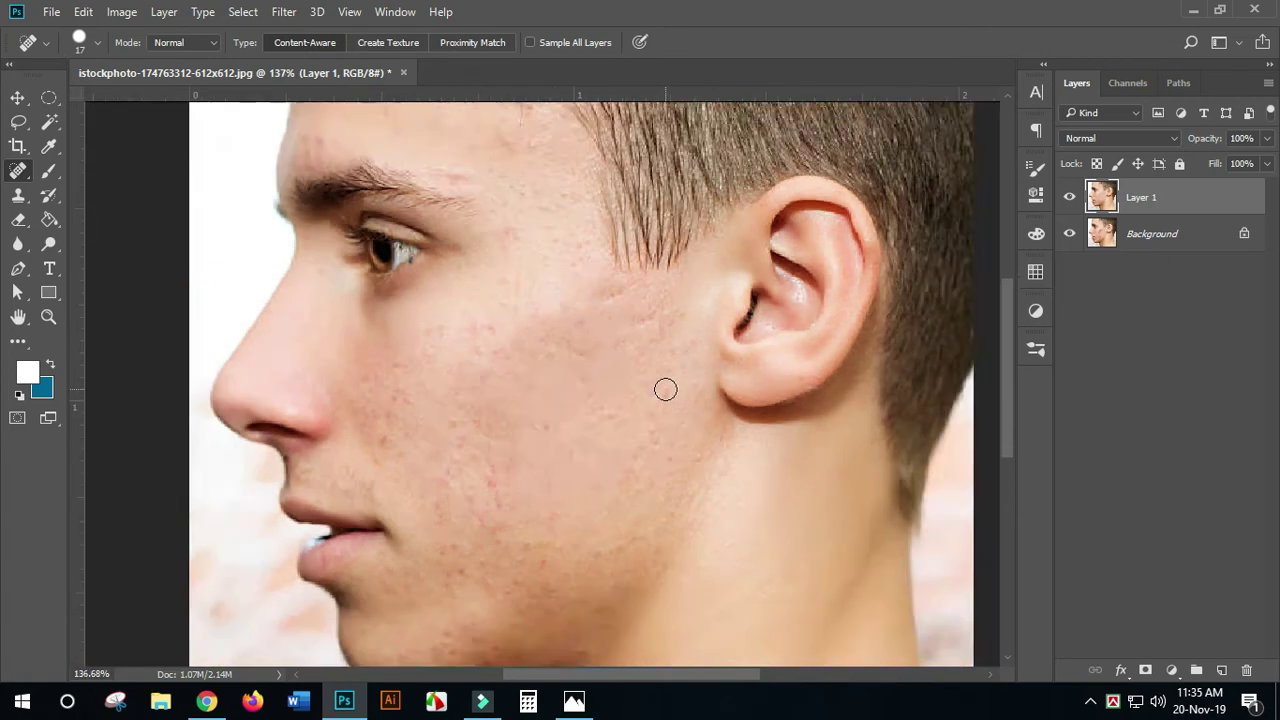
scroll(665, 510, up, 2)
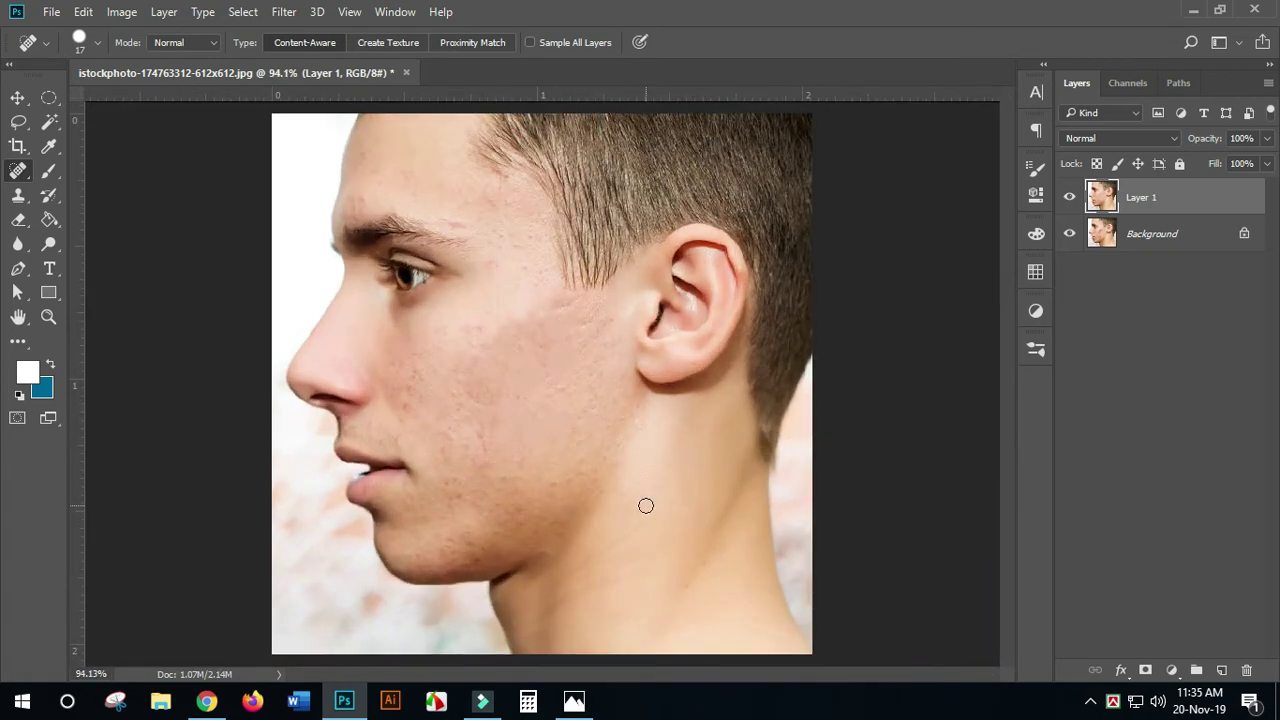
scroll(649, 507, up, 1)
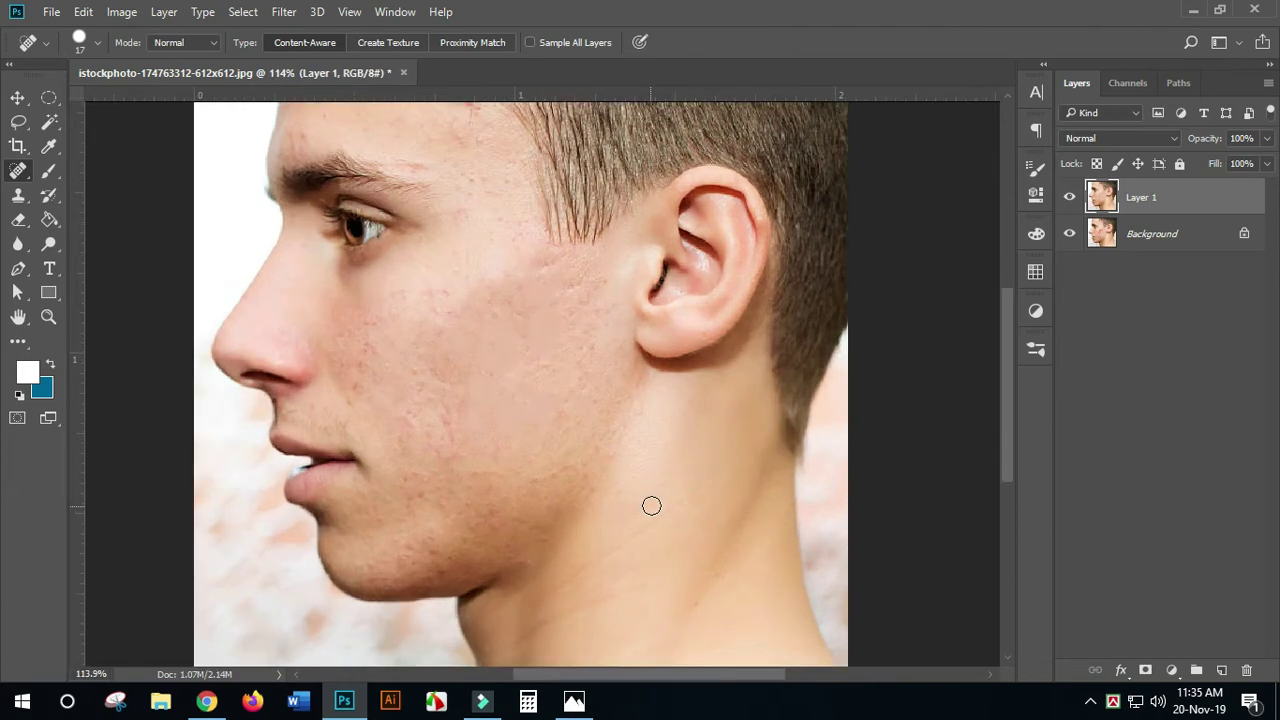
scroll(652, 506, down, 3)
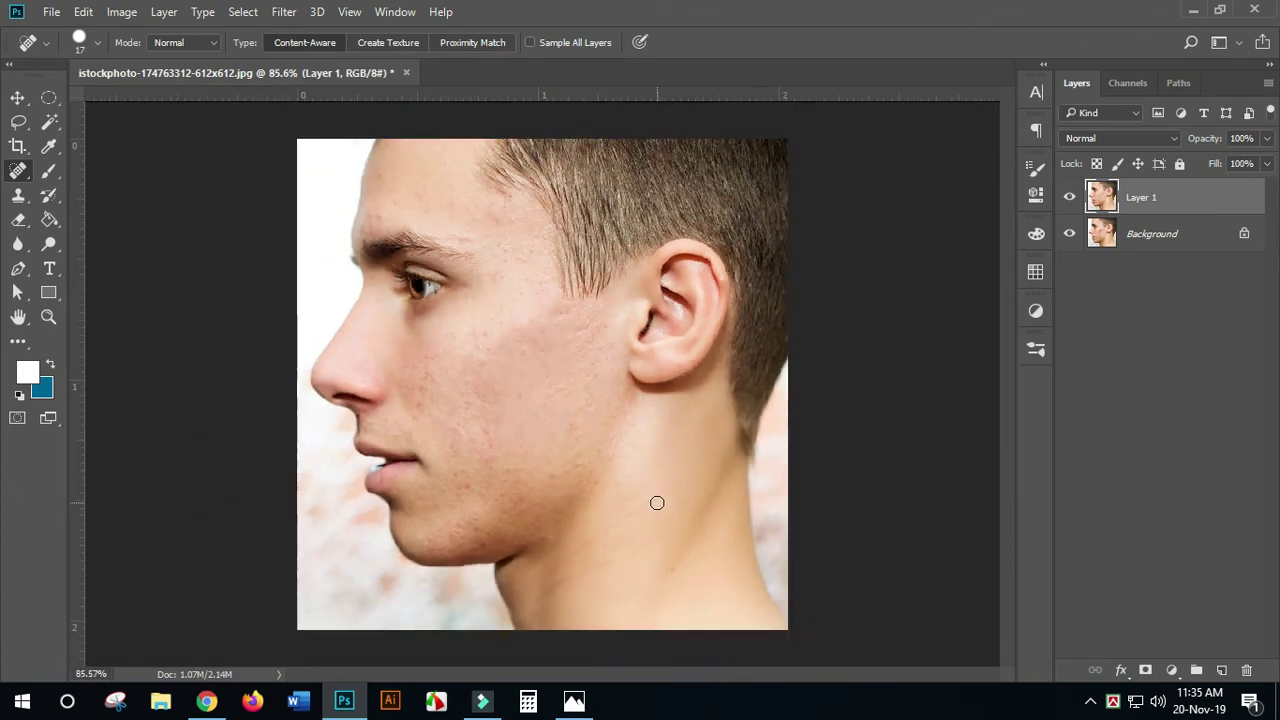
click(1069, 198)
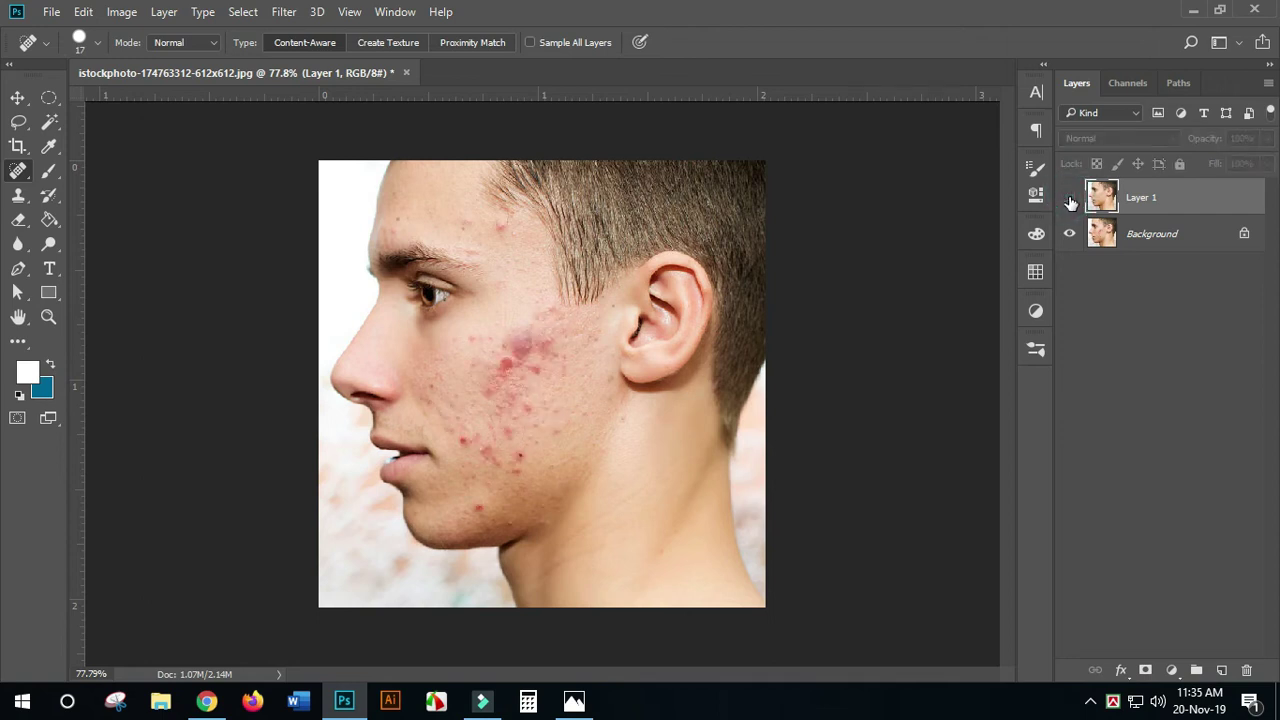
click(1070, 199)
click(1069, 199)
click(1069, 199)
click(1069, 199)
click(1069, 200)
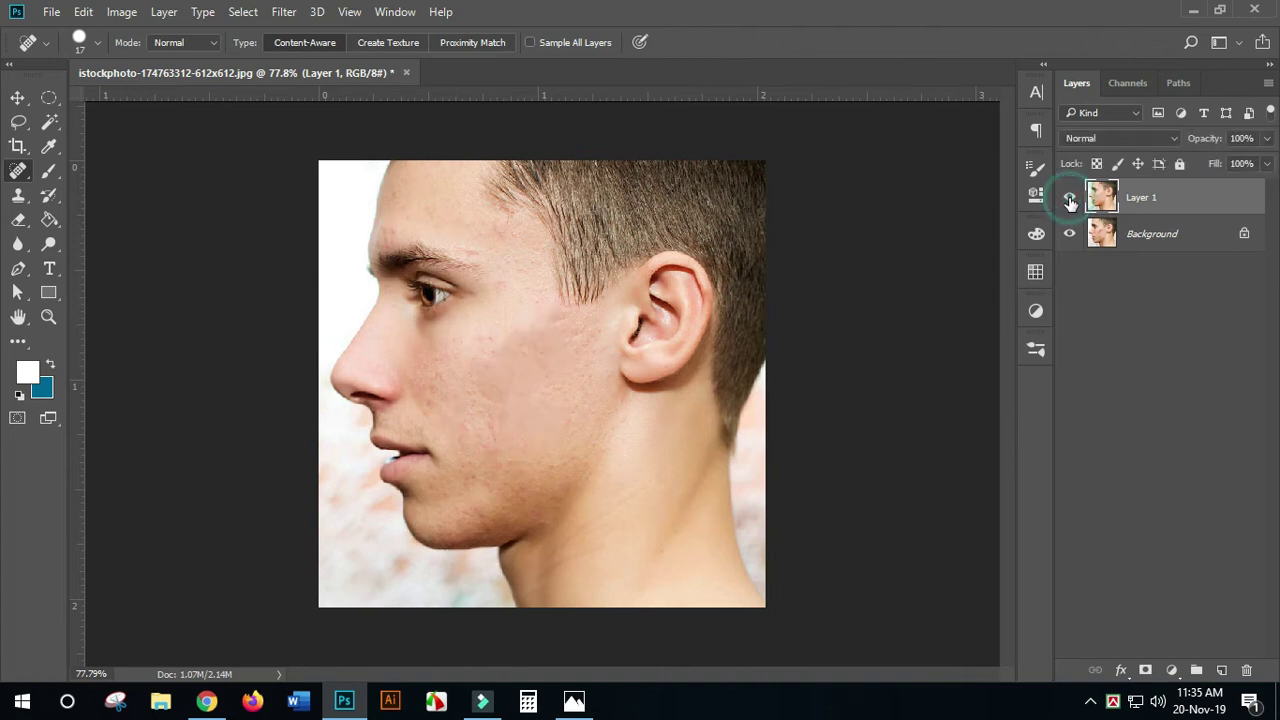
Switch to the Healing Brush Tool and retouch the uneven skin on the lower cheek with the 36 px brush
scroll(626, 448, up, 2)
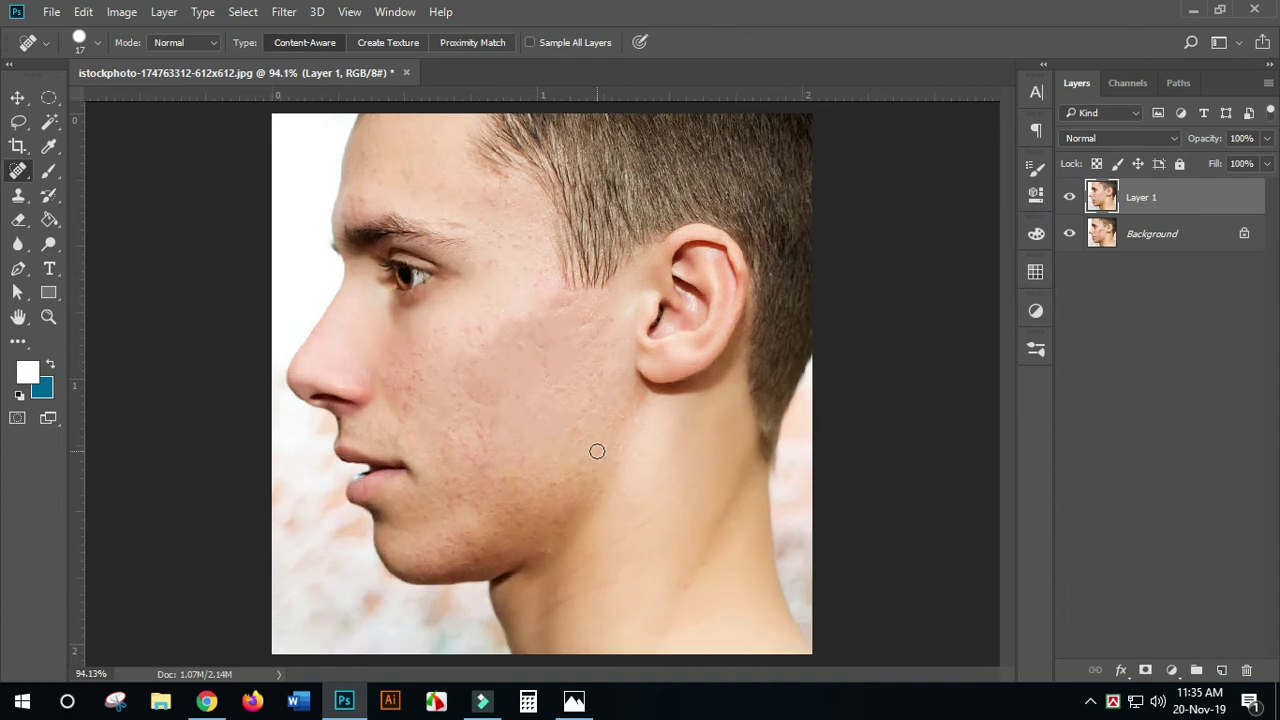
right_click(18, 172)
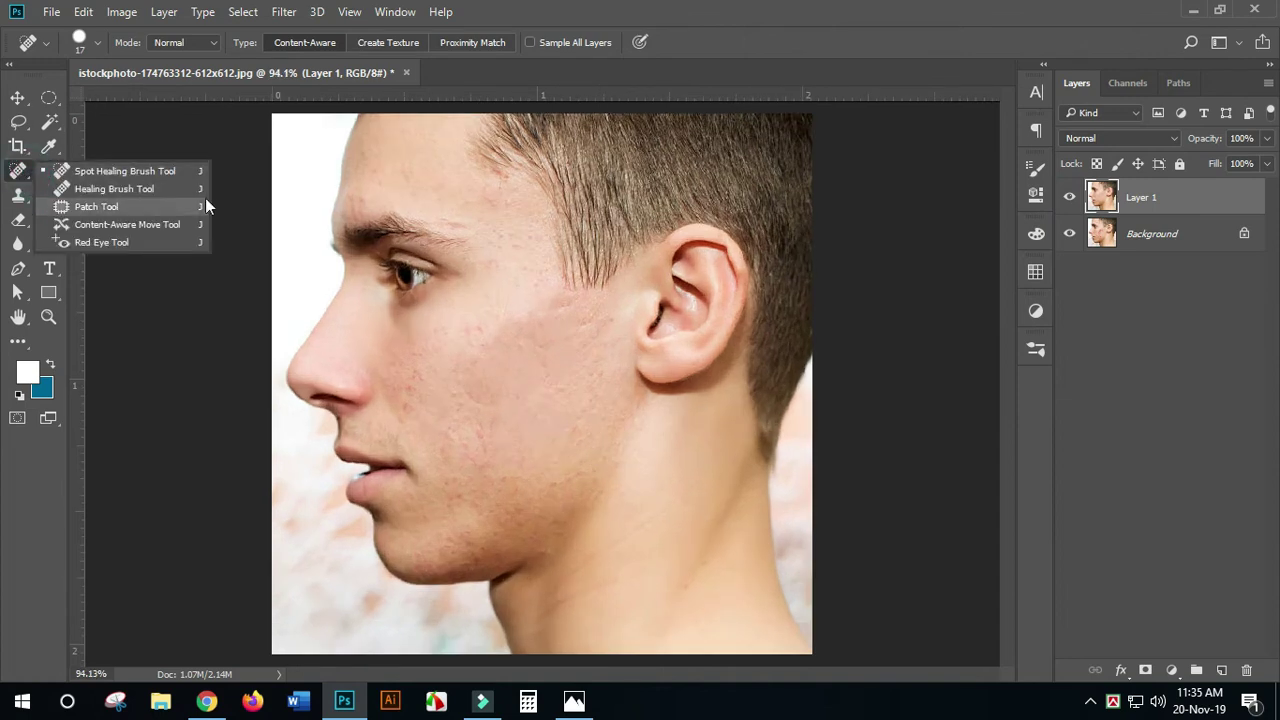
click(149, 188)
scroll(455, 365, up, 1)
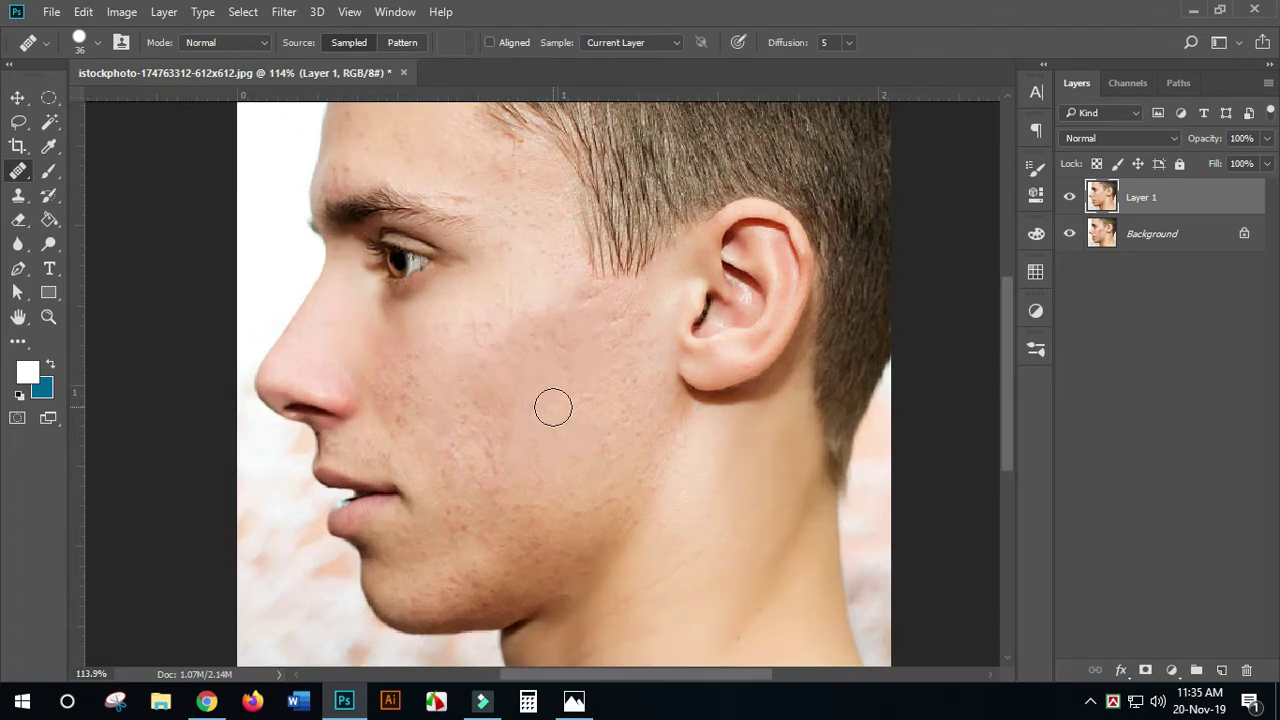
scroll(453, 447, up, 1)
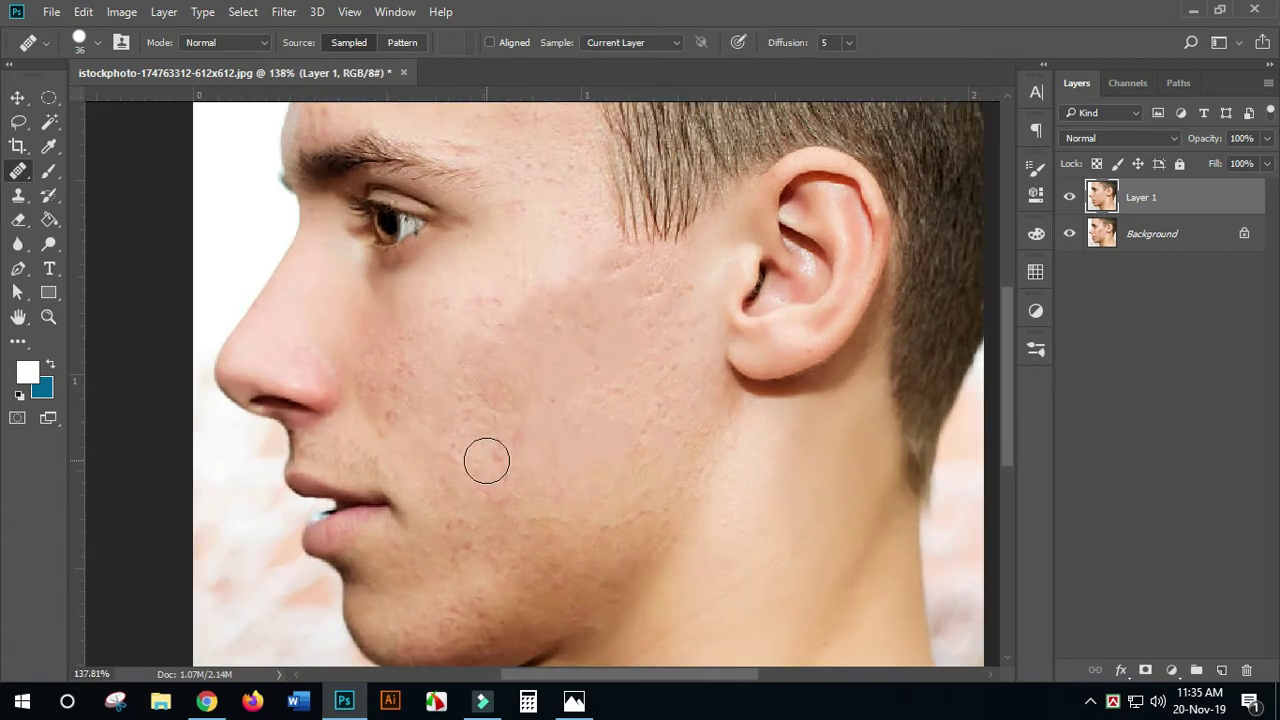
key(space)
drag(625, 484, 600, 491)
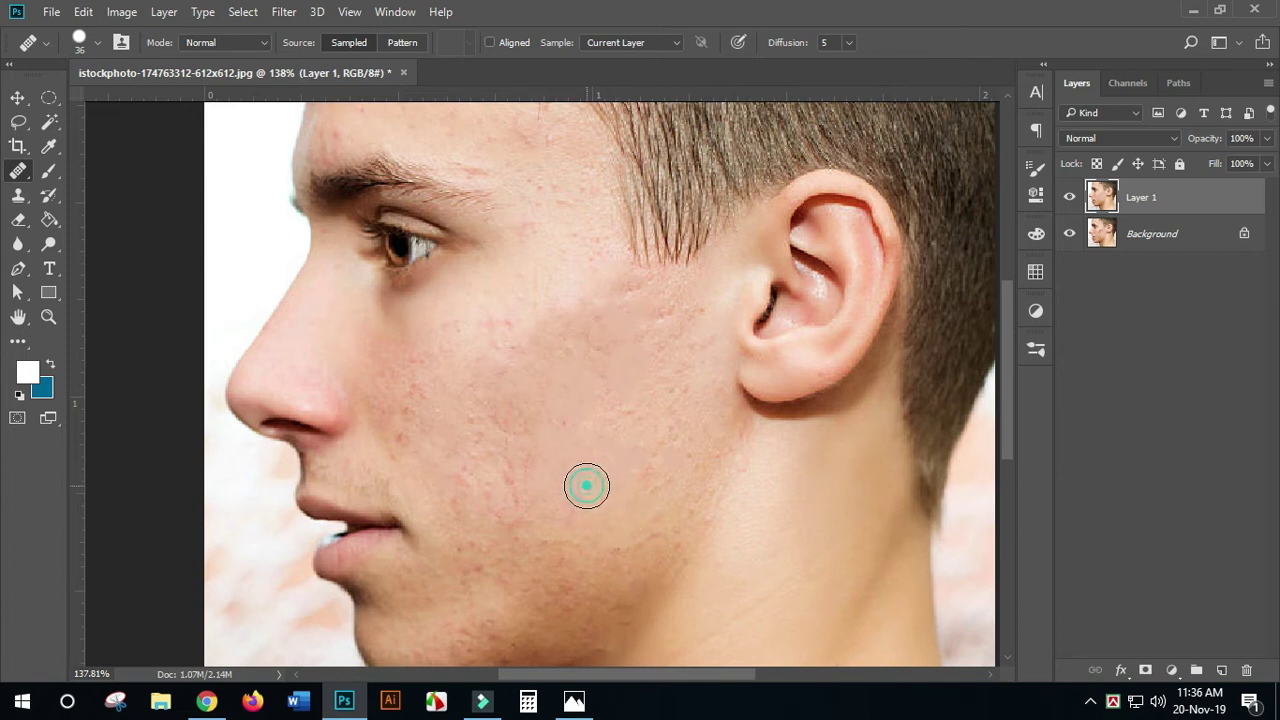
click(574, 500)
click(537, 506)
mouse_move(584, 484)
mouse_down()
mouse_move(620, 466)
mouse_move(628, 482)
mouse_up()
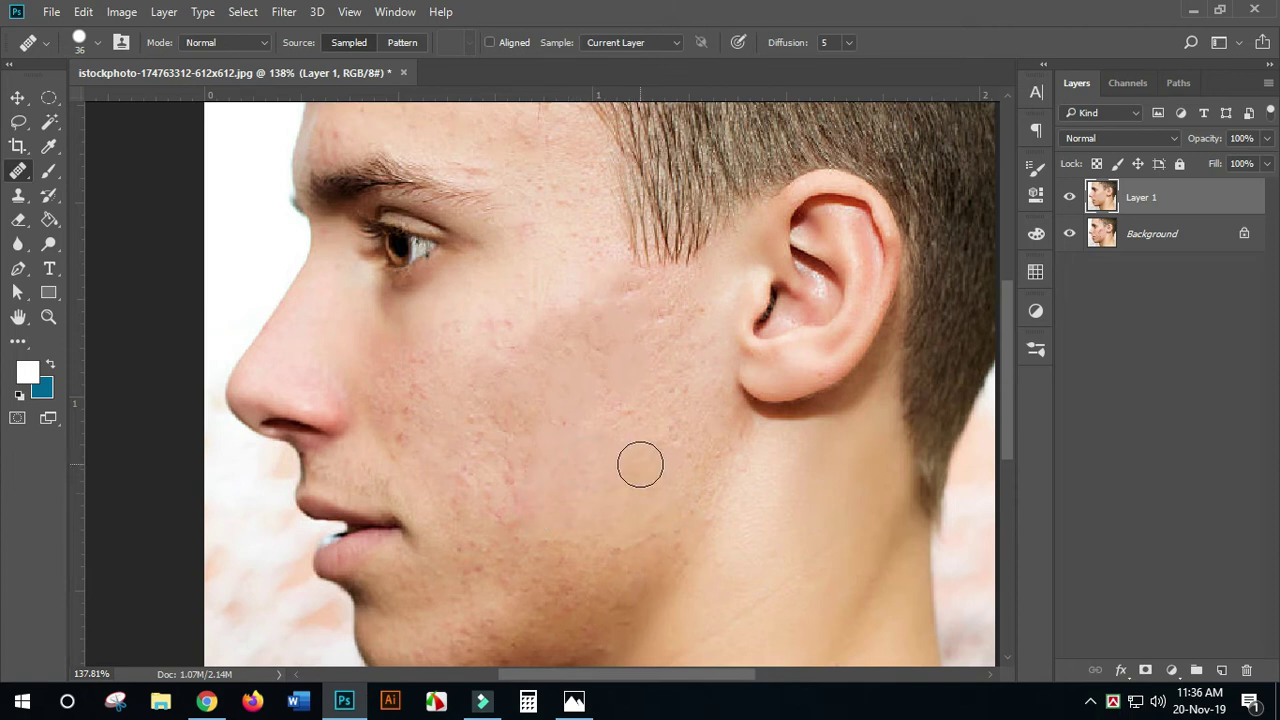
click(587, 434)
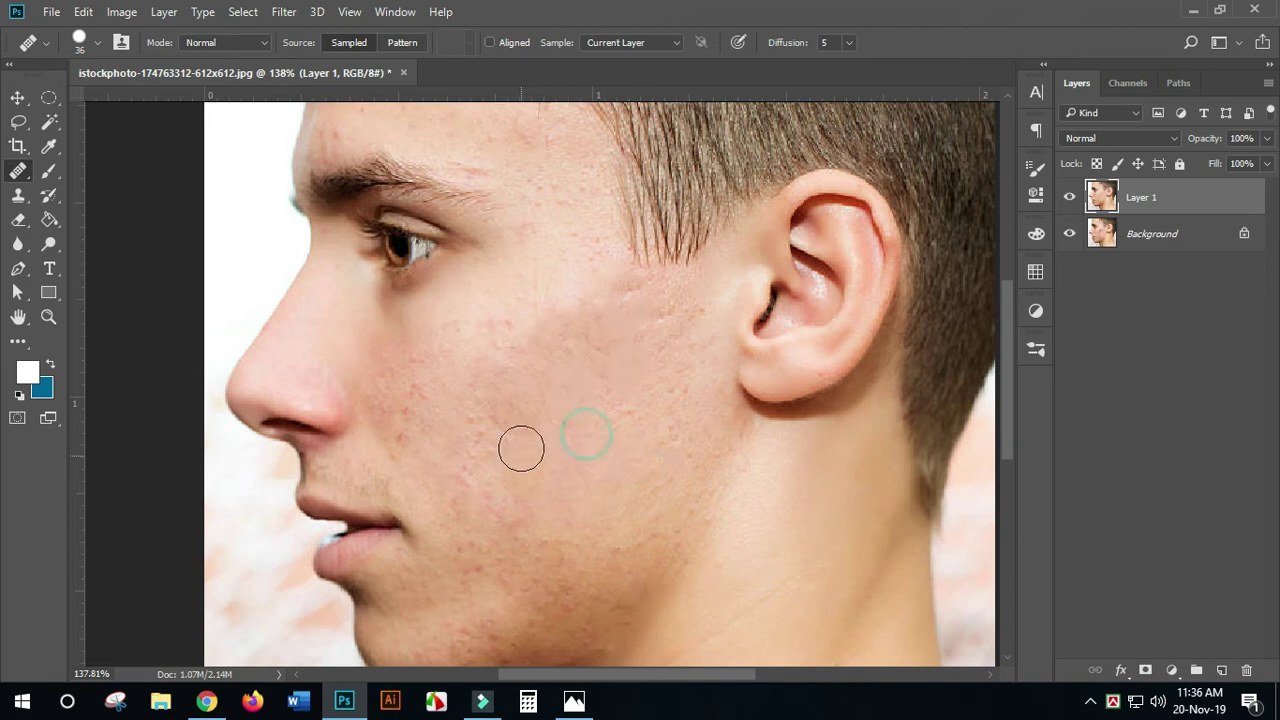
Retouch the reddish marks on the upper cheek below the eye, using clean skin just above them as the source
click(543, 294)
click(506, 286)
drag(513, 318, 500, 330)
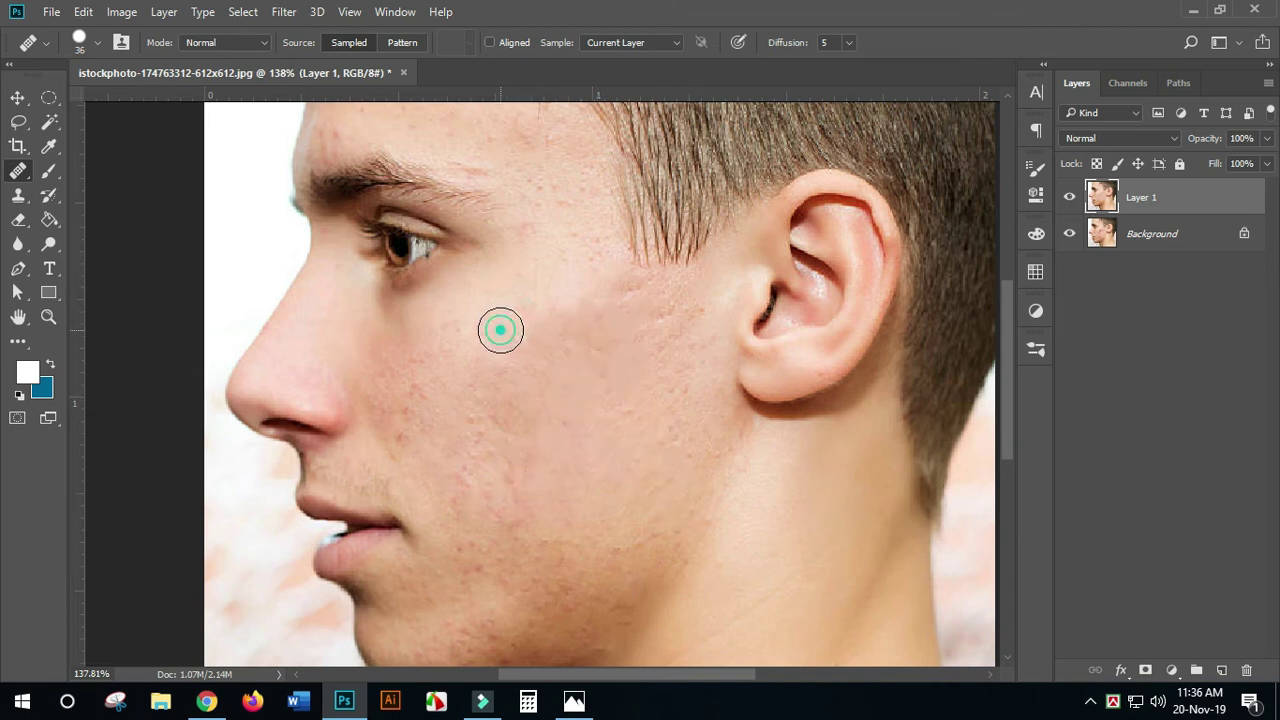
click(476, 319)
click(451, 331)
click(437, 350)
scroll(657, 503, down, 1)
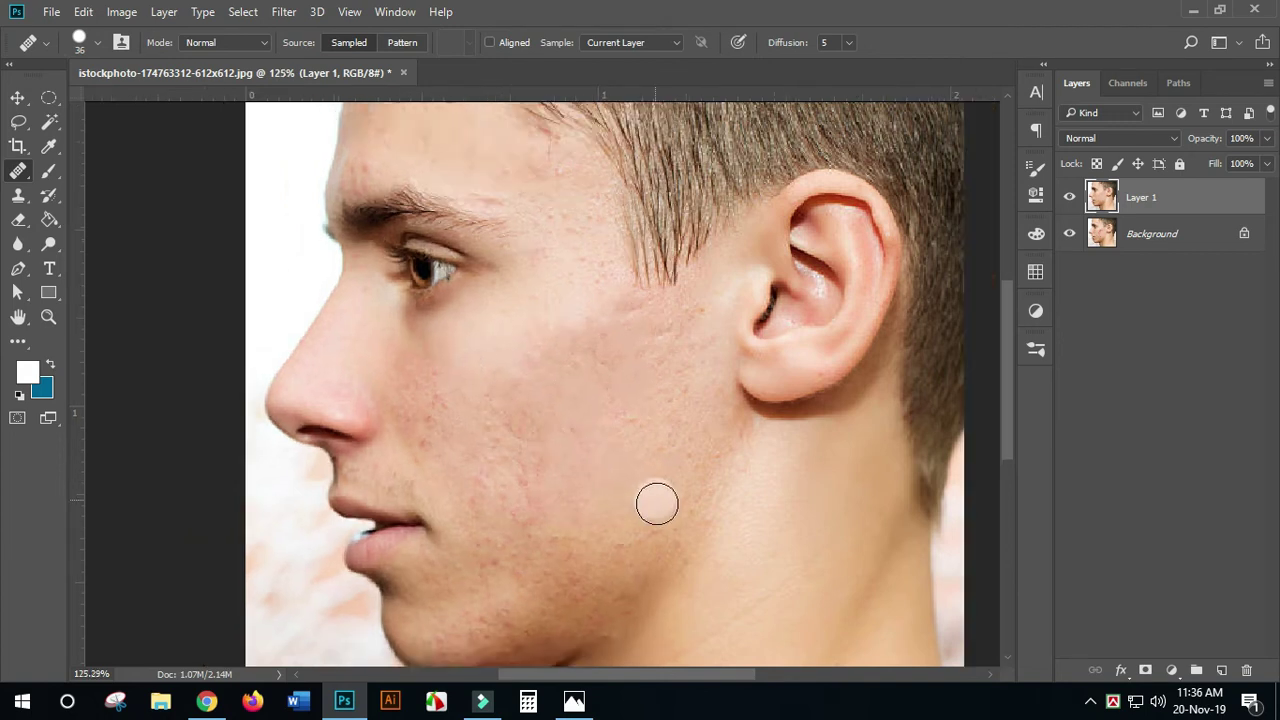
Sample smooth upper-cheek skin and paint it over the marks below the sideburn
scroll(690, 515, down, 1)
scroll(686, 494, up, 1)
alt+click(595, 303)
click(609, 308)
click(624, 315)
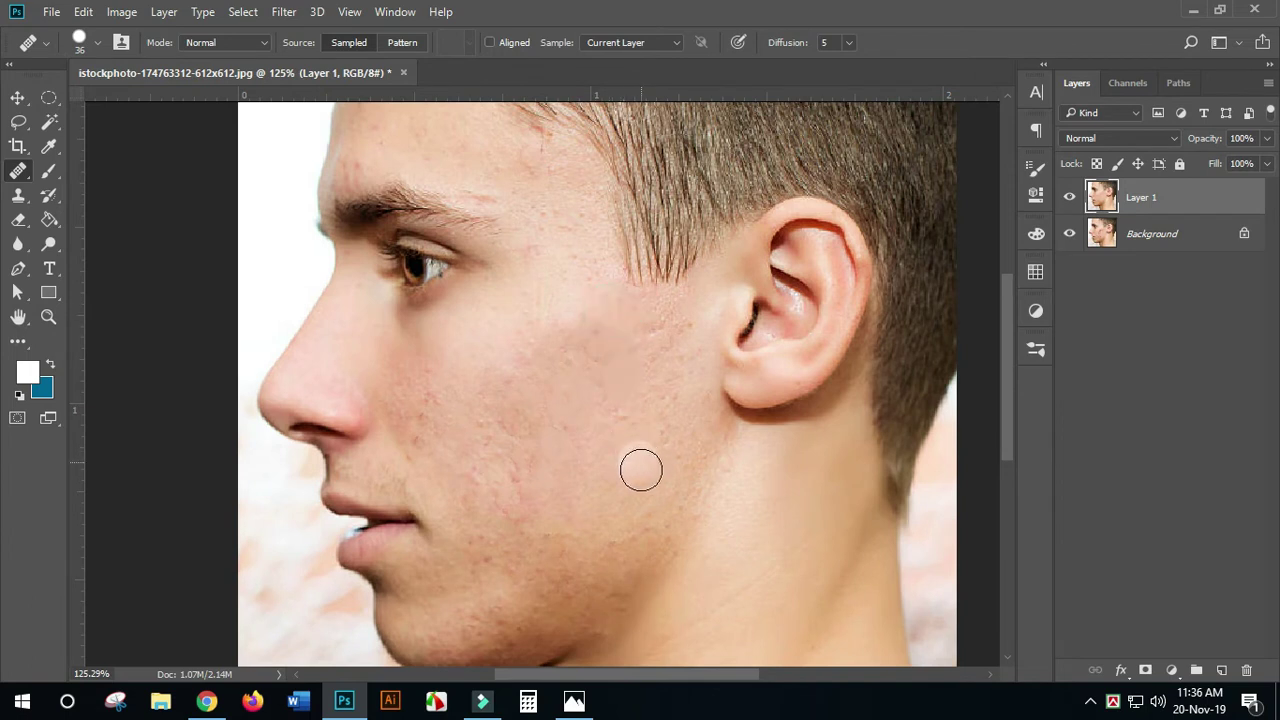
scroll(643, 474, down, 2)
Retouch the spots on the front of the cheek beside the nose with clean skin sampled below the eye
scroll(609, 494, up, 2)
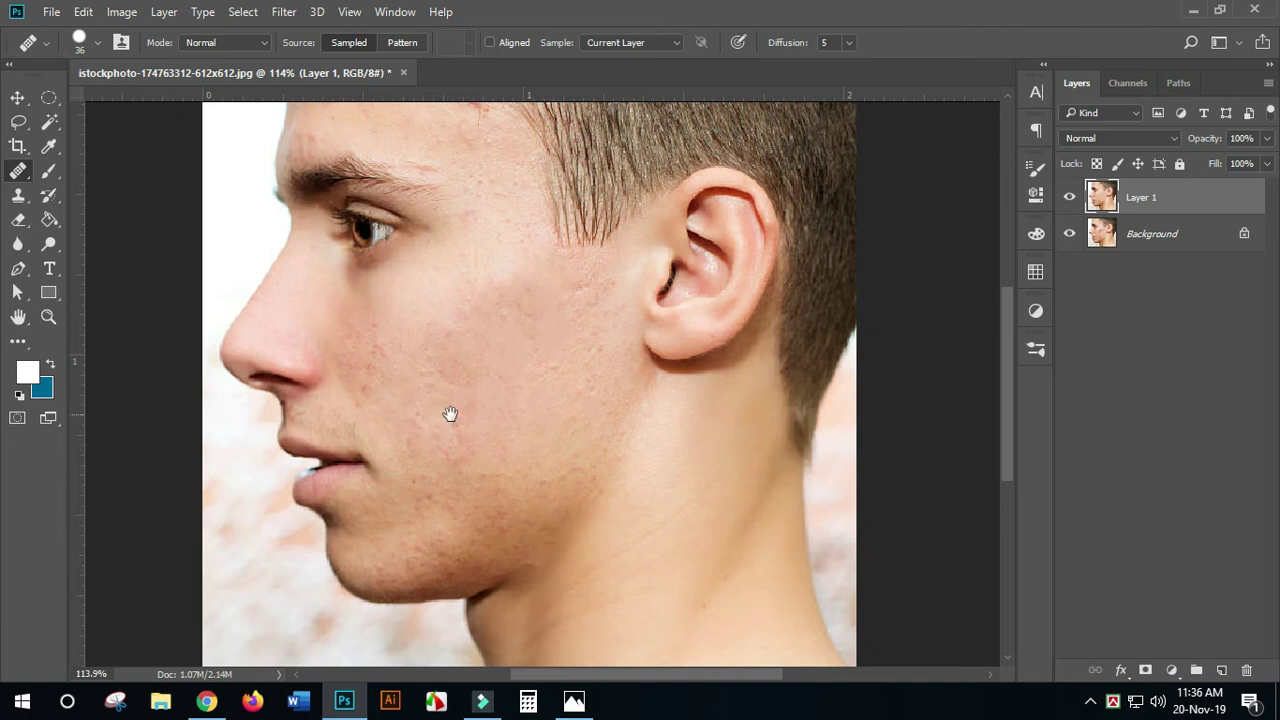
drag(450, 414, 537, 423)
scroll(530, 410, up, 2)
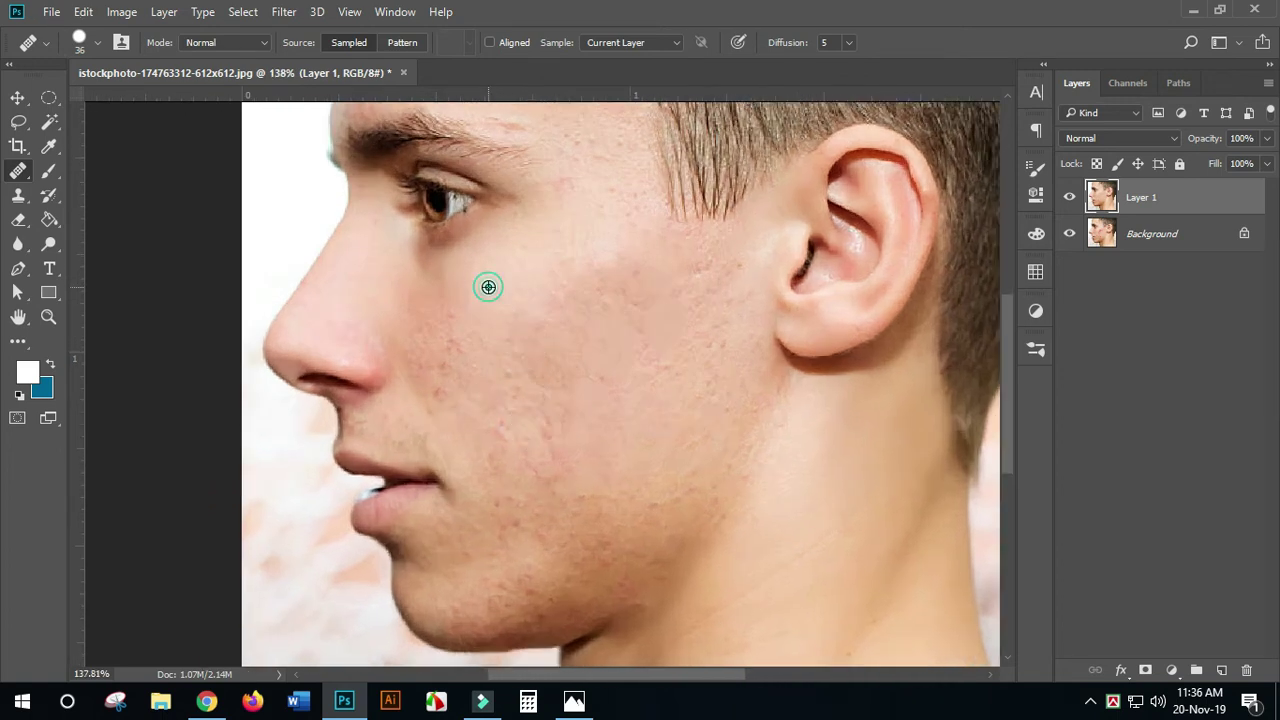
click(457, 310)
click(454, 334)
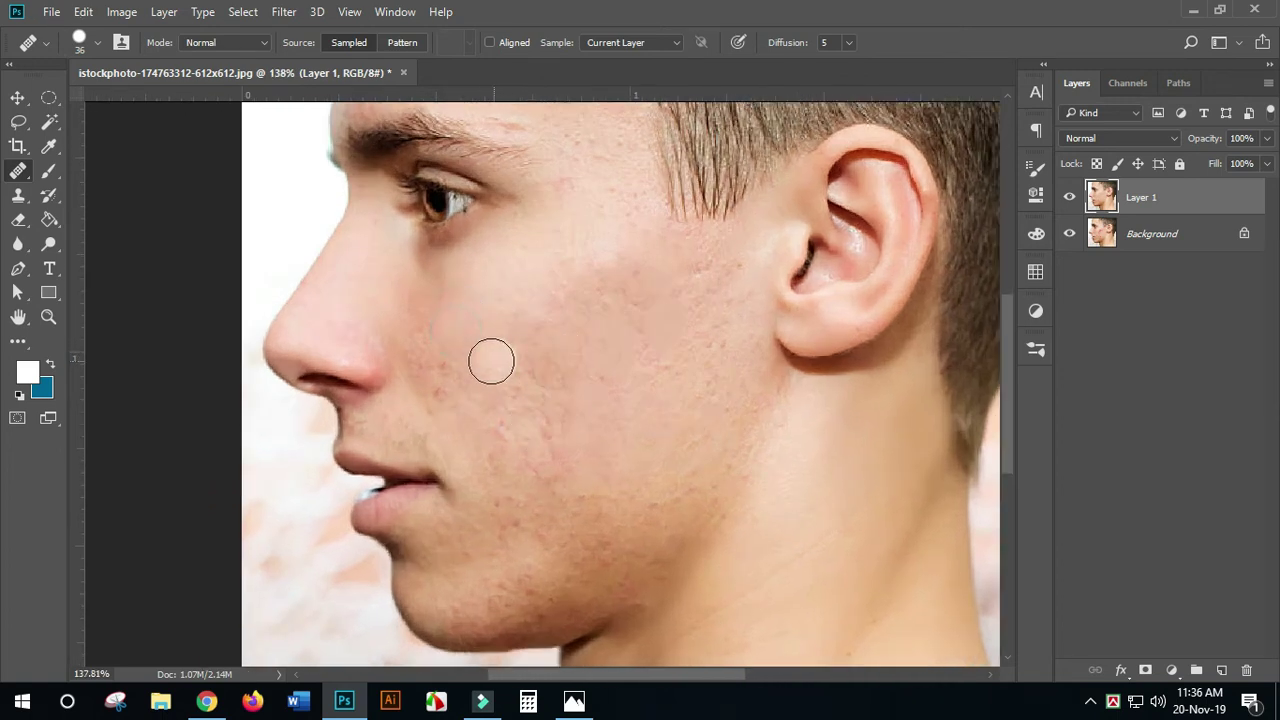
click(451, 360)
click(439, 387)
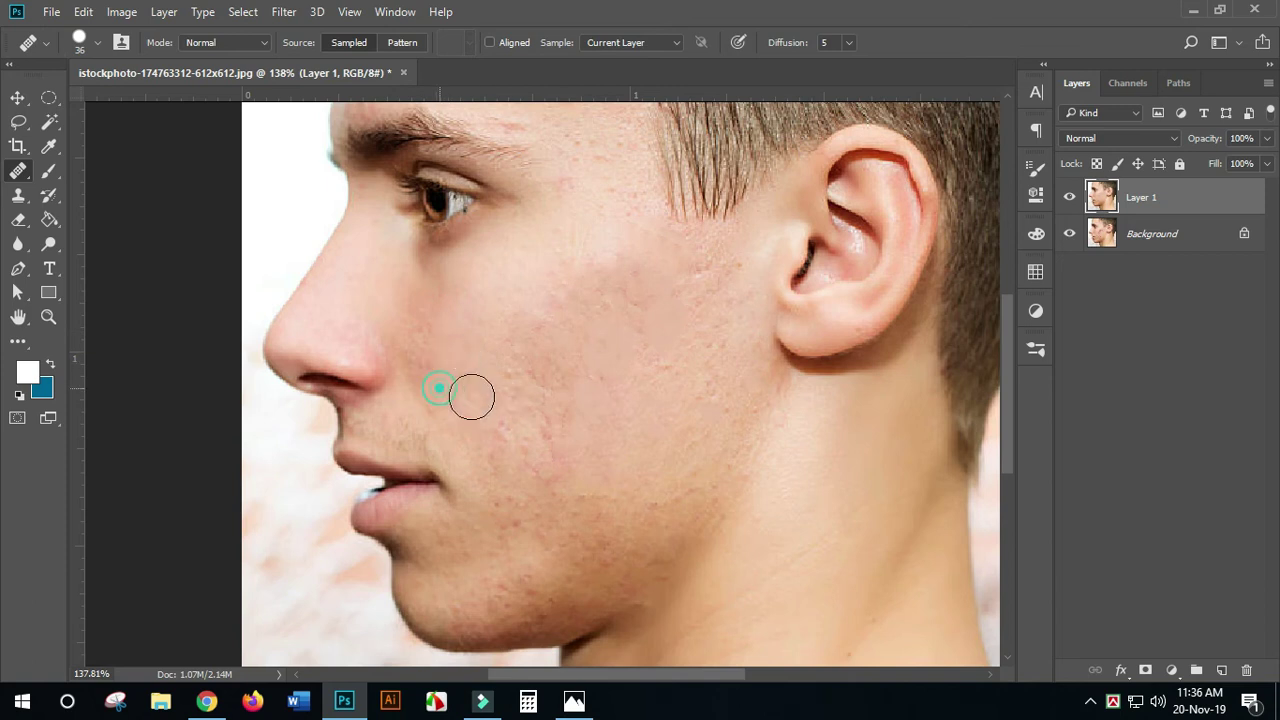
Sample clean skin below the eye and smooth the remaining marks on the middle of the cheek
scroll(583, 474, up, 2)
click(465, 344)
click(486, 352)
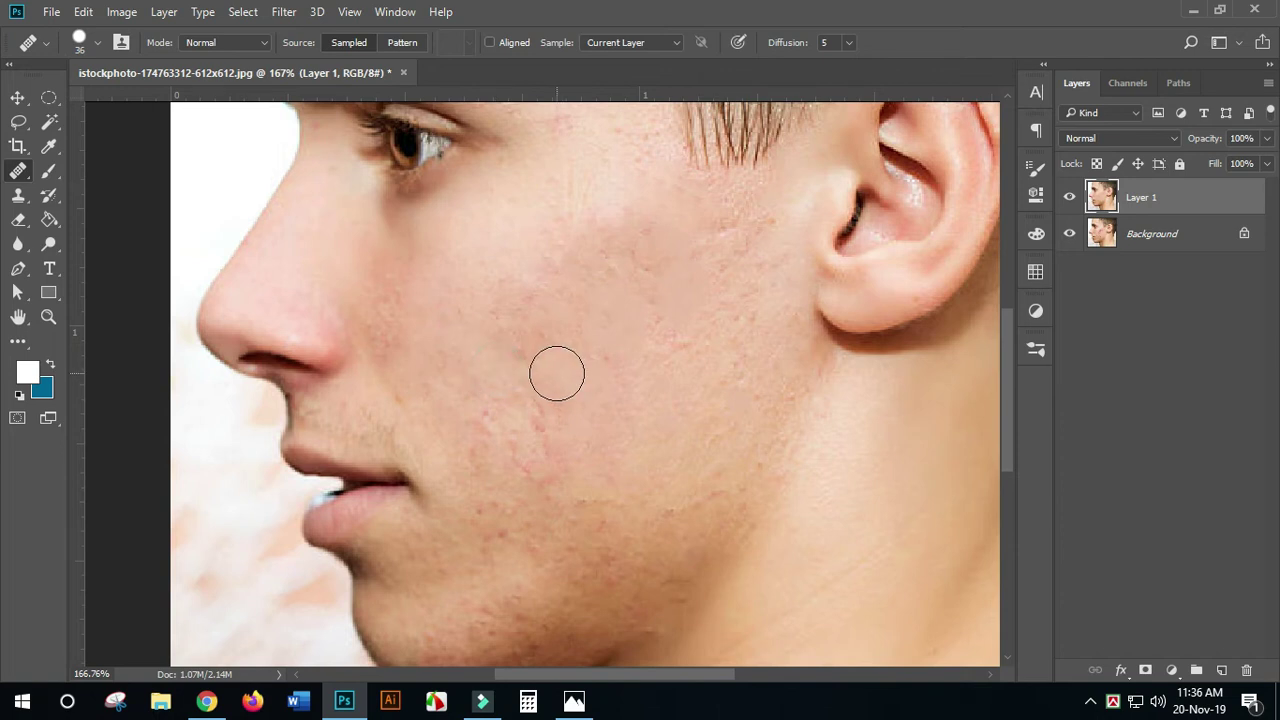
alt+click(491, 297)
click(517, 346)
scroll(698, 461, down, 3)
scroll(698, 461, down, 2)
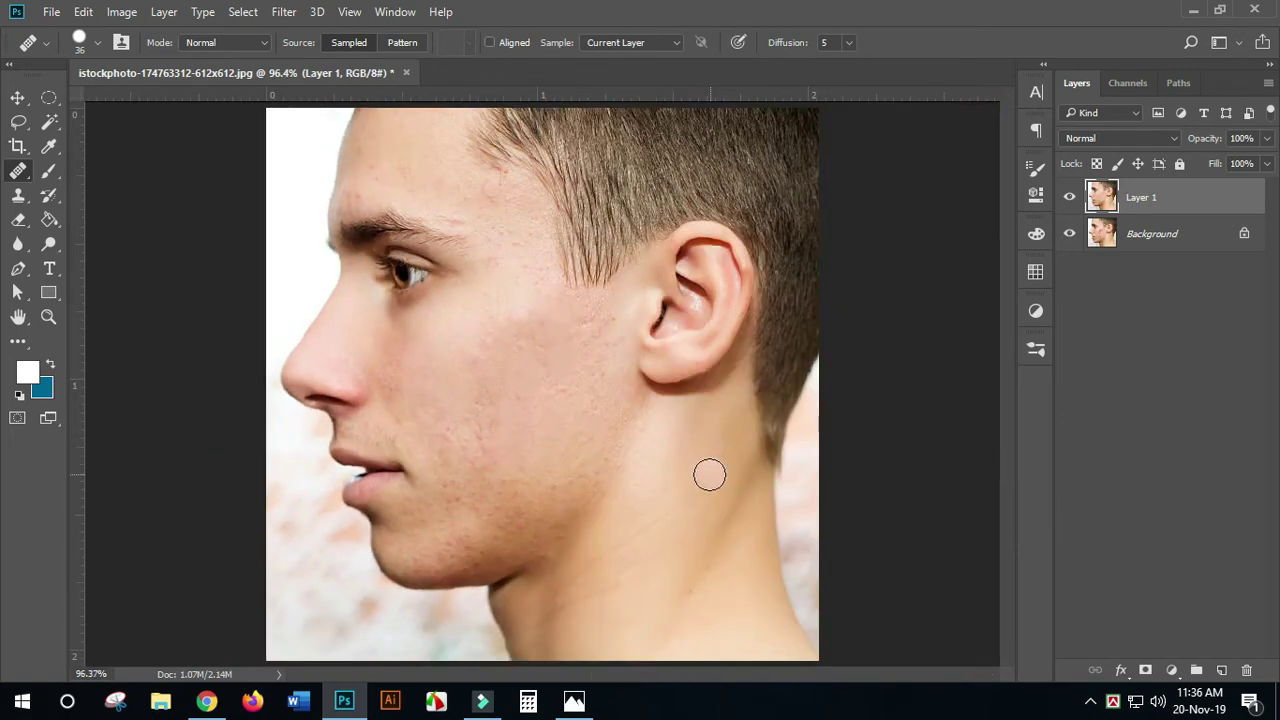
Examine the jaw, chin and cheek up close for remaining marks
scroll(709, 471, up, 2)
click(566, 497)
scroll(566, 497, up, 1)
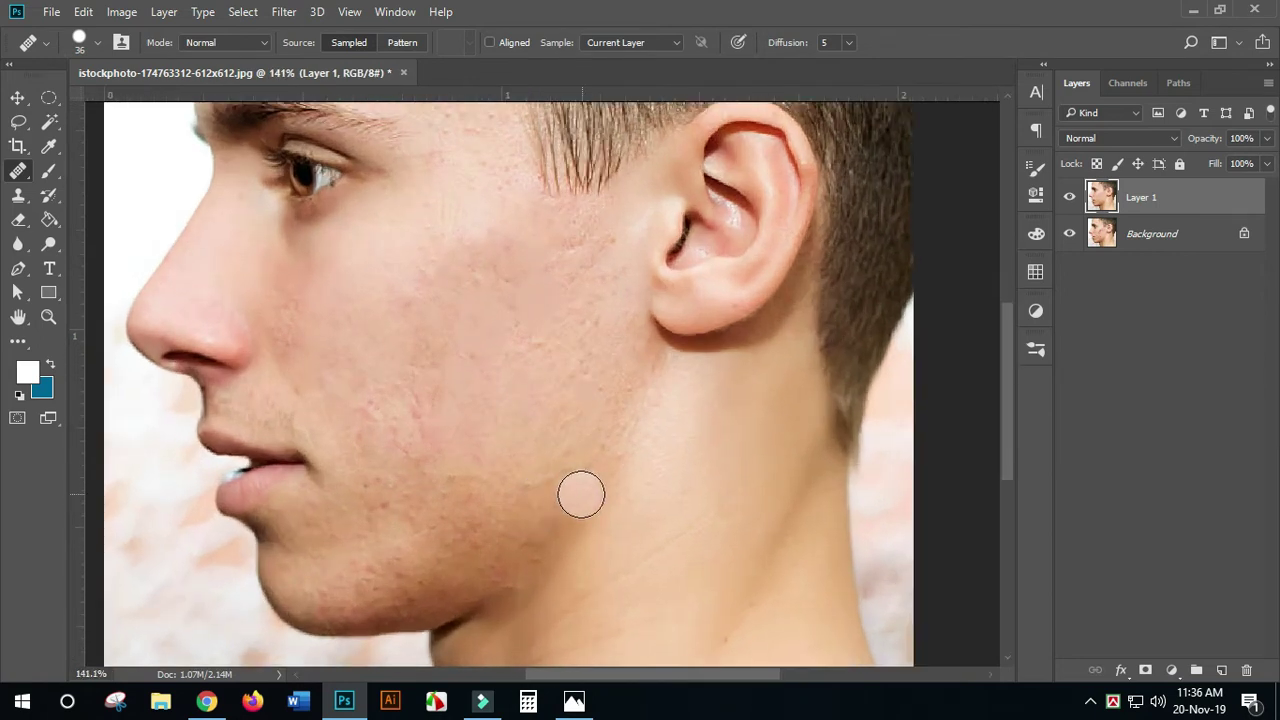
scroll(571, 503, up, 1)
drag(540, 515, 703, 383)
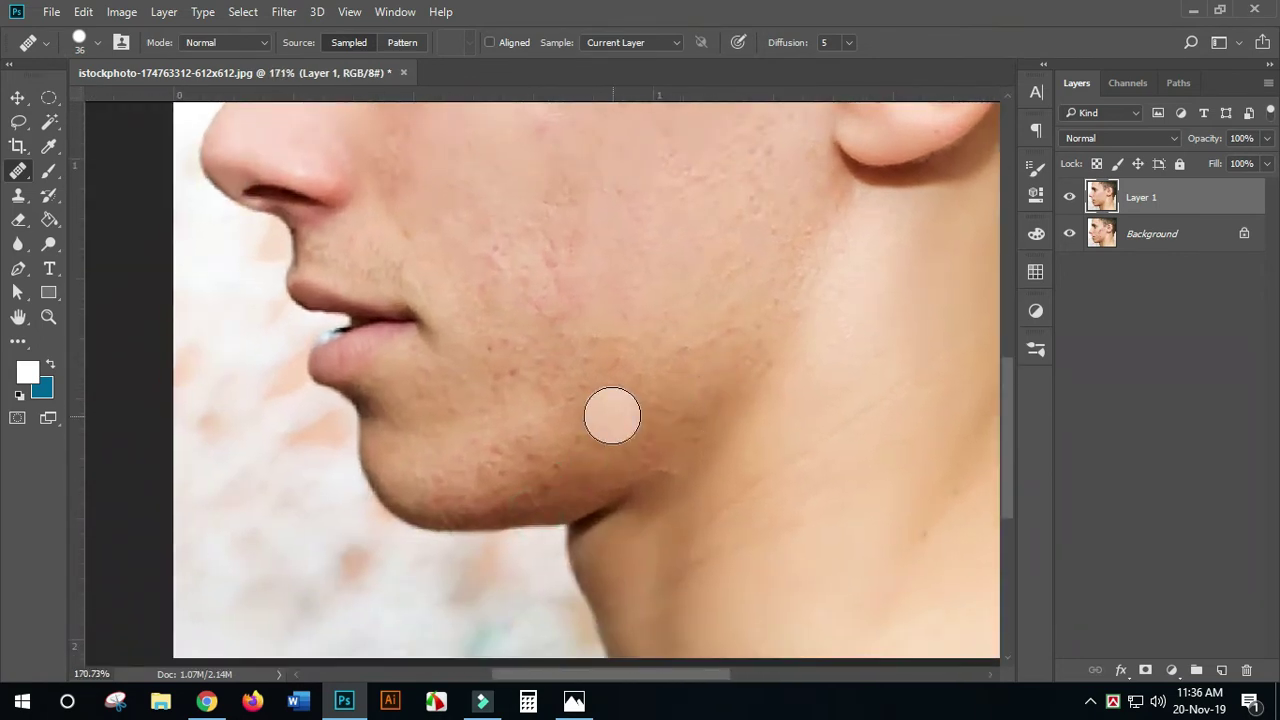
drag(678, 298, 714, 394)
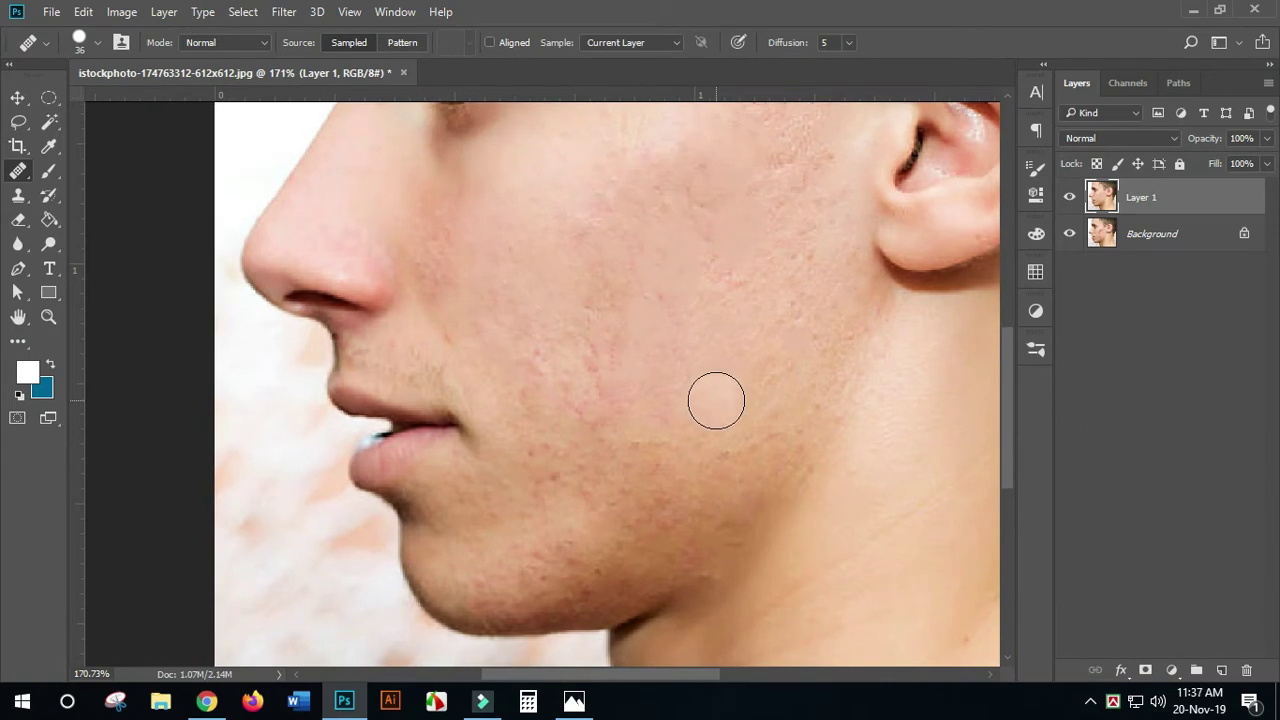
drag(711, 349, 675, 437)
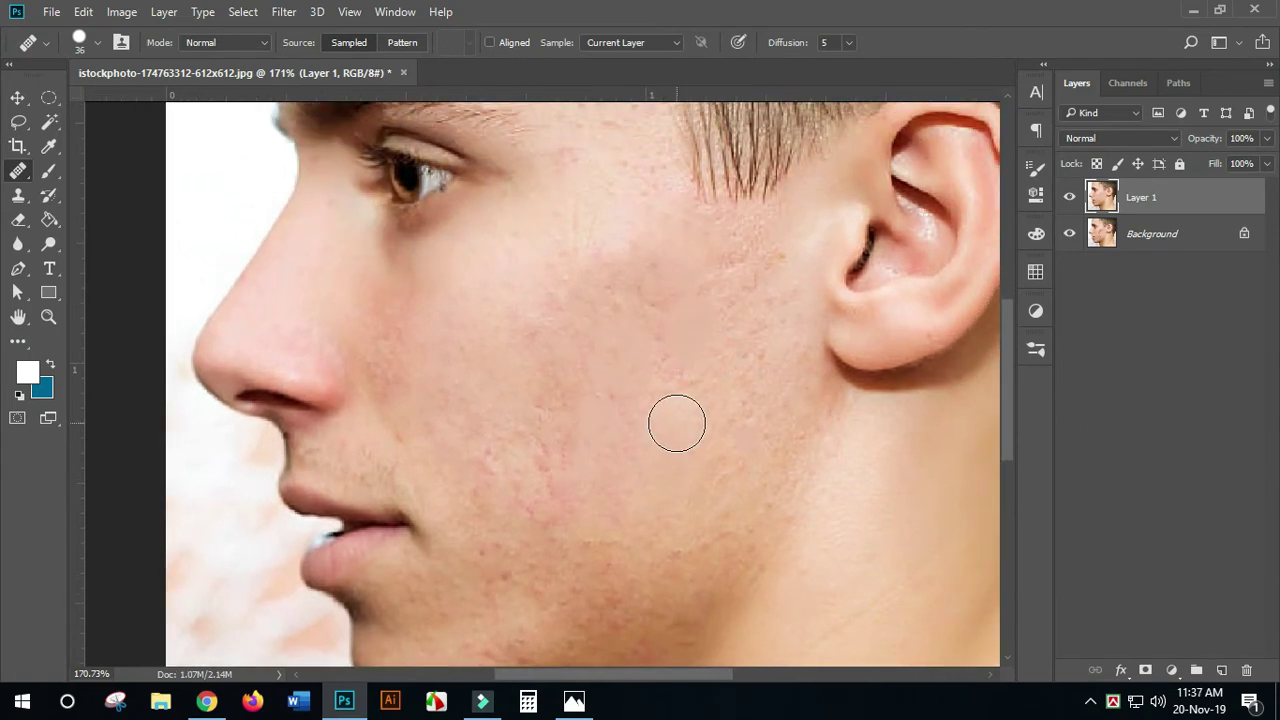
Sample clean skin on the lower cheek and heal the reddish marks beside it, between the mouth corner and jaw
scroll(677, 423, up, 1)
drag(586, 449, 629, 300)
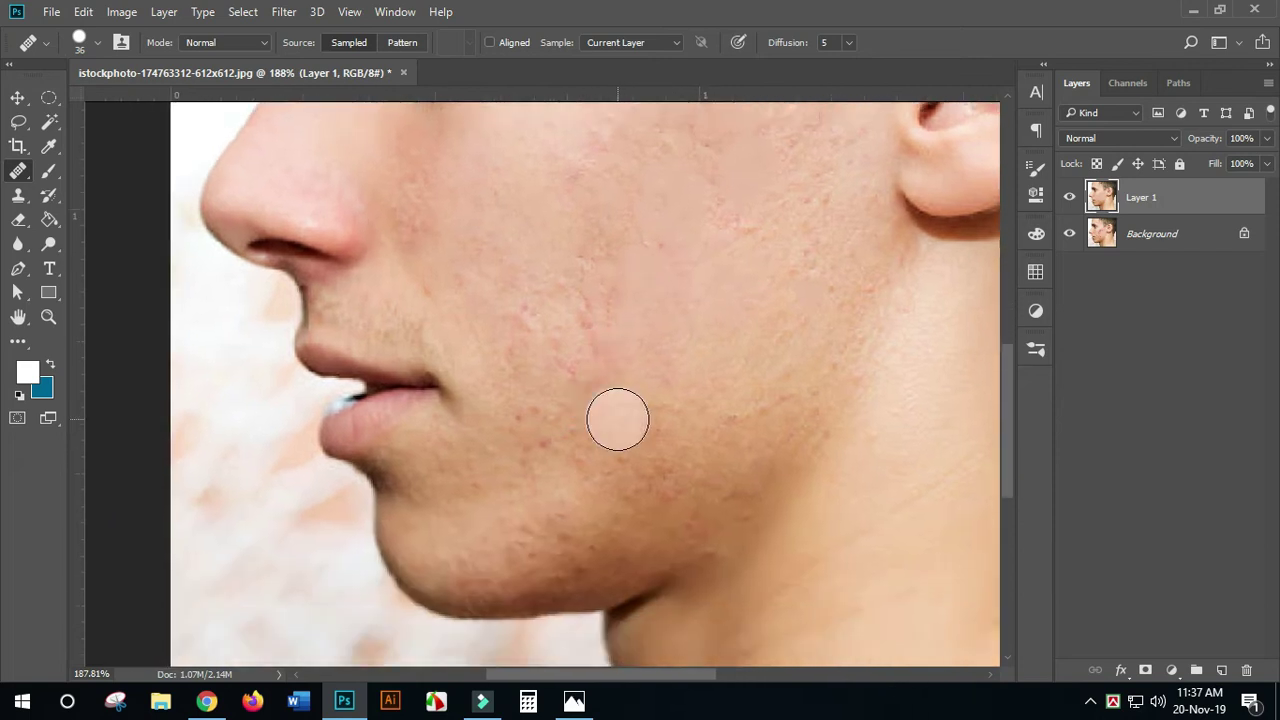
alt+click(639, 308)
click(601, 323)
click(600, 341)
click(544, 312)
scroll(691, 409, down, 10)
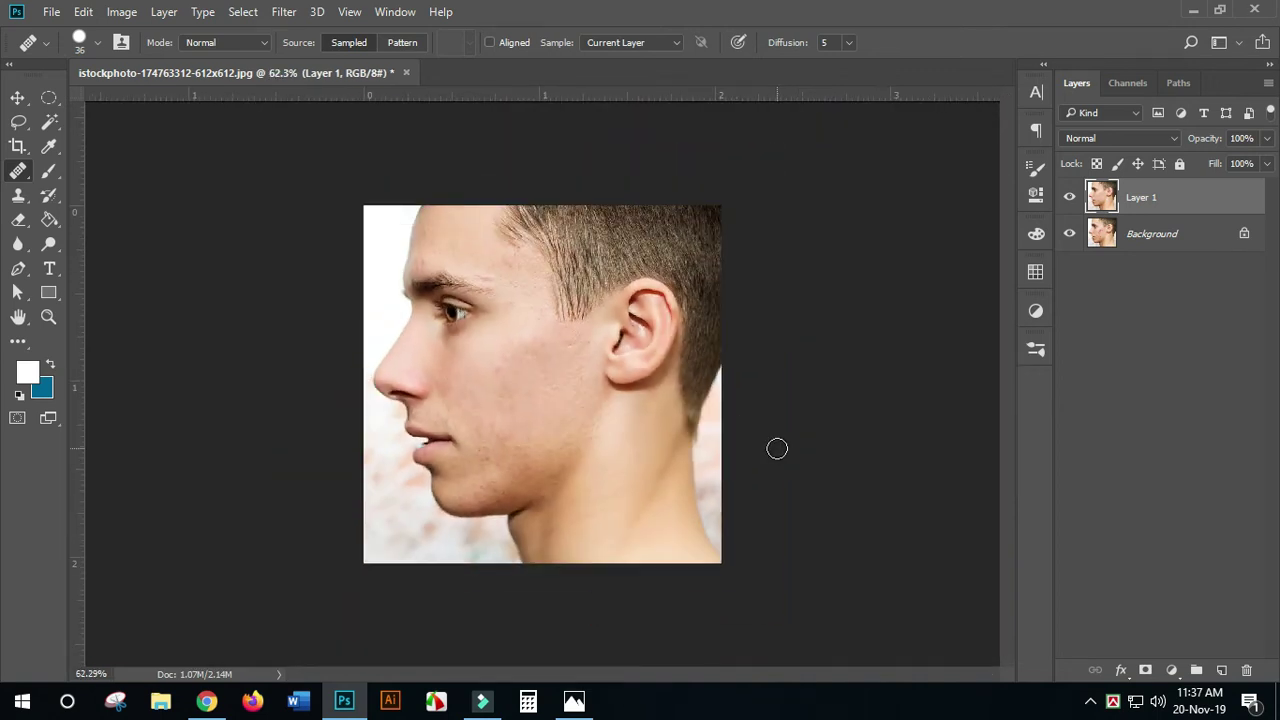
With the Patch tool, replace the marked skin below the sideburn and on the upper cheek with nearby clean skin
right_click(18, 172)
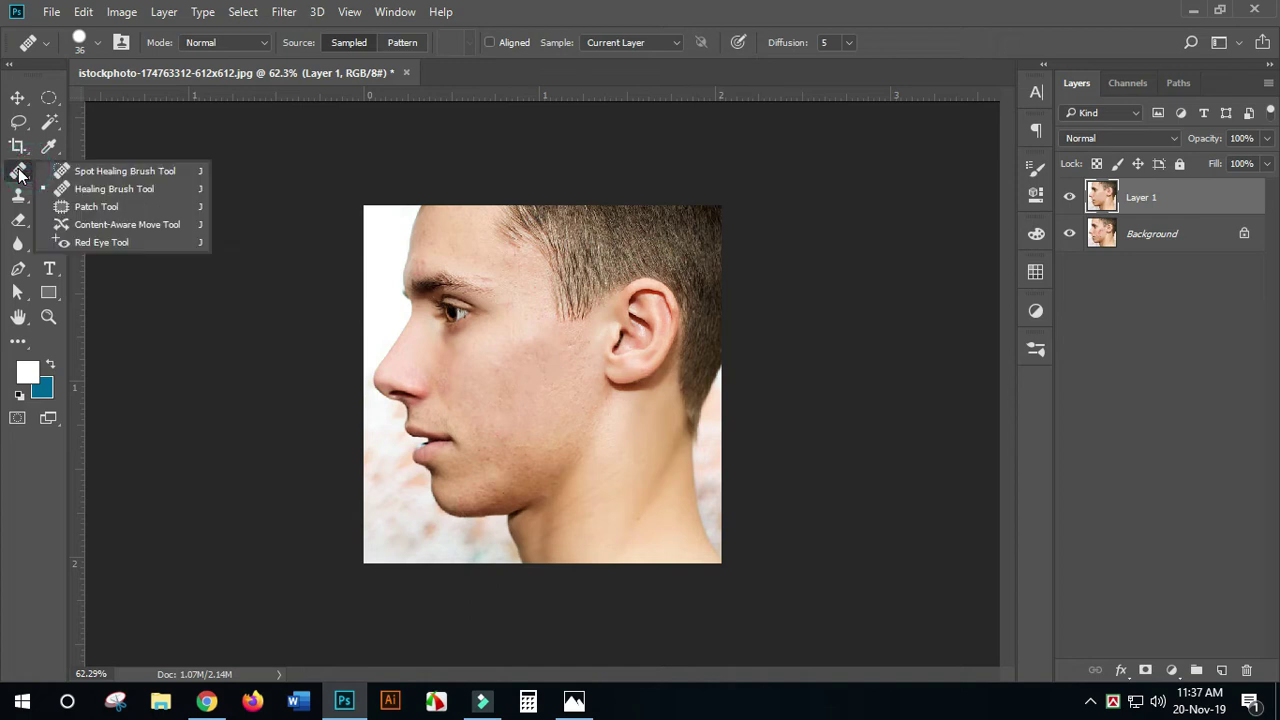
click(116, 210)
scroll(488, 392, up, 5)
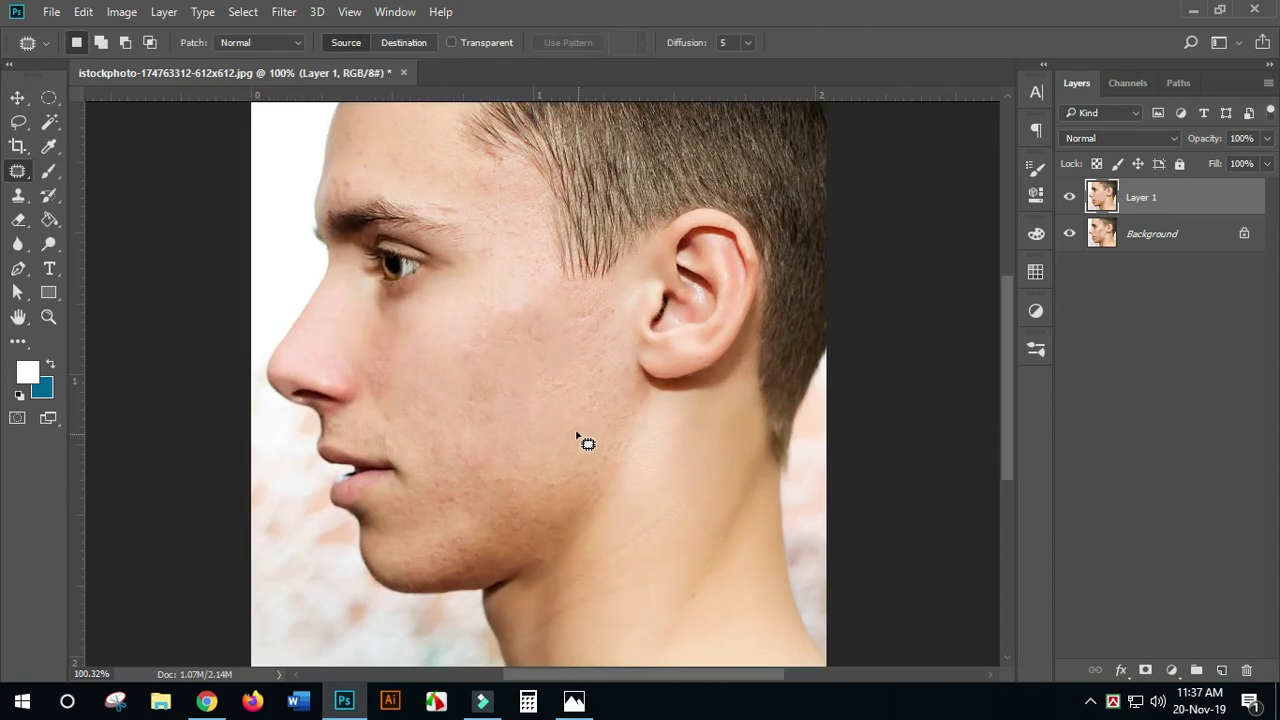
drag(533, 342, 597, 414)
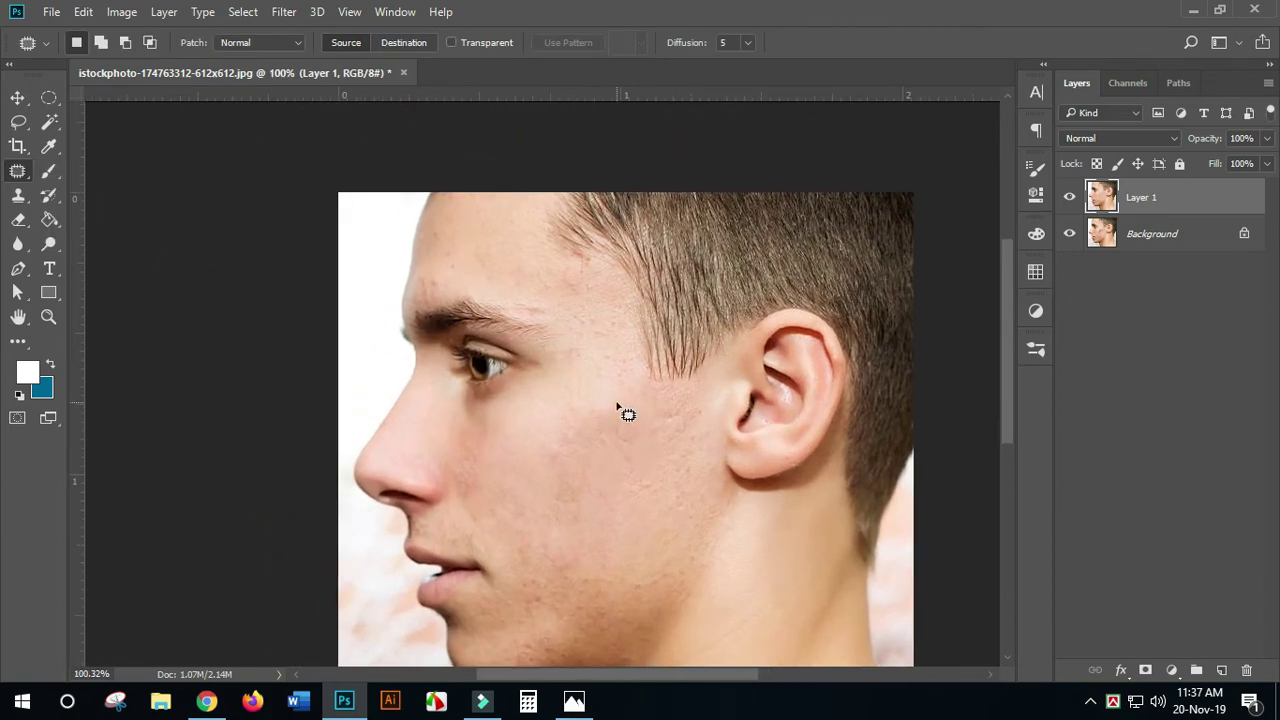
mouse_move(677, 483)
mouse_down()
mouse_move(614, 473)
mouse_move(657, 413)
mouse_move(648, 396)
mouse_move(614, 390)
mouse_move(611, 415)
mouse_move(657, 432)
mouse_up()
drag(624, 414, 612, 440)
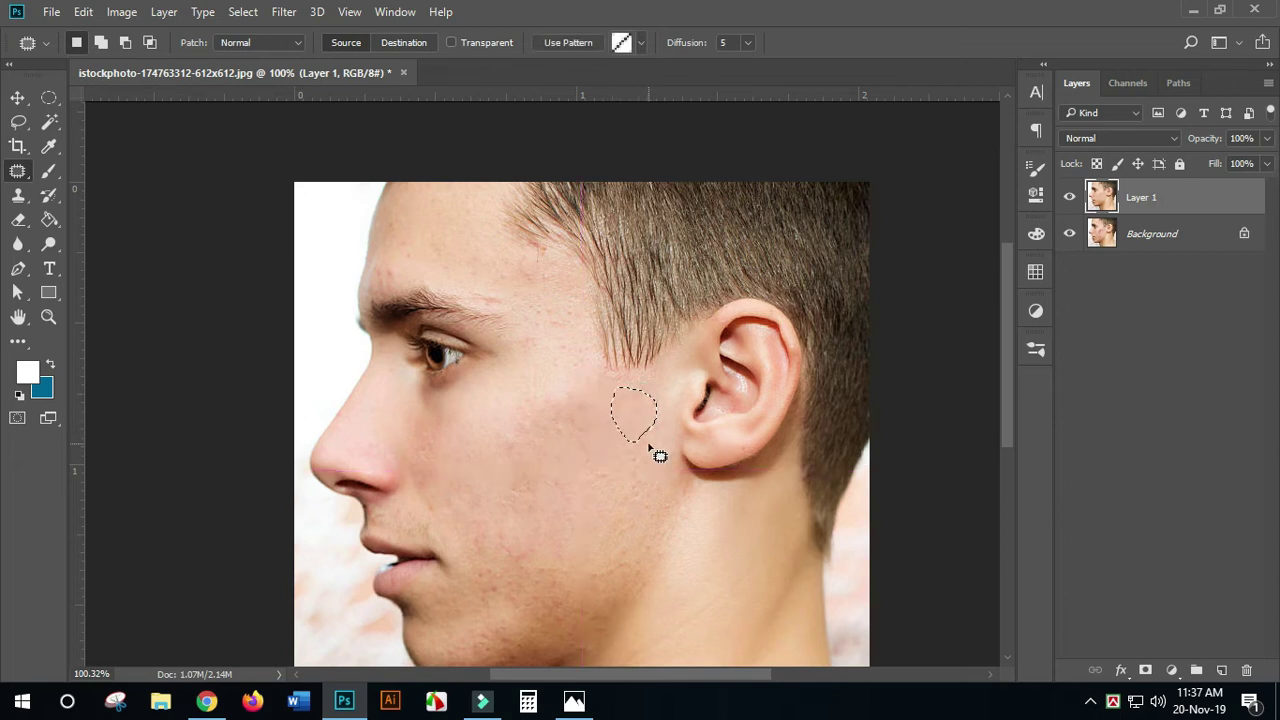
key(ctrl+d)
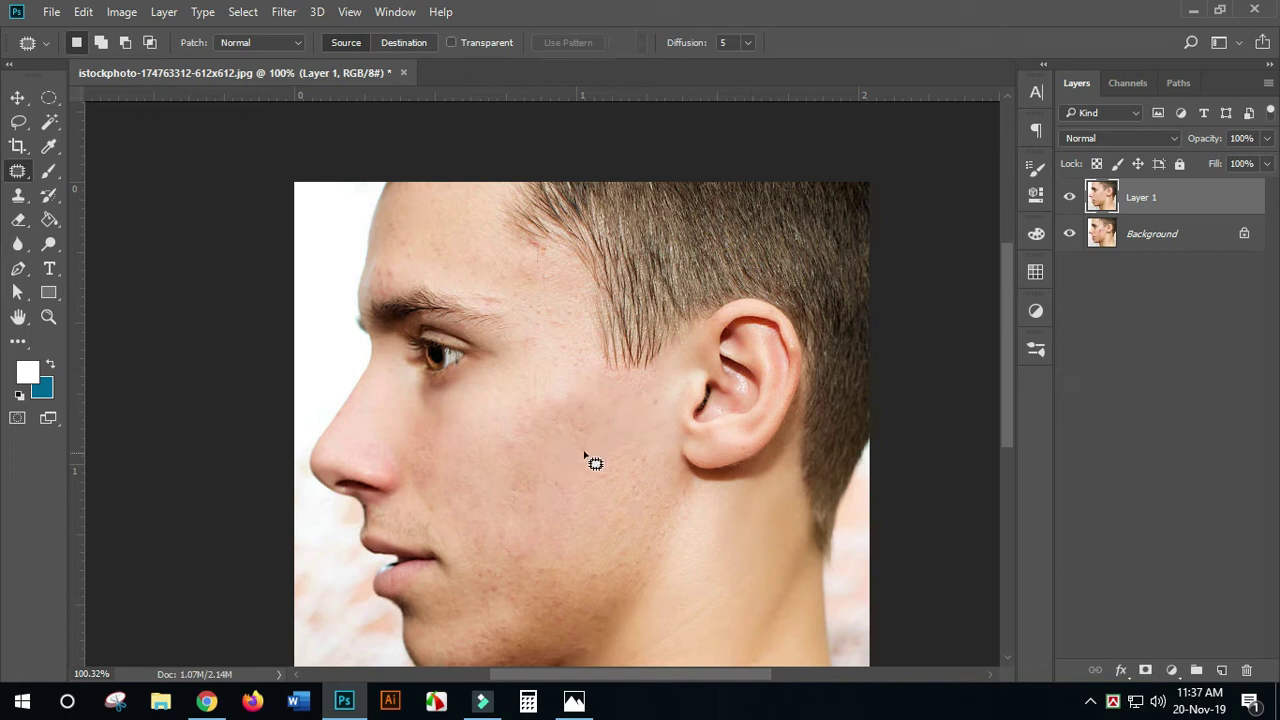
mouse_move(586, 431)
mouse_down()
mouse_move(573, 407)
mouse_move(578, 440)
mouse_move(586, 431)
mouse_move(571, 428)
mouse_move(600, 431)
mouse_up()
key(ctrl+d)
Patch the blemished area on the chin along the jawline with clean skin, and clear the selection
drag(563, 509, 595, 387)
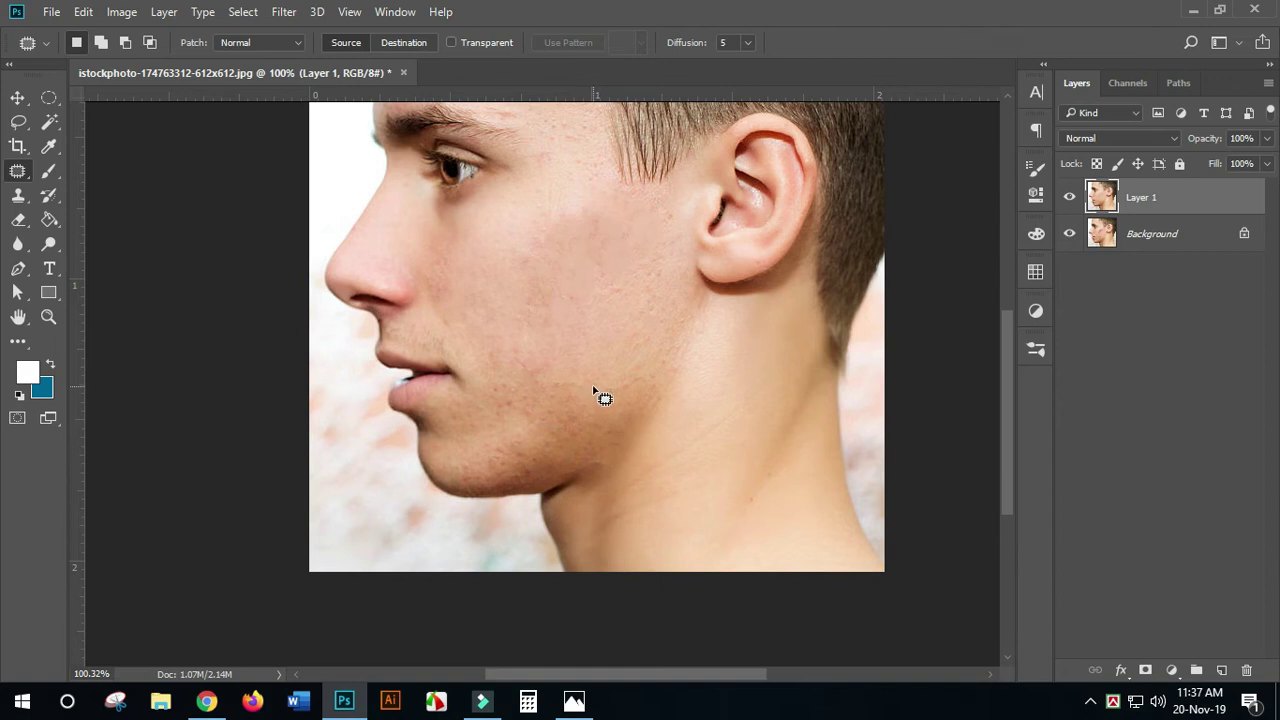
mouse_move(515, 440)
mouse_down()
mouse_move(459, 461)
mouse_move(514, 469)
mouse_move(528, 450)
mouse_move(510, 432)
mouse_move(541, 447)
mouse_up()
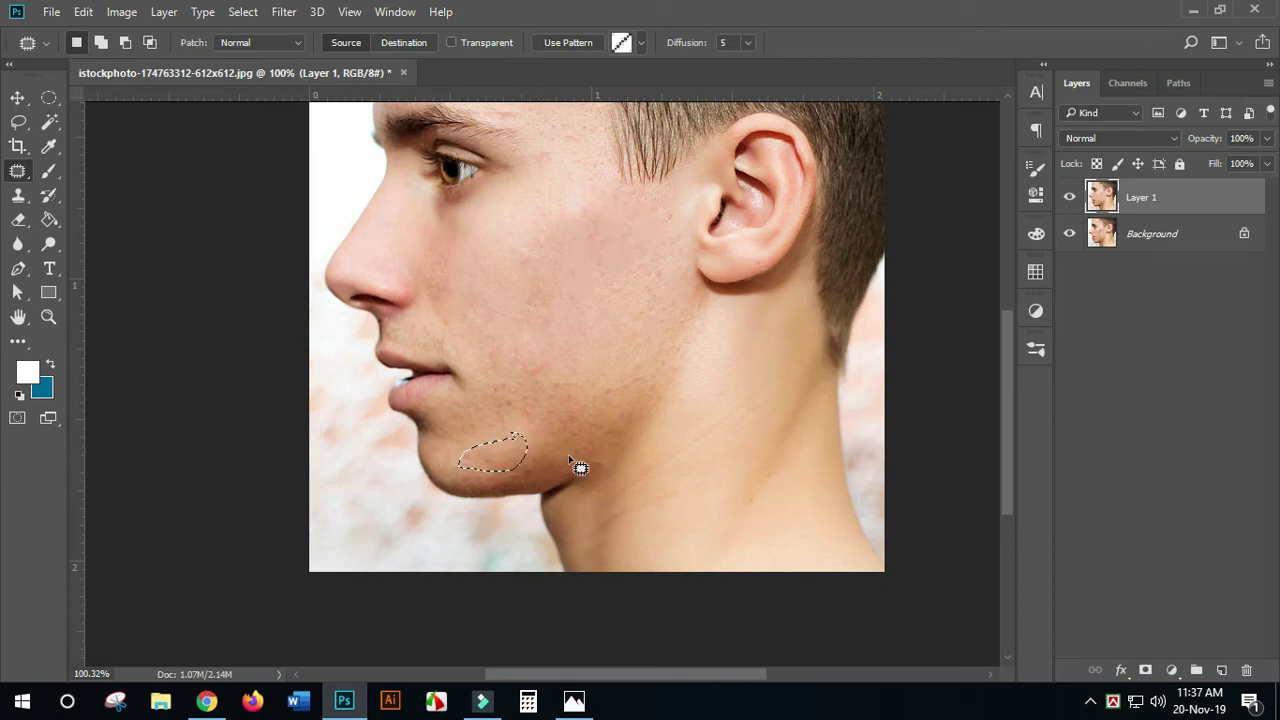
key(ctrl+d)
scroll(578, 454, down, 2)
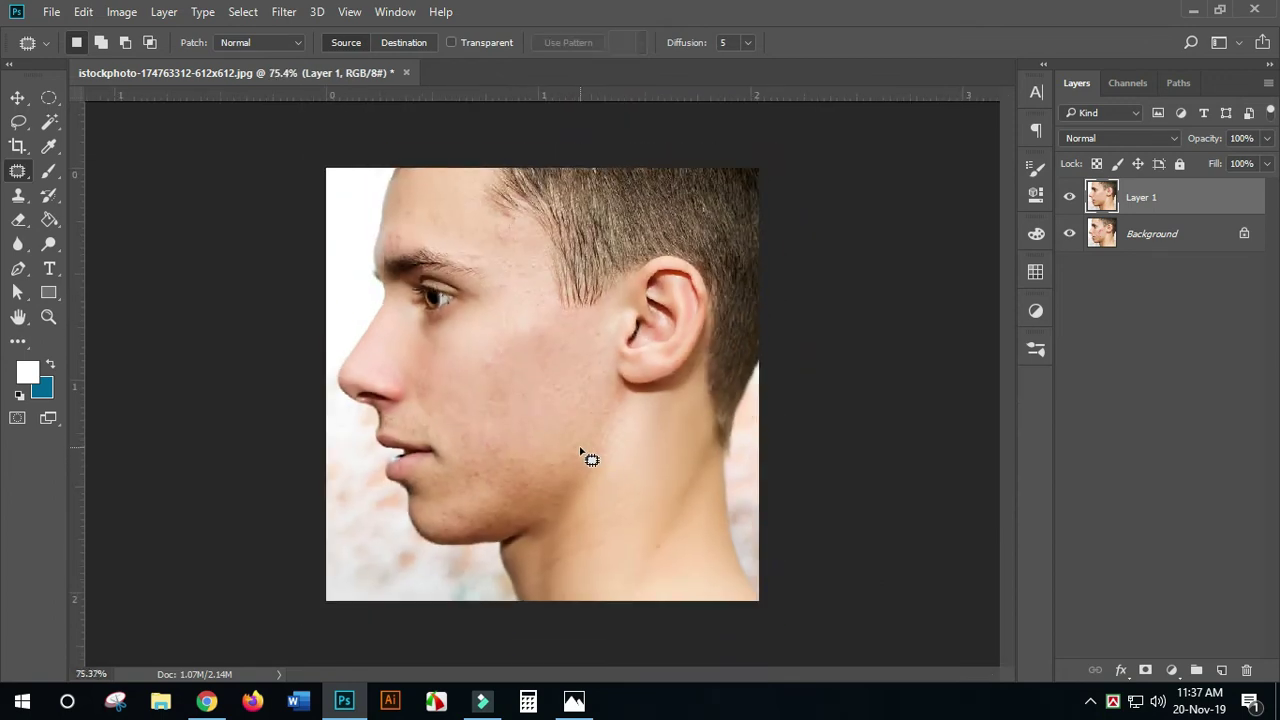
Patch the small spots on the forehead above the eyebrow with clean forehead skin, clearing the selection after each
scroll(615, 460, down, 1)
scroll(620, 460, up, 3)
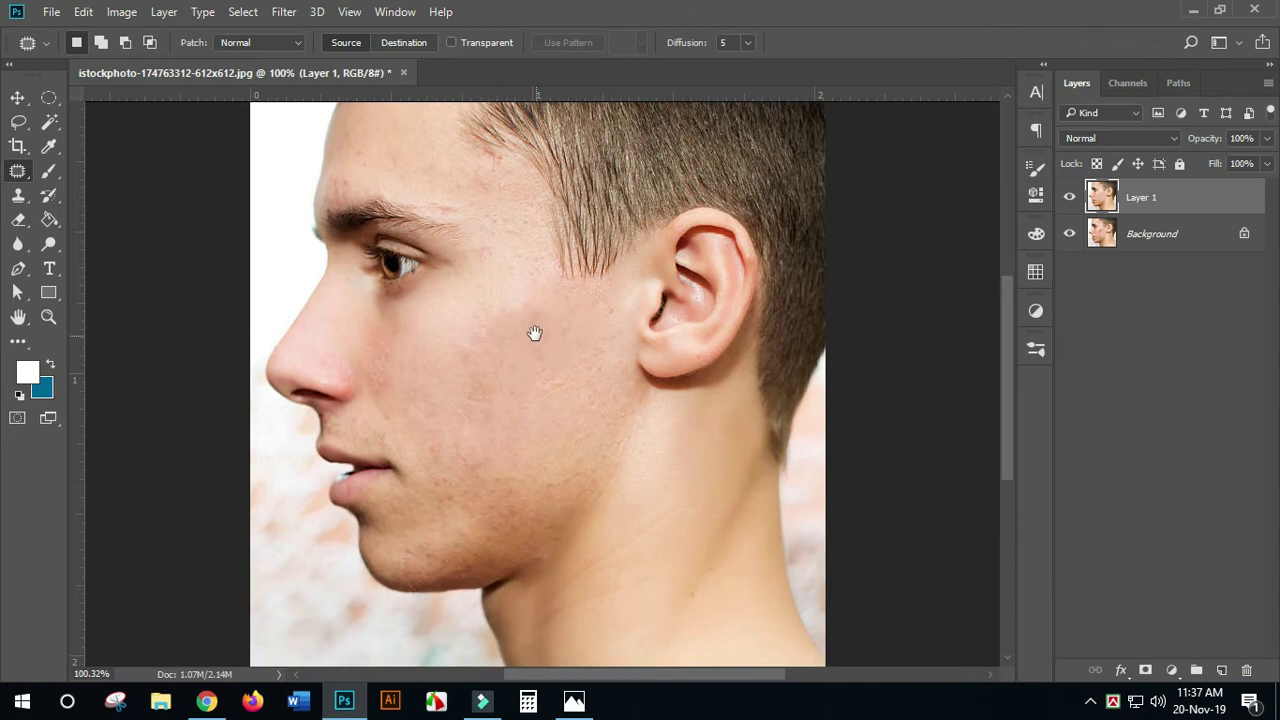
drag(535, 333, 740, 466)
scroll(708, 476, up, 2)
drag(684, 403, 716, 499)
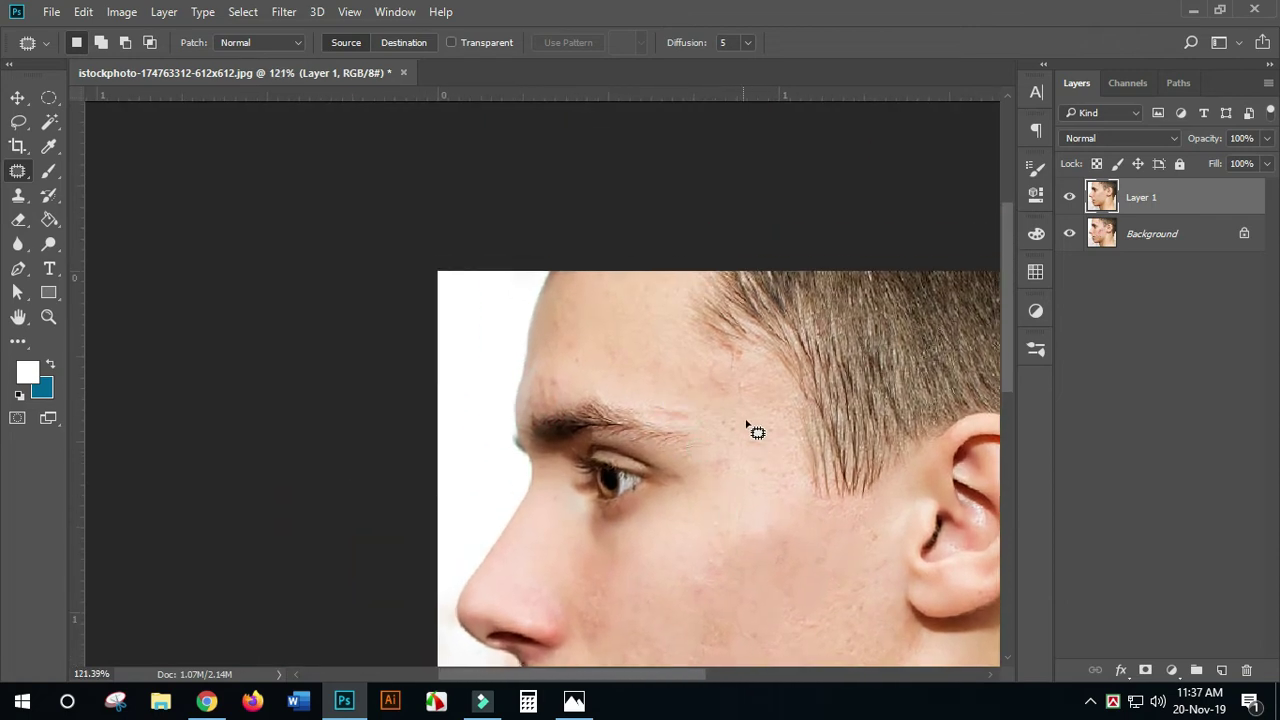
mouse_move(556, 370)
mouse_down()
mouse_move(533, 406)
mouse_move(560, 402)
mouse_move(569, 377)
mouse_move(557, 365)
mouse_move(554, 385)
mouse_move(588, 379)
mouse_up()
key(ctrl+d)
mouse_move(551, 364)
mouse_down()
mouse_move(537, 362)
mouse_move(546, 377)
mouse_move(573, 365)
mouse_up()
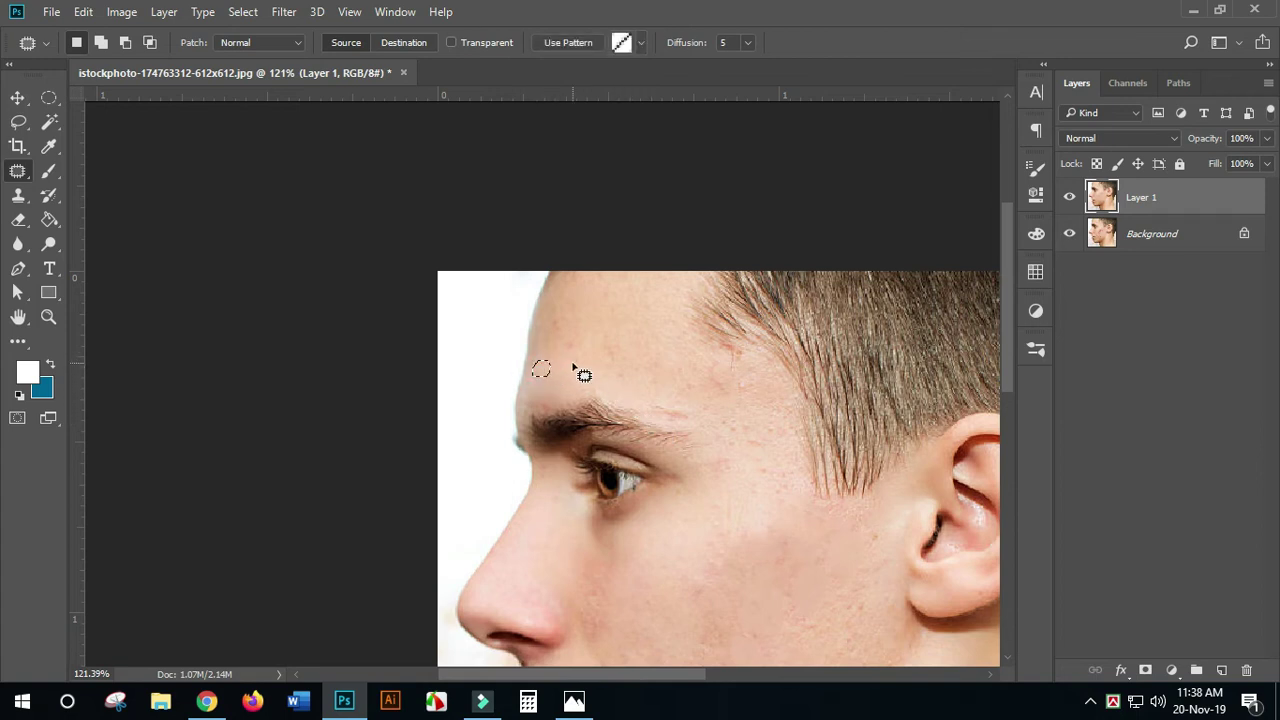
key(ctrl+d)
scroll(687, 489, down, 3)
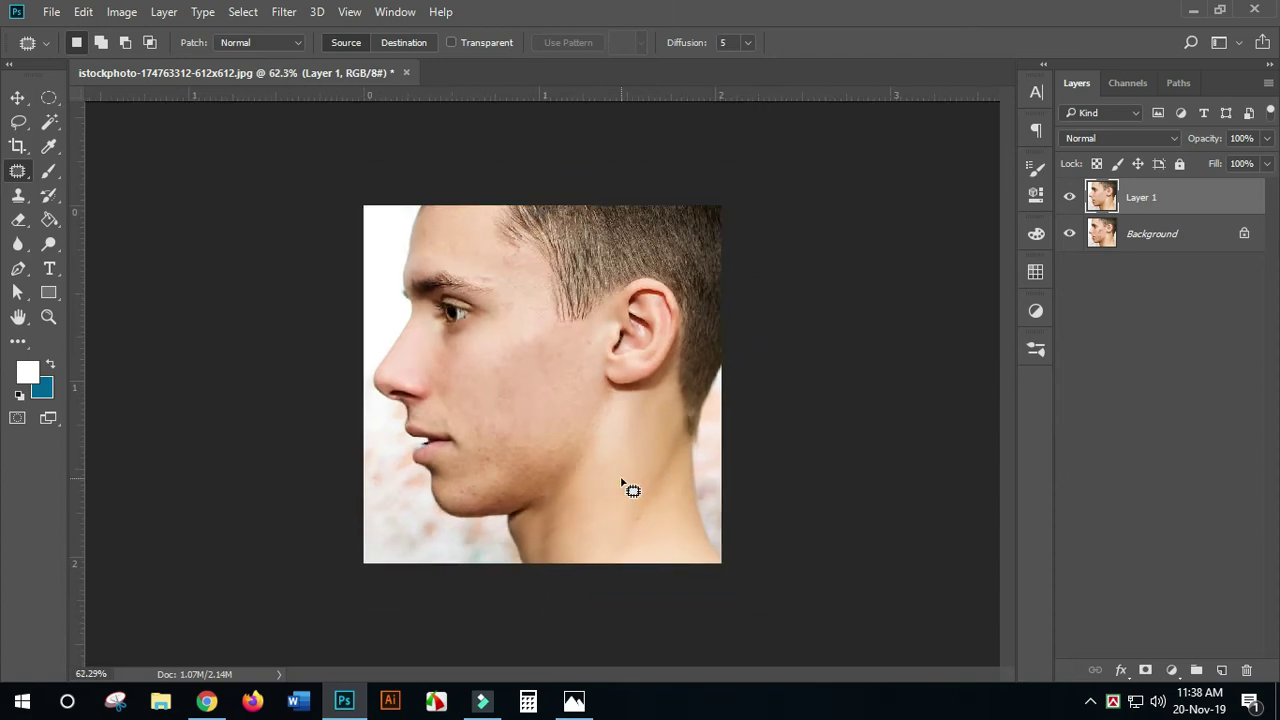
Compare the whole portrait before and after by toggling the visibility of Layer 1, leaving the layer shown
scroll(629, 489, up, 1)
scroll(654, 491, down, 2)
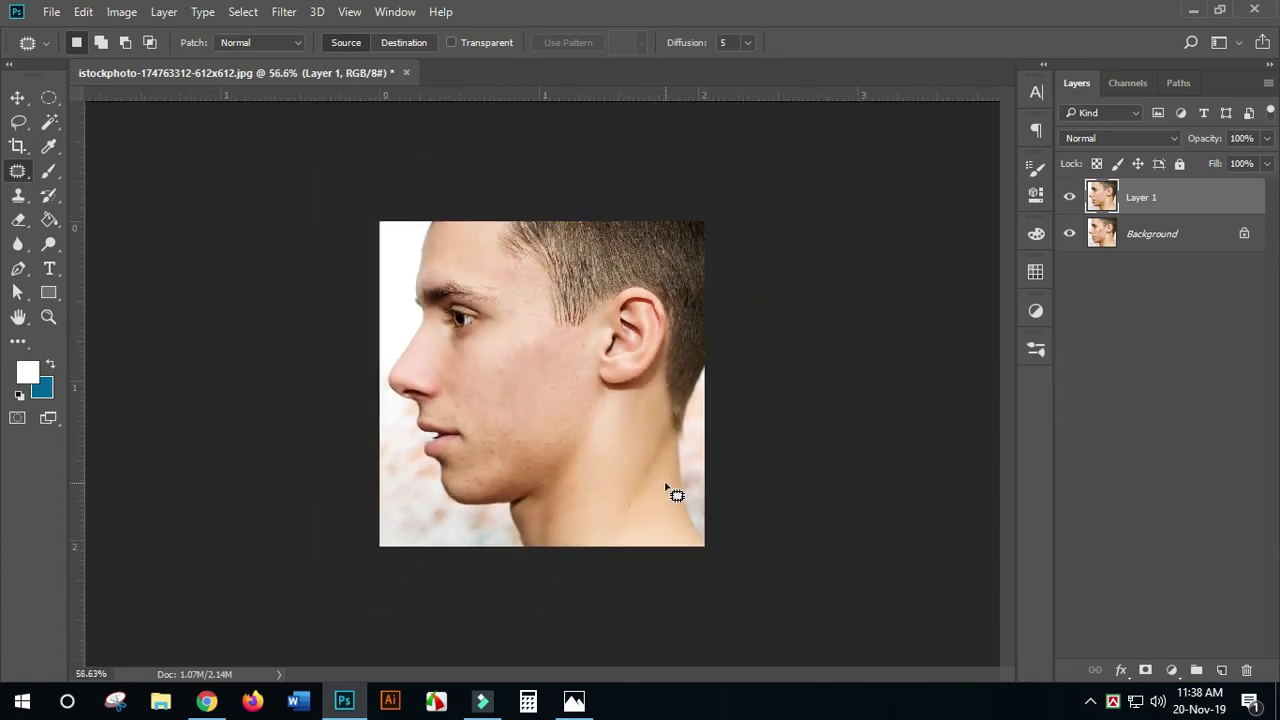
scroll(617, 493, up, 1)
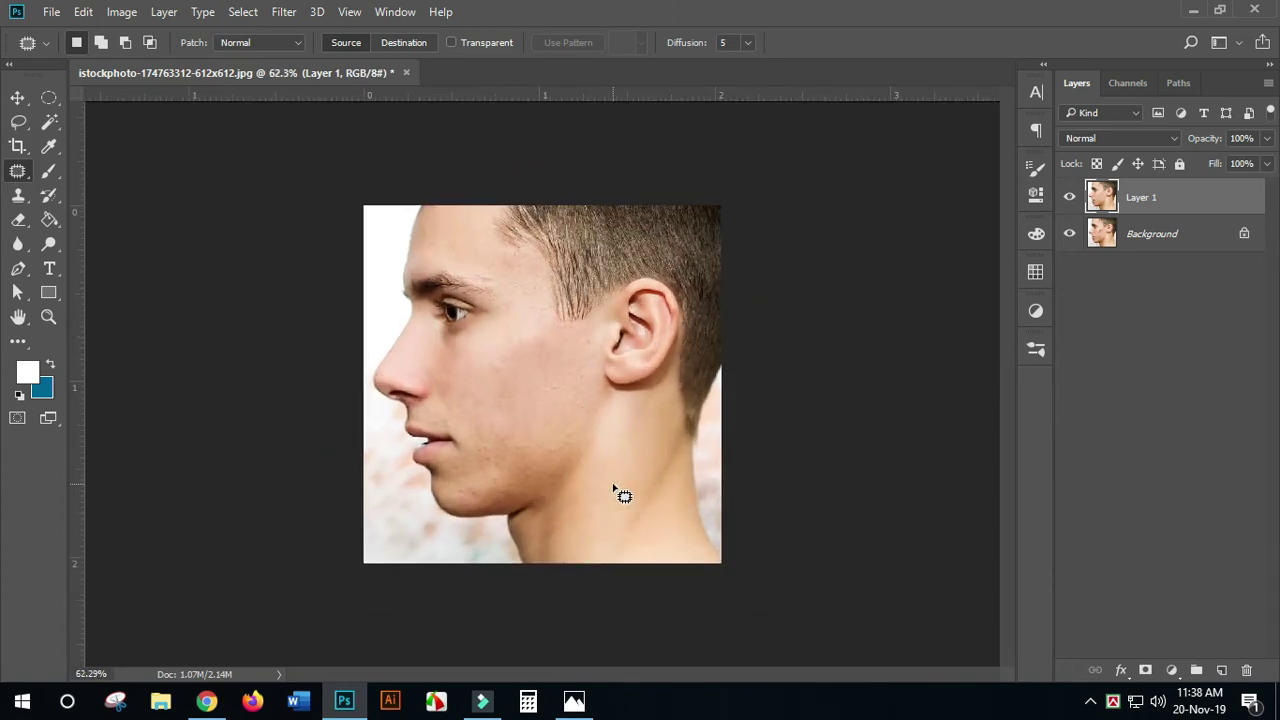
click(1068, 198)
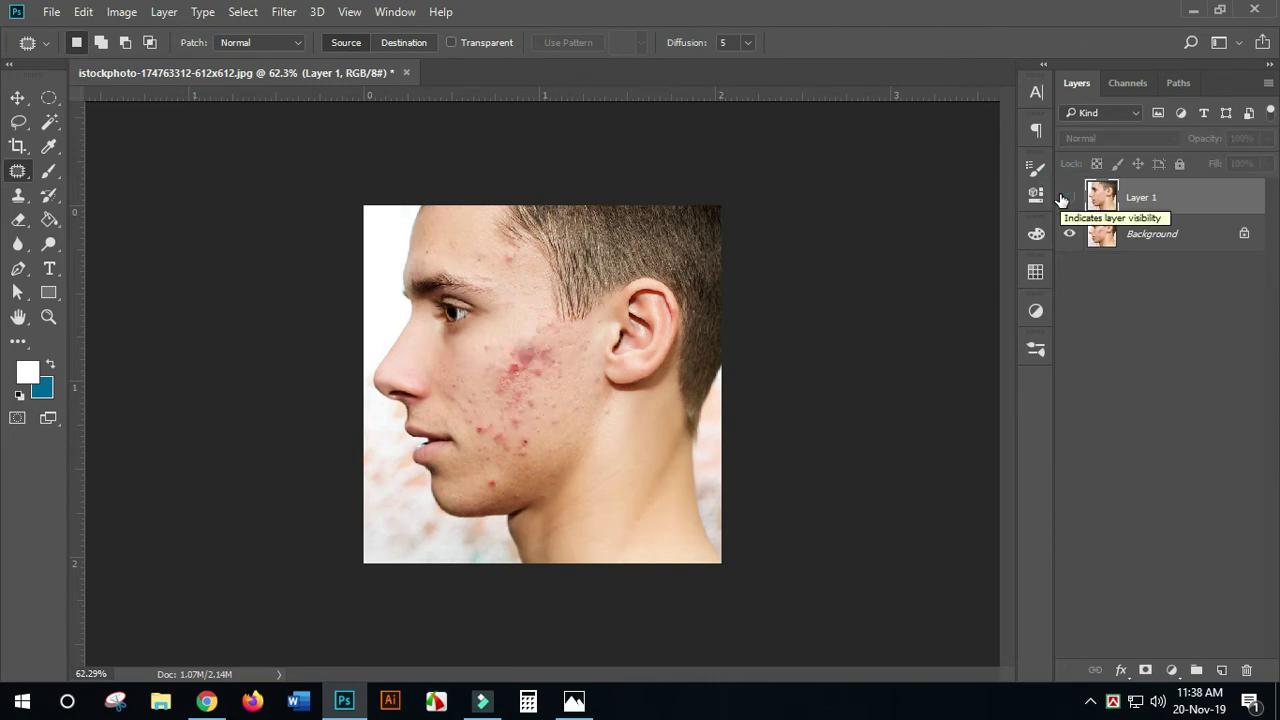
click(1066, 198)
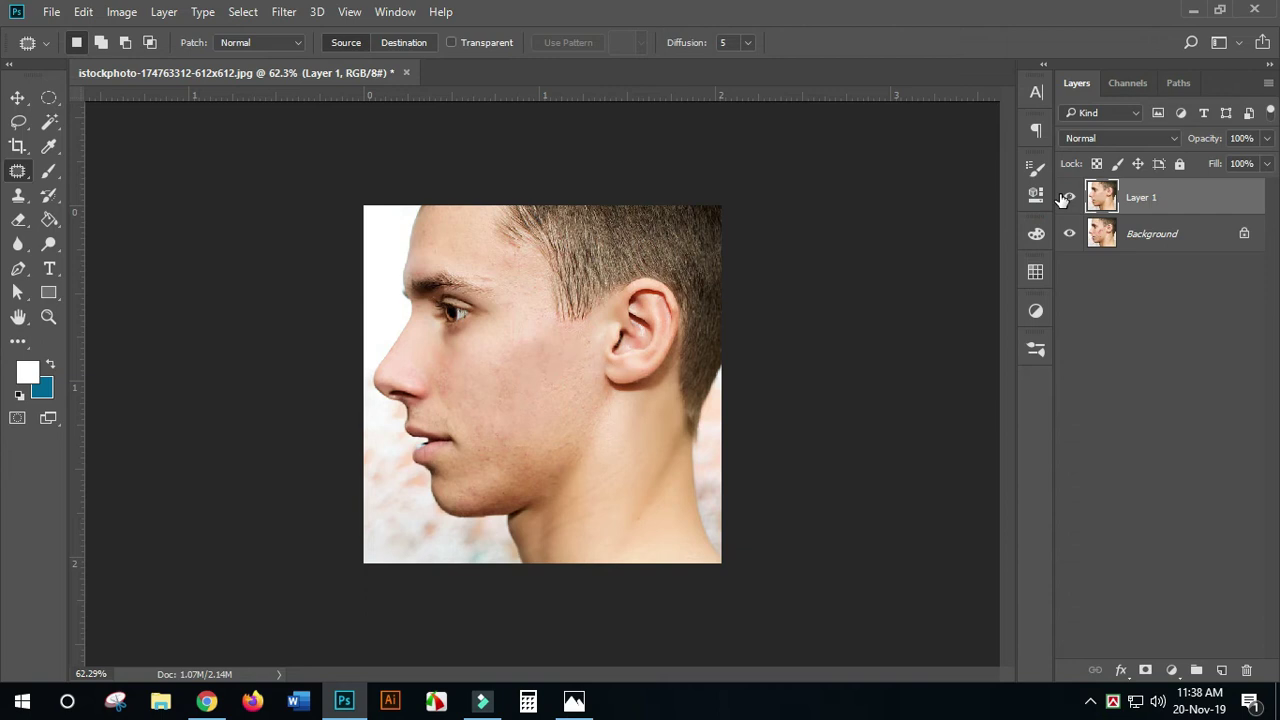
click(1064, 198)
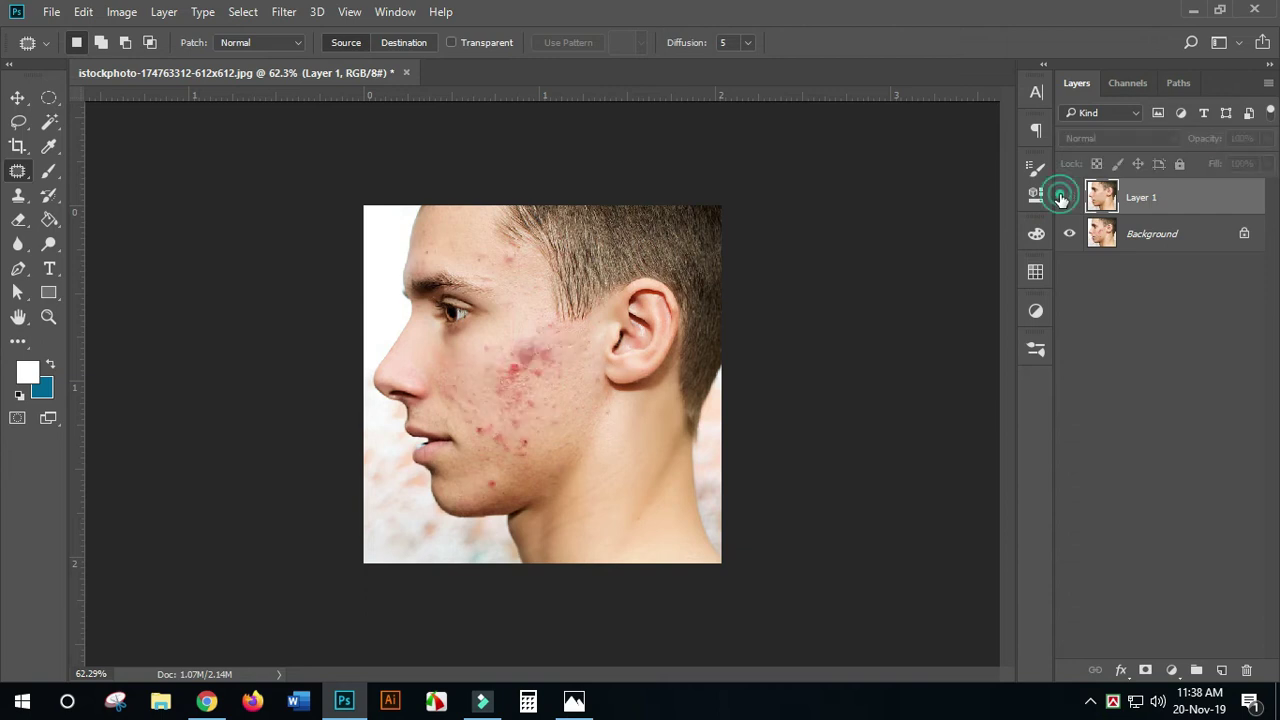
click(1064, 198)
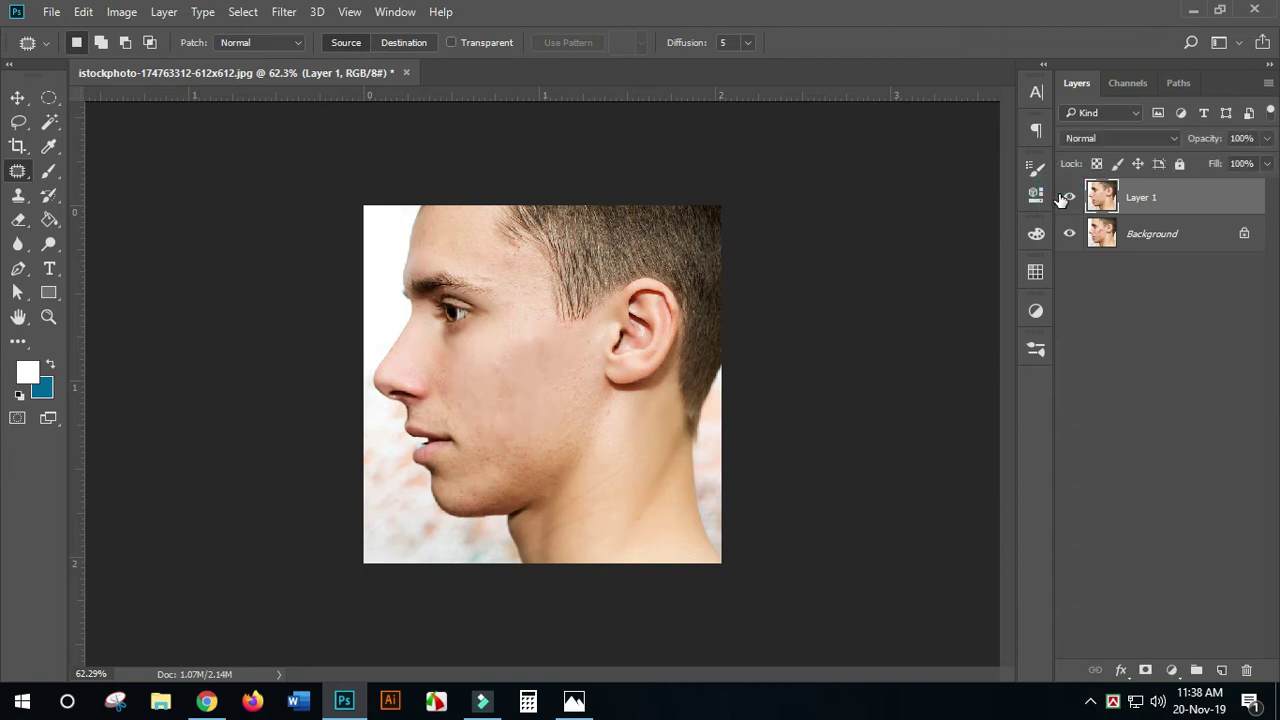
click(1065, 198)
click(1065, 198)
click(1064, 198)
click(1064, 198)
click(1064, 198)
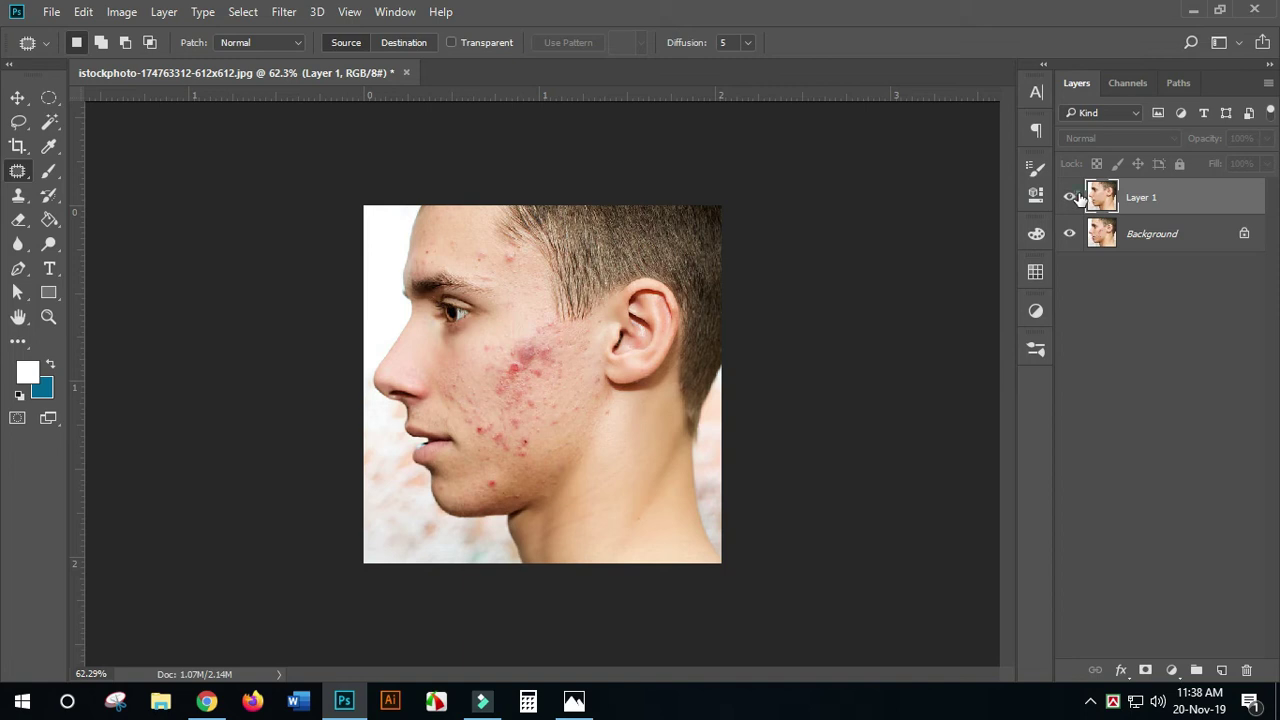
click(1069, 198)
Patch the small marks on the lower cheek above the jaw with adjacent clean skin
scroll(677, 408, up, 5)
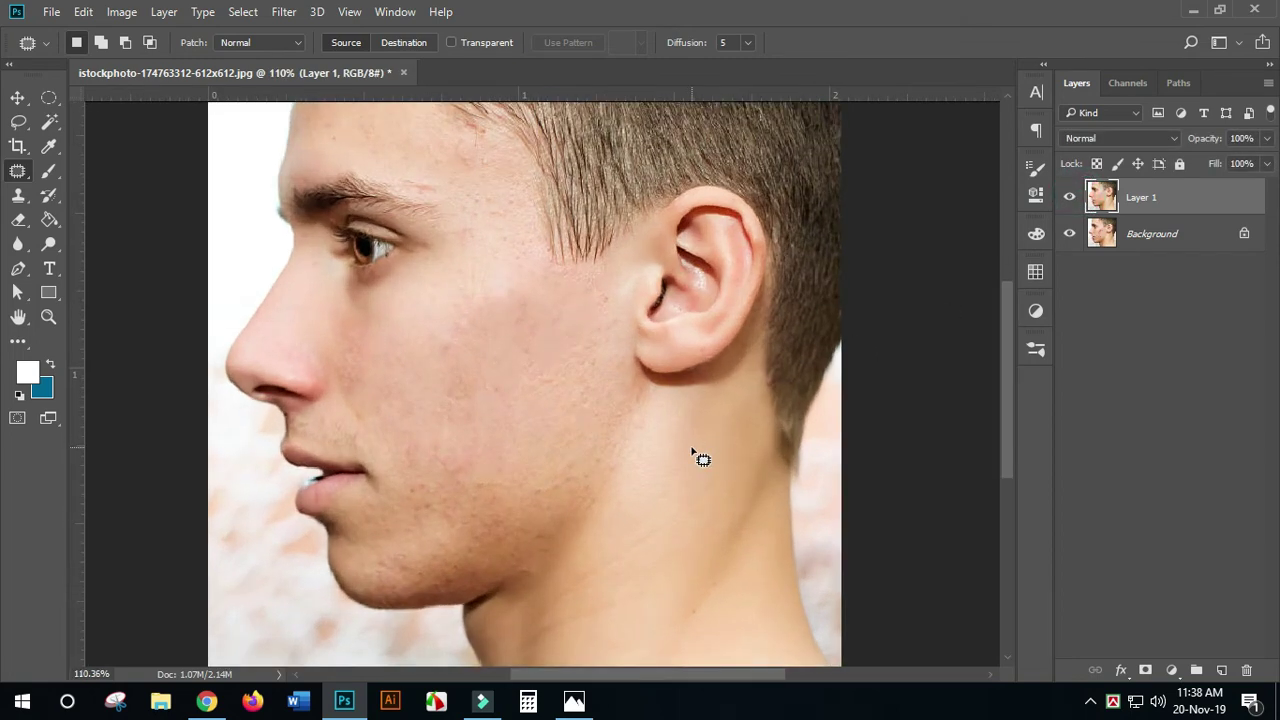
scroll(692, 449, up, 1)
drag(586, 491, 738, 357)
scroll(571, 466, up, 2)
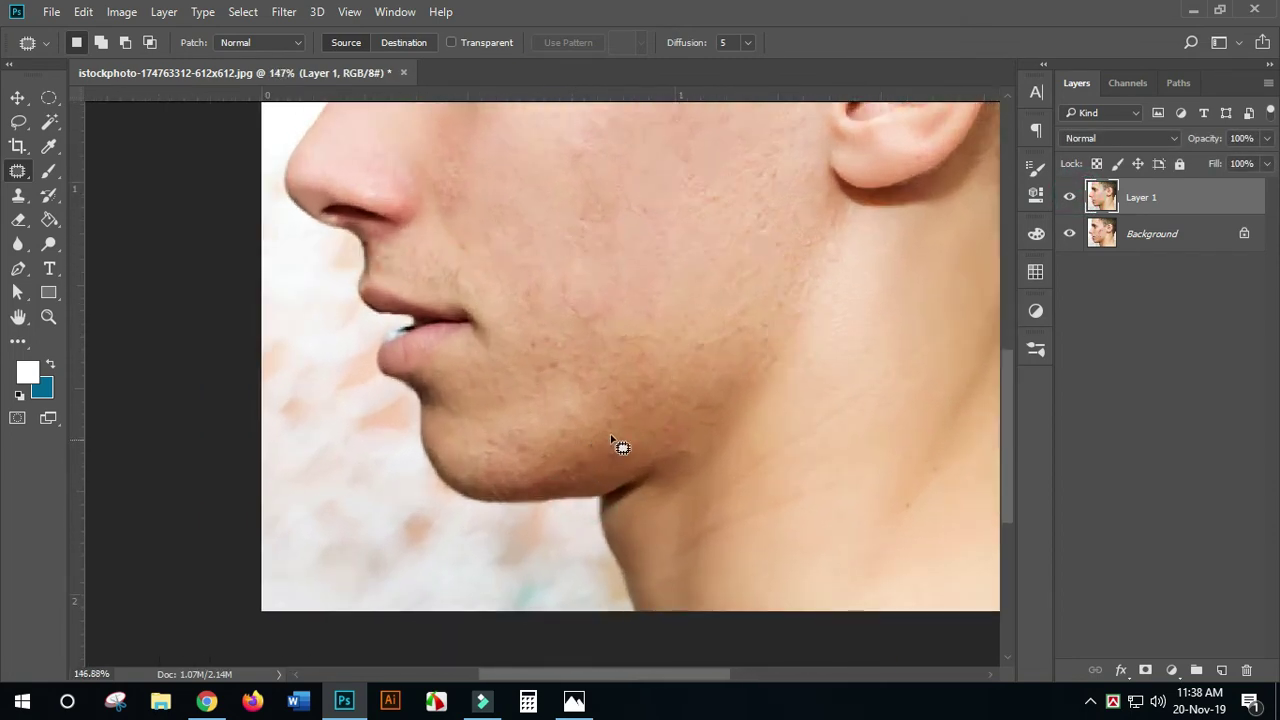
scroll(692, 378, up, 3)
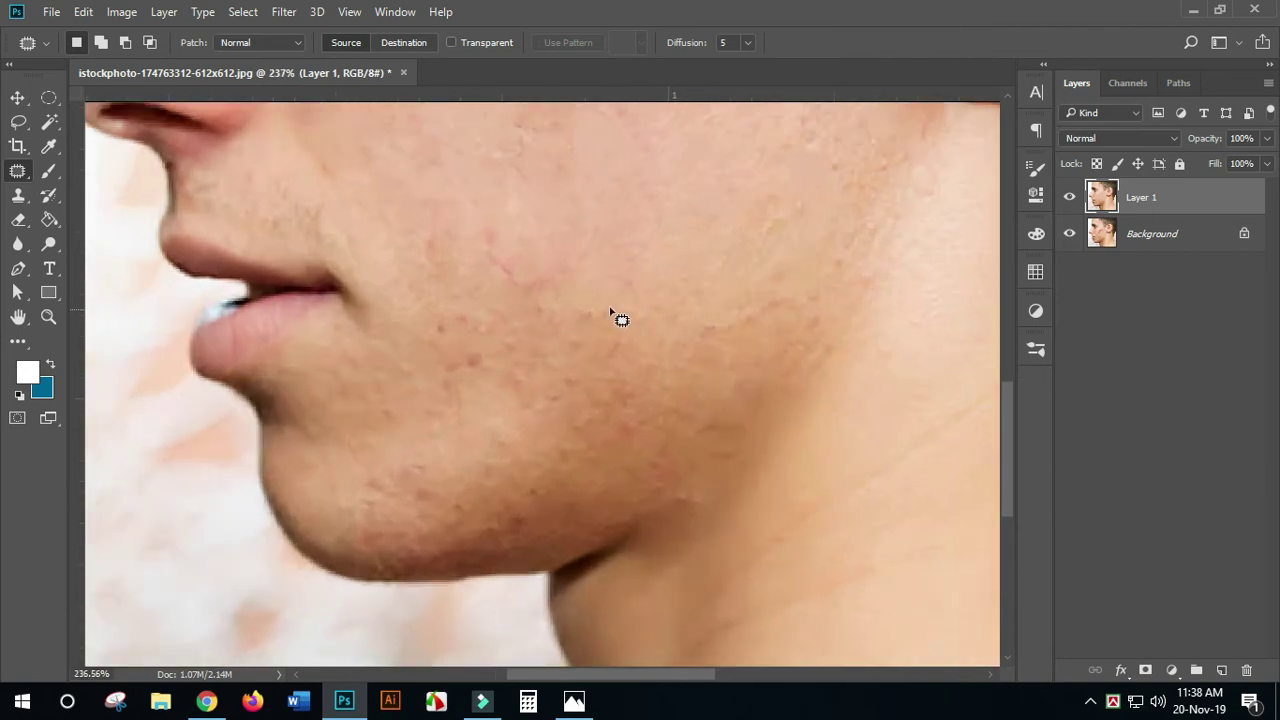
mouse_move(600, 310)
mouse_down()
mouse_move(594, 321)
mouse_move(606, 312)
mouse_up()
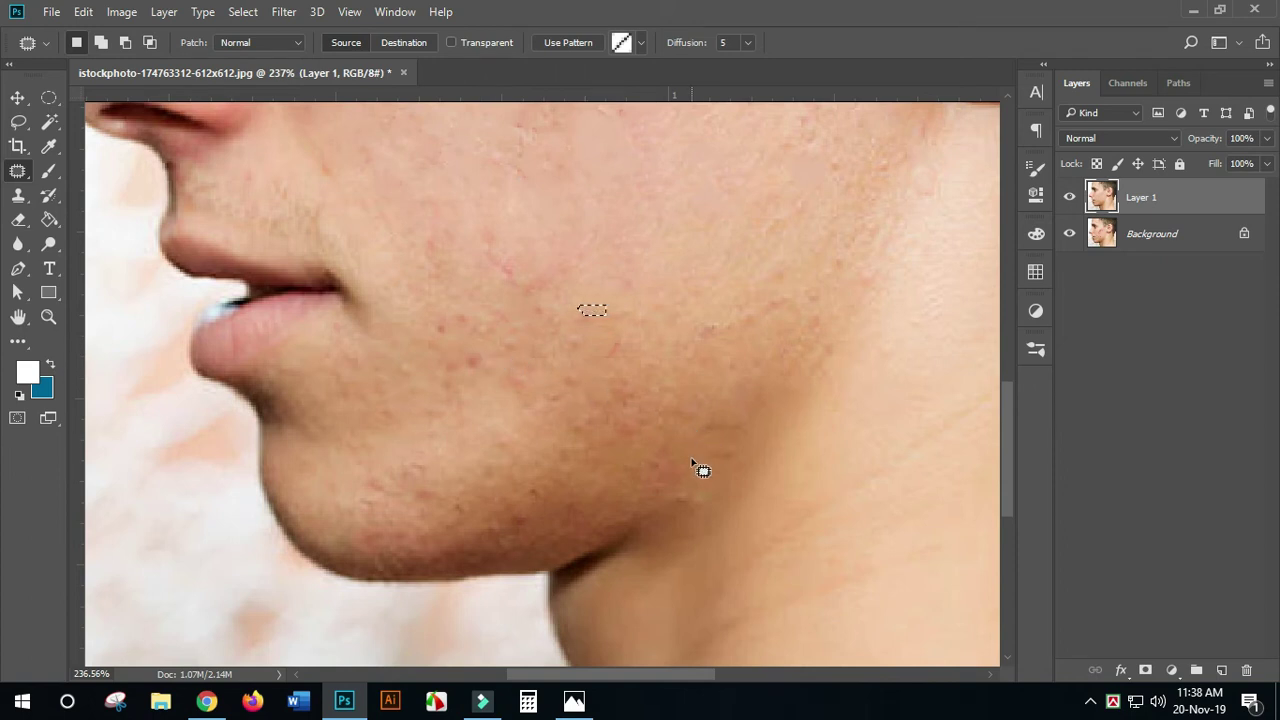
mouse_move(696, 337)
mouse_down()
mouse_move(725, 321)
mouse_move(704, 339)
mouse_move(678, 329)
mouse_up()
Patch the dark spot near the mouth corner and the red mark on the cheek above it, and clear the selection
mouse_move(486, 350)
mouse_down()
mouse_move(469, 353)
mouse_move(480, 366)
mouse_up()
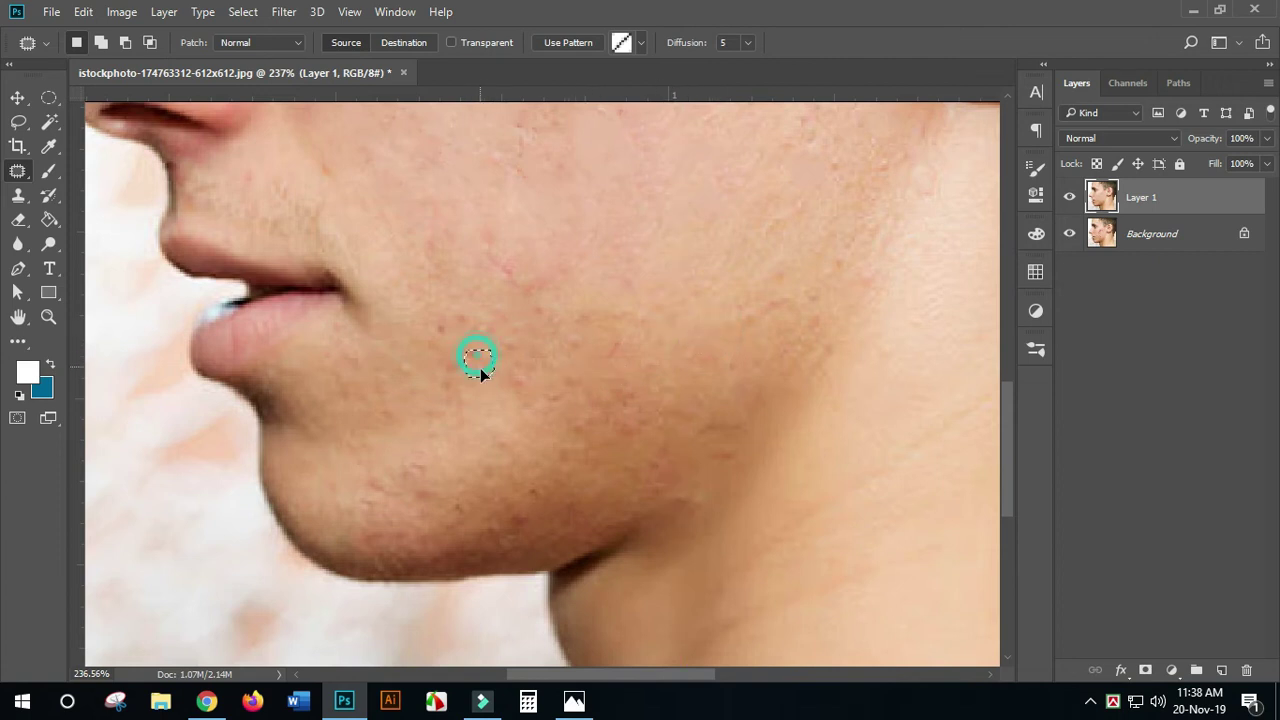
click(523, 372)
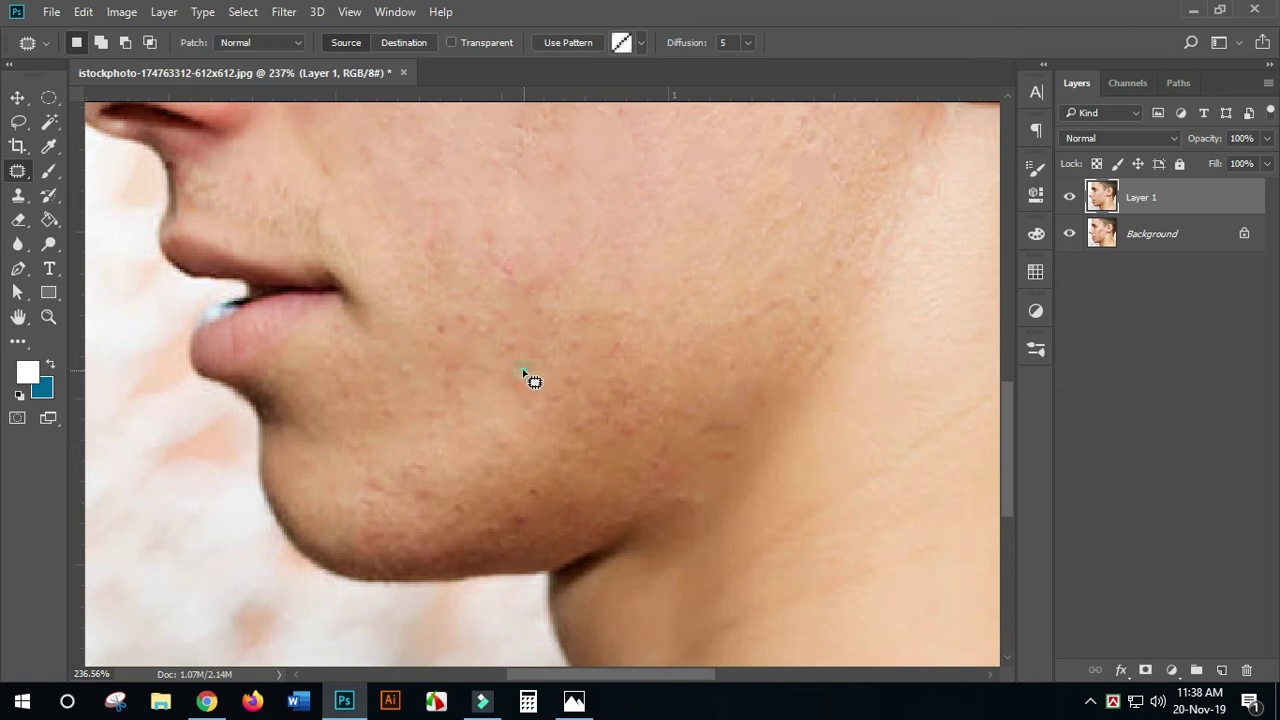
drag(523, 372, 520, 370)
mouse_move(520, 264)
mouse_down()
mouse_move(490, 272)
mouse_move(515, 278)
mouse_up()
key(ctrl+d)
scroll(594, 326, down, 10)
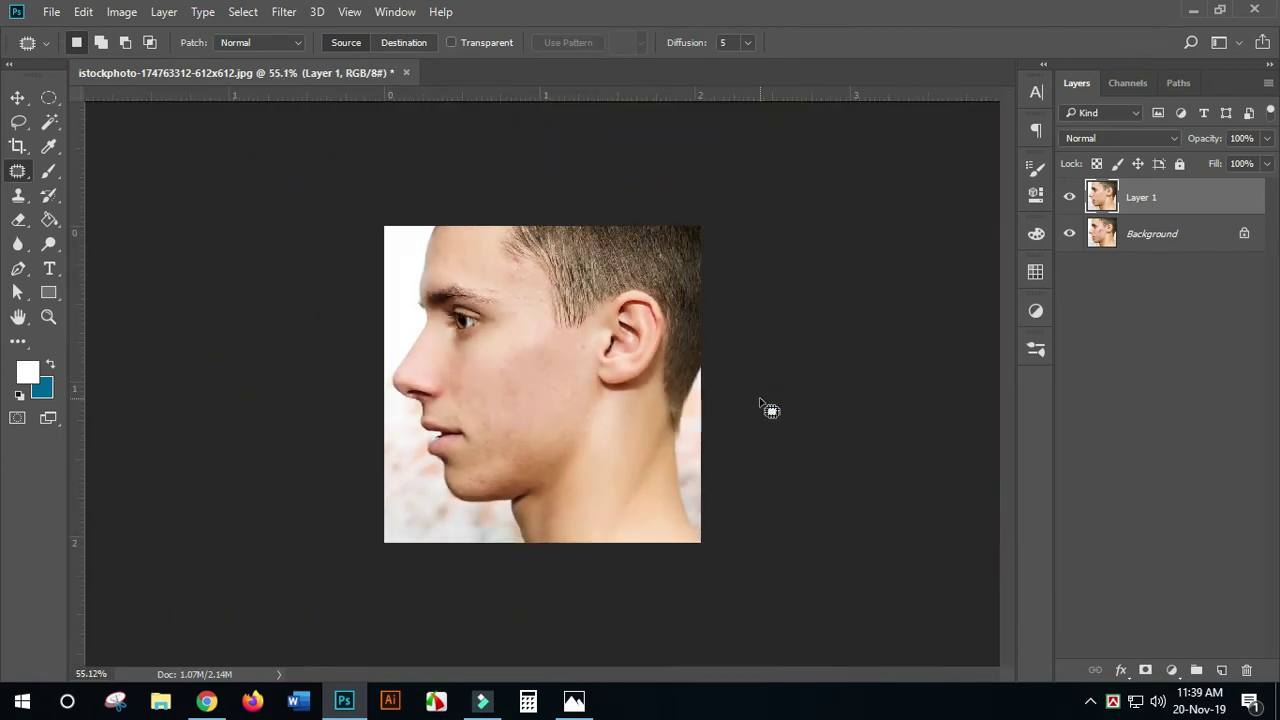
Check the patched result against the original by repeatedly hiding and showing Layer 1, ending with it visible
scroll(762, 405, up, 3)
click(1071, 197)
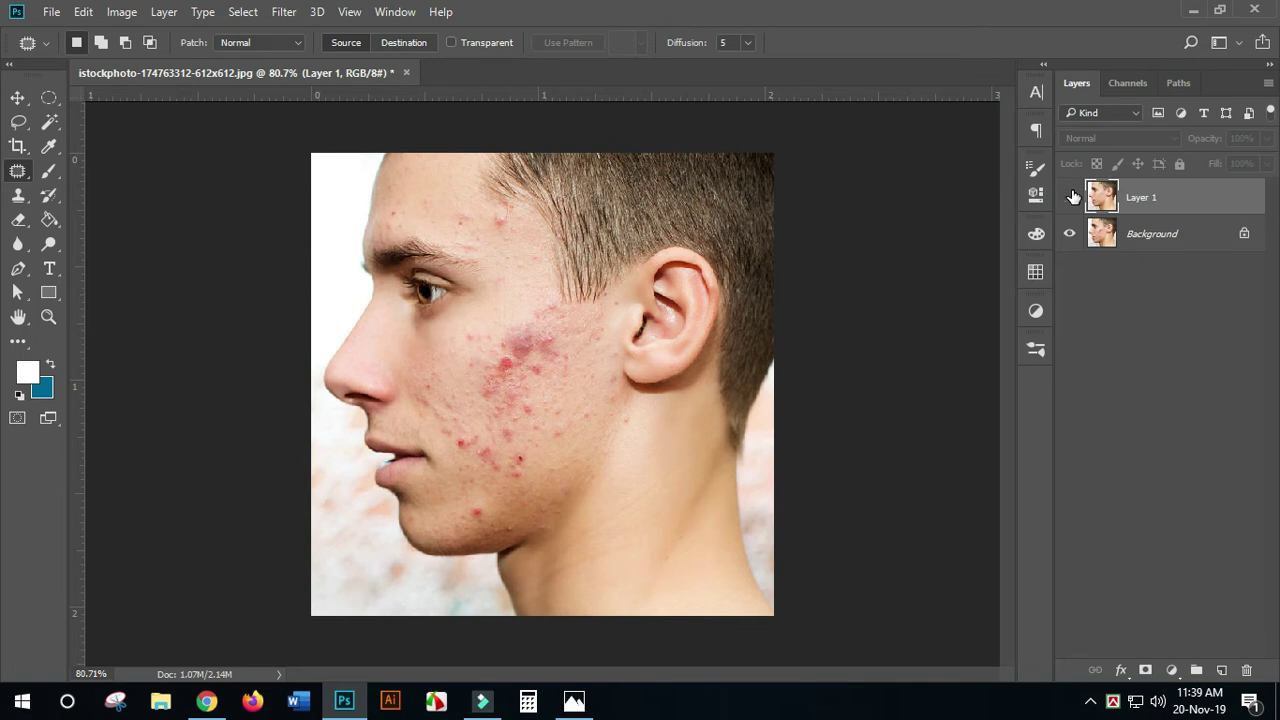
click(1072, 197)
click(1071, 197)
click(1071, 197)
click(1071, 197)
click(1071, 197)
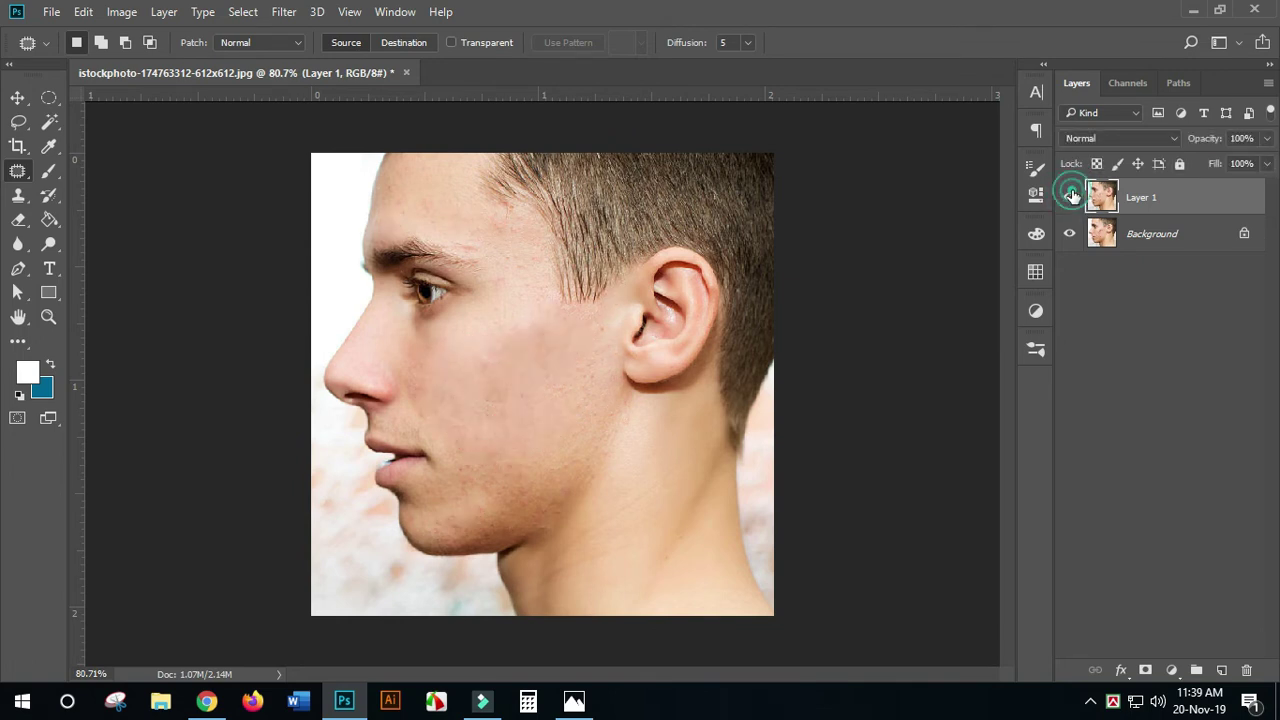
click(1071, 197)
click(1071, 197)
click(1071, 197)
click(1071, 197)
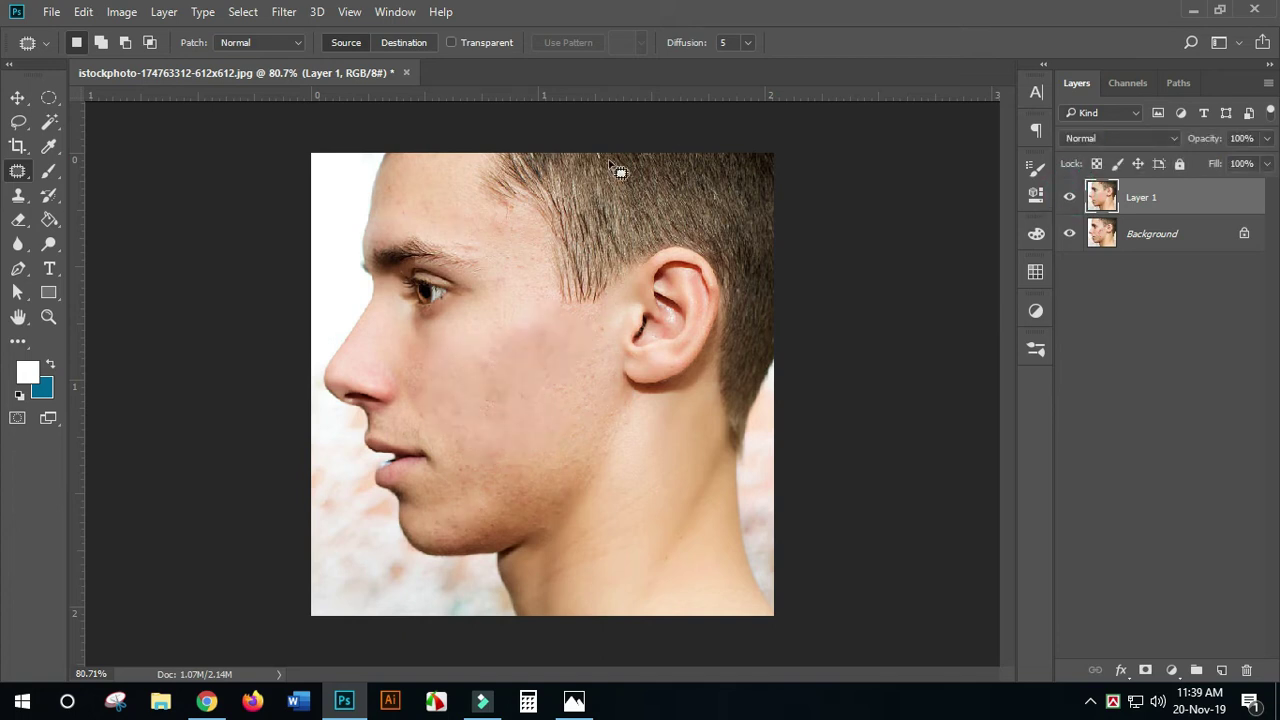
Switch to the Clone Stamp tool for working on the cheek
click(22, 195)
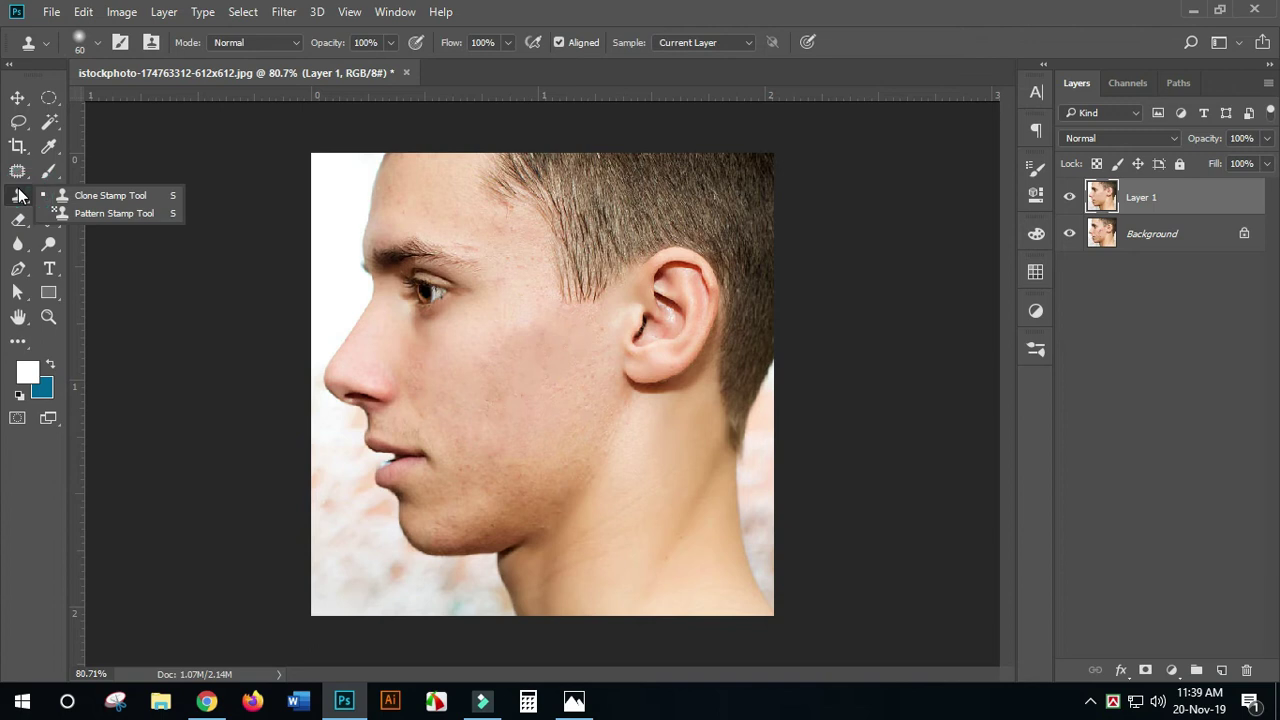
click(120, 197)
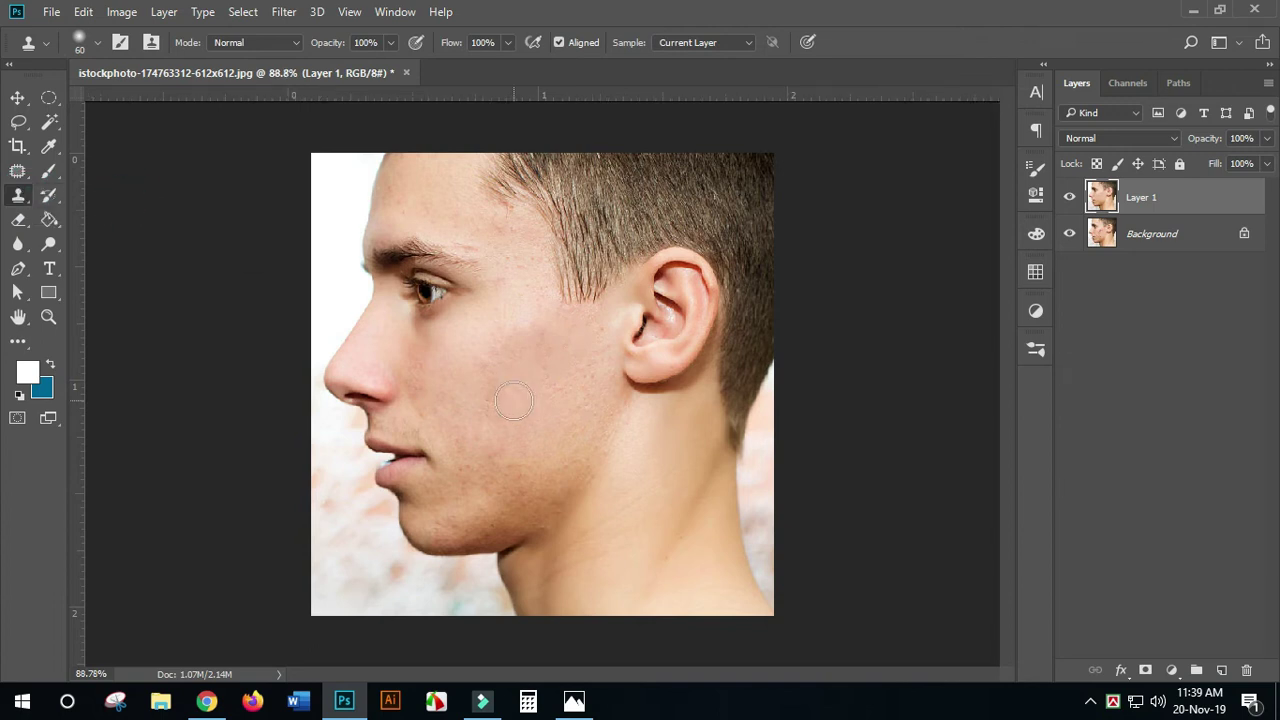
scroll(503, 401, up, 3)
click(17, 171)
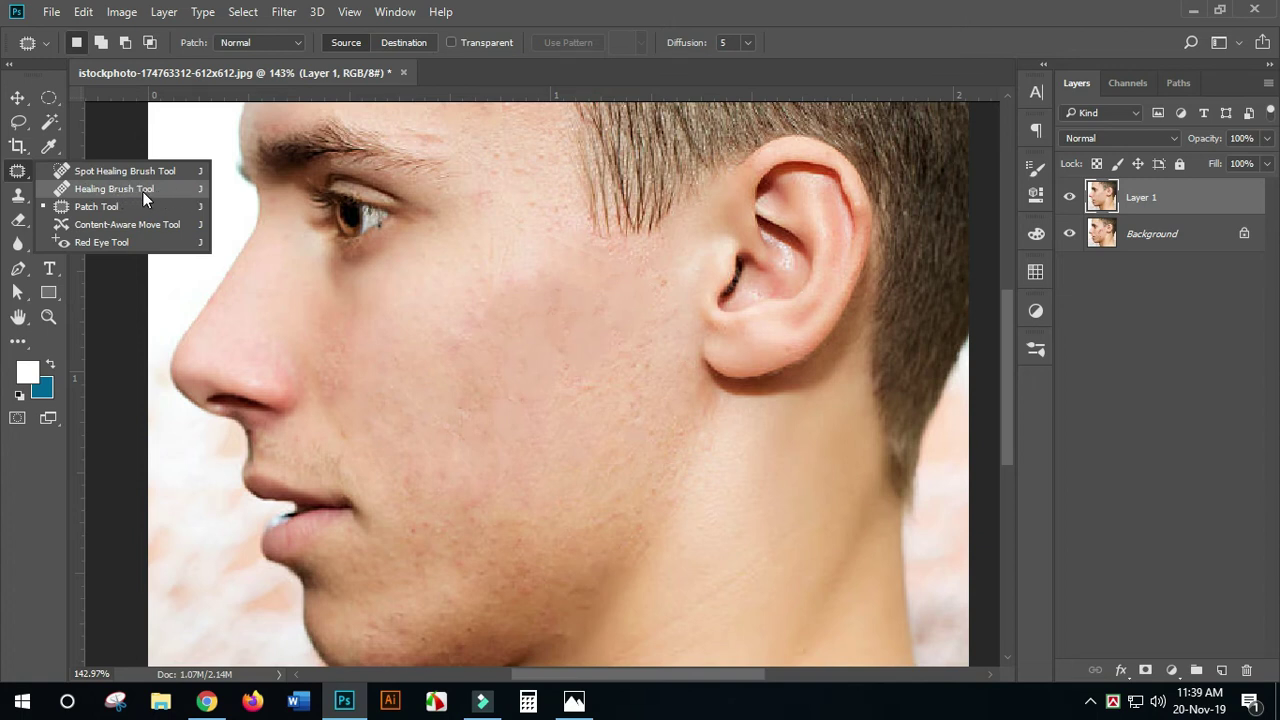
click(25, 208)
click(25, 208)
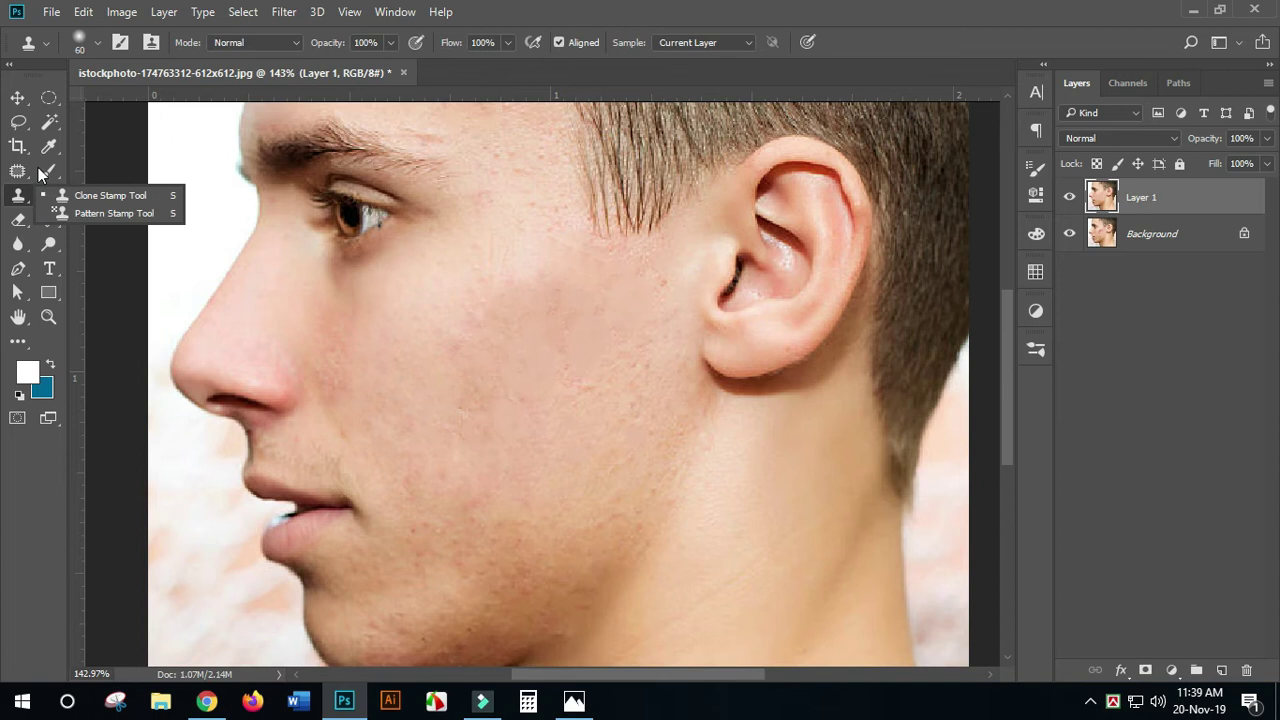
Sample clean skin on the mid cheek with the Healing Brush tool and heal a spot below the eye's outer corner
click(17, 171)
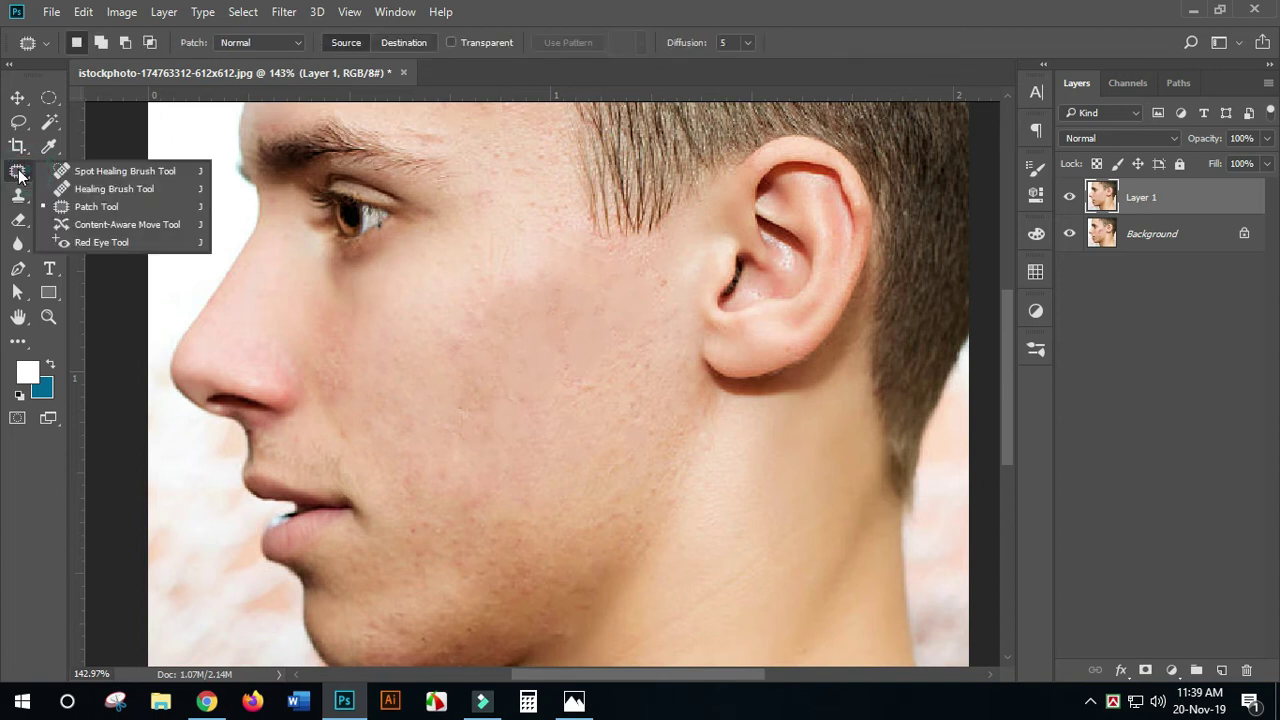
click(110, 192)
click(521, 354)
alt+click(521, 354)
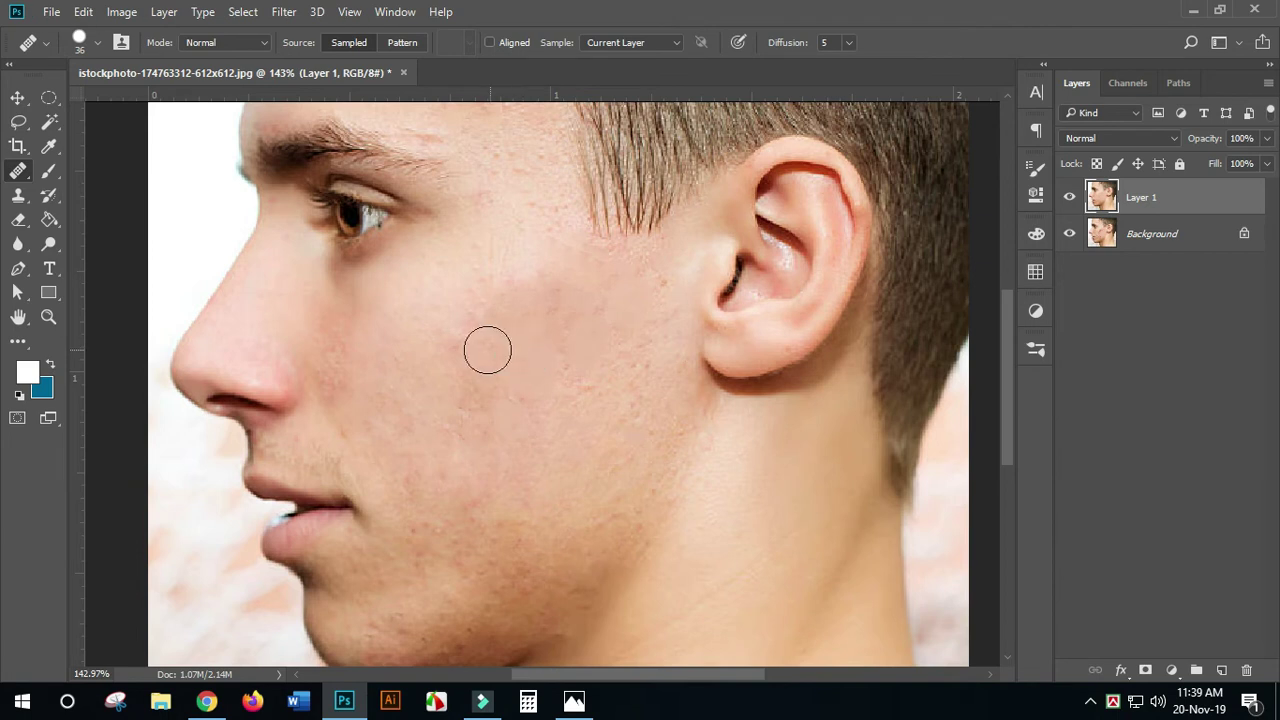
click(437, 289)
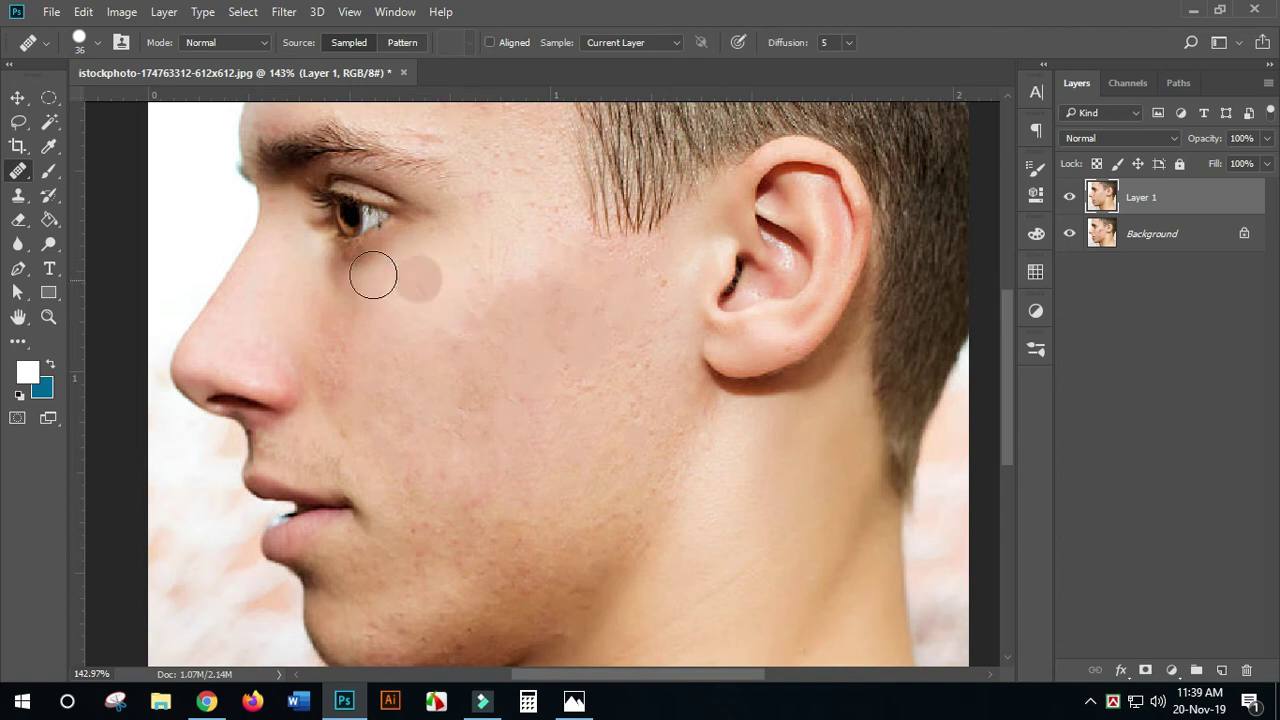
Clone clean skin over the marks in the middle of the cheek with the Clone Stamp tool
click(20, 197)
drag(14, 205, 65, 192)
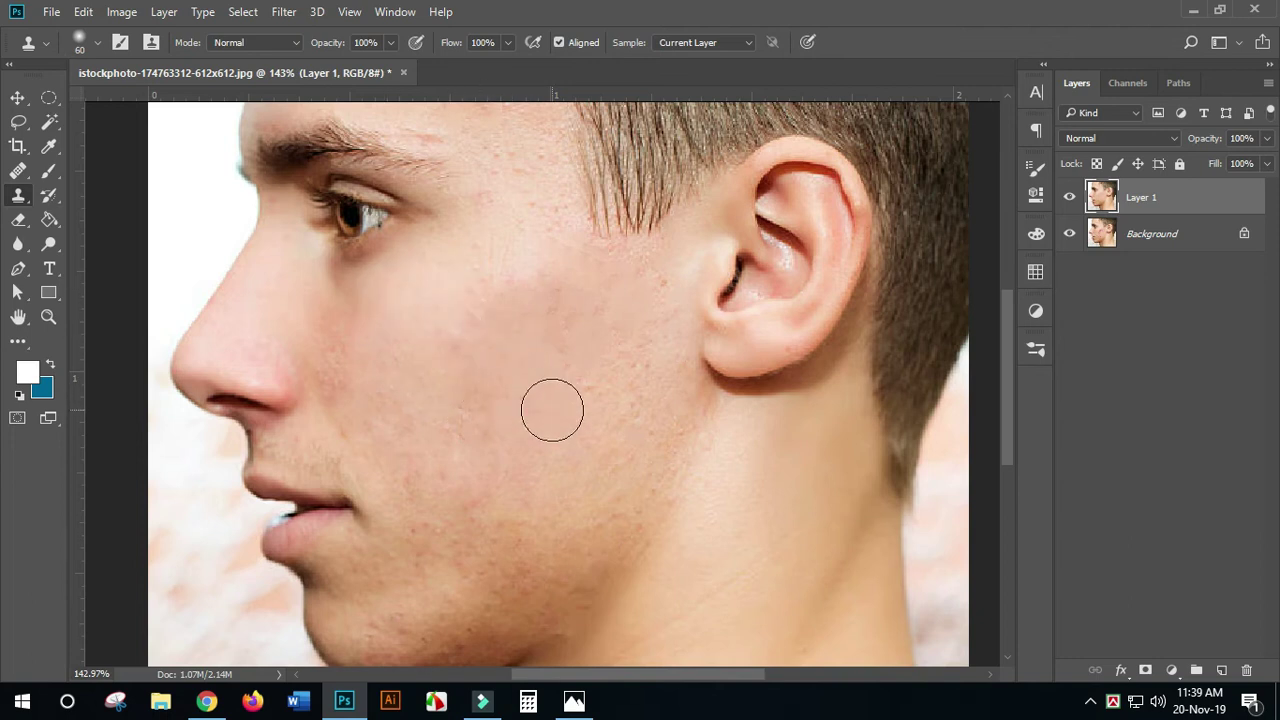
scroll(551, 409, up, 2)
alt+click(565, 449)
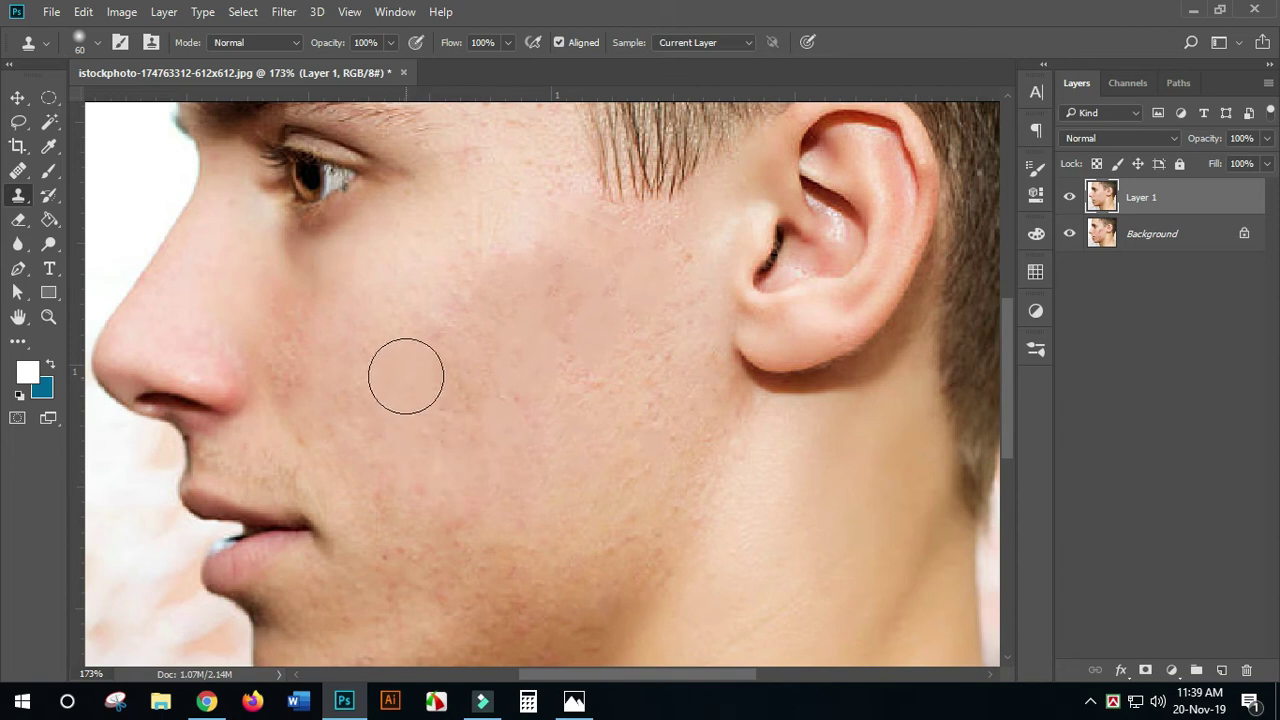
alt+click(380, 347)
click(423, 341)
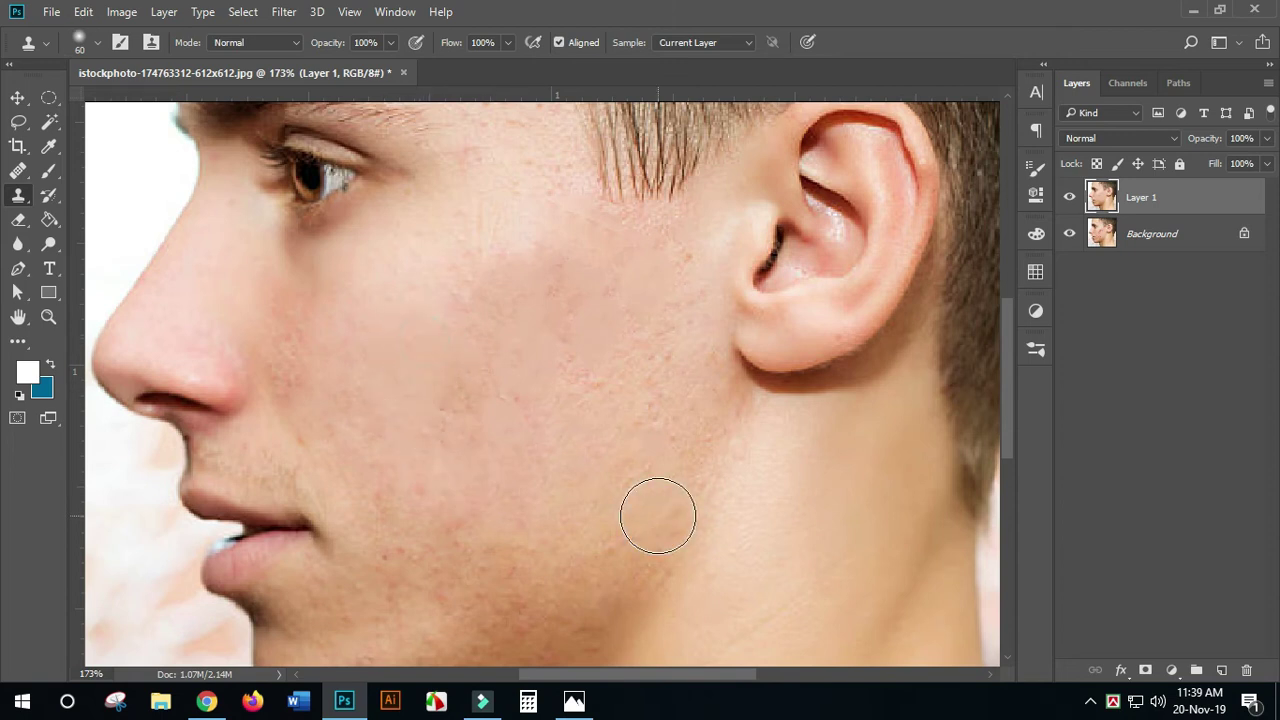
Resample smooth mid-cheek skin and clone it over the reddish marks just below, toward the ear
scroll(658, 516, up, 1)
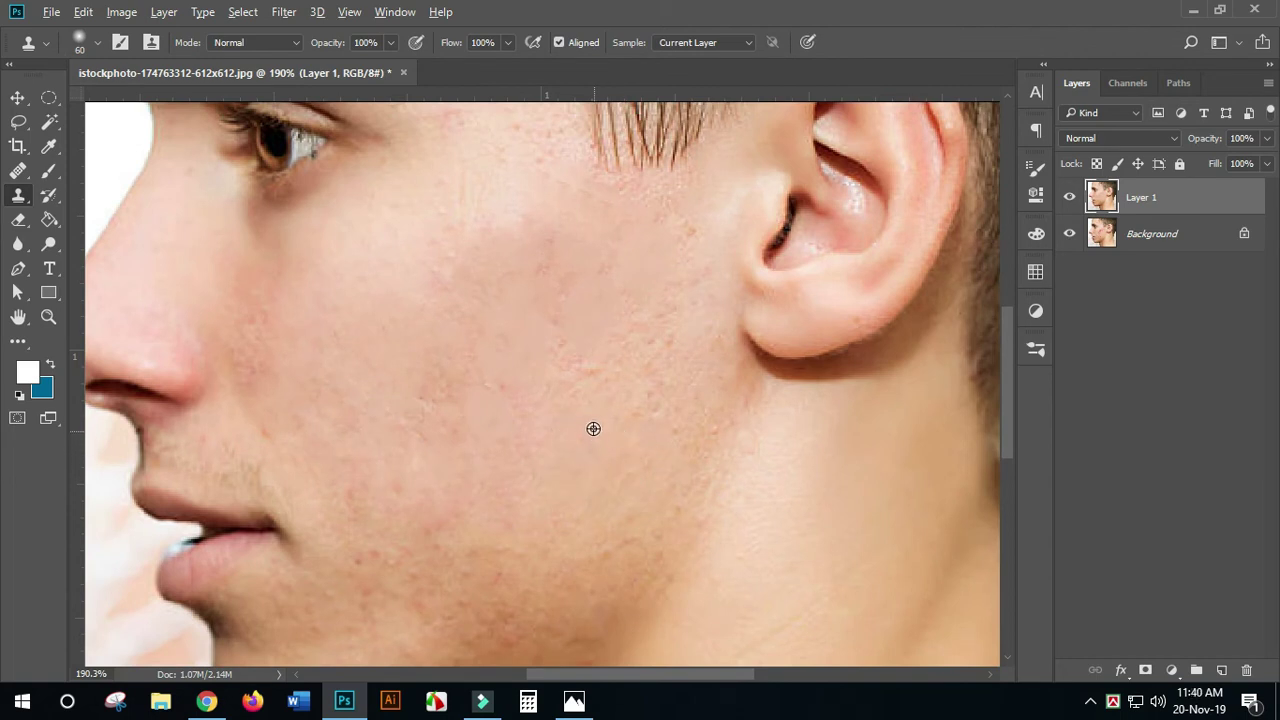
alt+click(511, 314)
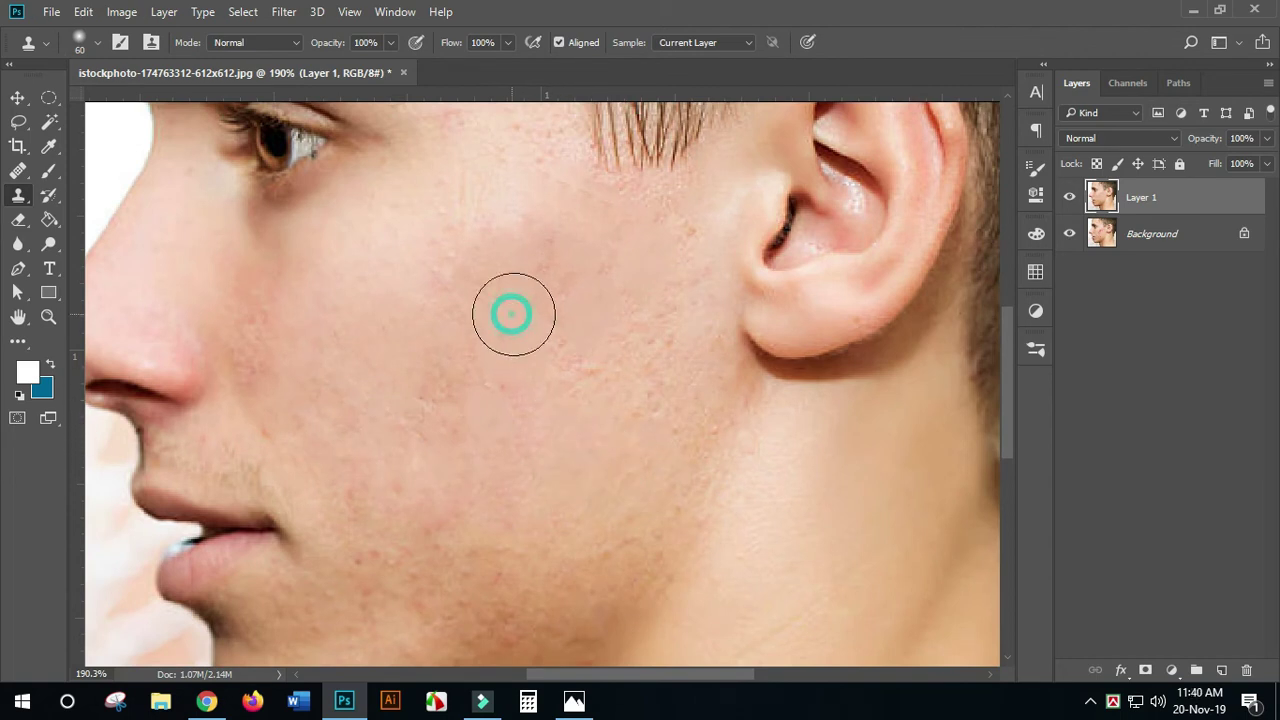
click(556, 357)
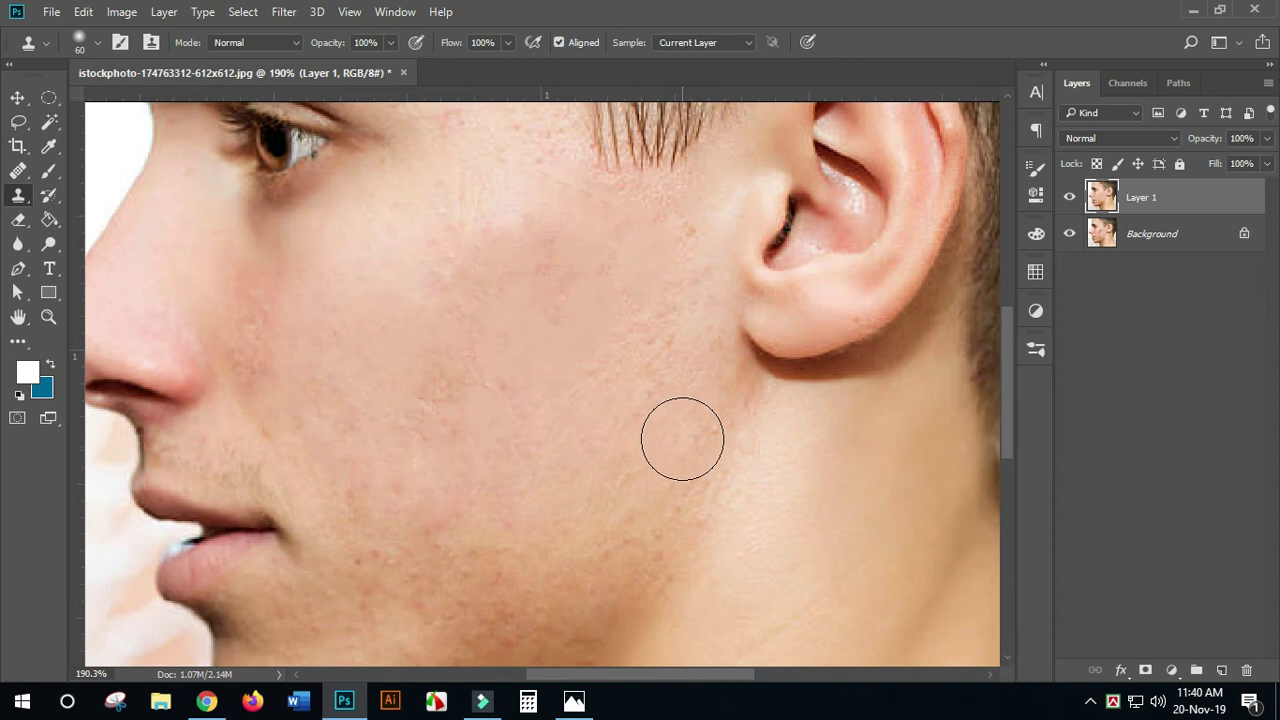
Sample skin on the lower cheek near the jaw and clone it across the adjacent marks toward the neck
scroll(680, 440, down, 7)
scroll(682, 478, down, 2)
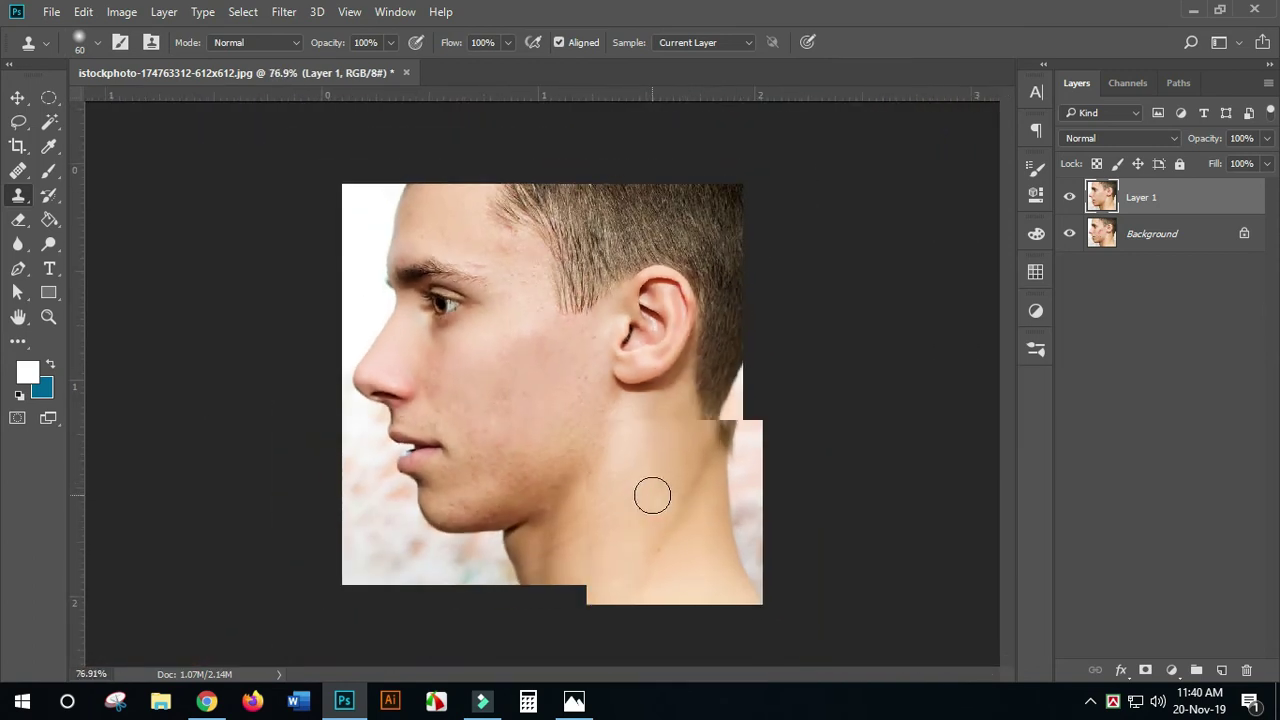
scroll(651, 495, up, 2)
scroll(652, 496, down, 1)
scroll(640, 503, up, 2)
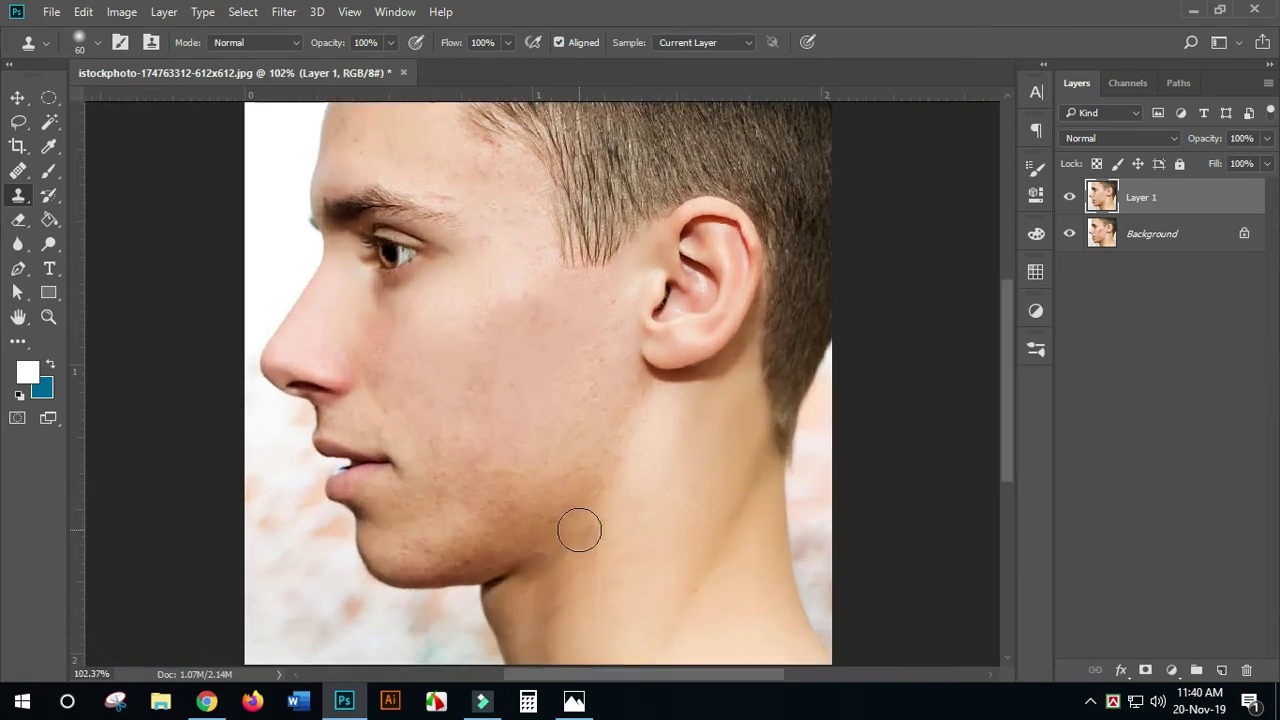
alt+click(448, 516)
drag(469, 515, 510, 503)
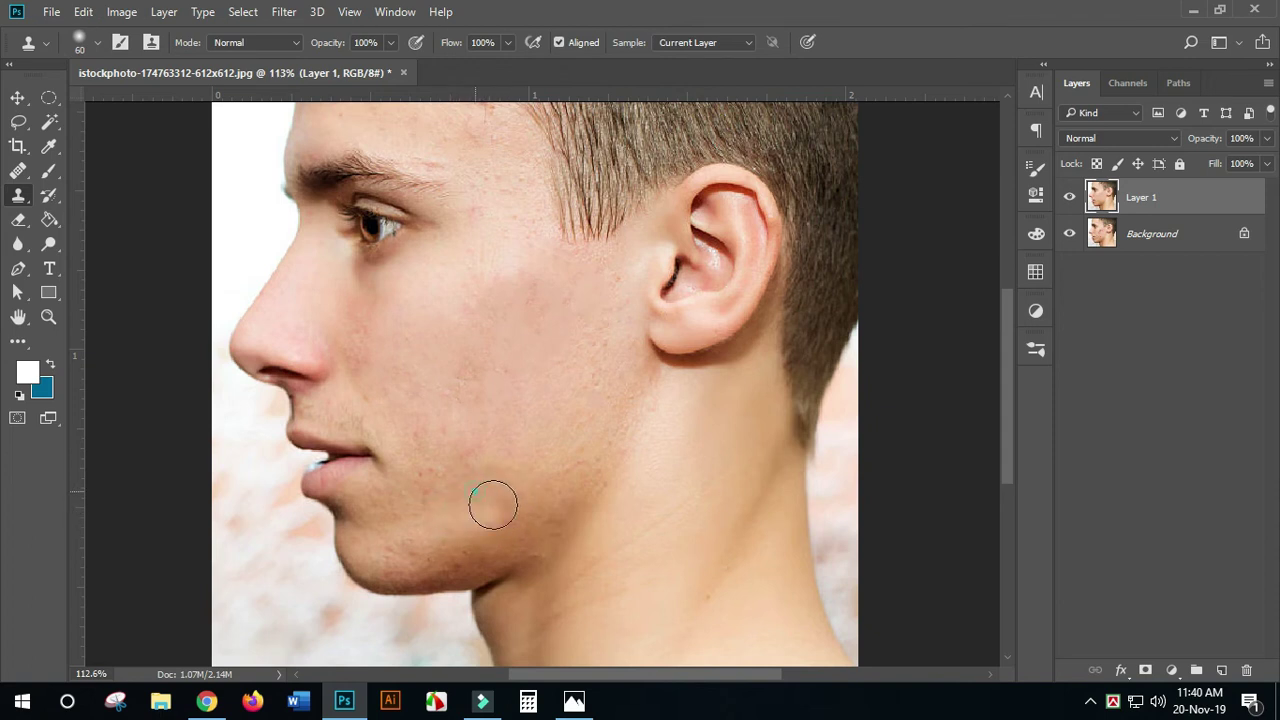
Compare the whole retouched portrait with the original by repeatedly hiding and showing Layer 1, ending with it visible
scroll(634, 543, down, 3)
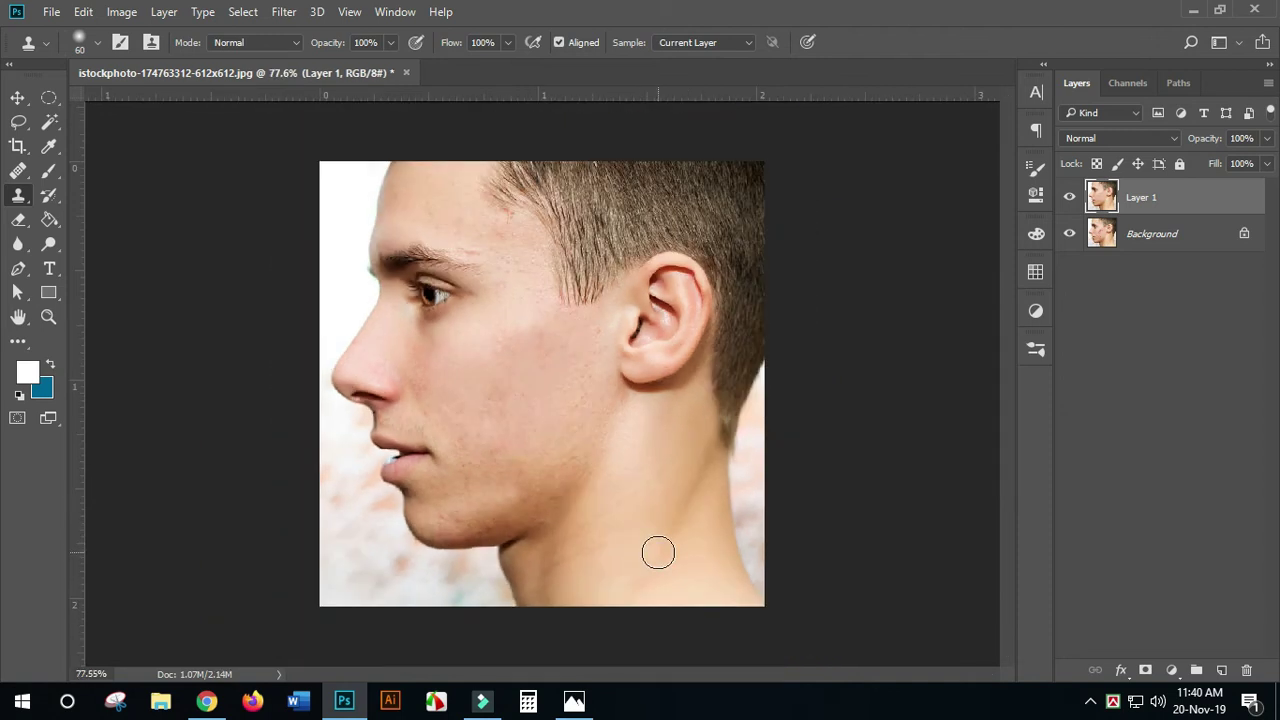
scroll(658, 553, down, 2)
scroll(661, 553, up, 2)
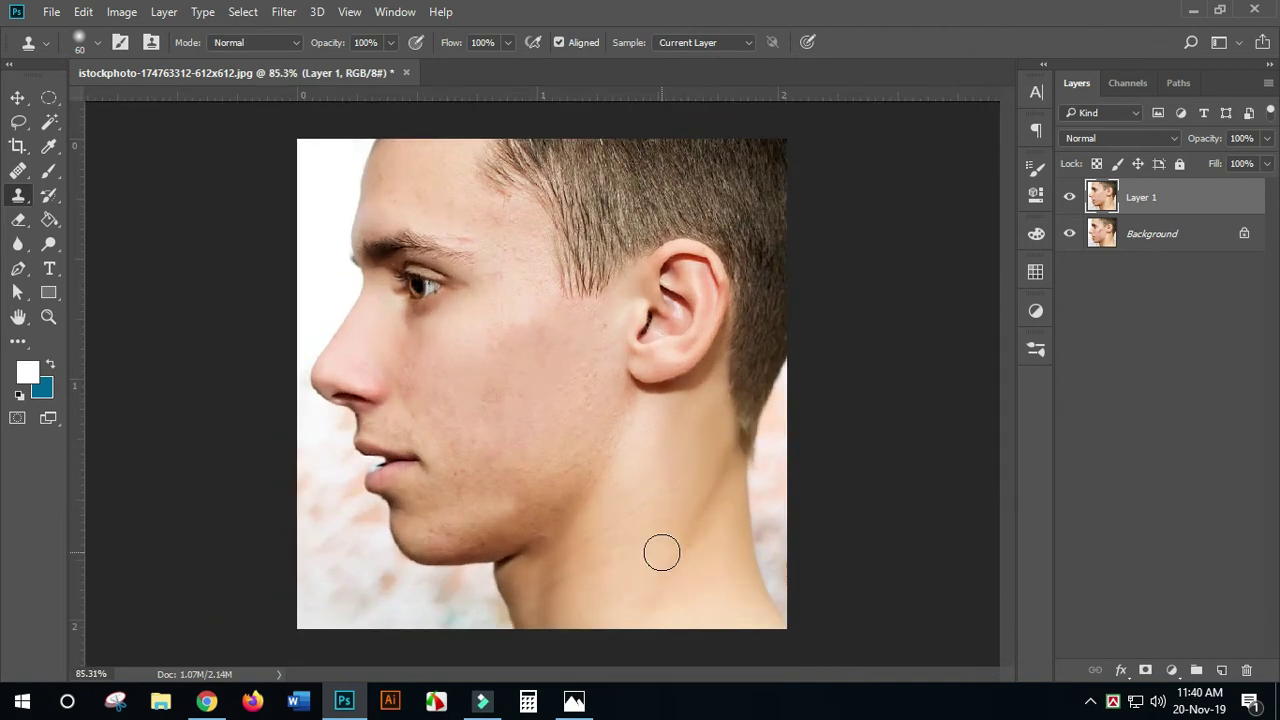
scroll(660, 549, down, 1)
click(1069, 198)
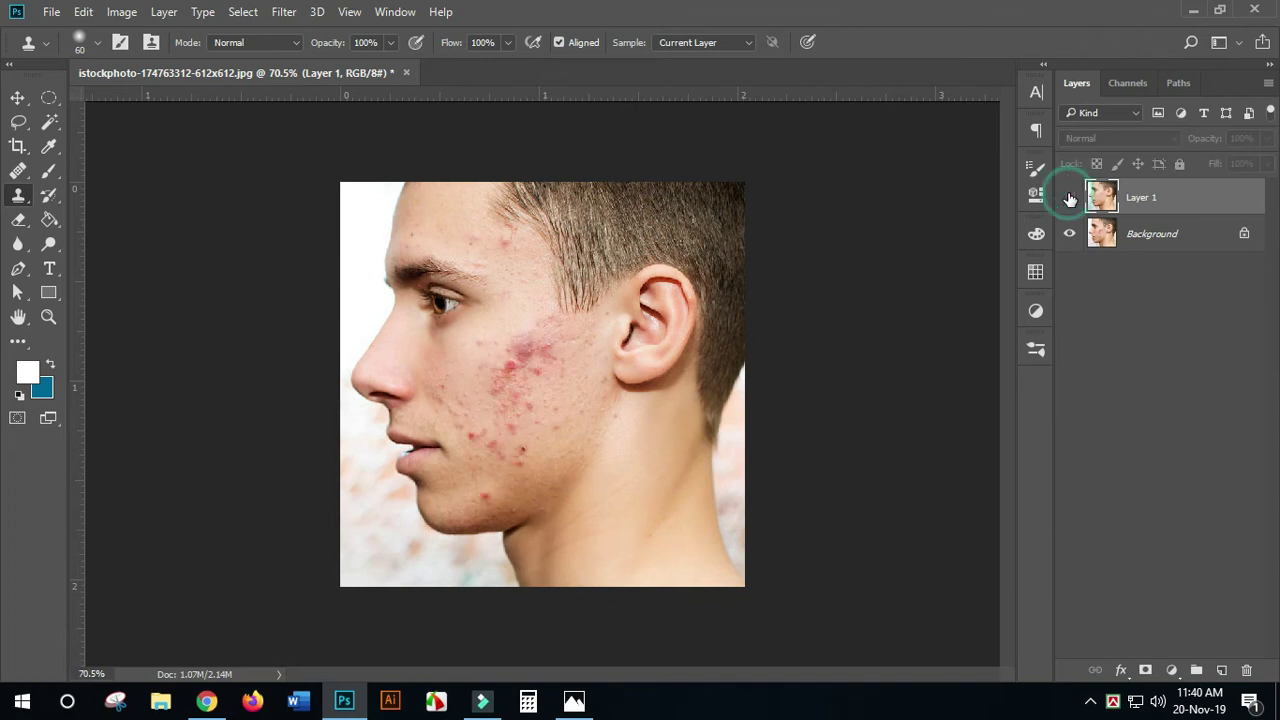
click(1069, 198)
click(1069, 198)
click(1069, 198)
click(1069, 198)
click(1069, 198)
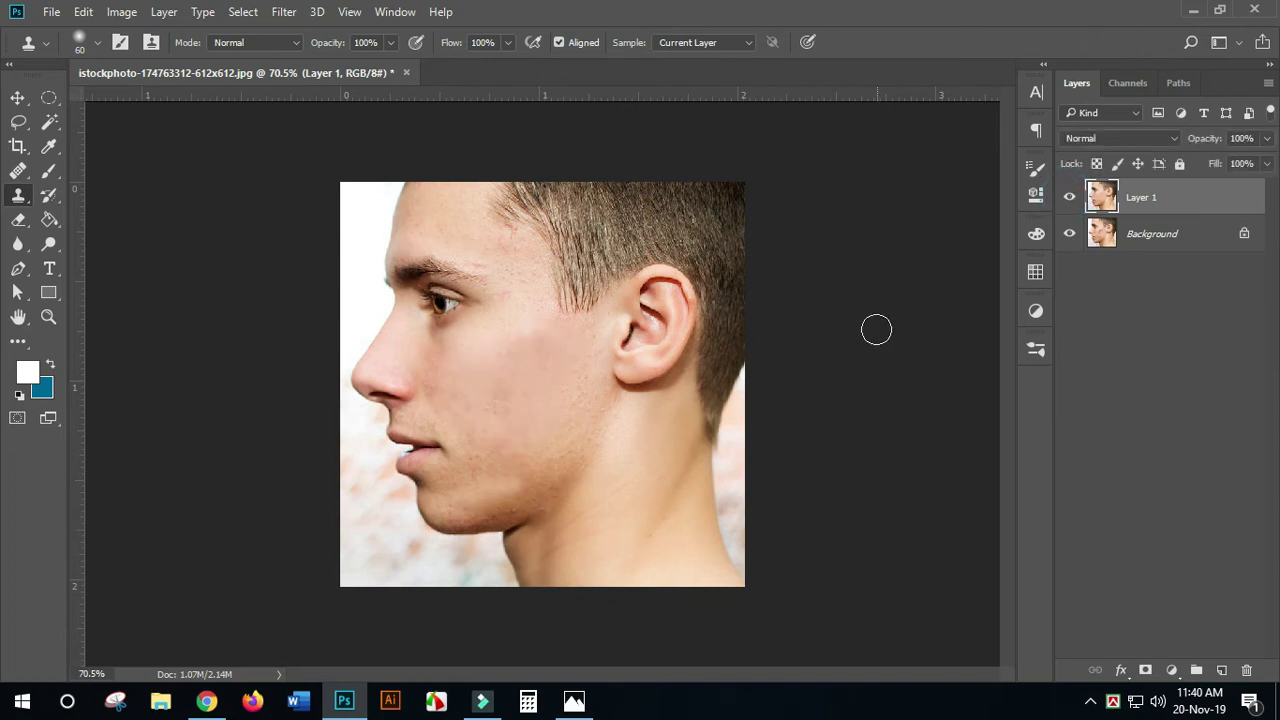
Switch to the Move tool, undo the accidental layer shift, and duplicate Layer 1
scroll(817, 351, up, 1)
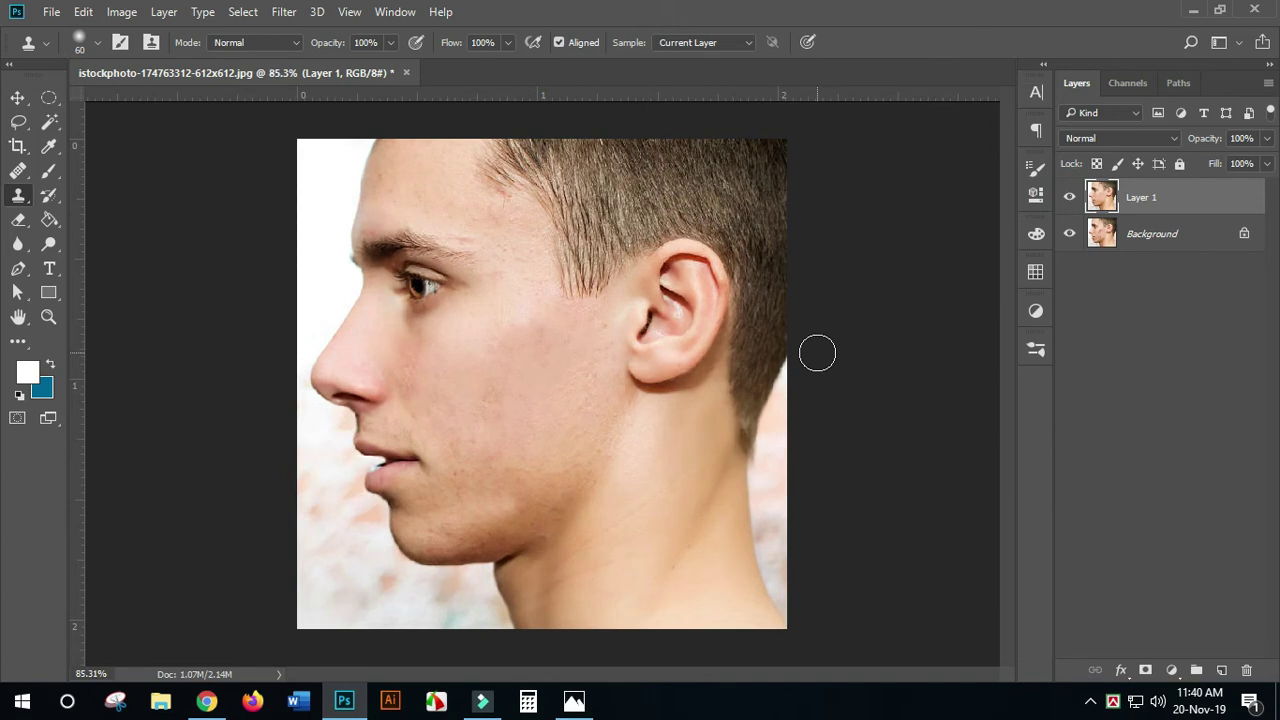
click(17, 97)
drag(666, 394, 688, 410)
key(ctrl+z)
click(1213, 209)
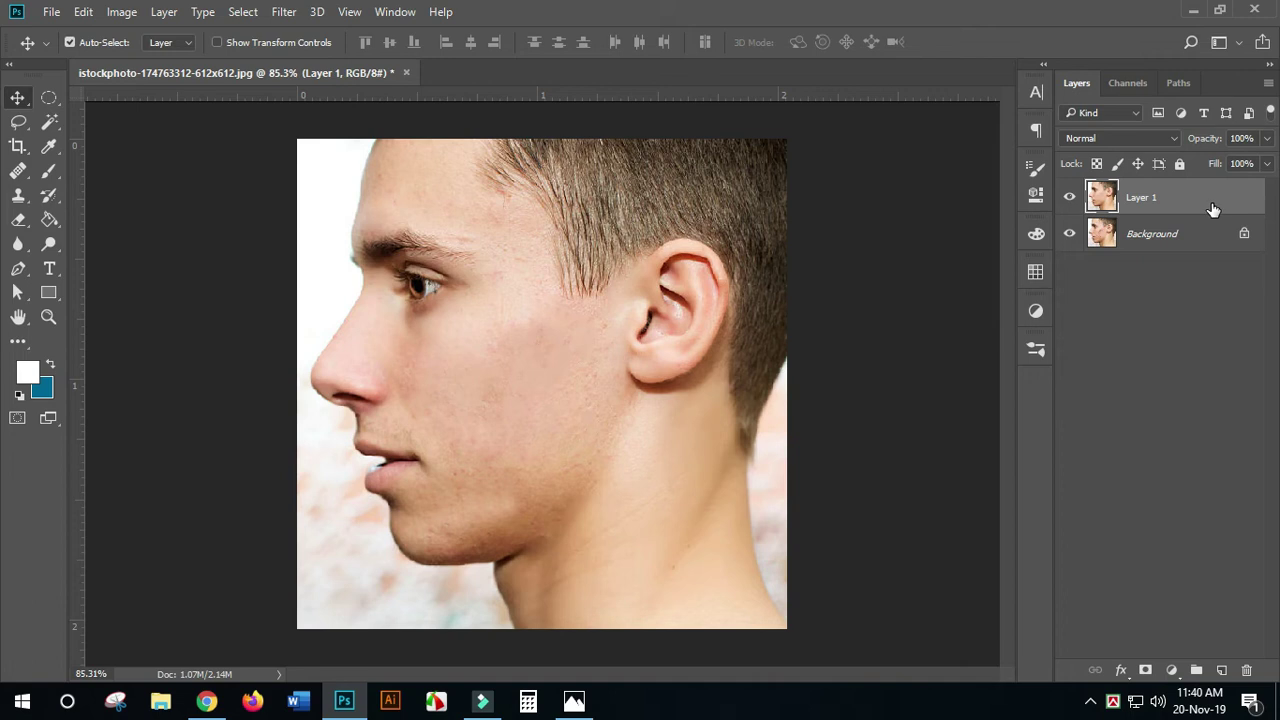
drag(1213, 209, 1222, 669)
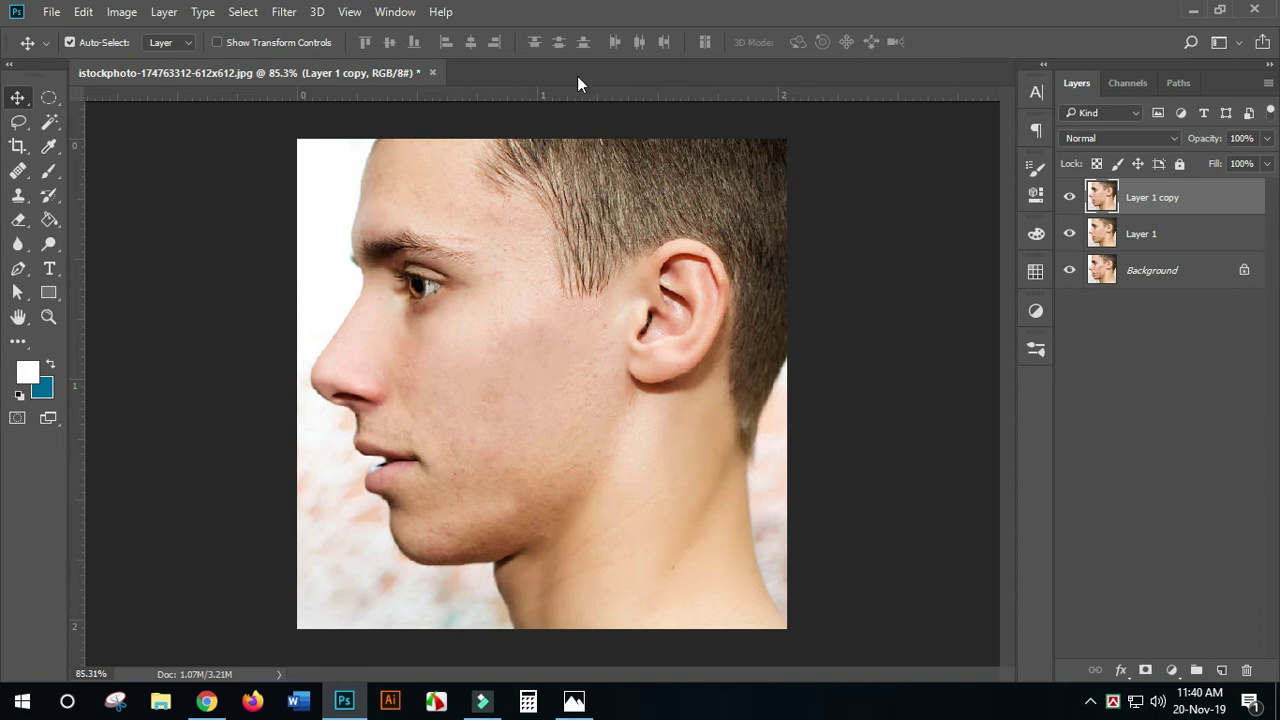
click(278, 13)
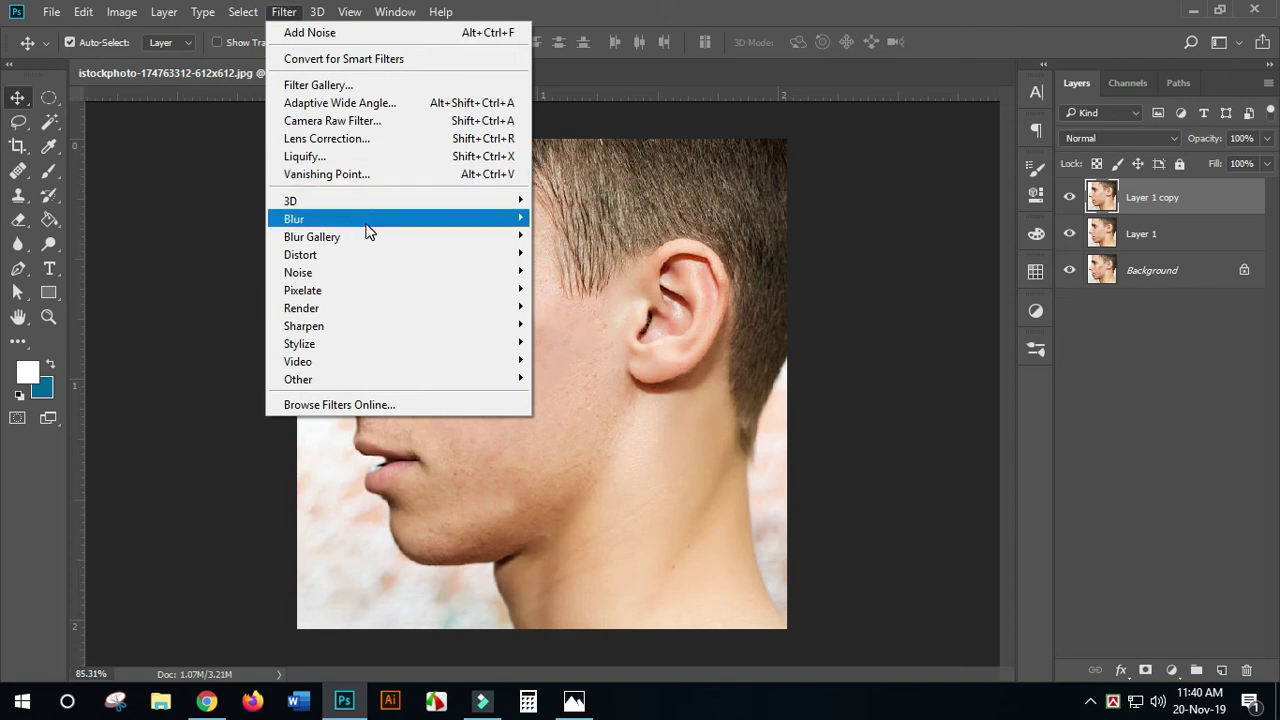
mouse_move(430, 231)
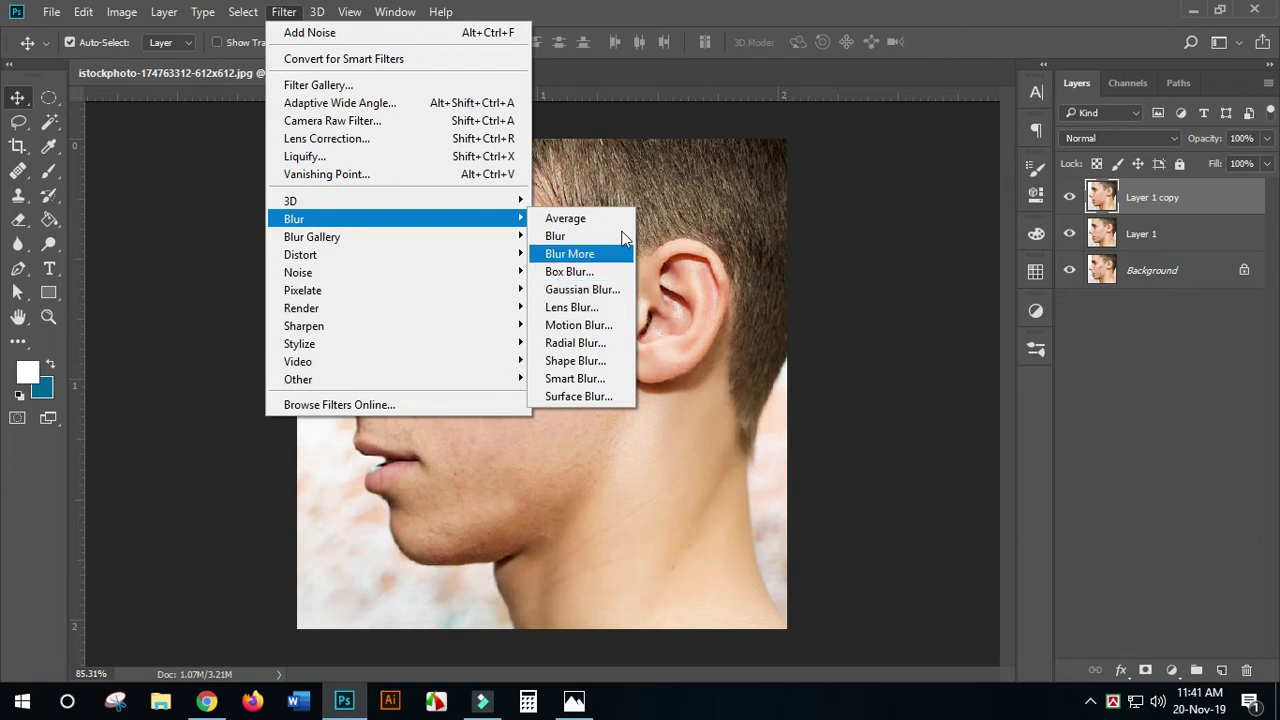
click(990, 20)
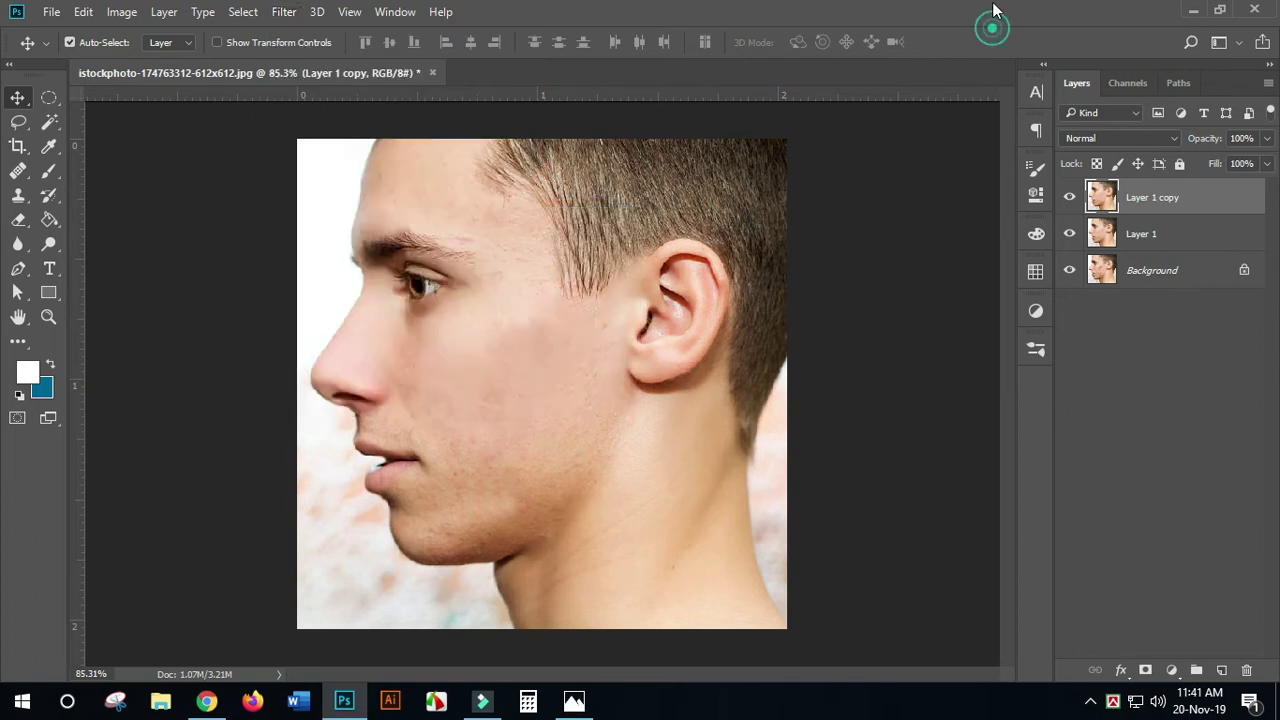
Apply a Gaussian Blur with a radius of 7.2 pixels to Layer 1 copy
click(283, 12)
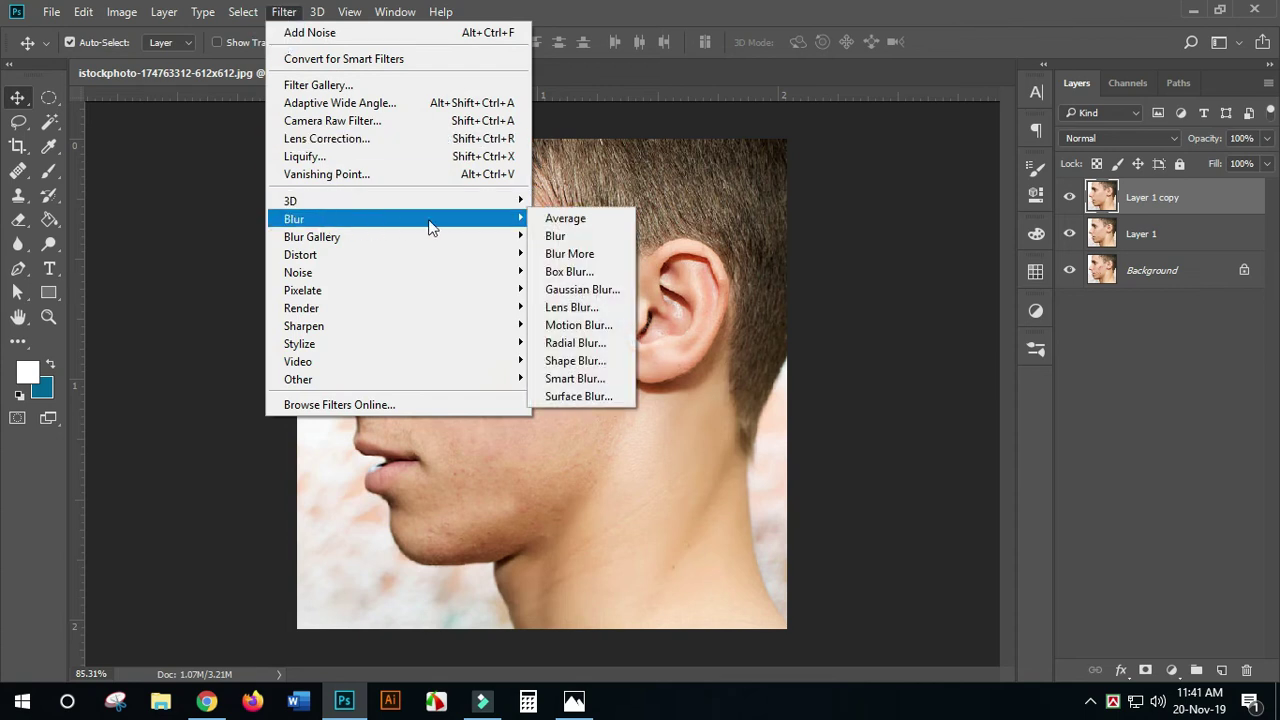
click(579, 290)
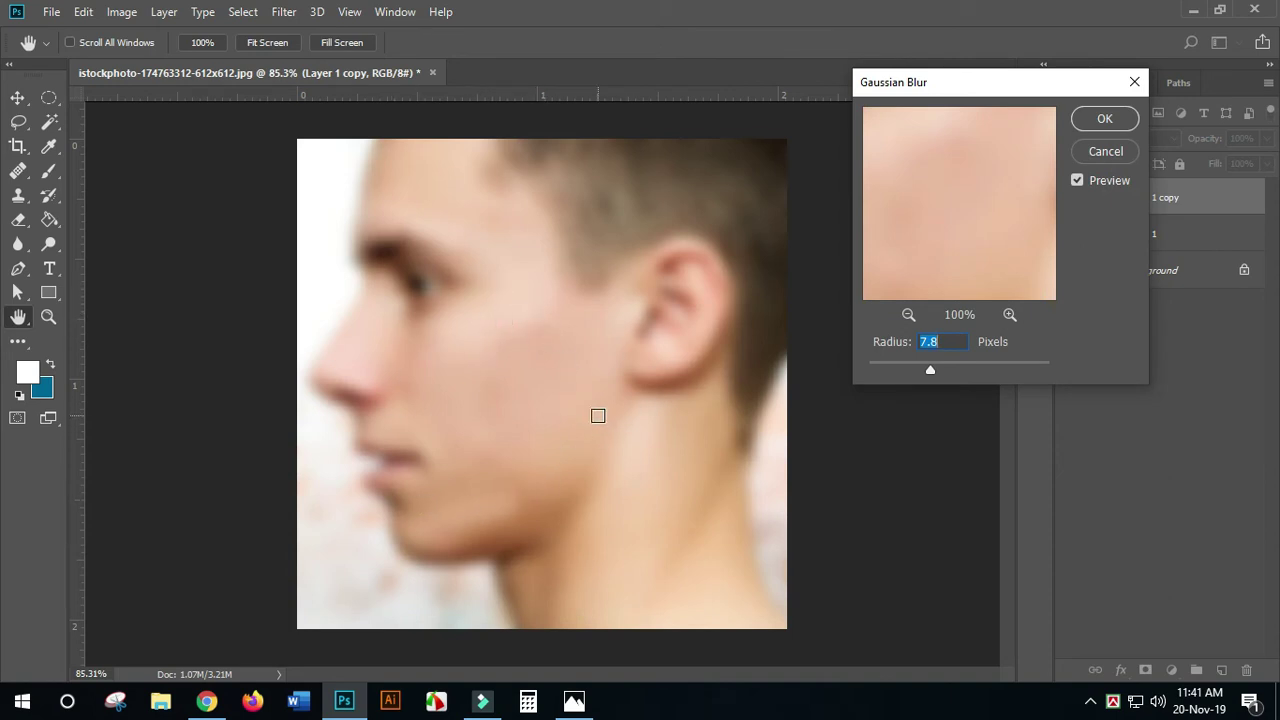
drag(933, 368, 919, 371)
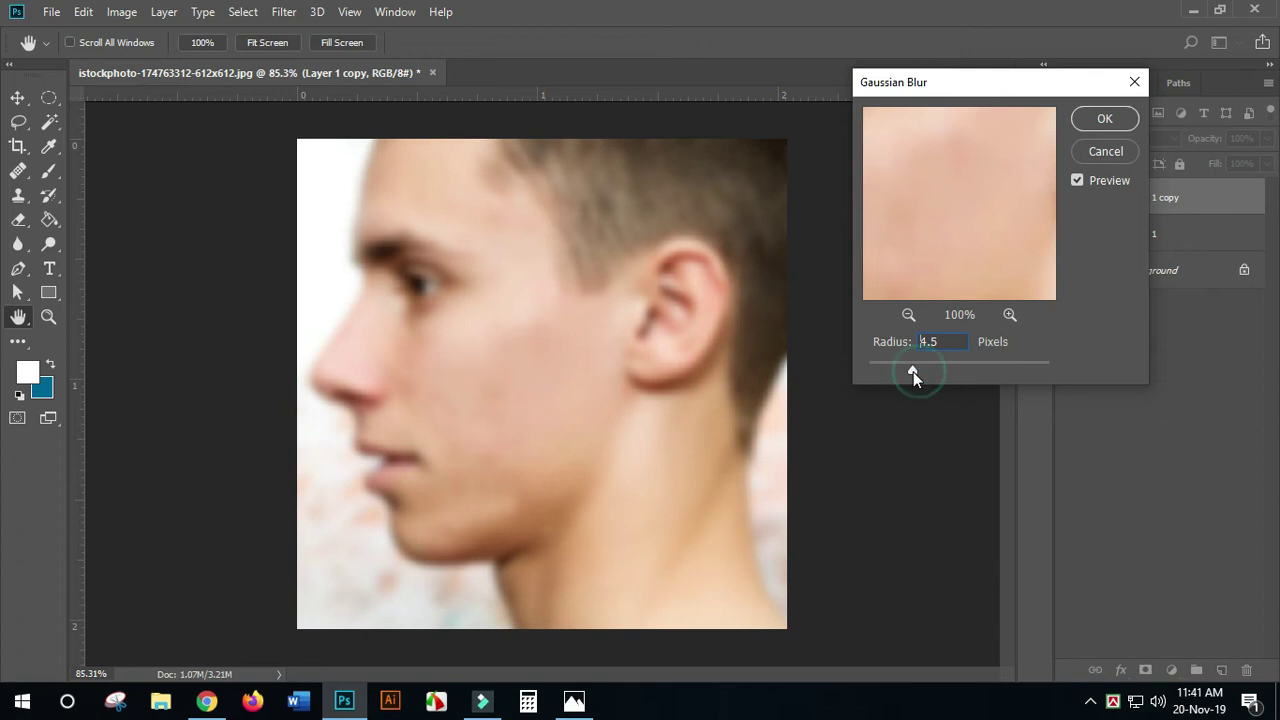
drag(913, 373, 923, 373)
click(928, 370)
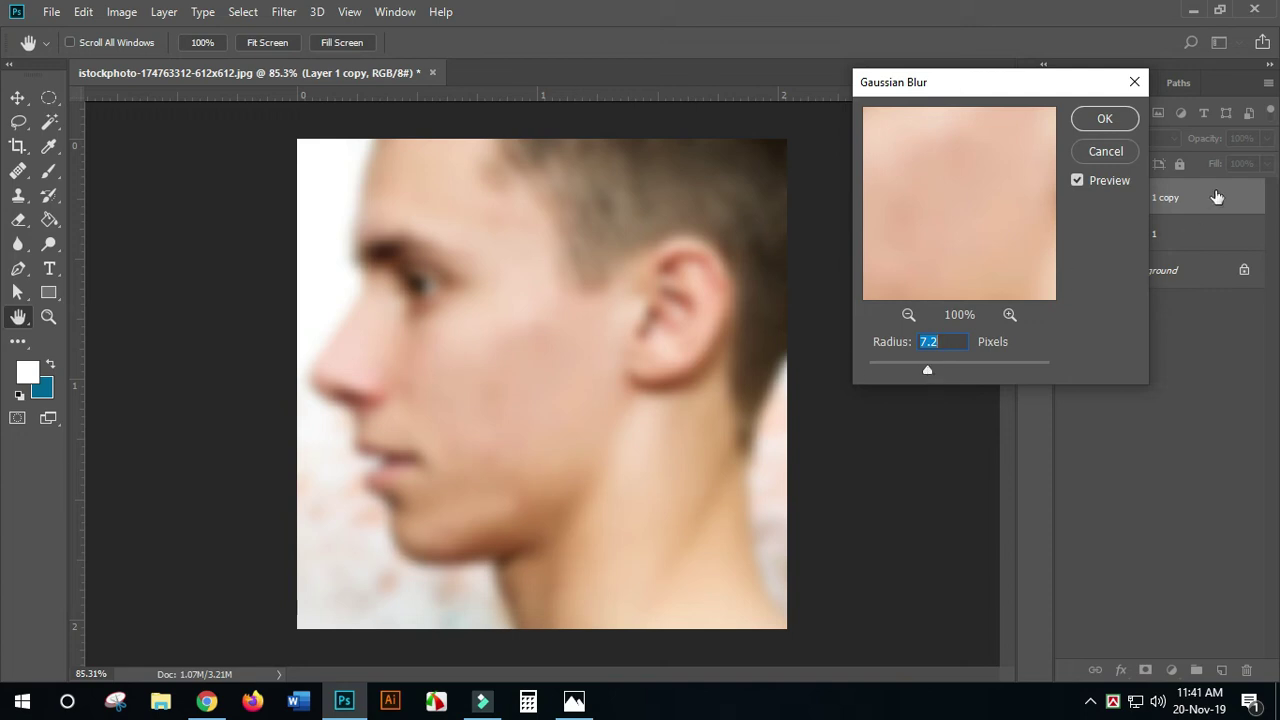
click(1104, 119)
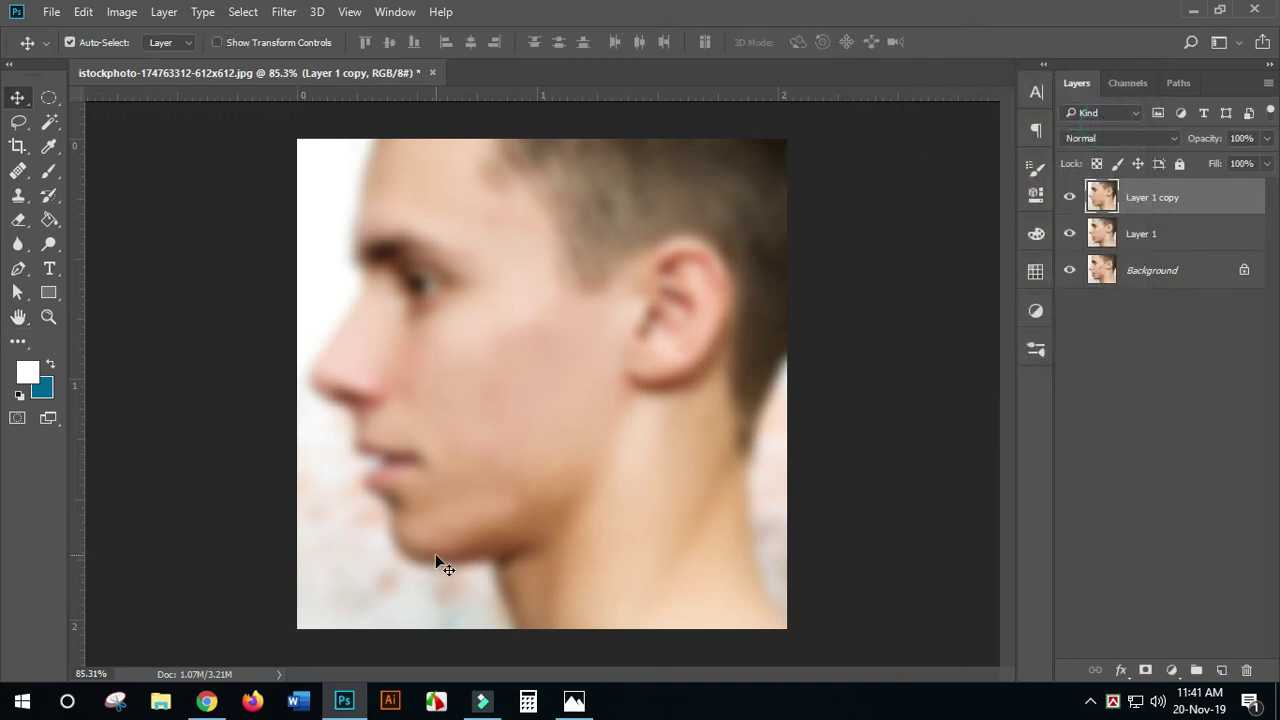
Inspect the blurred face and add a layer mask to Layer 1 copy
scroll(438, 550, up, 2)
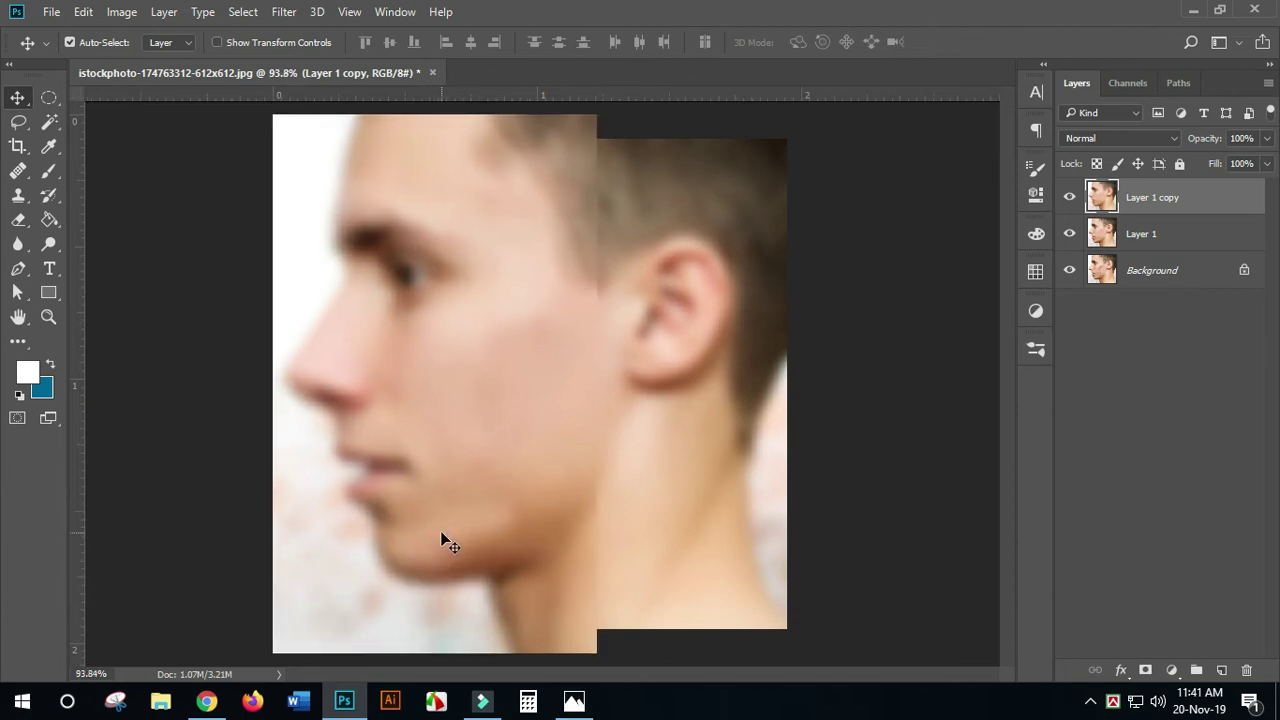
scroll(445, 542, down, 1)
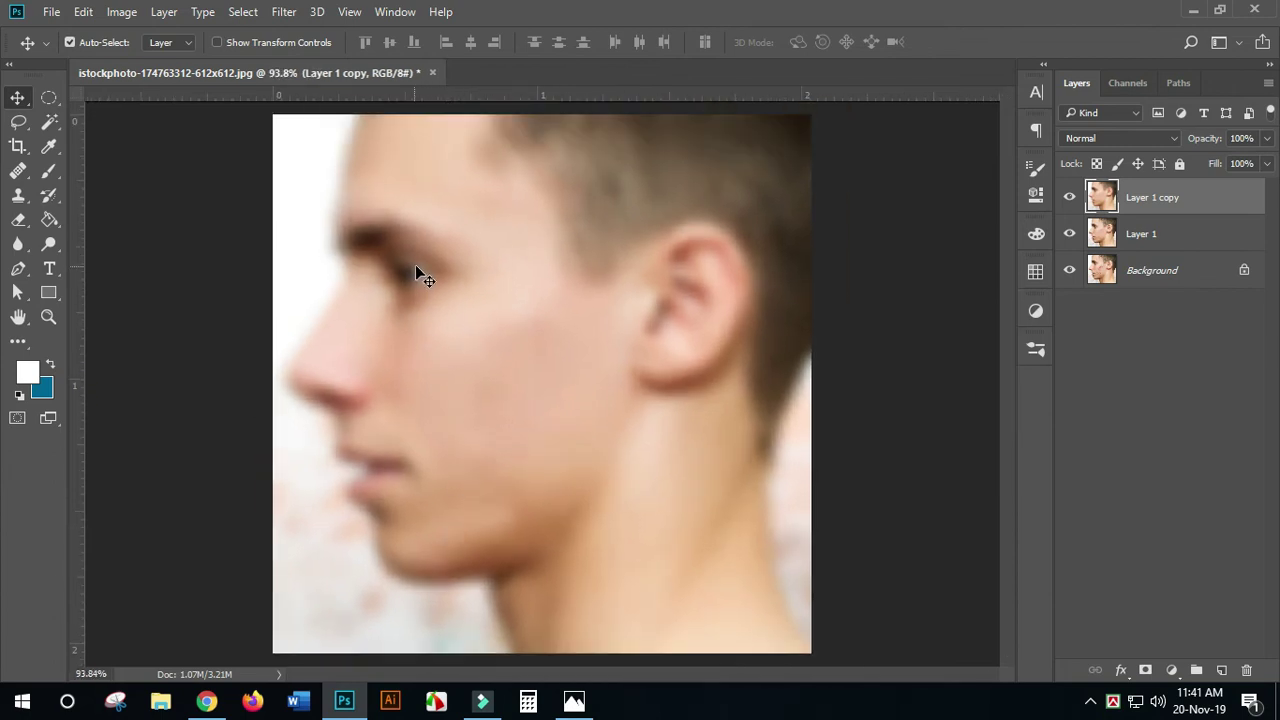
scroll(540, 550, down, 2)
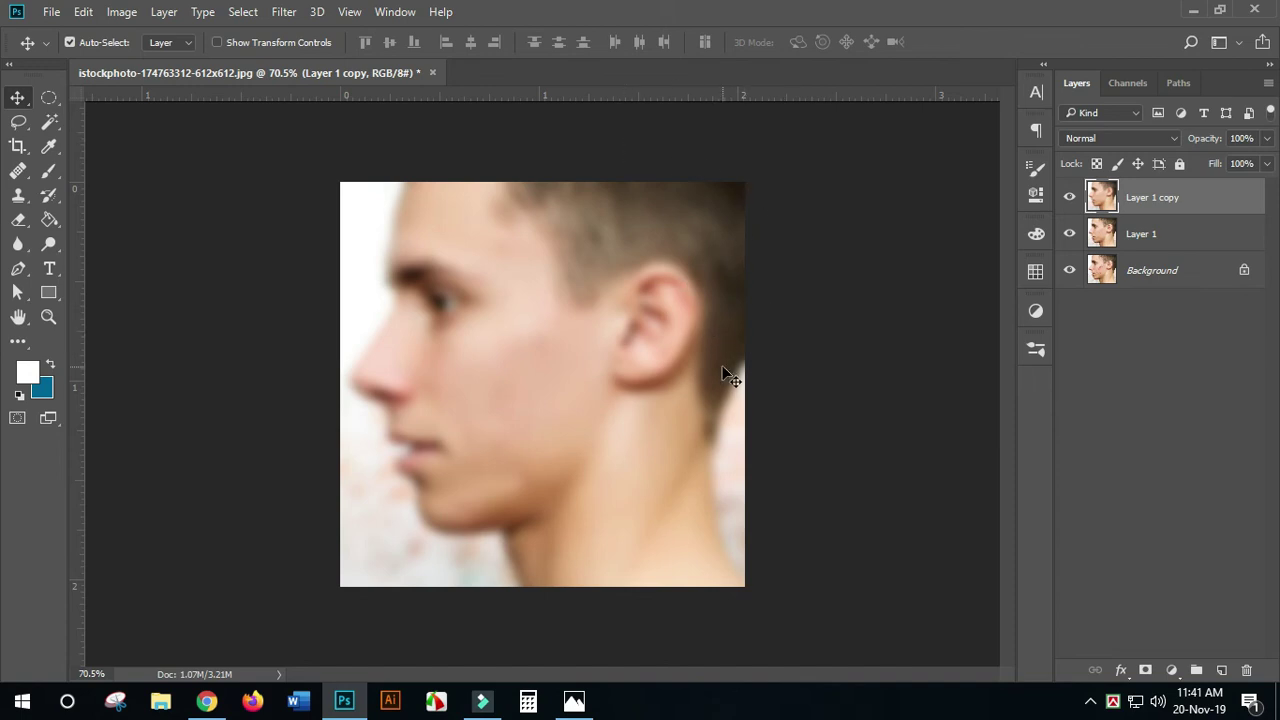
scroll(722, 365, up, 1)
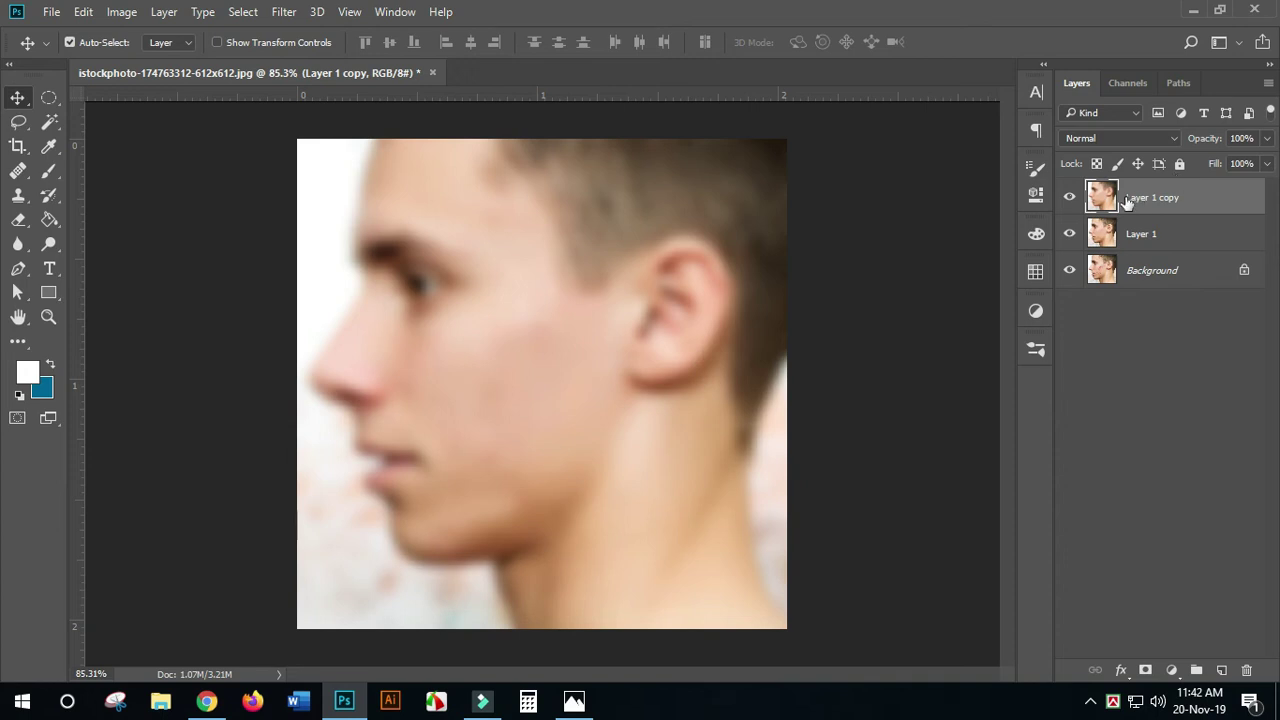
click(1146, 670)
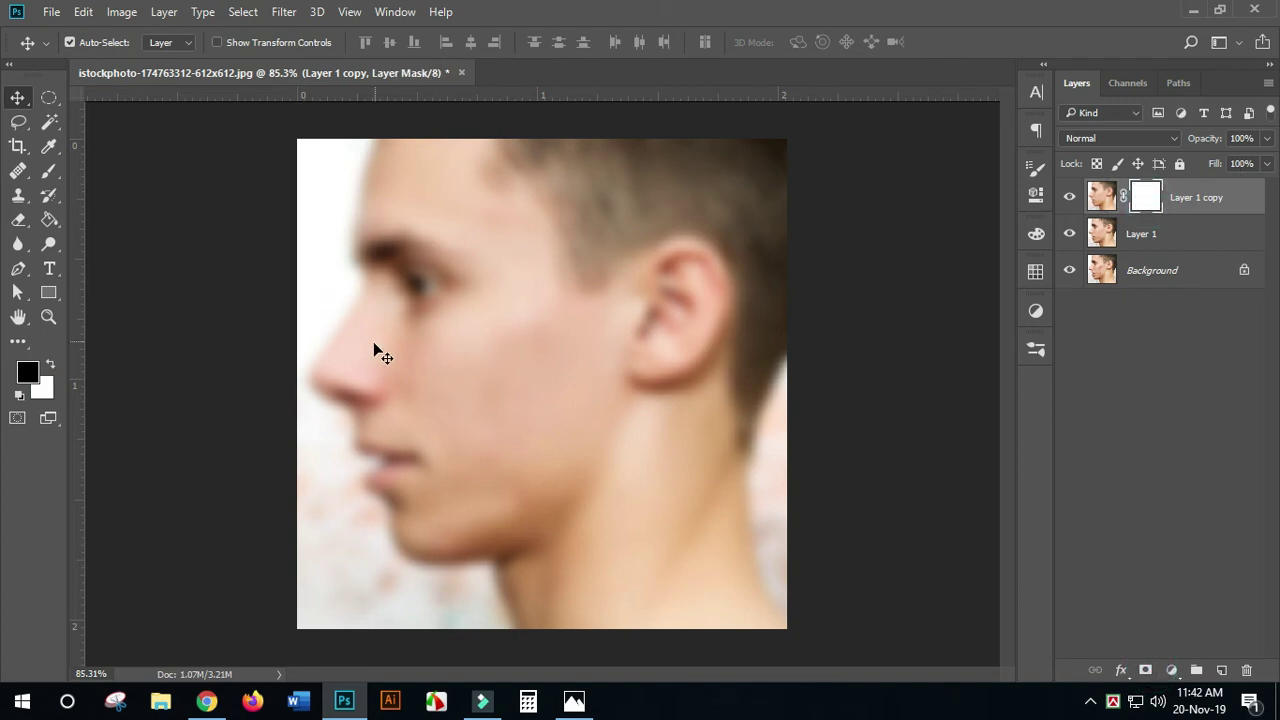
With the Brush tool at 100% opacity, paint black on the Layer 1 copy mask over the hair and back of the head
click(50, 172)
click(110, 173)
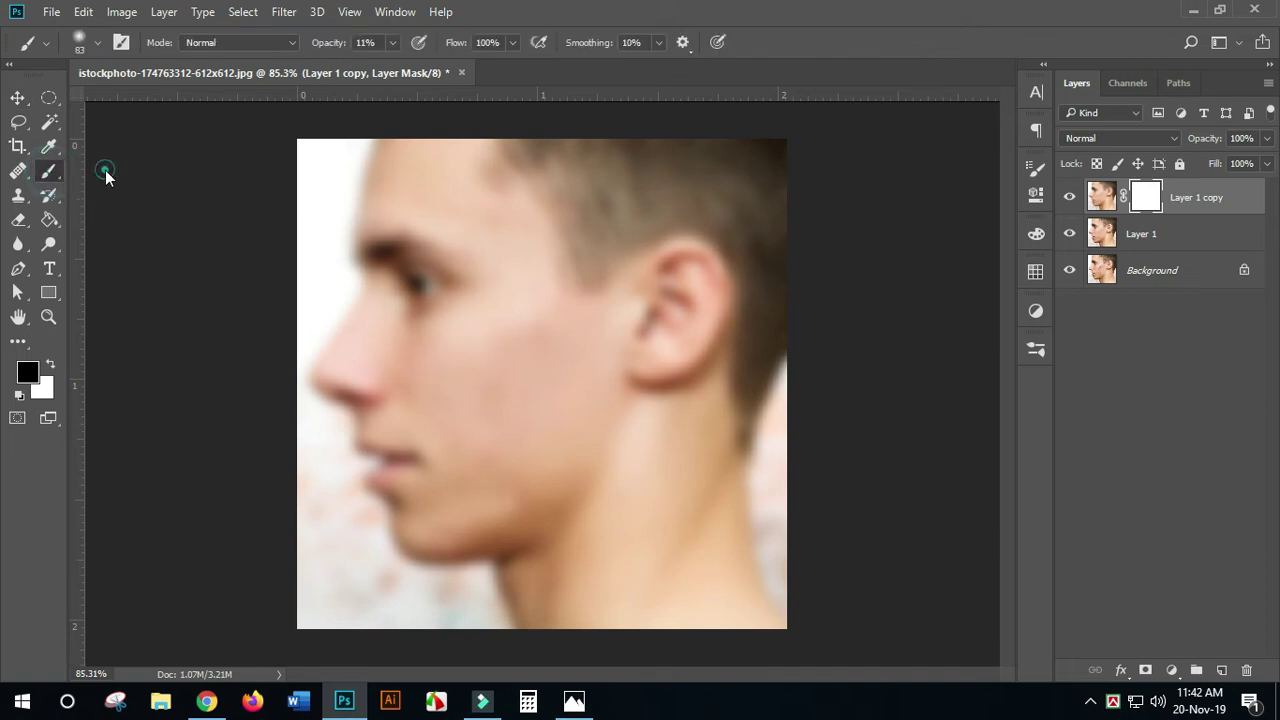
mouse_move(445, 268)
mouse_down()
mouse_move(392, 286)
mouse_move(426, 285)
mouse_up()
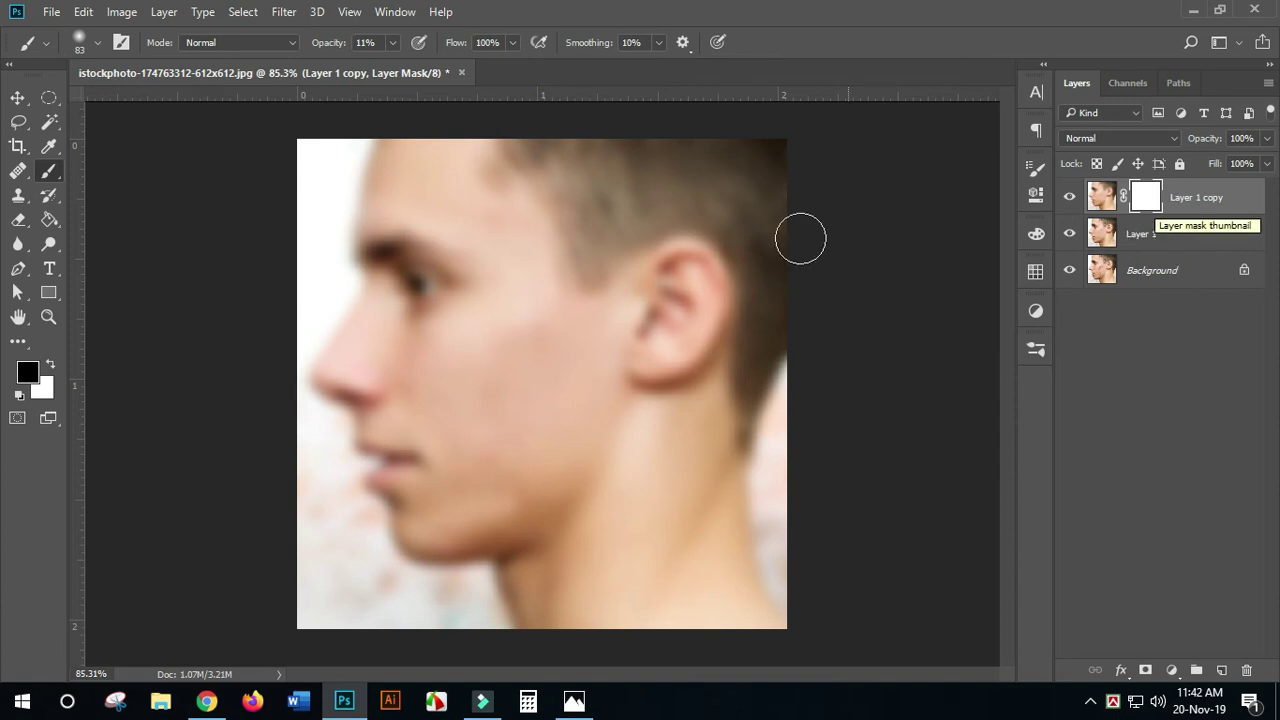
scroll(623, 303, up, 2)
drag(670, 208, 603, 297)
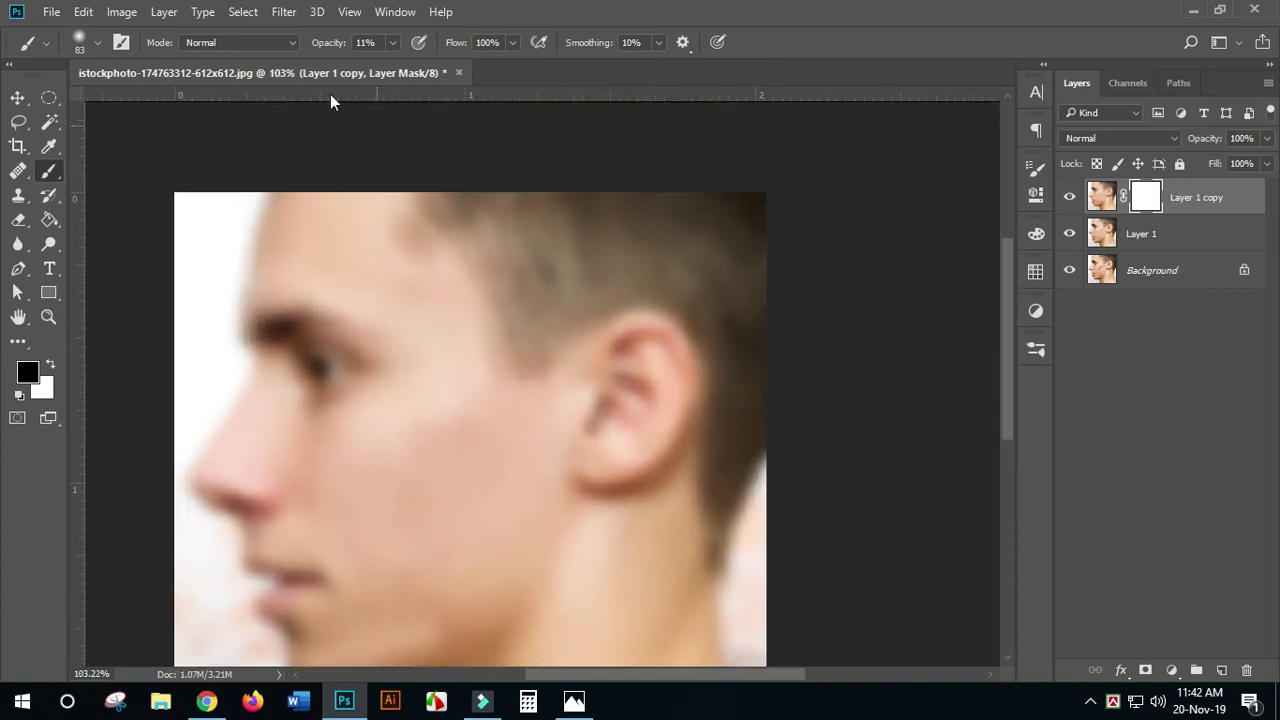
drag(322, 45, 568, 42)
mouse_move(677, 217)
mouse_down()
mouse_move(742, 239)
mouse_move(808, 300)
mouse_up()
mouse_move(771, 514)
mouse_down()
mouse_move(772, 372)
mouse_move(757, 305)
mouse_move(715, 253)
mouse_move(659, 223)
mouse_move(466, 178)
mouse_move(505, 216)
mouse_move(521, 264)
mouse_move(677, 262)
mouse_move(750, 306)
mouse_move(813, 285)
mouse_move(774, 446)
mouse_up()
key(space)
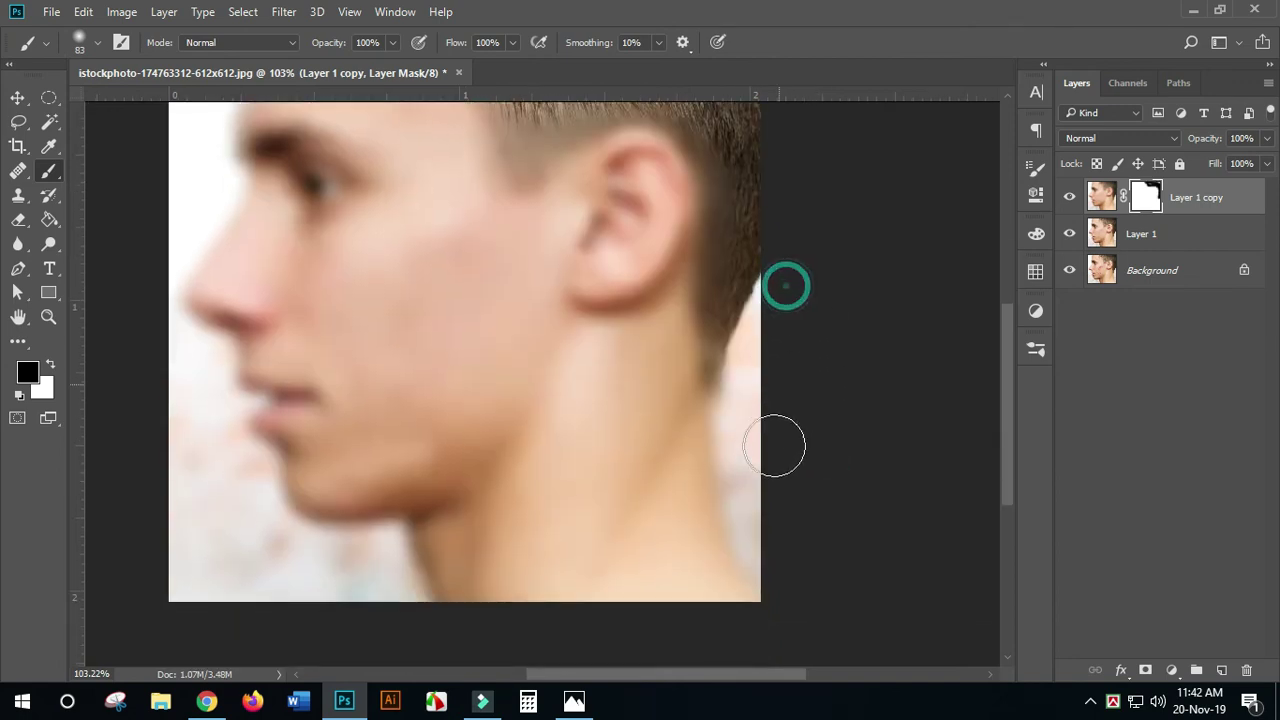
mouse_move(766, 289)
mouse_down()
mouse_move(751, 423)
mouse_move(743, 330)
mouse_move(746, 410)
mouse_up()
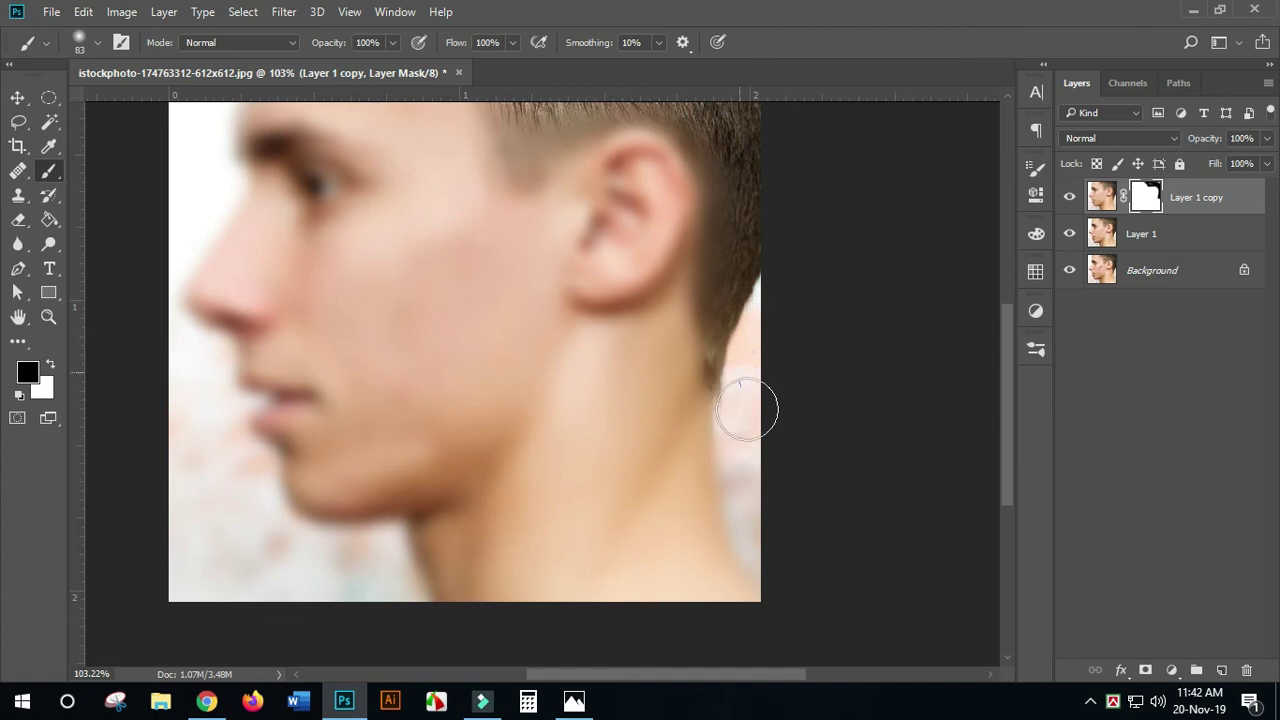
Mask the blur off the background behind the neck, below the chin and in front of the face
drag(737, 614, 830, 490)
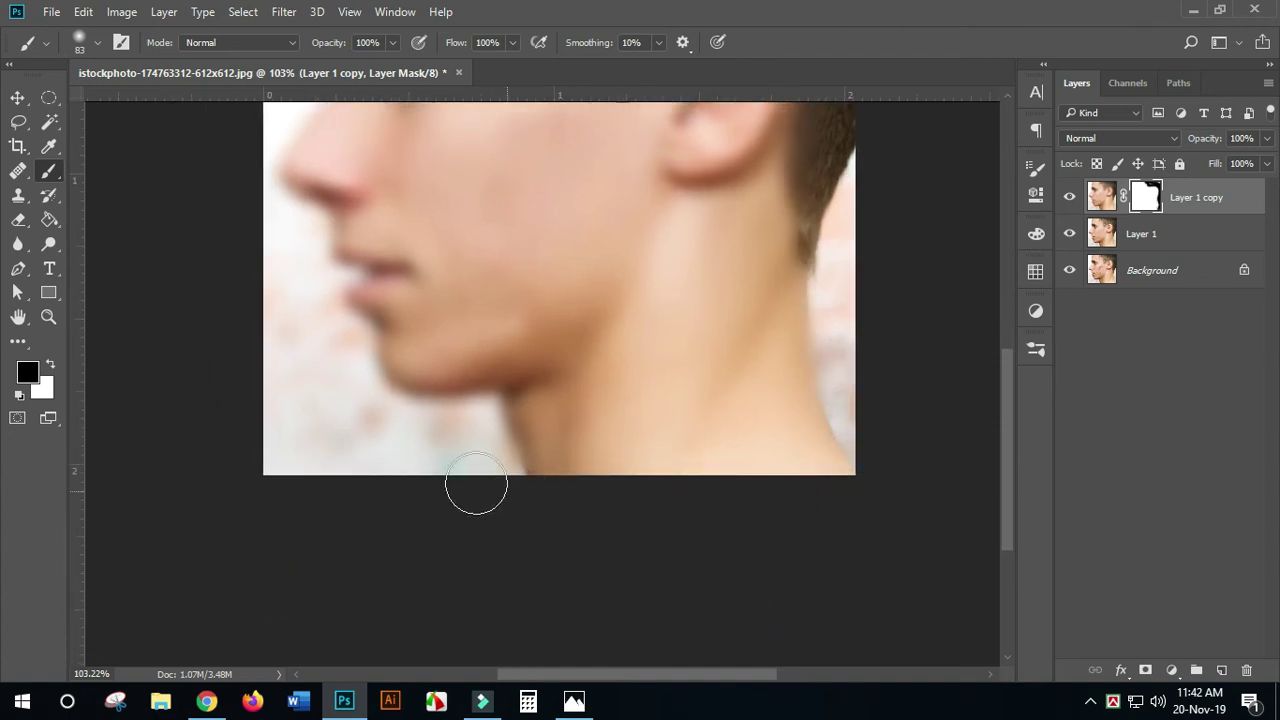
drag(326, 423, 358, 503)
drag(254, 331, 247, 533)
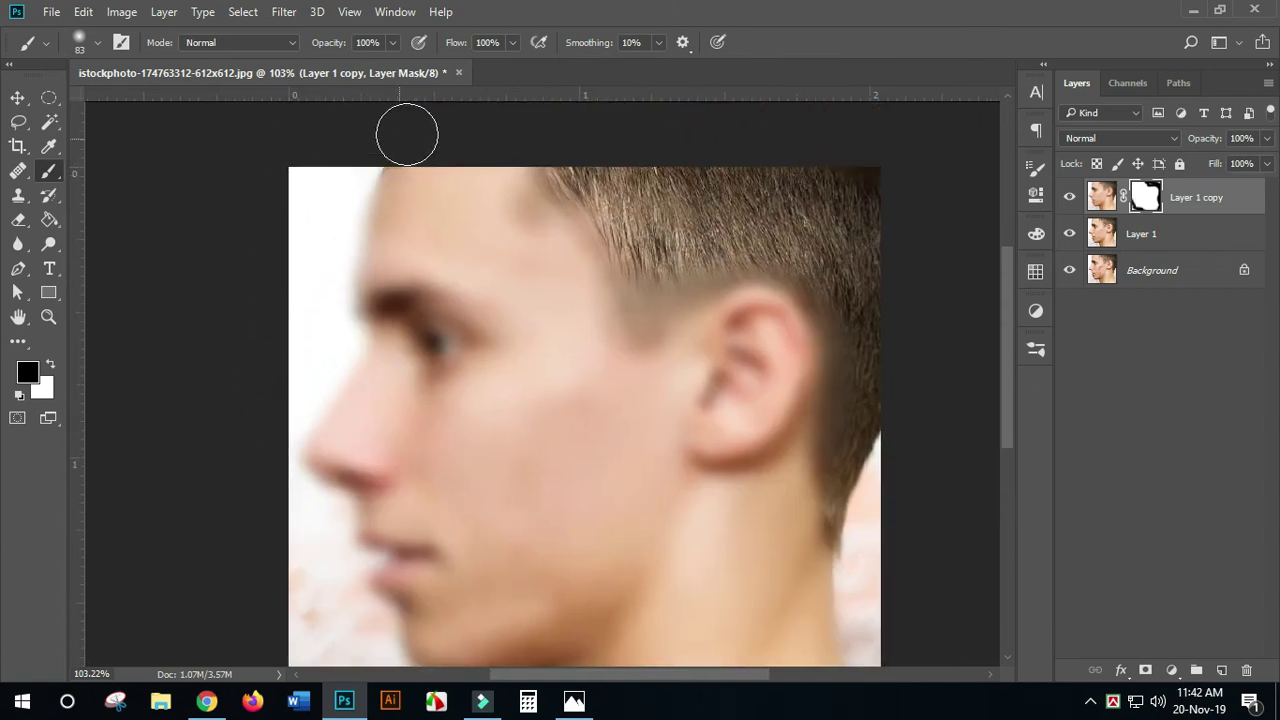
Paint the mask black over the hair around the ear, along the back of the head and at the temple hairline
mouse_move(669, 283)
mouse_down()
mouse_move(736, 243)
mouse_move(791, 244)
mouse_move(821, 262)
mouse_move(860, 326)
mouse_move(862, 476)
mouse_up()
drag(860, 475, 836, 341)
mouse_move(856, 330)
mouse_down()
mouse_move(871, 460)
mouse_move(848, 360)
mouse_up()
drag(844, 281, 860, 435)
drag(851, 364, 868, 525)
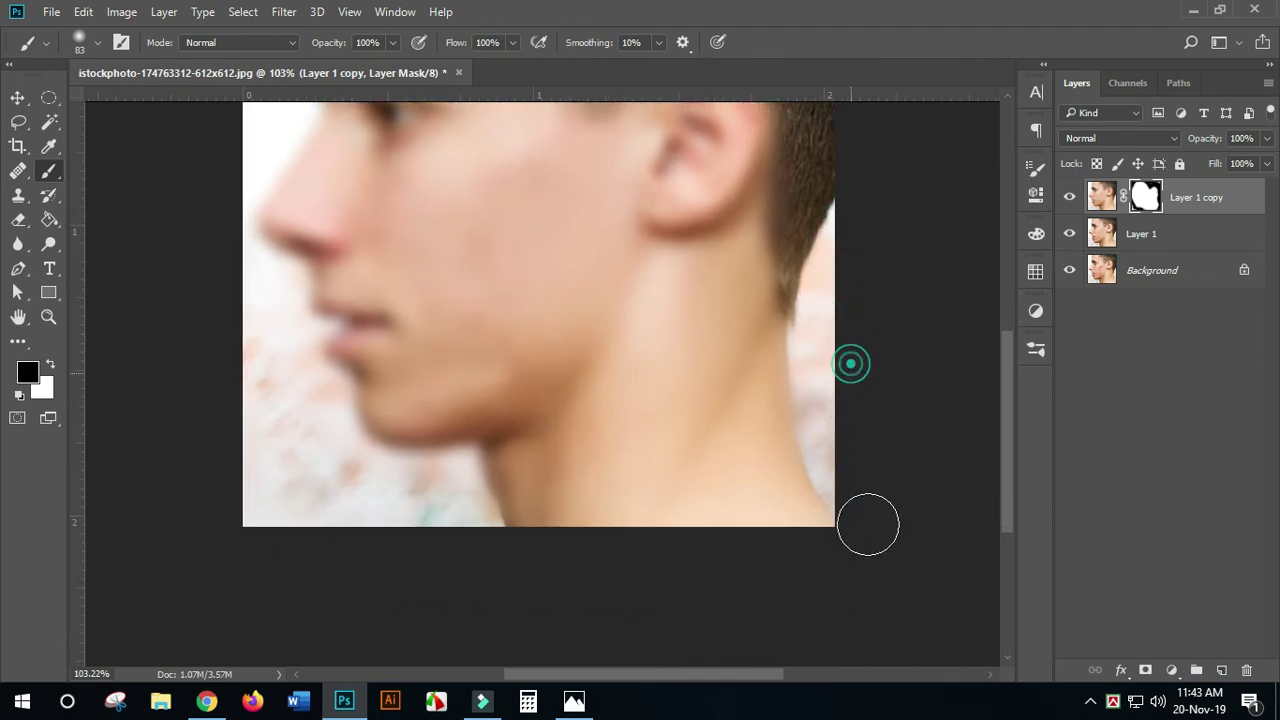
scroll(431, 571, up, 2)
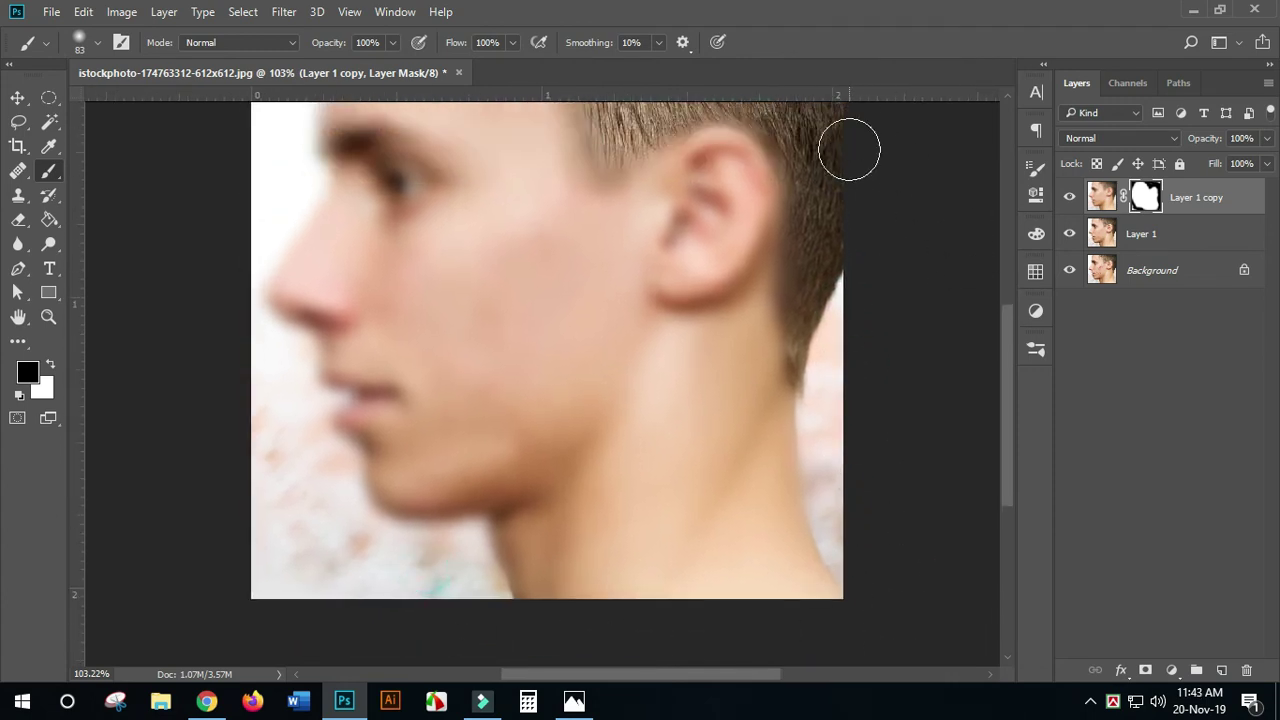
scroll(849, 150, up, 2)
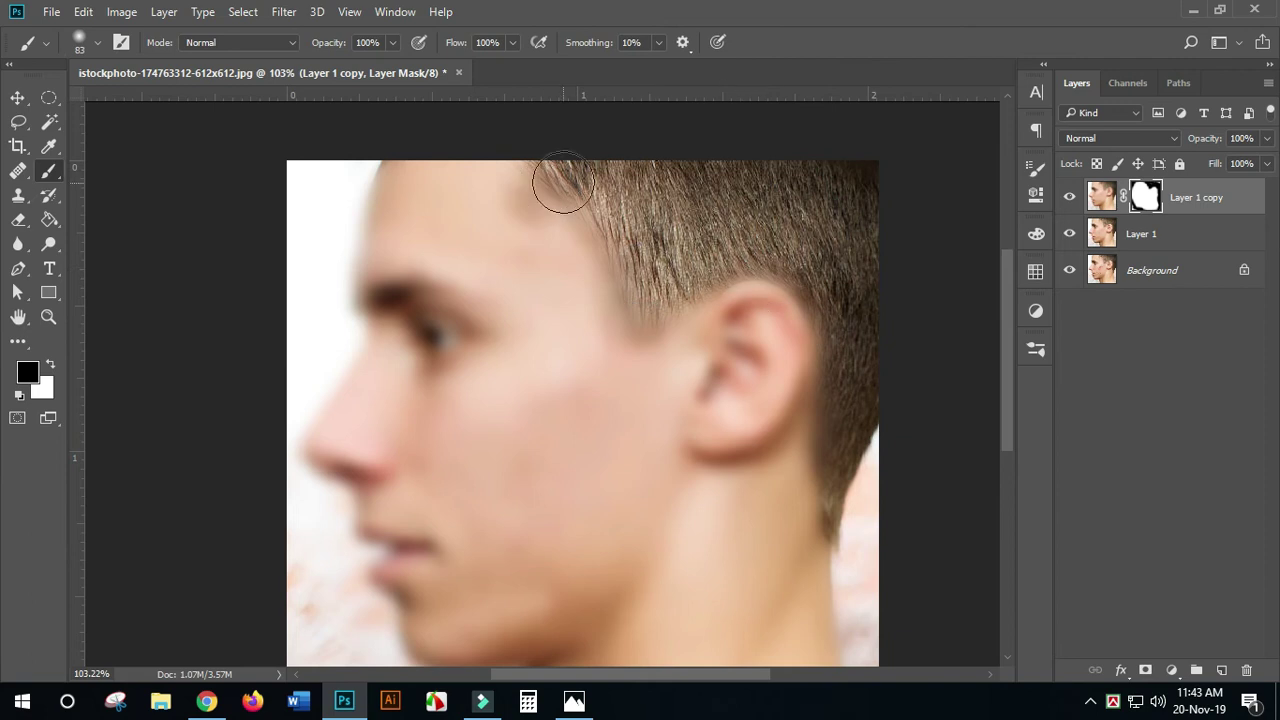
scroll(274, 234, down, 2)
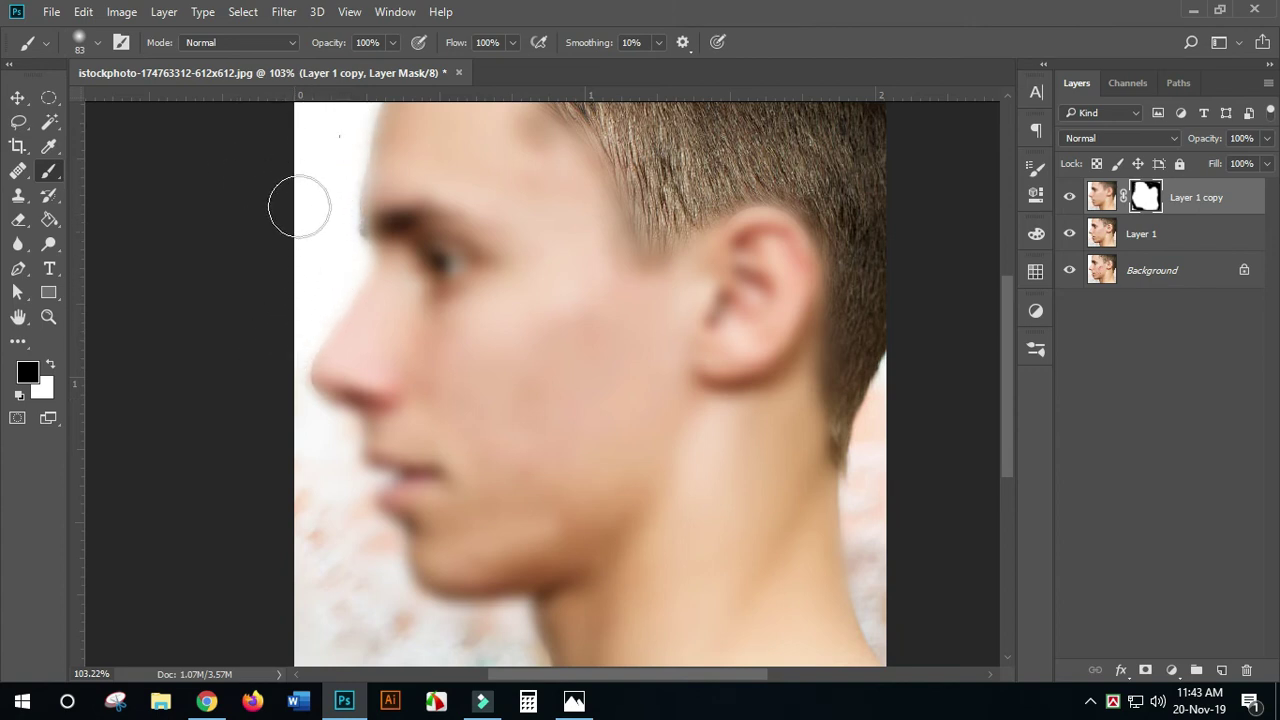
Clear the remaining blur from the background at the outer edges of the photo, keeping clear of the face
scroll(297, 228, up, 3)
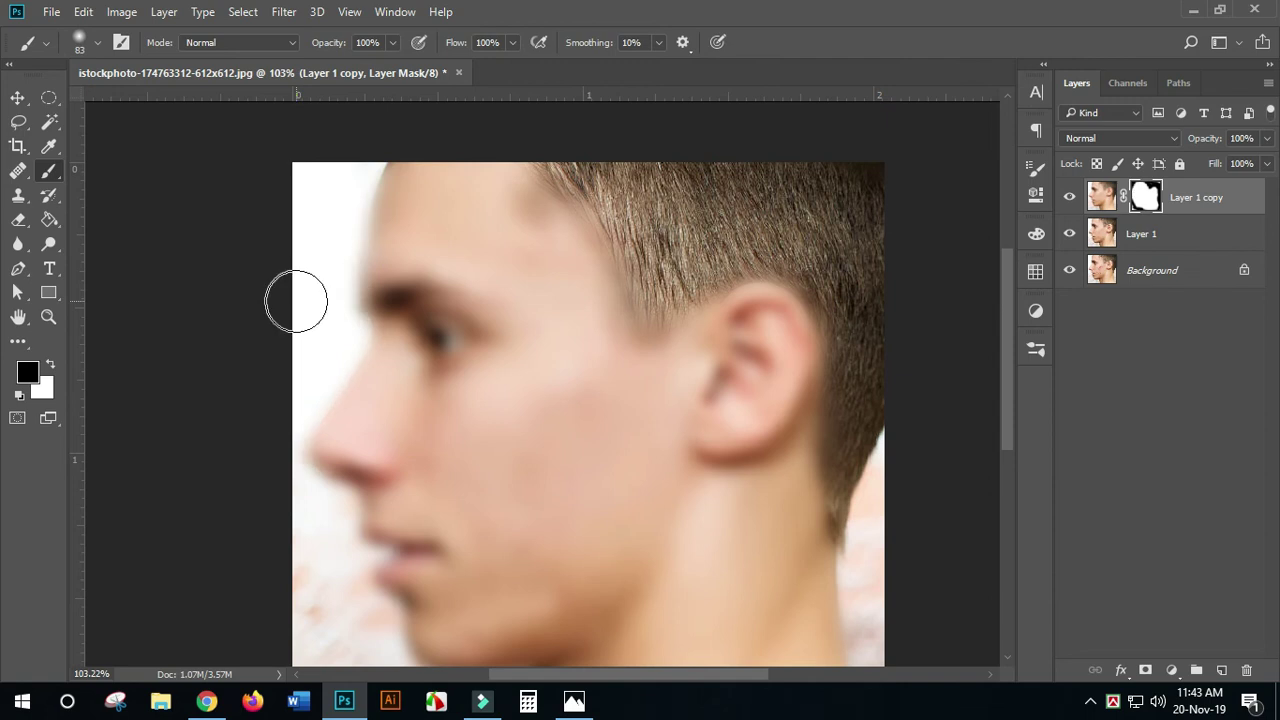
drag(264, 343, 278, 182)
click(286, 349)
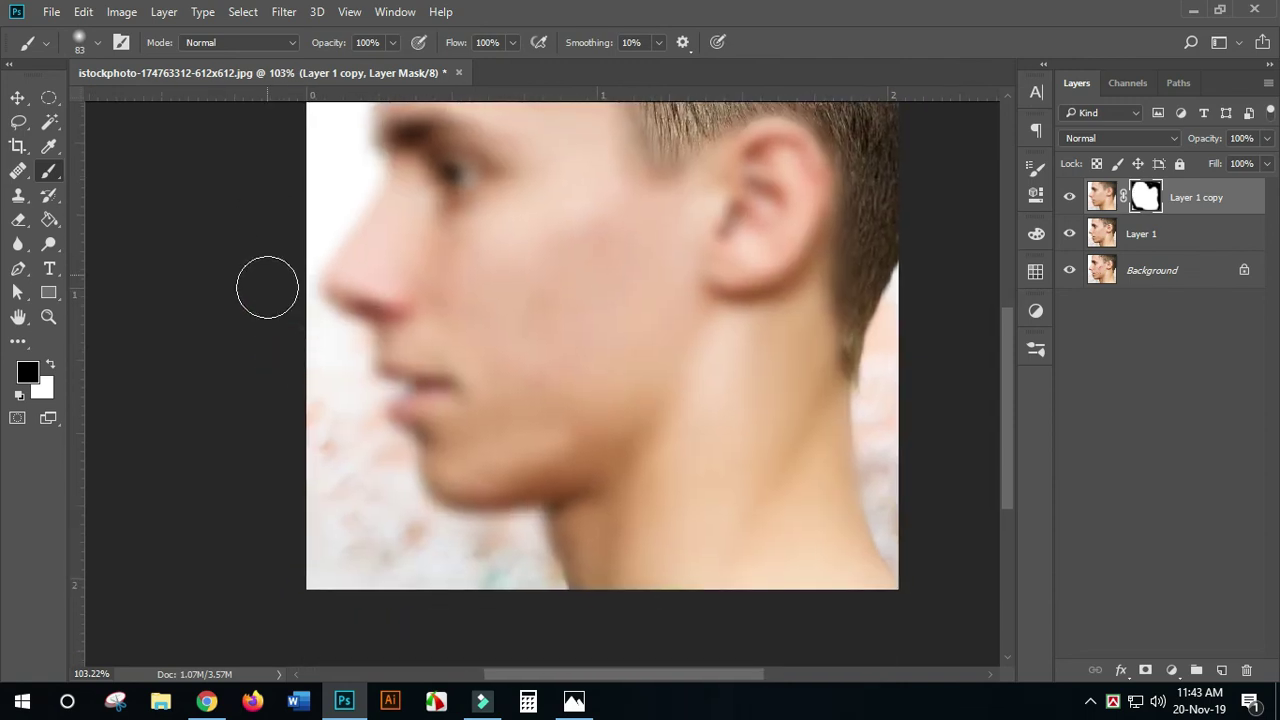
drag(269, 426, 222, 286)
drag(910, 164, 822, 565)
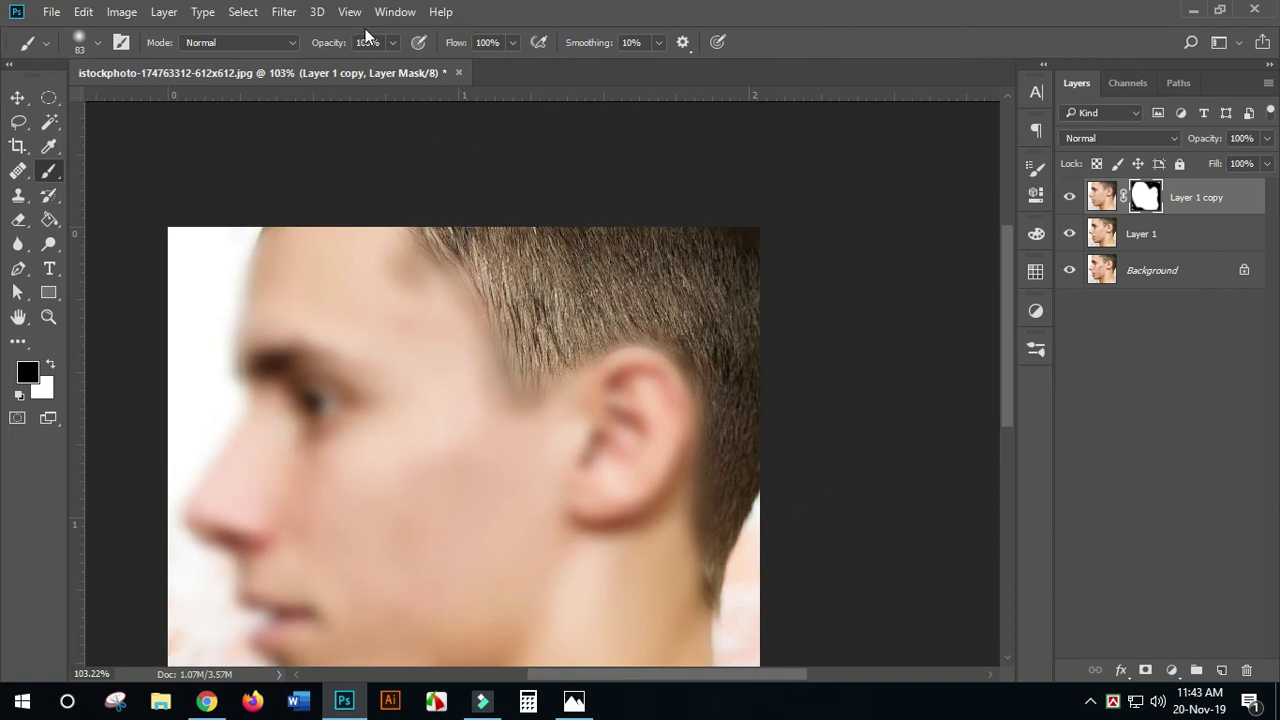
Lower the brush opacity to 25% and partly unmask the sharp detail along the upper rim of the ear
click(397, 42)
drag(370, 57, 327, 64)
drag(782, 434, 735, 364)
mouse_move(686, 315)
mouse_down()
mouse_move(660, 299)
mouse_move(669, 323)
mouse_move(644, 325)
mouse_move(636, 281)
mouse_move(656, 328)
mouse_move(600, 285)
mouse_up()
click(600, 285)
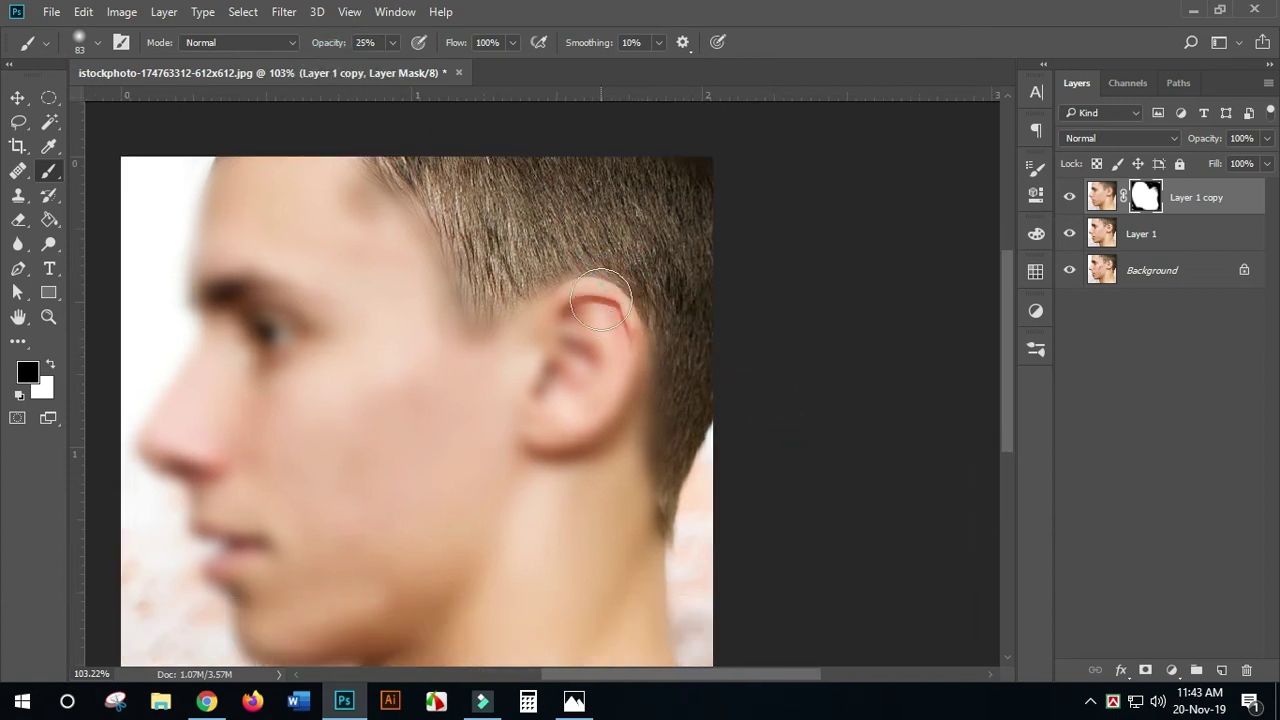
Set the brush opacity to 22% and bring back sharp detail in the upper and inner ear
drag(337, 48, 333, 48)
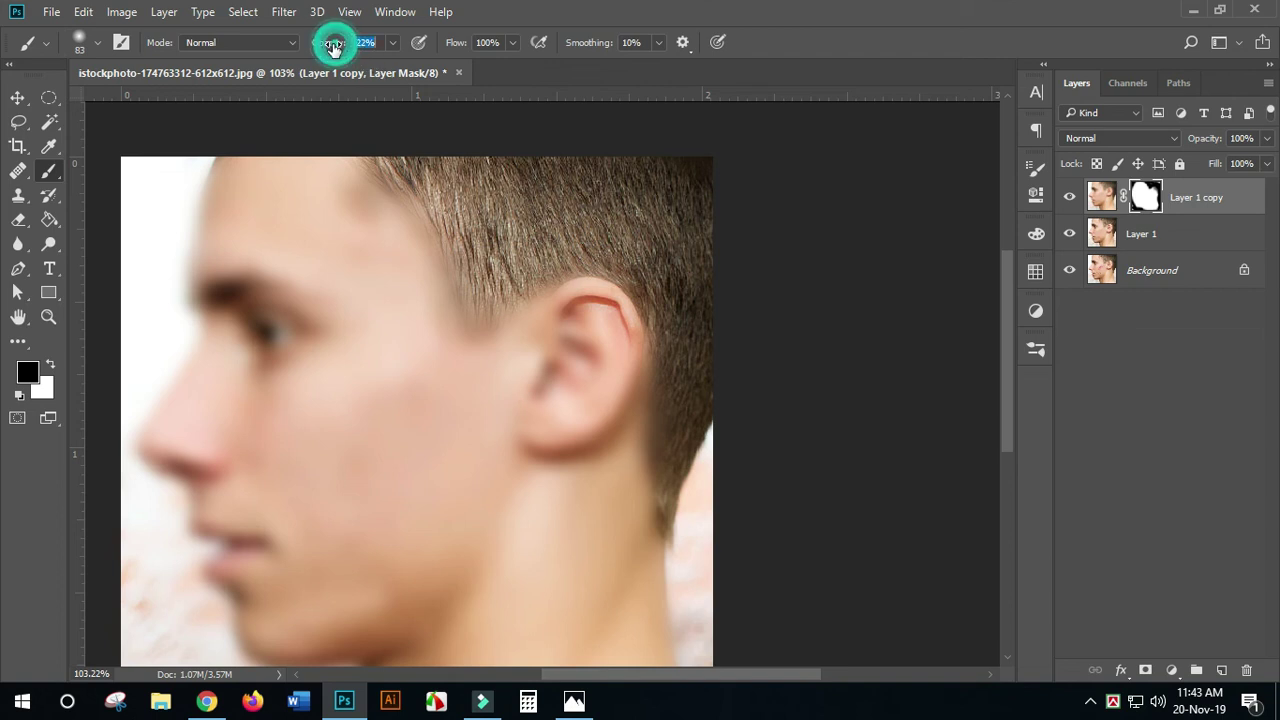
click(603, 249)
click(578, 296)
mouse_move(566, 300)
mouse_down()
mouse_move(547, 306)
mouse_move(563, 349)
mouse_up()
Paint the mask along the hair edge behind the ear down to the nape to restore its sharpness
mouse_move(674, 356)
mouse_down()
mouse_move(674, 422)
mouse_move(660, 400)
mouse_move(654, 447)
mouse_up()
drag(677, 383, 685, 450)
mouse_move(697, 414)
mouse_down()
mouse_move(700, 520)
mouse_move(698, 370)
mouse_up()
click(666, 288)
click(666, 320)
click(665, 358)
mouse_move(686, 414)
mouse_down()
mouse_move(682, 497)
mouse_move(687, 484)
mouse_move(725, 495)
mouse_move(662, 511)
mouse_move(695, 399)
mouse_move(655, 551)
mouse_move(690, 495)
mouse_up()
click(665, 305)
click(652, 302)
Paint the mask over the front of the ear, the earlobe and the sideburn to restore their detail
click(563, 308)
click(576, 267)
click(517, 237)
drag(523, 249, 530, 318)
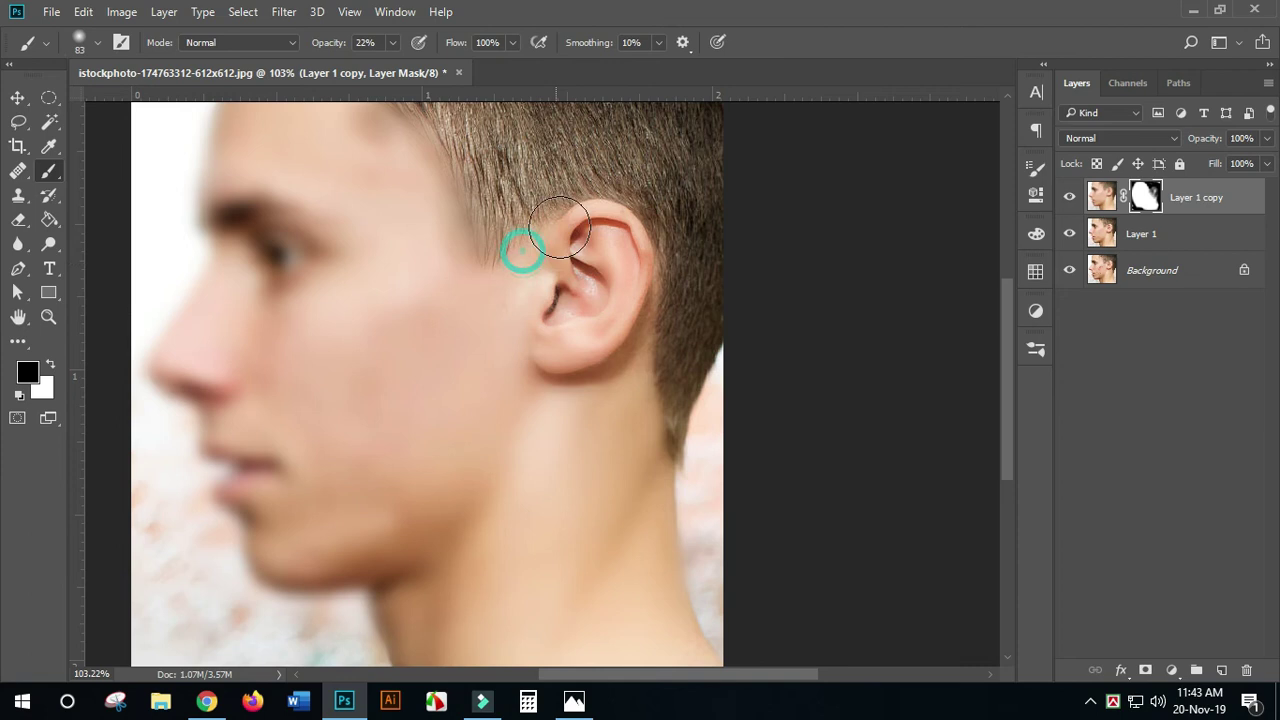
drag(572, 220, 600, 359)
drag(540, 327, 527, 372)
click(515, 358)
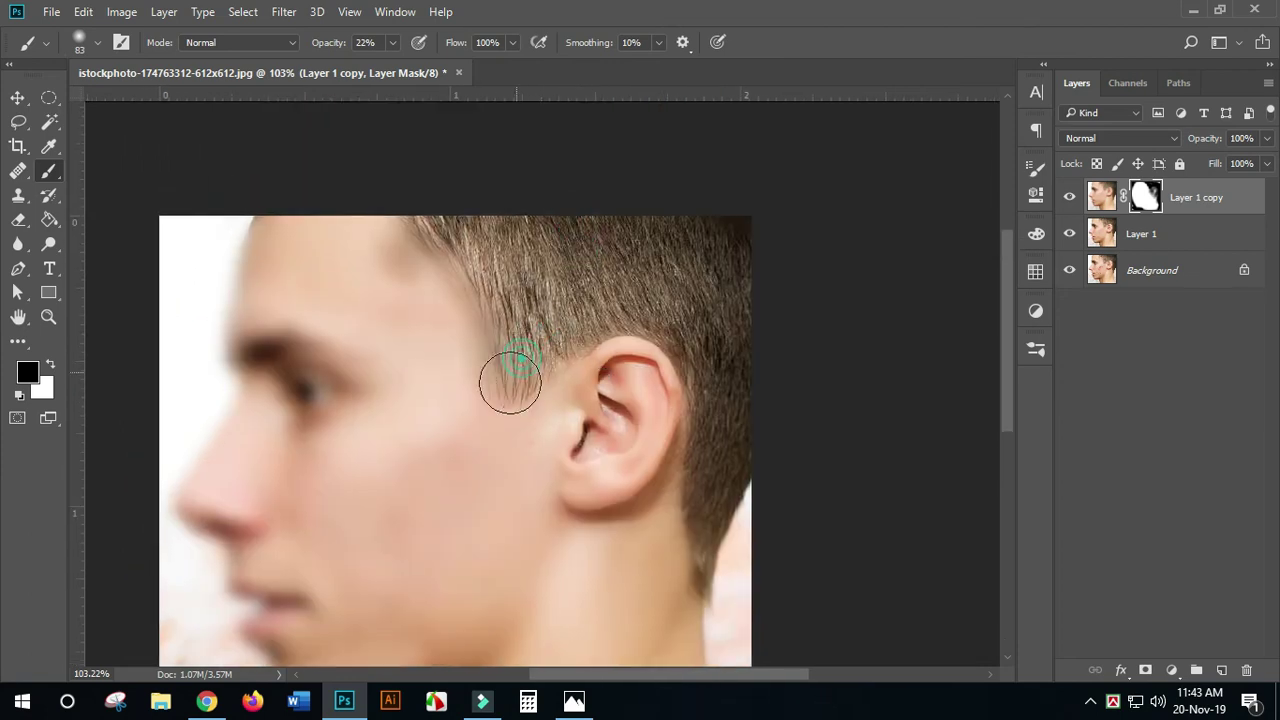
Restore the sharp hair strands along the hairline from the sideburn up to the top of the forehead
click(490, 298)
click(466, 260)
click(469, 209)
click(423, 200)
click(437, 248)
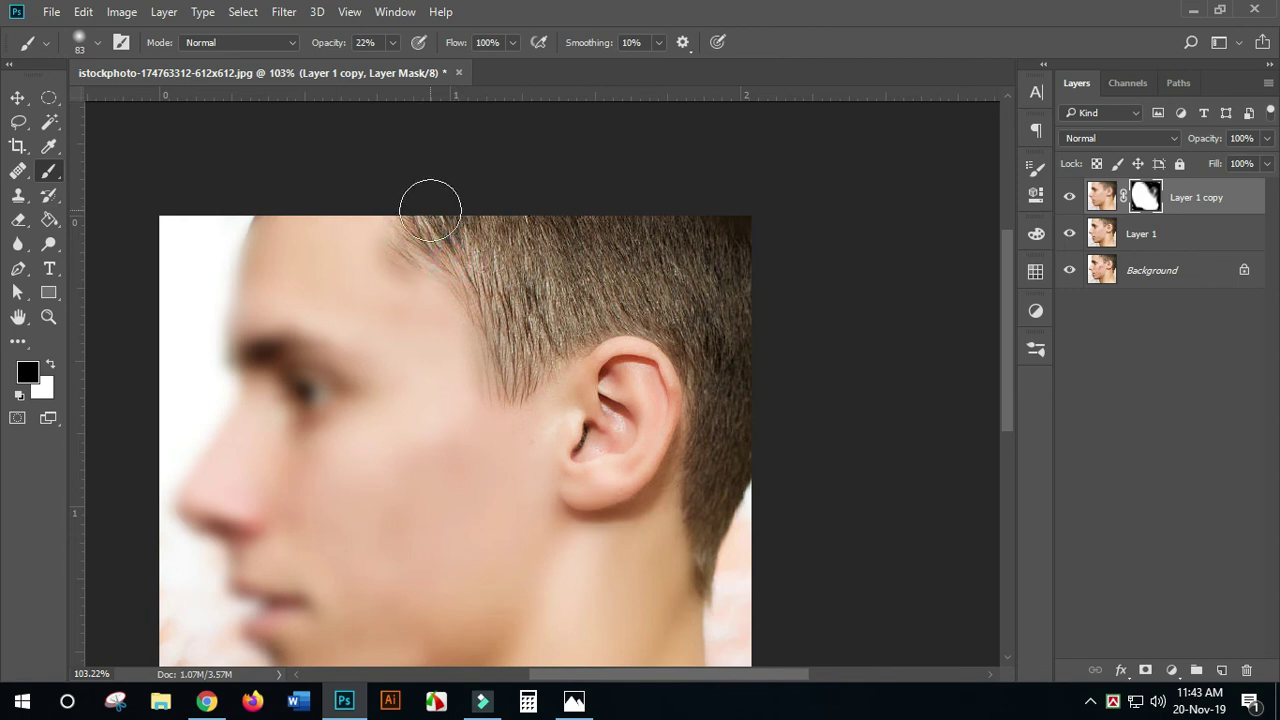
click(430, 236)
click(470, 262)
click(460, 251)
Refine the mask over the hair just above the ear
drag(562, 365, 566, 294)
click(566, 266)
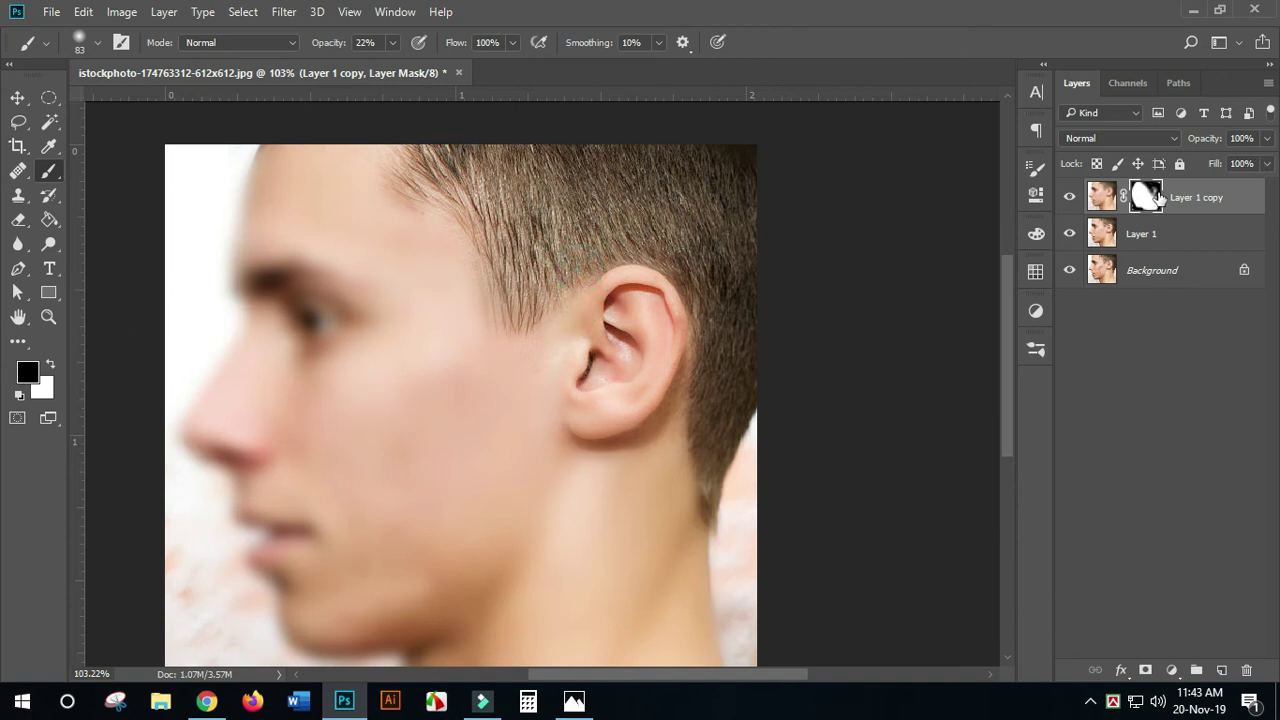
click(557, 260)
click(612, 262)
Restore sharp edges behind the ear, at the nape hairline and under the earlobe by painting on the mask
drag(690, 385, 688, 320)
click(694, 320)
click(724, 387)
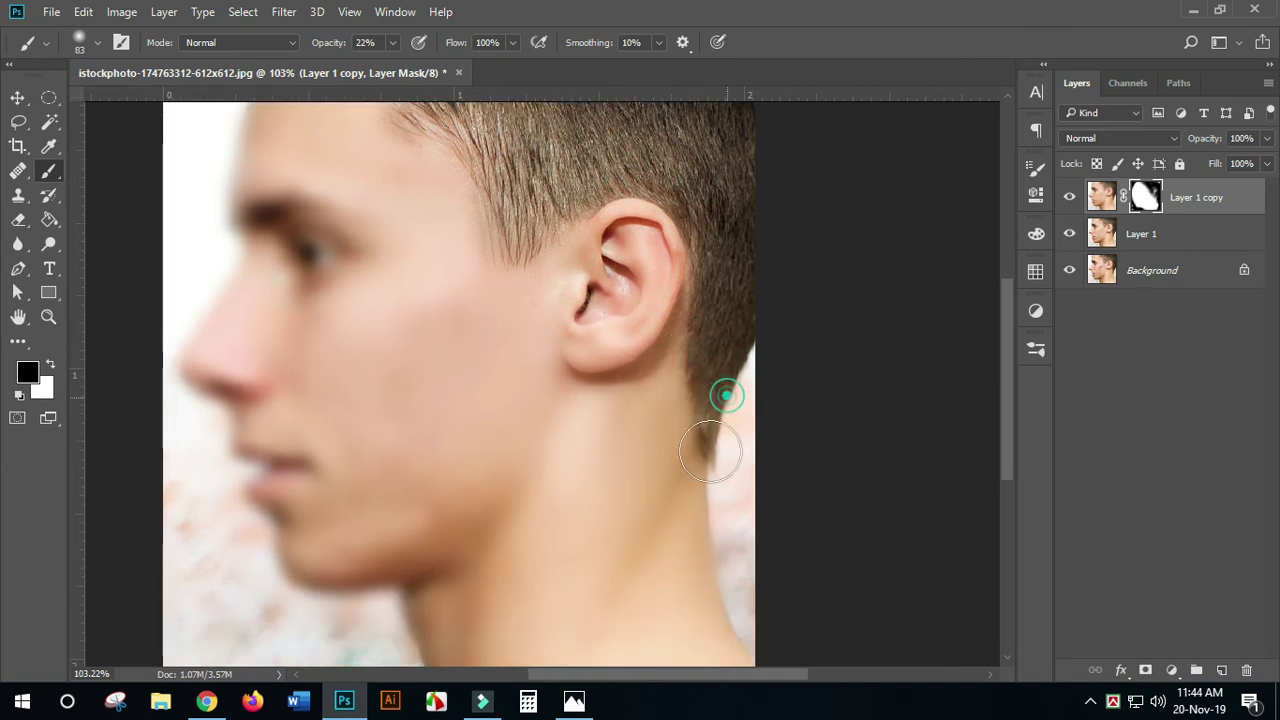
drag(709, 369, 718, 405)
click(697, 260)
click(688, 350)
click(670, 383)
drag(627, 358, 649, 450)
click(627, 333)
click(548, 236)
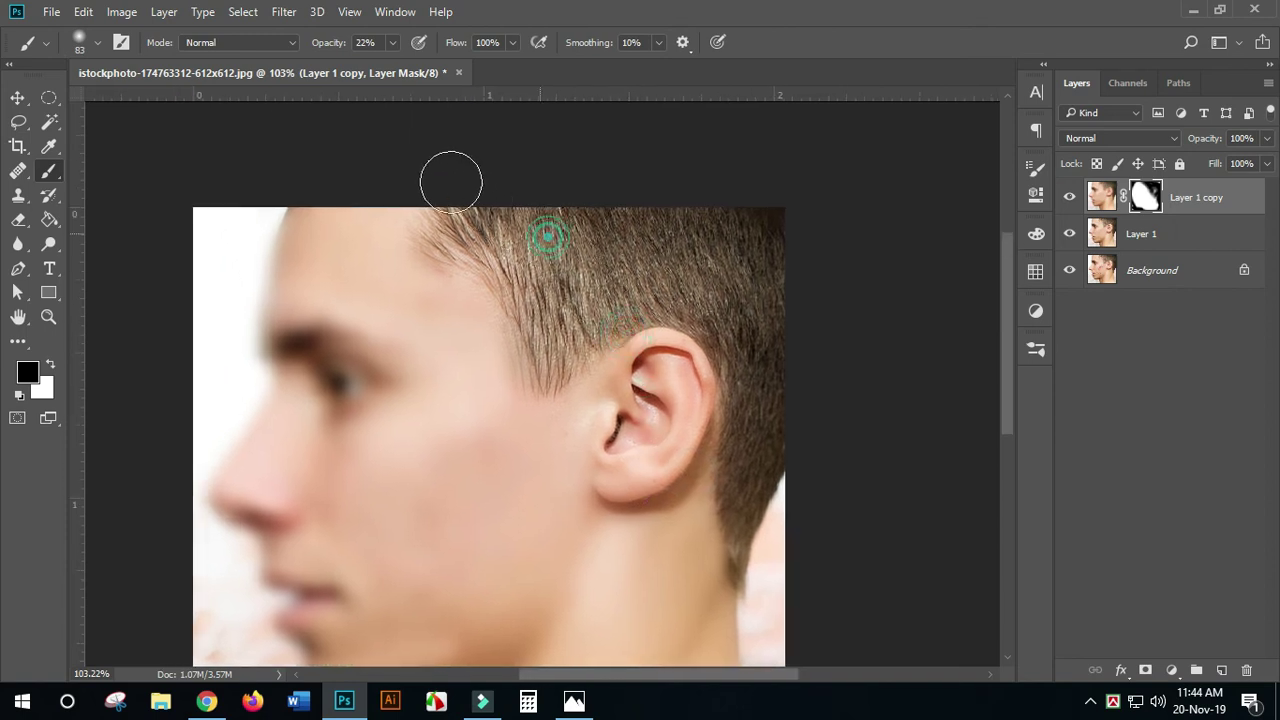
Paint the mask along the nose and its outer contour, reducing the brush size to 38
drag(385, 173, 541, 114)
click(409, 123)
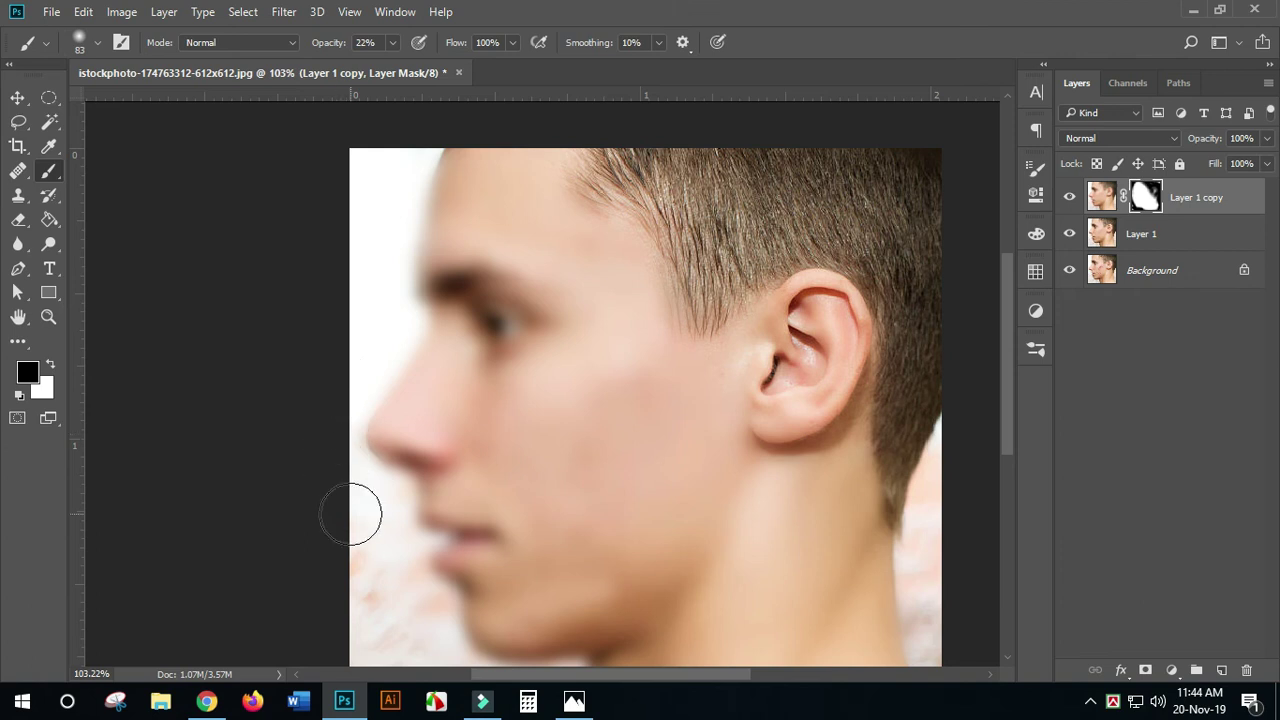
drag(352, 493, 347, 395)
click(337, 369)
mouse_move(397, 382)
mouse_down()
mouse_move(364, 342)
mouse_move(379, 353)
mouse_move(374, 323)
mouse_up()
mouse_move(415, 251)
mouse_down()
mouse_move(386, 286)
mouse_move(407, 202)
mouse_move(395, 186)
mouse_move(367, 346)
mouse_move(380, 318)
mouse_move(367, 320)
mouse_move(415, 315)
mouse_up()
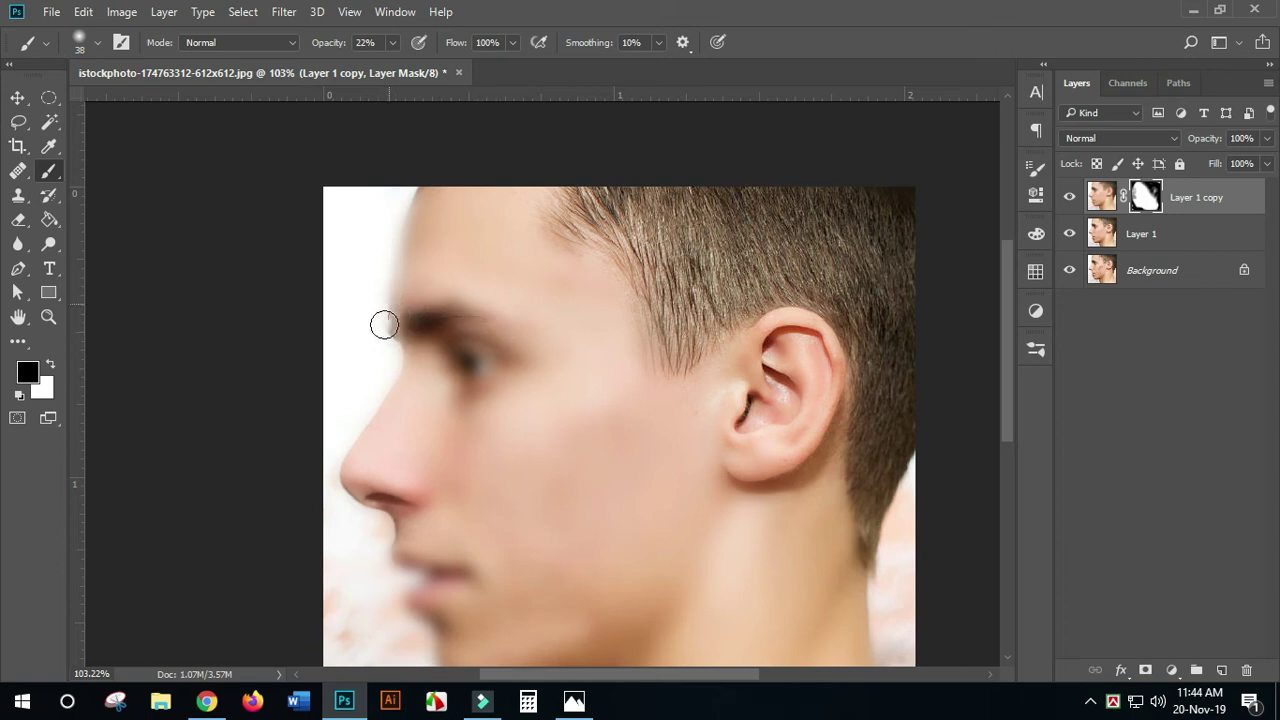
Sharpen the profile edge of the forehead, brow and nose bridge by painting on the mask
click(386, 290)
click(392, 223)
drag(371, 294, 374, 346)
drag(429, 402, 425, 358)
Paint the mask over the eyebrow and eye to bring back their sharp detail
mouse_move(466, 305)
mouse_down()
mouse_move(461, 336)
mouse_move(492, 328)
mouse_up()
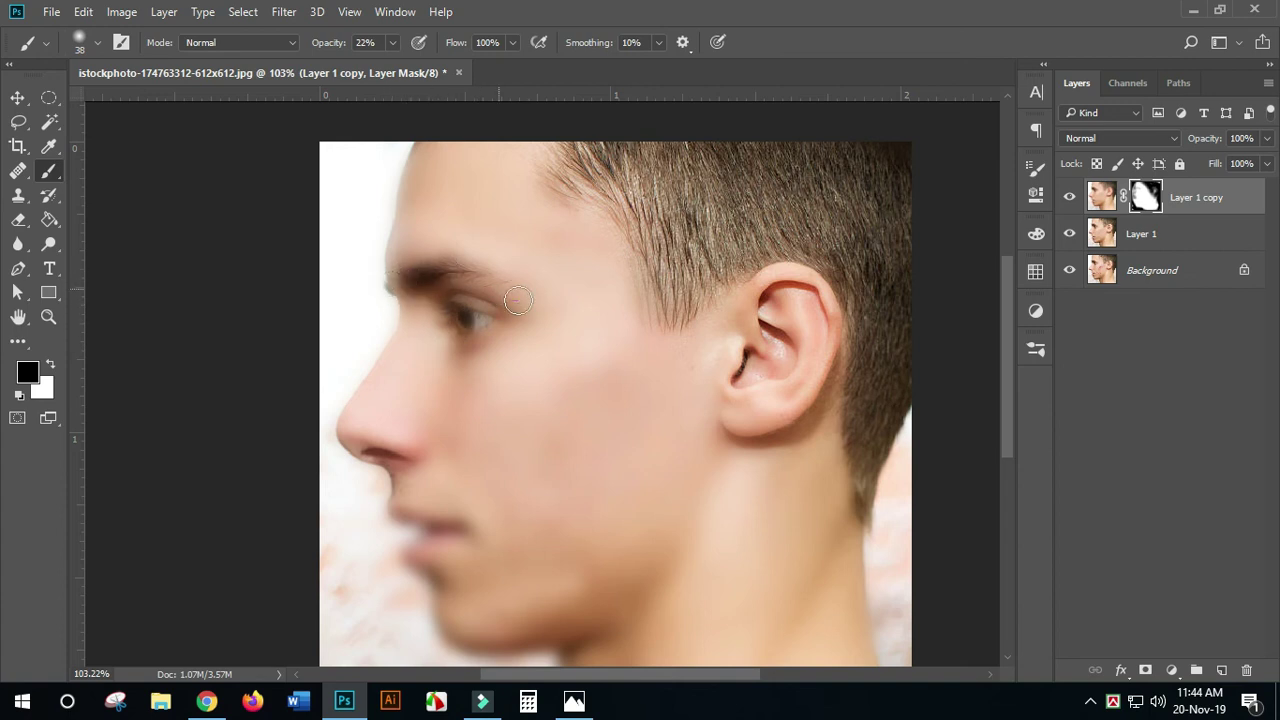
mouse_move(471, 251)
mouse_down()
mouse_move(400, 255)
mouse_move(408, 264)
mouse_up()
click(398, 296)
click(452, 307)
click(500, 322)
Restore the sharp contours of the lips, chin, jawline and front of the neck on the mask
mouse_move(449, 407)
mouse_down()
mouse_move(424, 439)
mouse_move(453, 364)
mouse_move(405, 481)
mouse_move(413, 370)
mouse_move(398, 391)
mouse_move(454, 429)
mouse_move(370, 419)
mouse_move(450, 412)
mouse_move(412, 416)
mouse_move(424, 400)
mouse_move(399, 399)
mouse_move(436, 441)
mouse_move(407, 439)
mouse_move(421, 436)
mouse_move(428, 466)
mouse_move(406, 428)
mouse_move(437, 520)
mouse_move(480, 546)
mouse_move(429, 524)
mouse_move(553, 552)
mouse_move(464, 544)
mouse_move(546, 555)
mouse_up()
drag(495, 556, 445, 466)
mouse_move(474, 460)
mouse_down()
mouse_move(500, 466)
mouse_move(530, 509)
mouse_up()
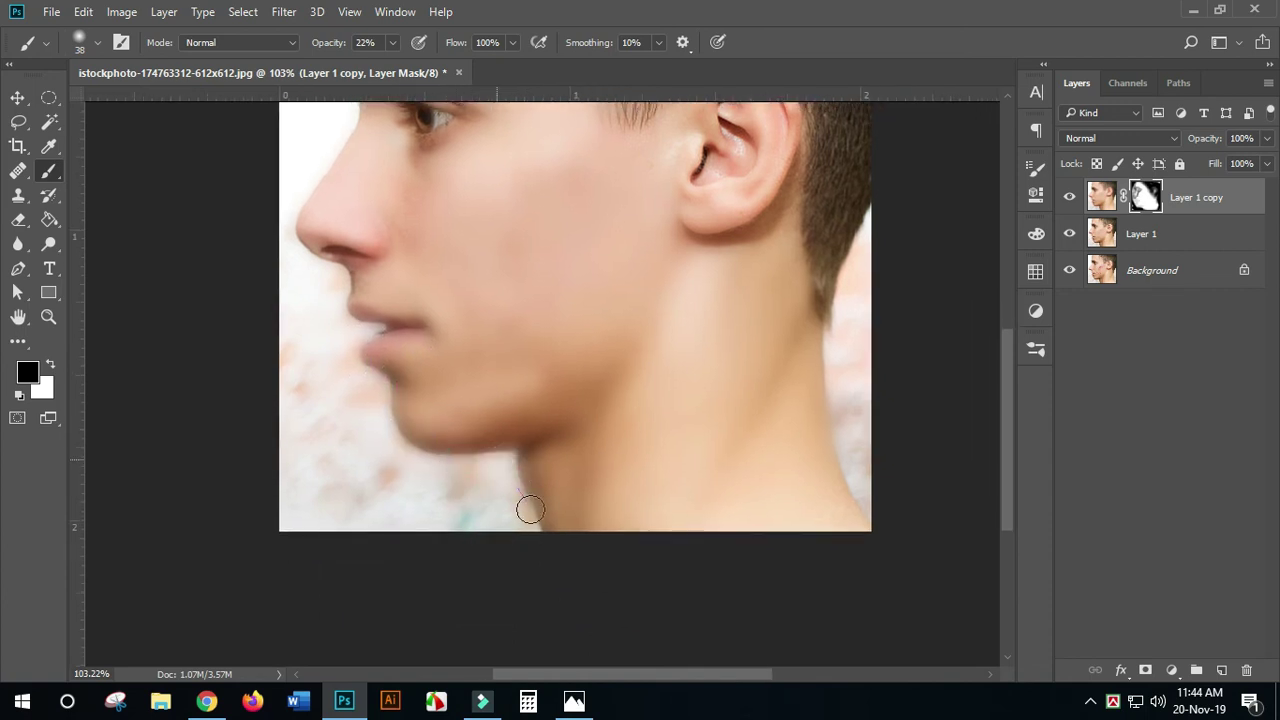
mouse_move(522, 460)
mouse_down()
mouse_move(533, 546)
mouse_move(542, 512)
mouse_move(515, 455)
mouse_up()
scroll(351, 406, up, 2)
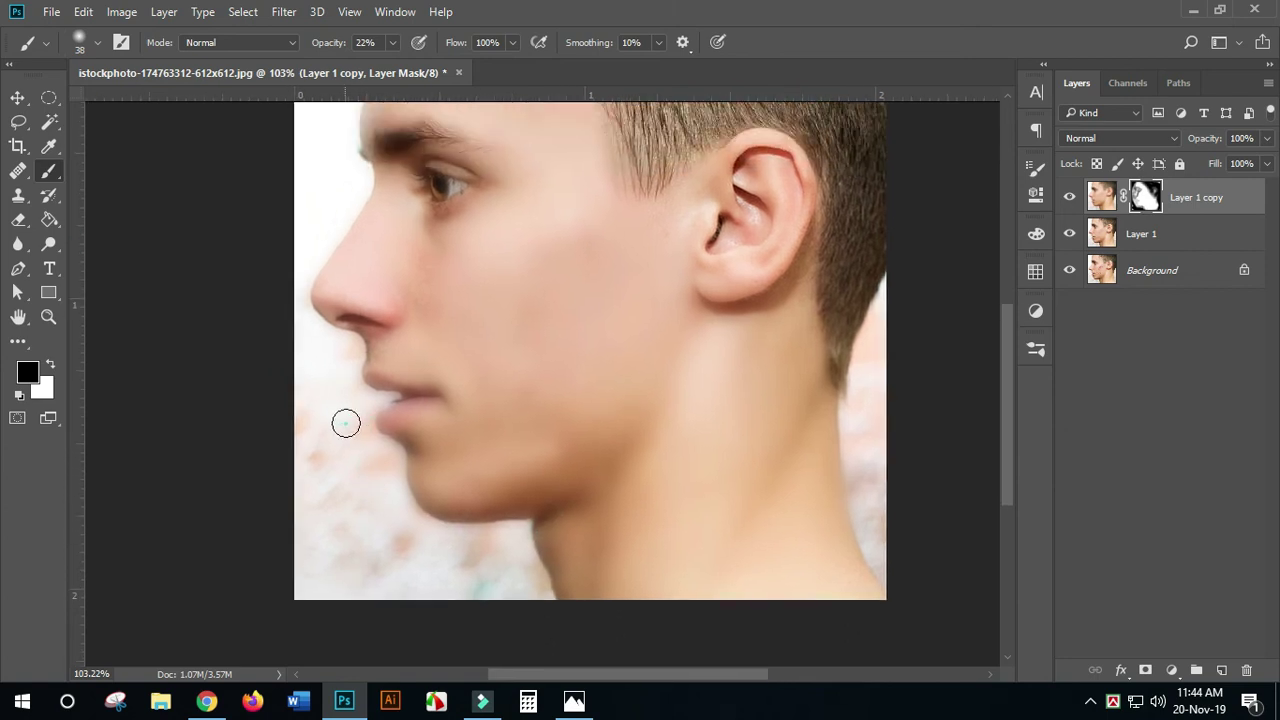
scroll(399, 395, up, 2)
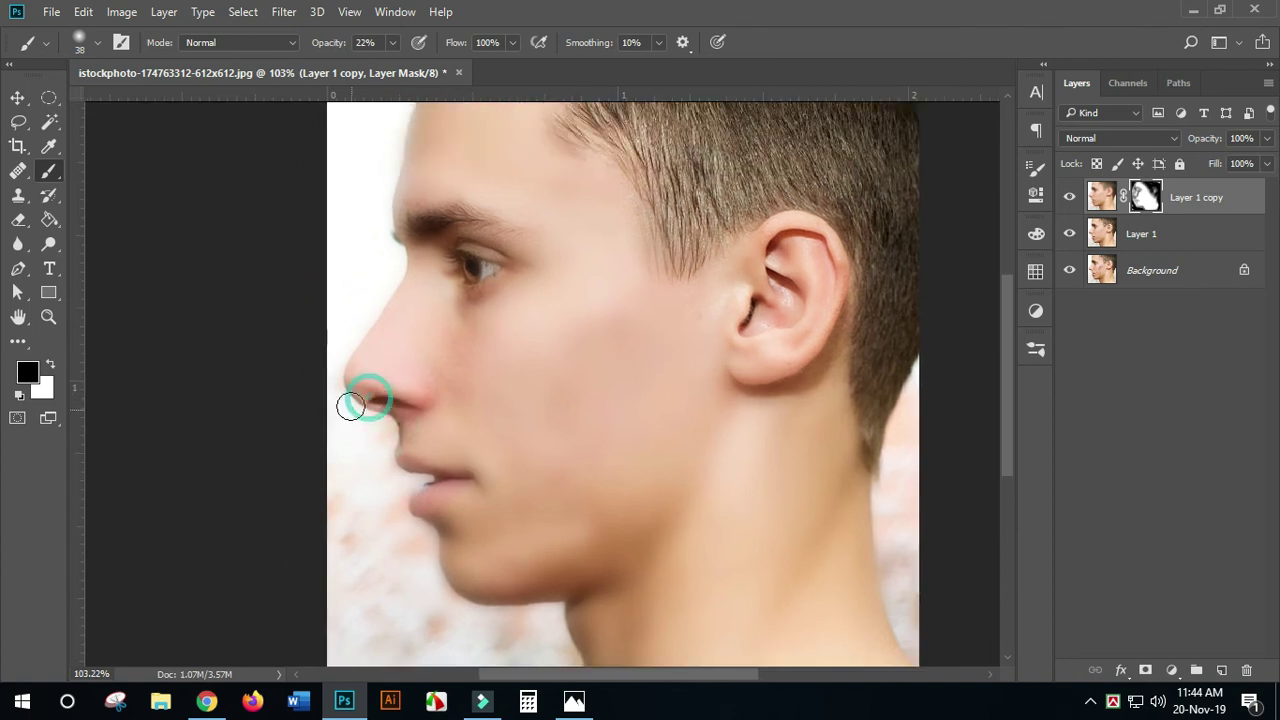
Touch up the mask along the forehead top, the back hair edge, the nape and below the earlobe
scroll(357, 402, up, 2)
mouse_move(419, 180)
mouse_down()
mouse_move(395, 191)
mouse_move(455, 142)
mouse_up()
drag(755, 303, 688, 180)
drag(827, 331, 846, 510)
drag(850, 393, 847, 544)
drag(789, 282, 733, 335)
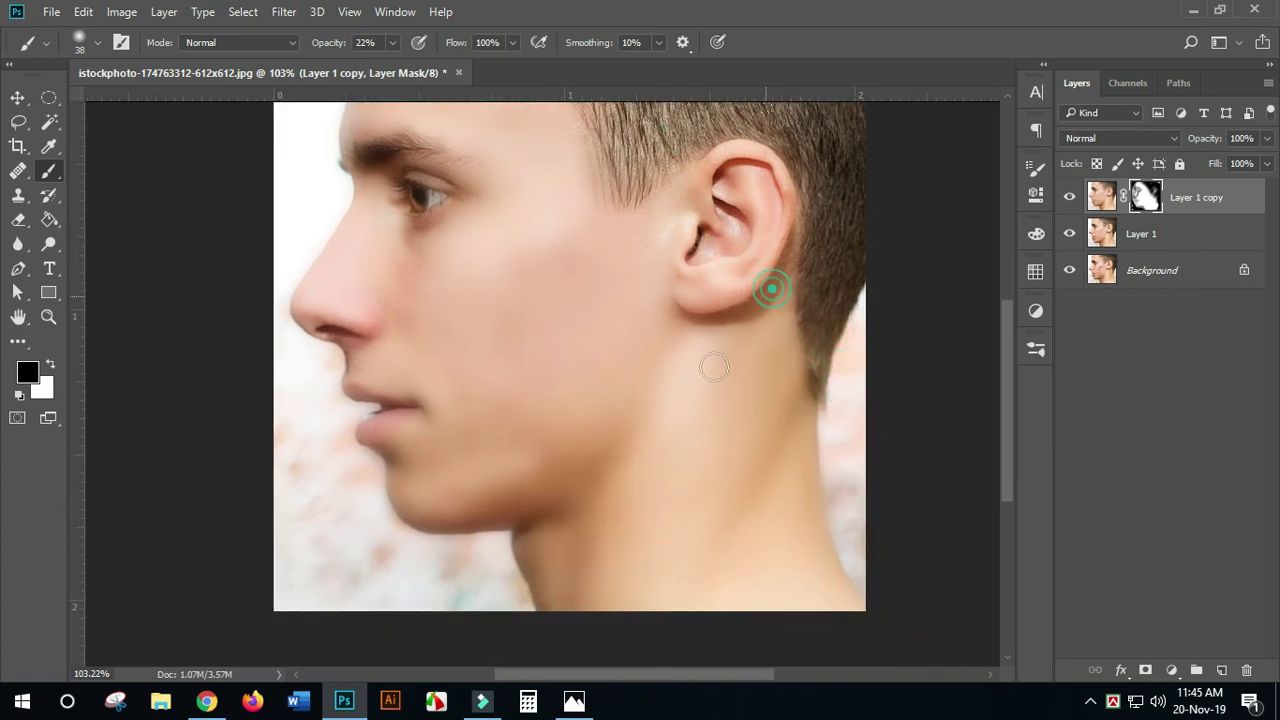
Refine the mask along the front of the neck, under the chin and around the lips, then check the whole portrait
scroll(715, 340, up, 2)
scroll(574, 526, down, 2)
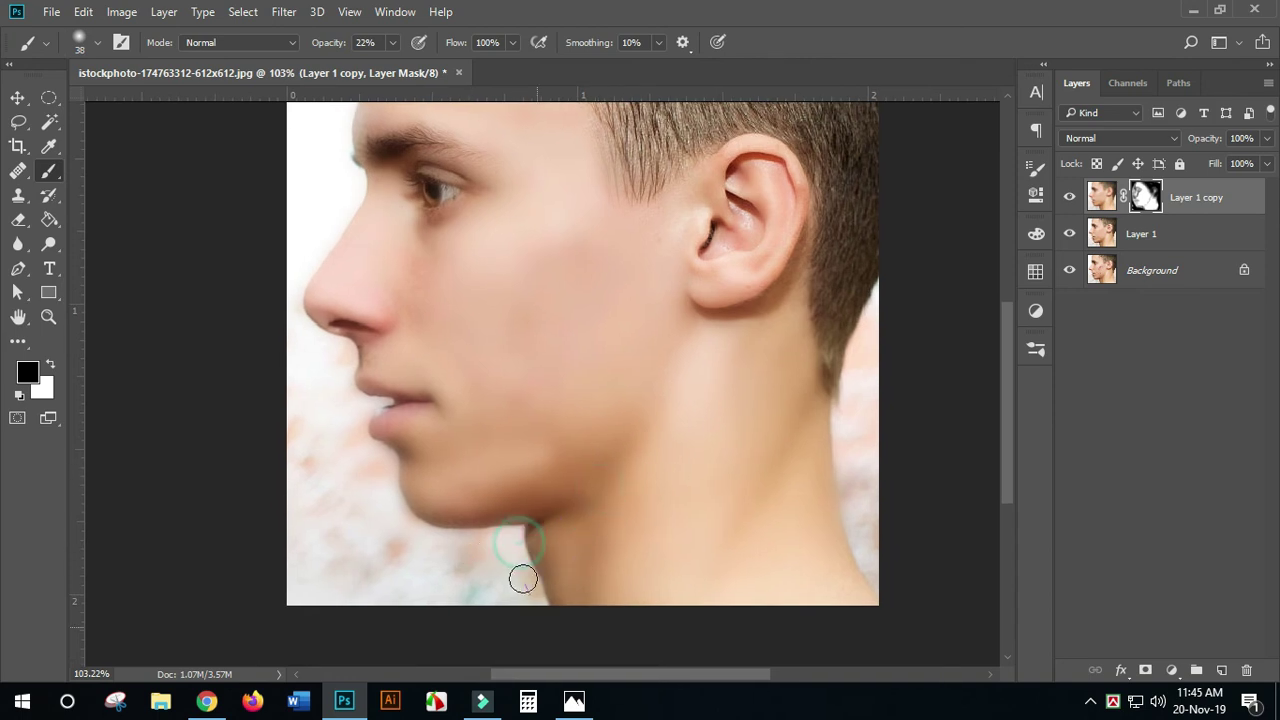
scroll(537, 591, left, 2)
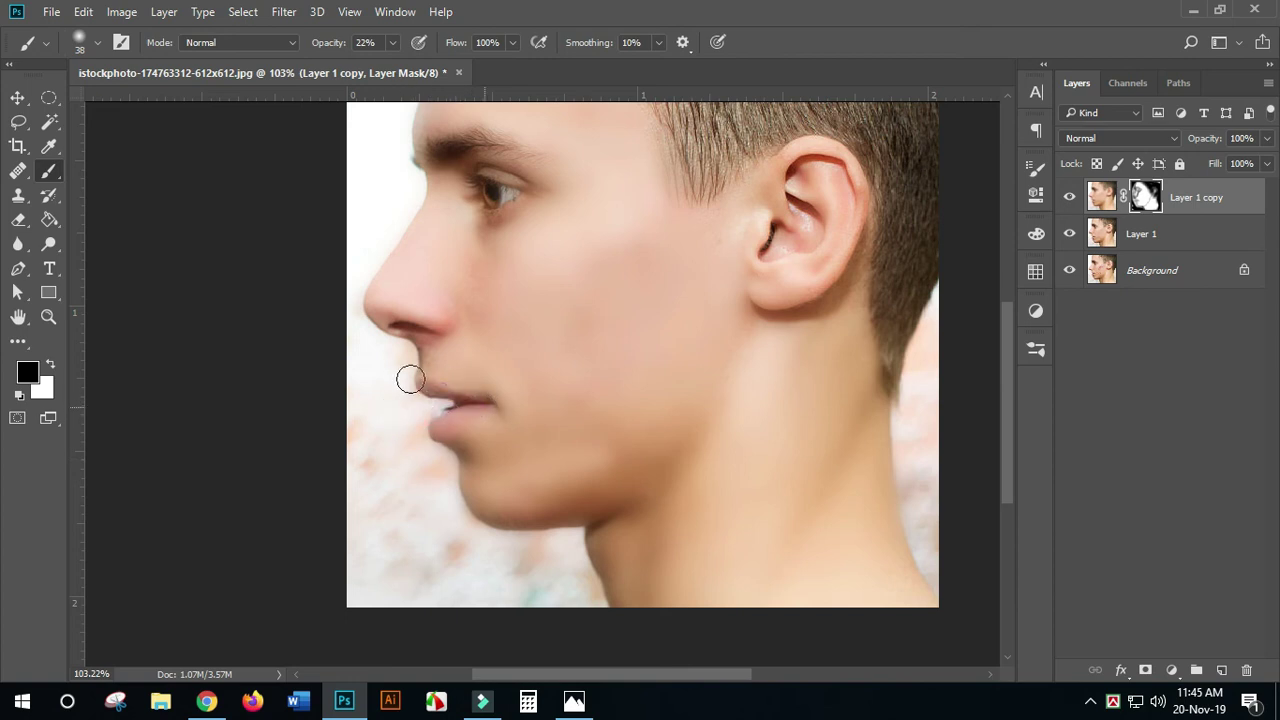
scroll(389, 380, down, 5)
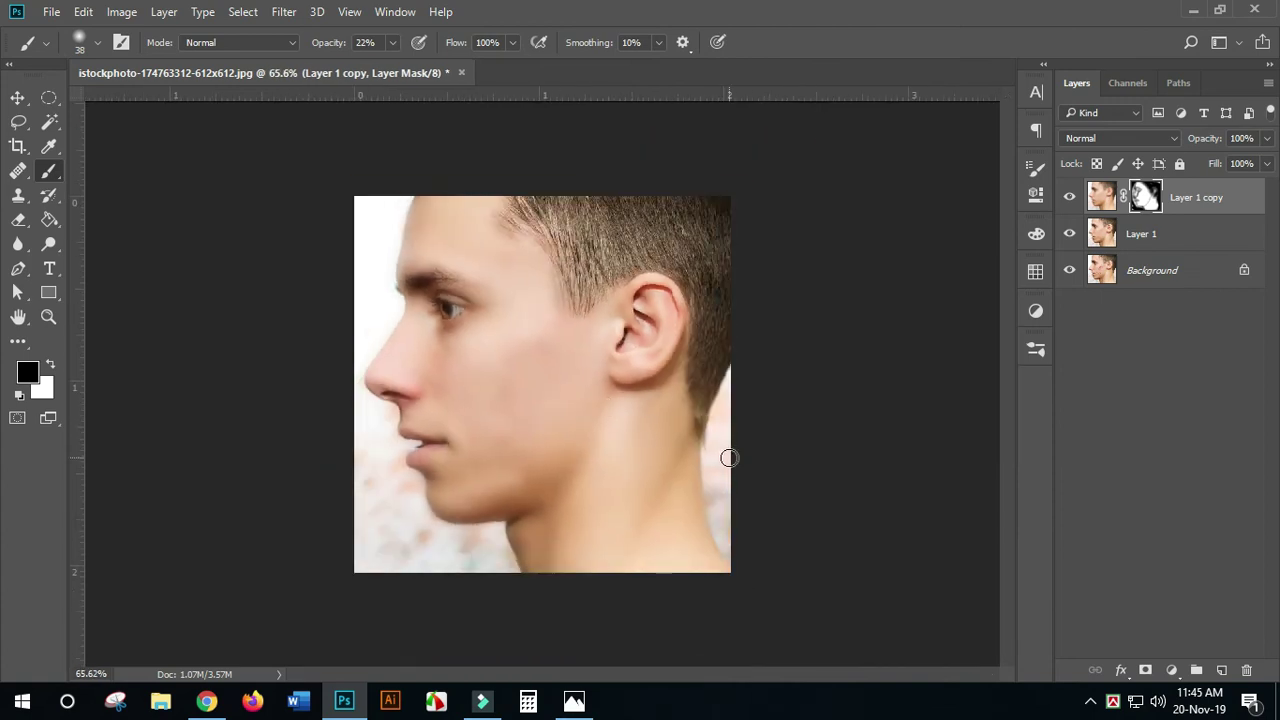
scroll(727, 459, up, 3)
scroll(726, 457, down, 1)
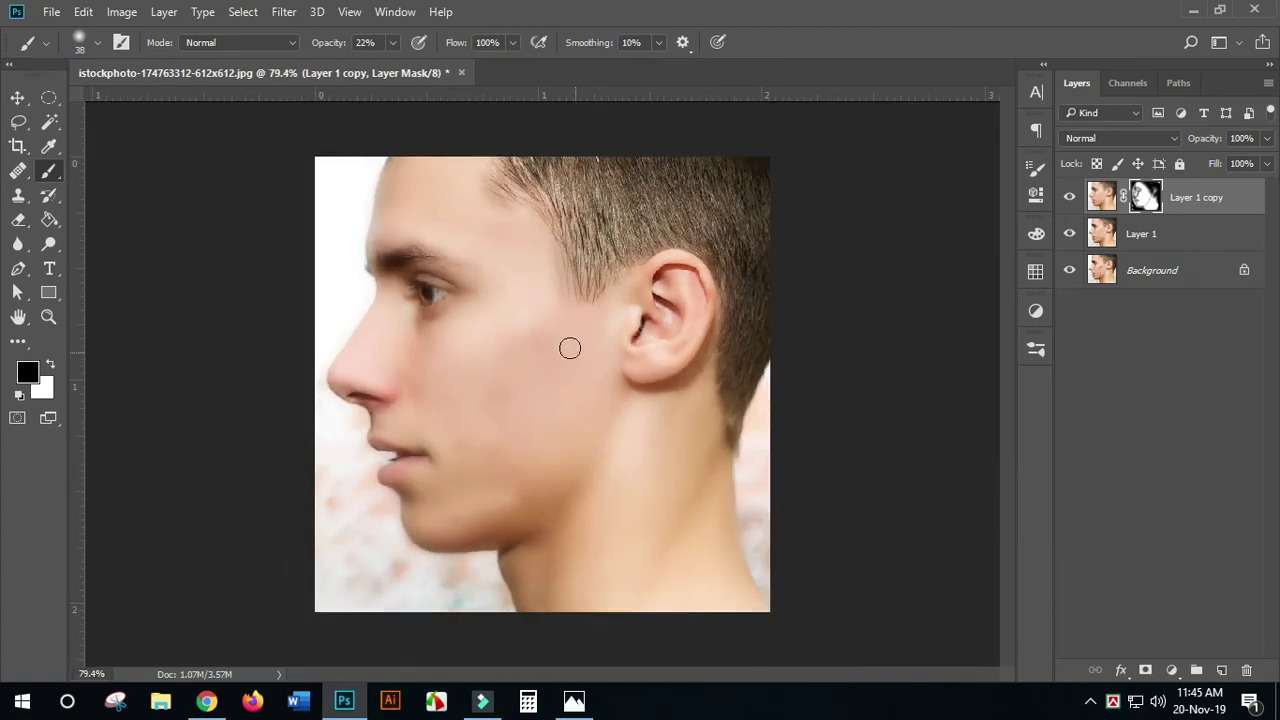
Build up sharp detail in the eye, eyebrow, nostril and mouth with repeated low-opacity dabs on the mask
click(385, 153)
click(346, 214)
click(343, 276)
click(398, 253)
click(420, 255)
click(410, 349)
click(392, 366)
click(392, 408)
click(433, 353)
click(470, 302)
click(439, 284)
click(428, 263)
click(365, 264)
click(388, 171)
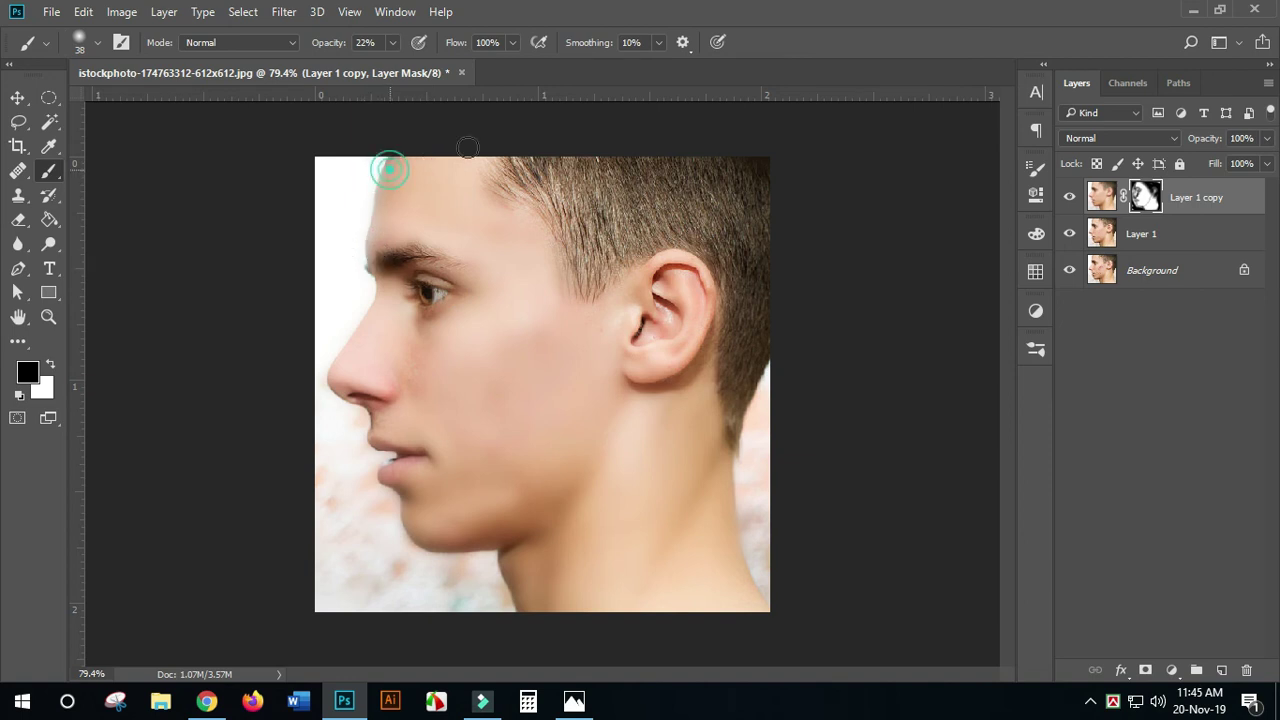
Clean up the mask along the face profile from forehead to lips and over the background below
click(384, 162)
click(366, 232)
click(359, 264)
mouse_move(358, 328)
mouse_down()
mouse_move(329, 354)
mouse_move(317, 414)
mouse_move(371, 443)
mouse_move(381, 482)
mouse_up()
click(363, 591)
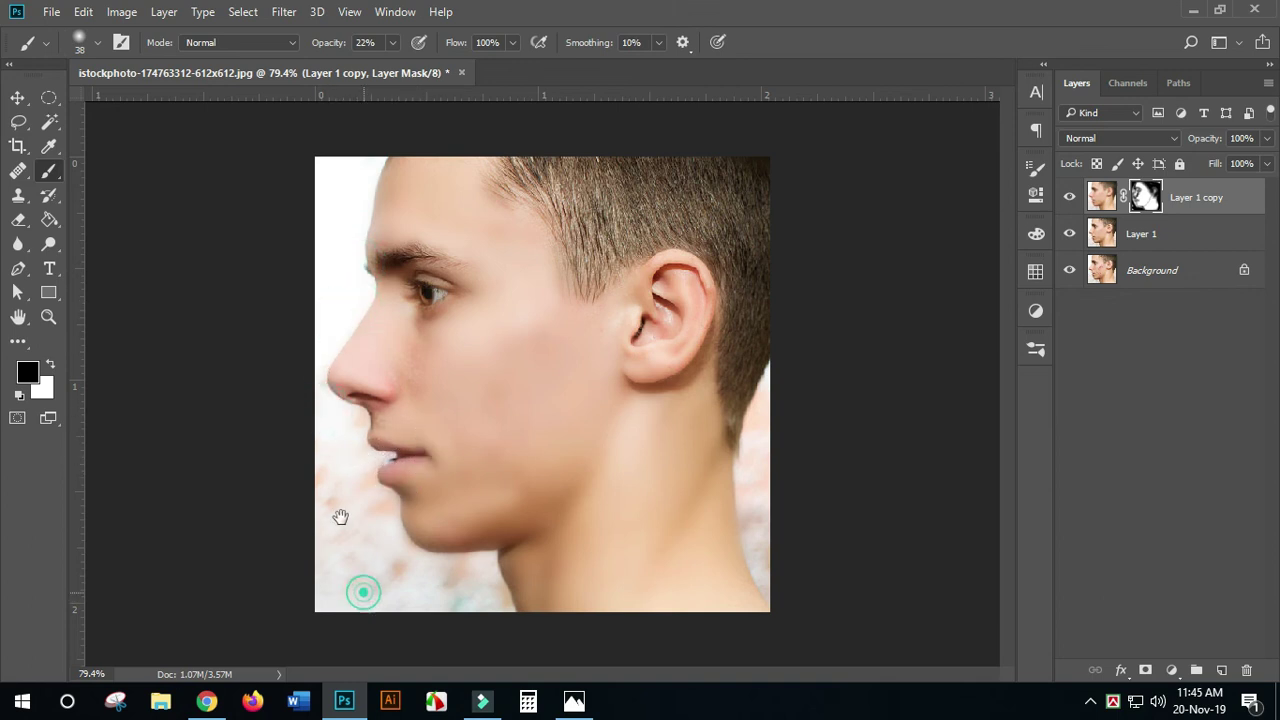
Touch up the layer mask over the blurred background below the chin
click(358, 552)
click(425, 628)
scroll(460, 589, up, 3)
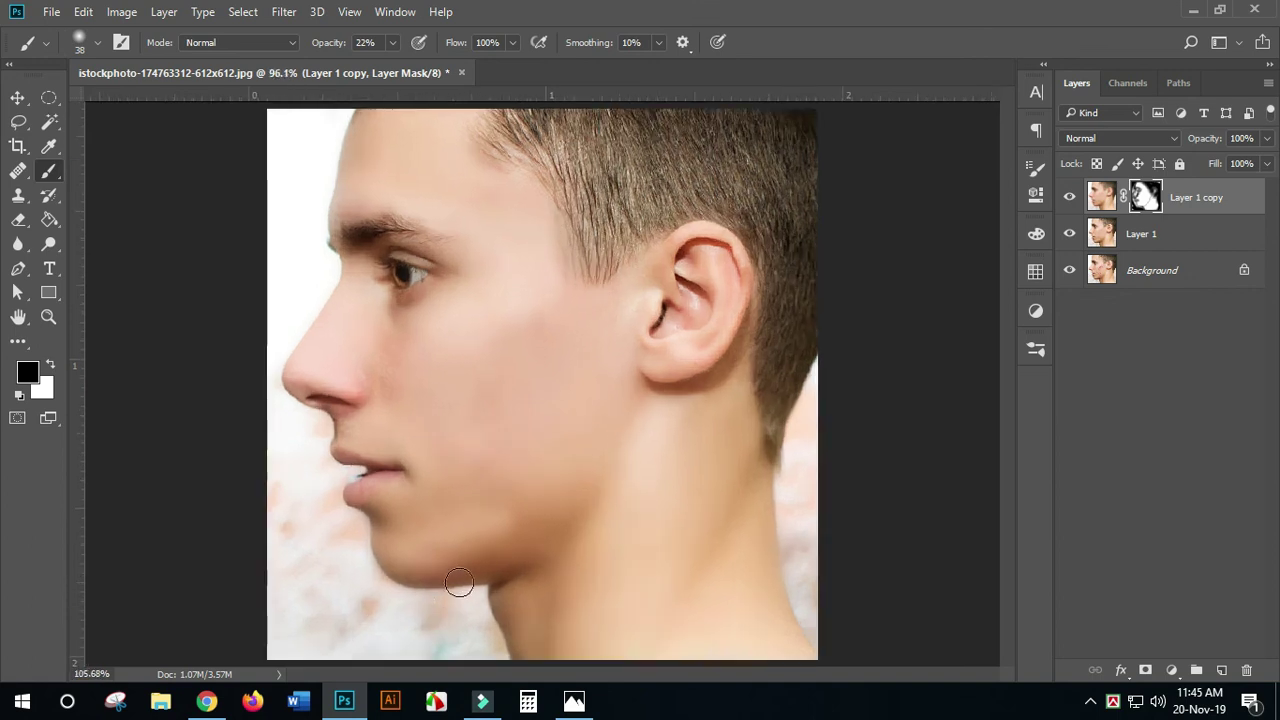
drag(432, 603, 357, 469)
click(363, 494)
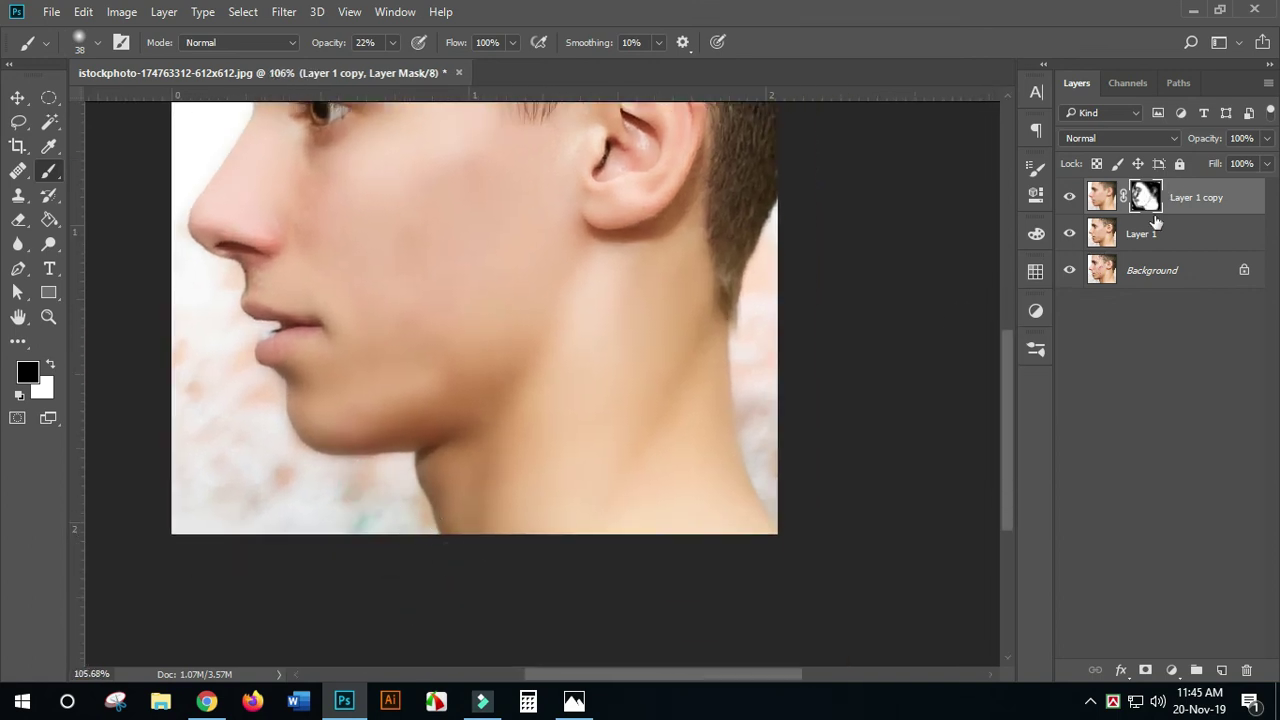
Clean up the mask over the background behind the nape and along the back edge of the neck
mouse_move(790, 405)
mouse_down()
mouse_move(752, 321)
mouse_move(747, 342)
mouse_move(751, 309)
mouse_up()
scroll(859, 345, up, 2)
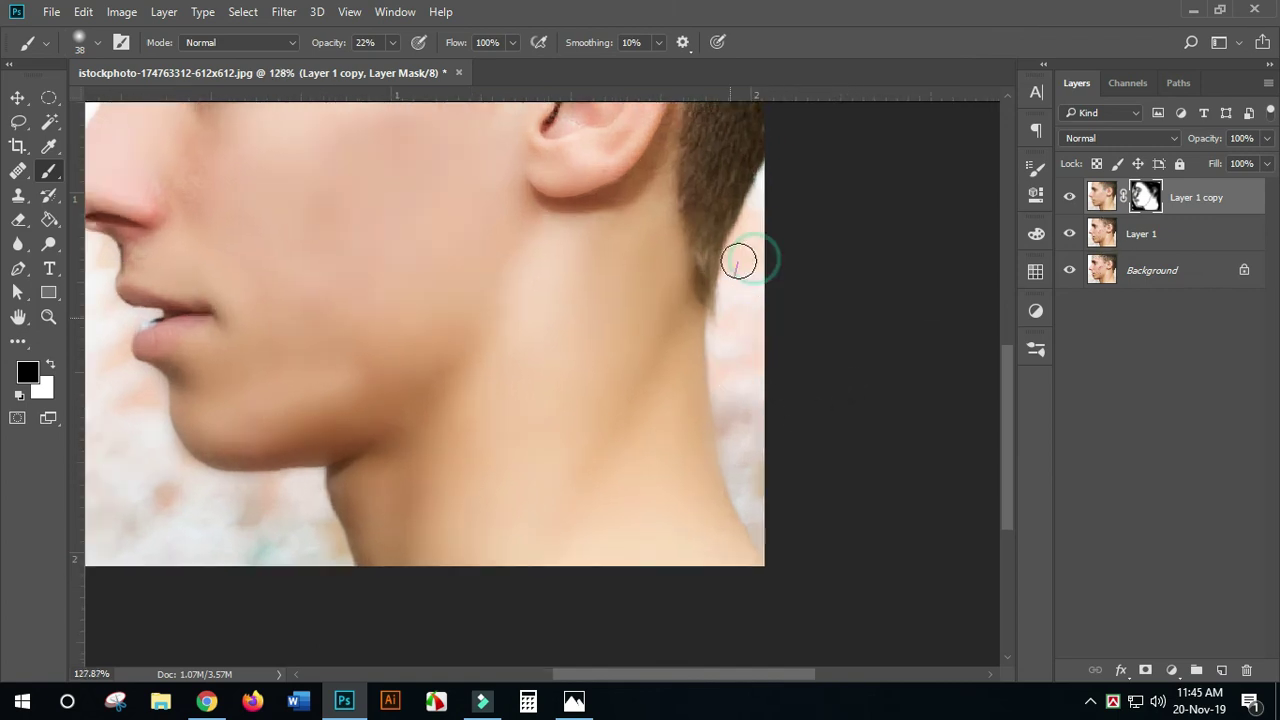
drag(744, 364, 734, 290)
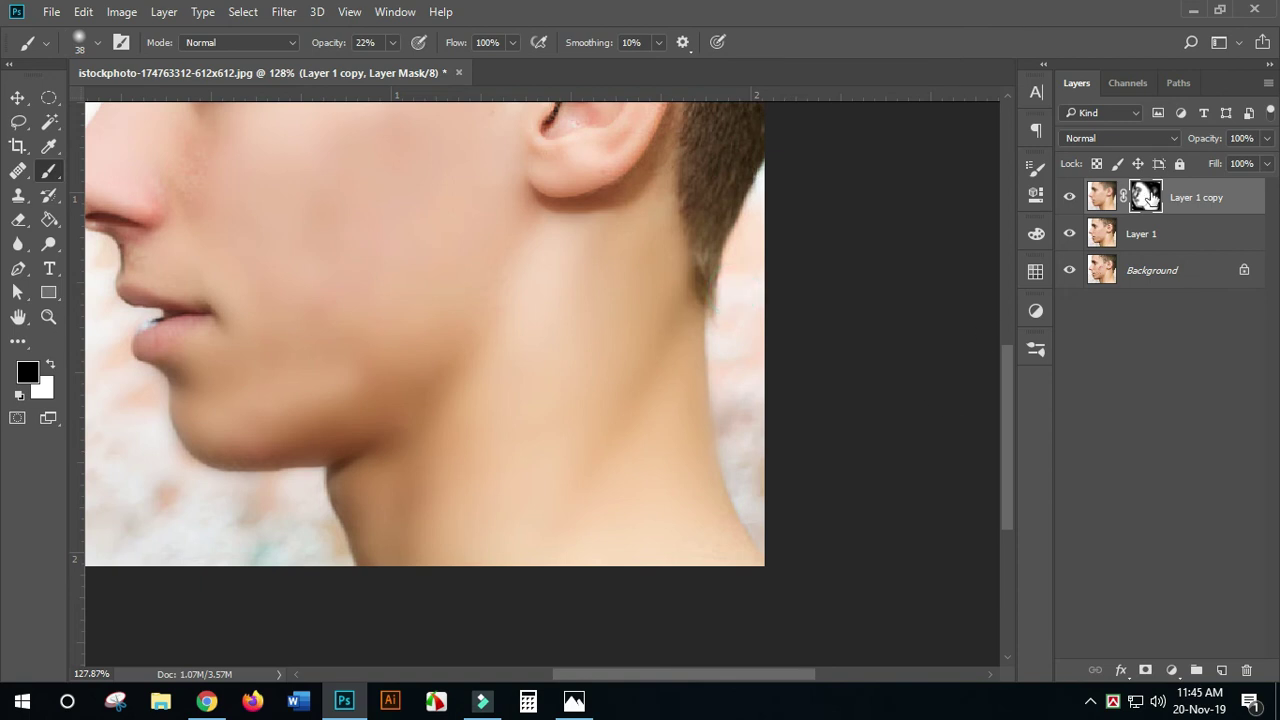
drag(746, 397, 778, 249)
Refine the mask over the background in front of the chin and beneath the jaw with low-opacity dabs
drag(629, 438, 829, 464)
drag(543, 374, 726, 457)
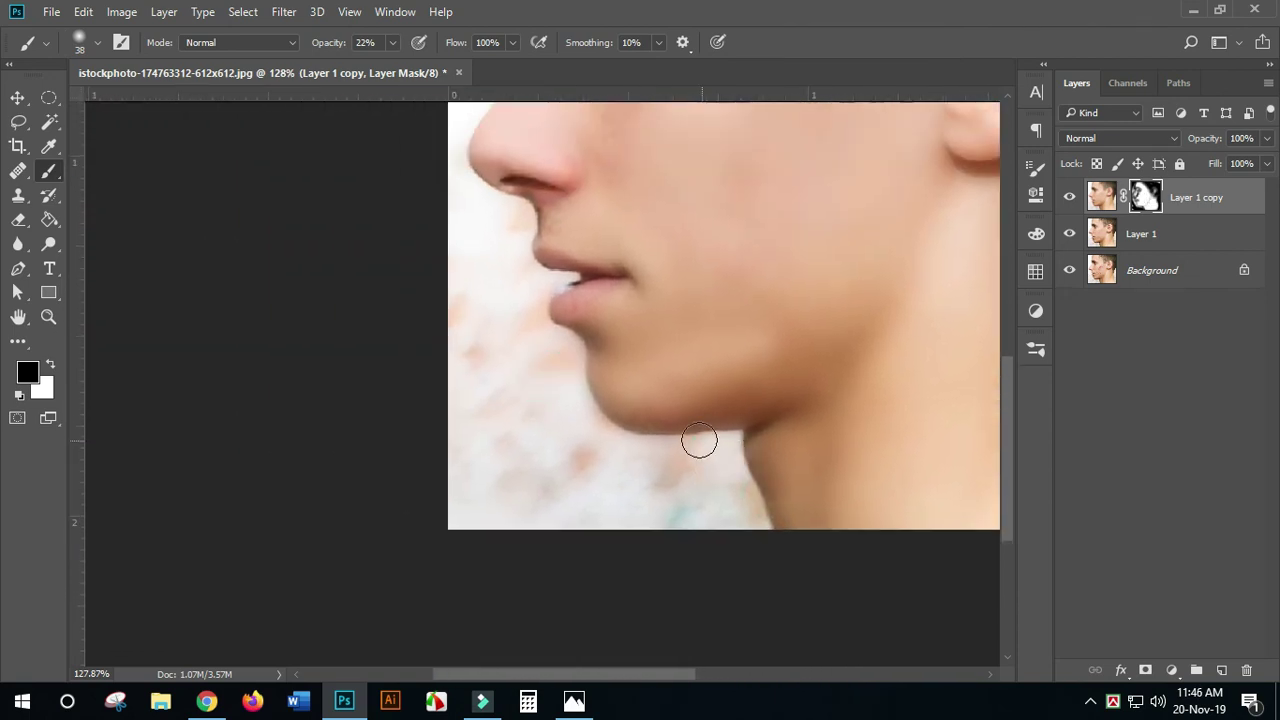
drag(581, 372, 596, 435)
click(586, 343)
drag(634, 343, 654, 396)
click(657, 383)
drag(618, 350, 640, 386)
click(586, 355)
Check the whole portrait and touch up the mask along the upper front edge of the forehead
scroll(655, 380, down, 4)
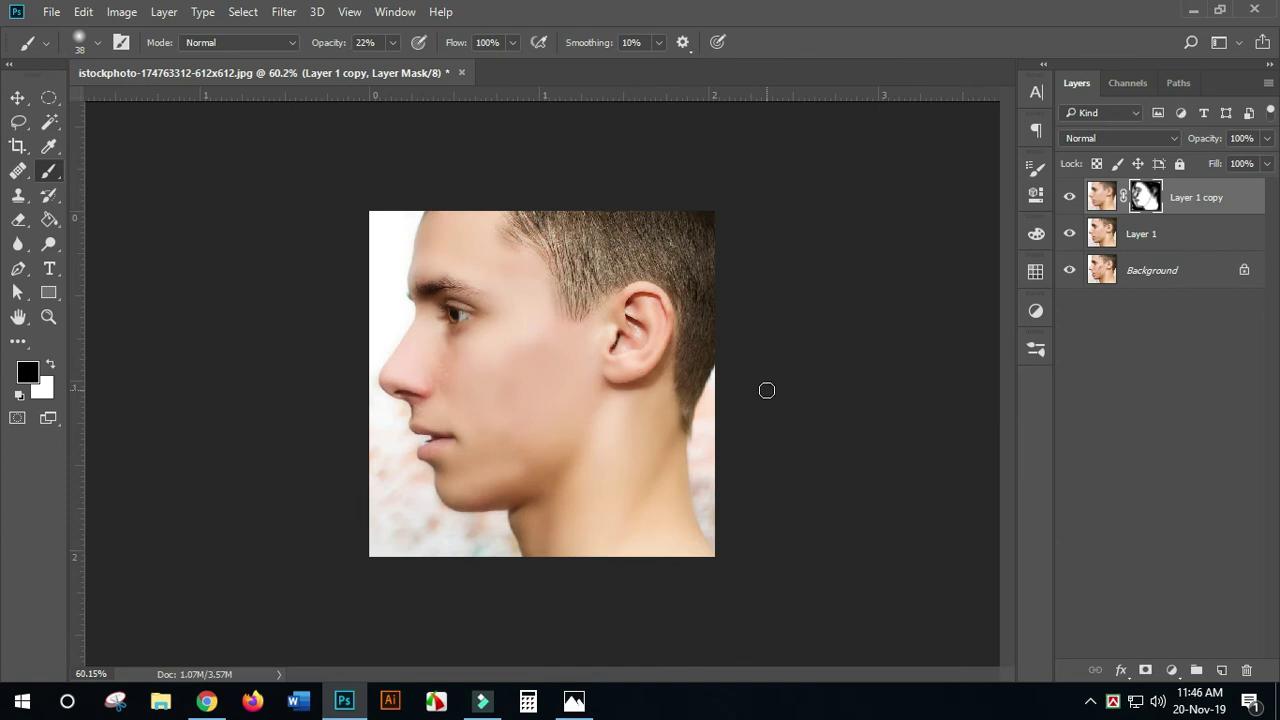
scroll(767, 390, down, 2)
scroll(768, 391, up, 4)
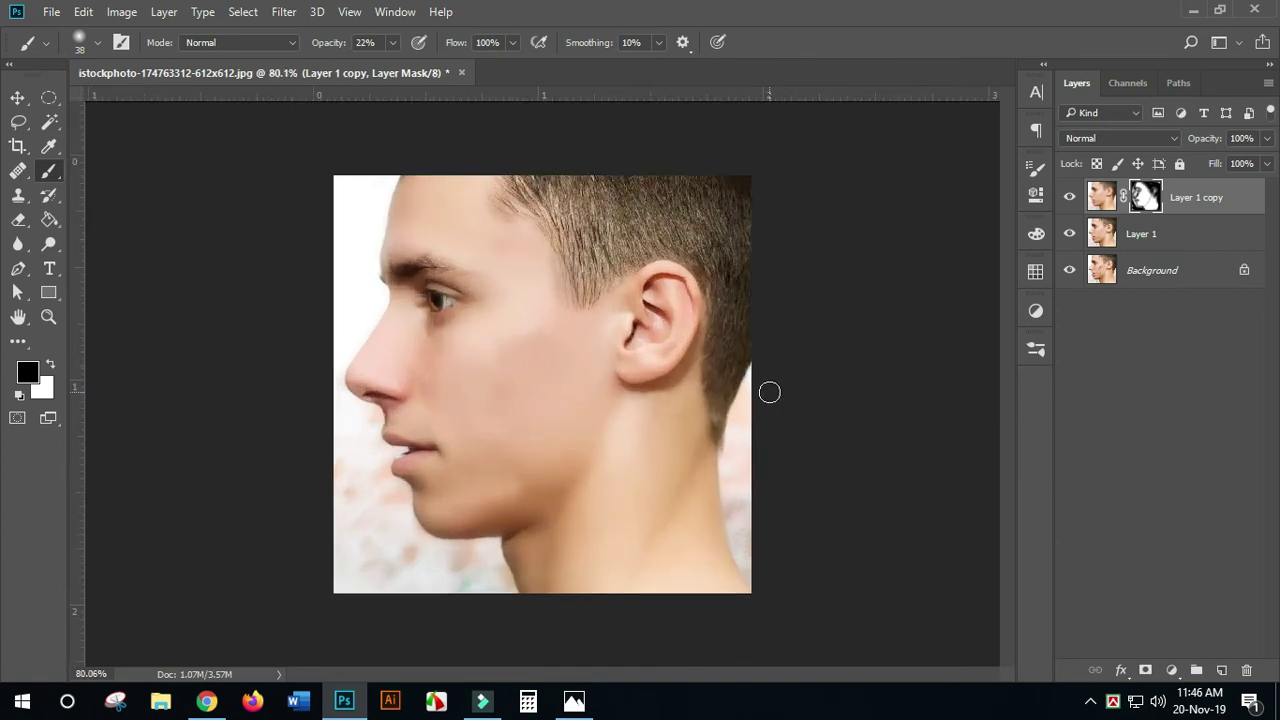
scroll(769, 392, up, 1)
scroll(771, 393, down, 1)
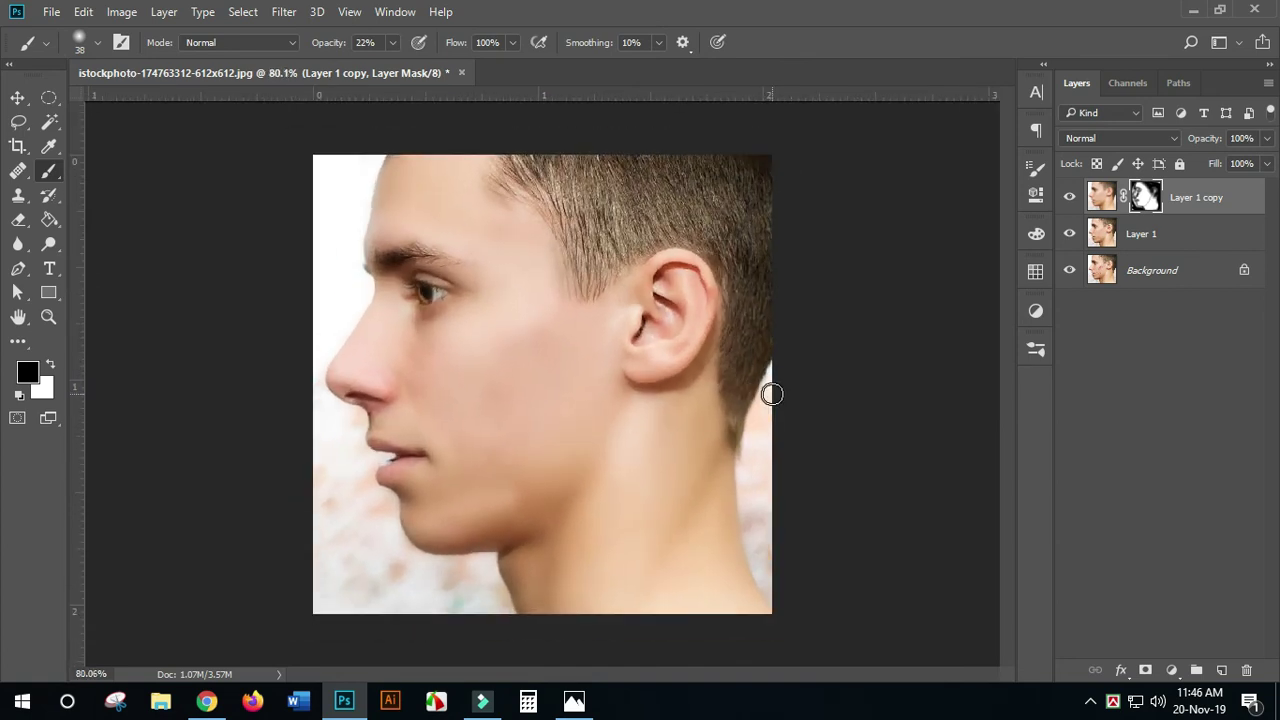
scroll(773, 395, down, 1)
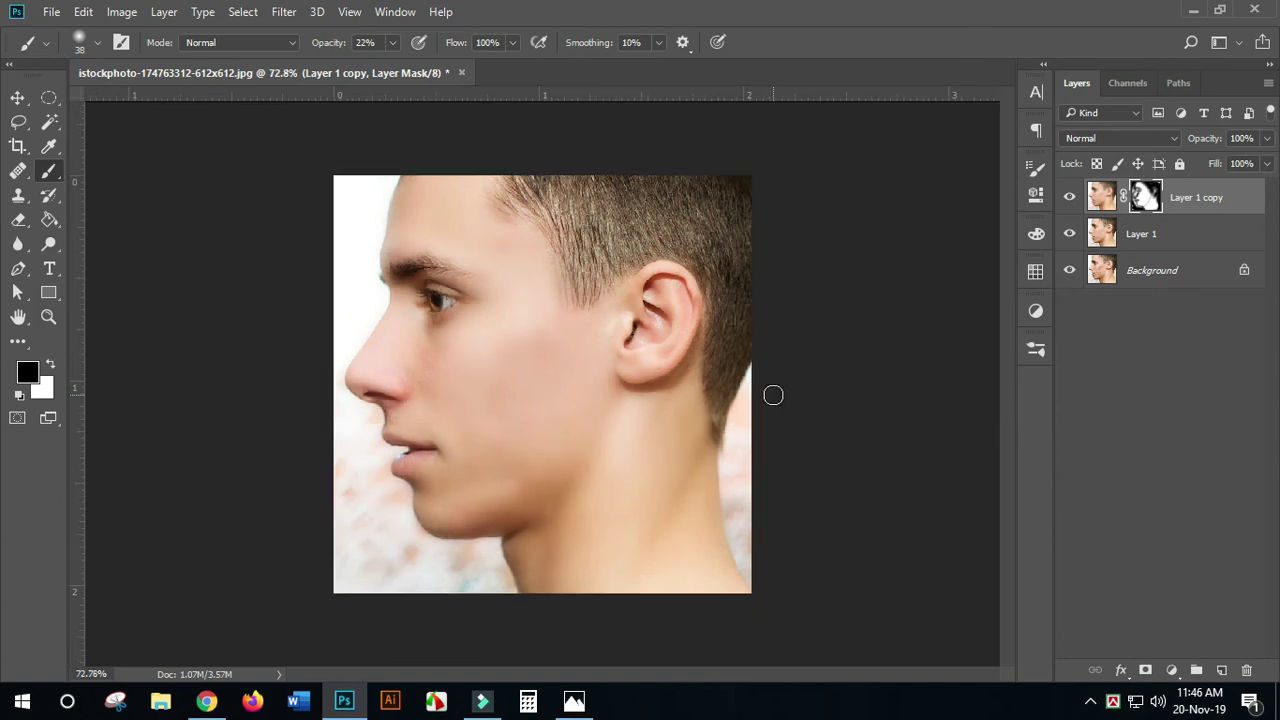
scroll(773, 395, up, 2)
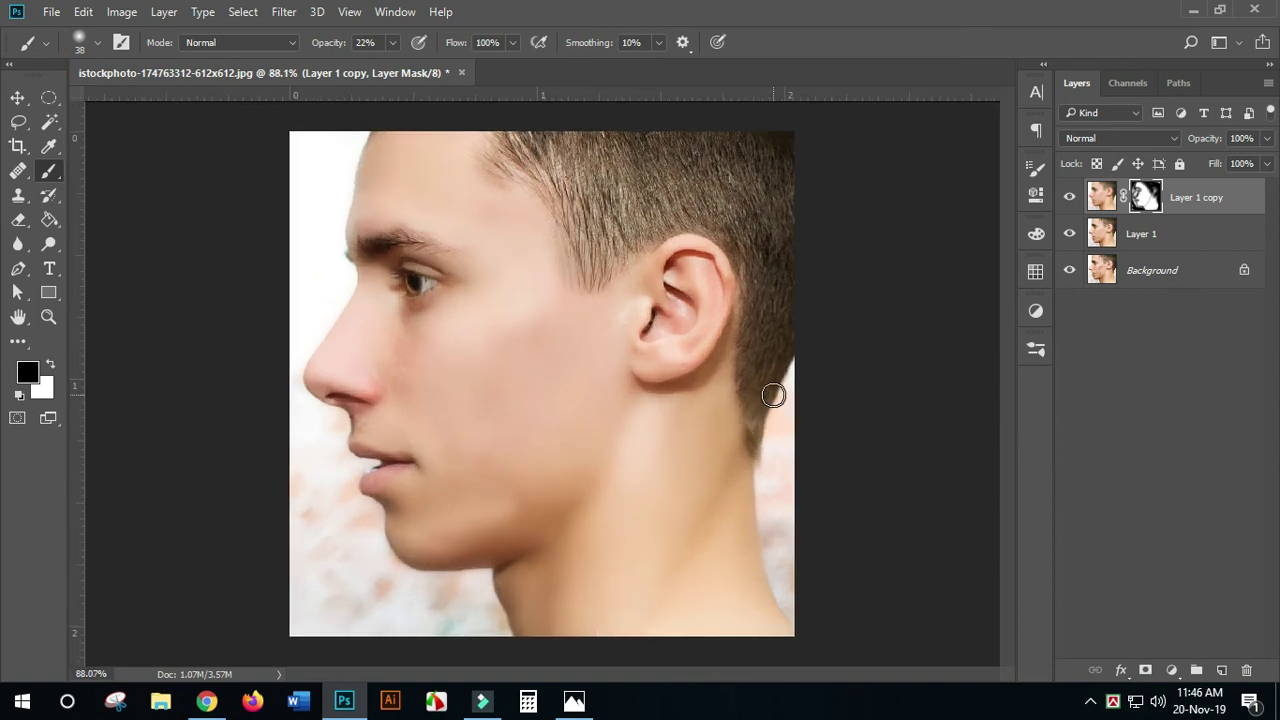
scroll(773, 395, down, 2)
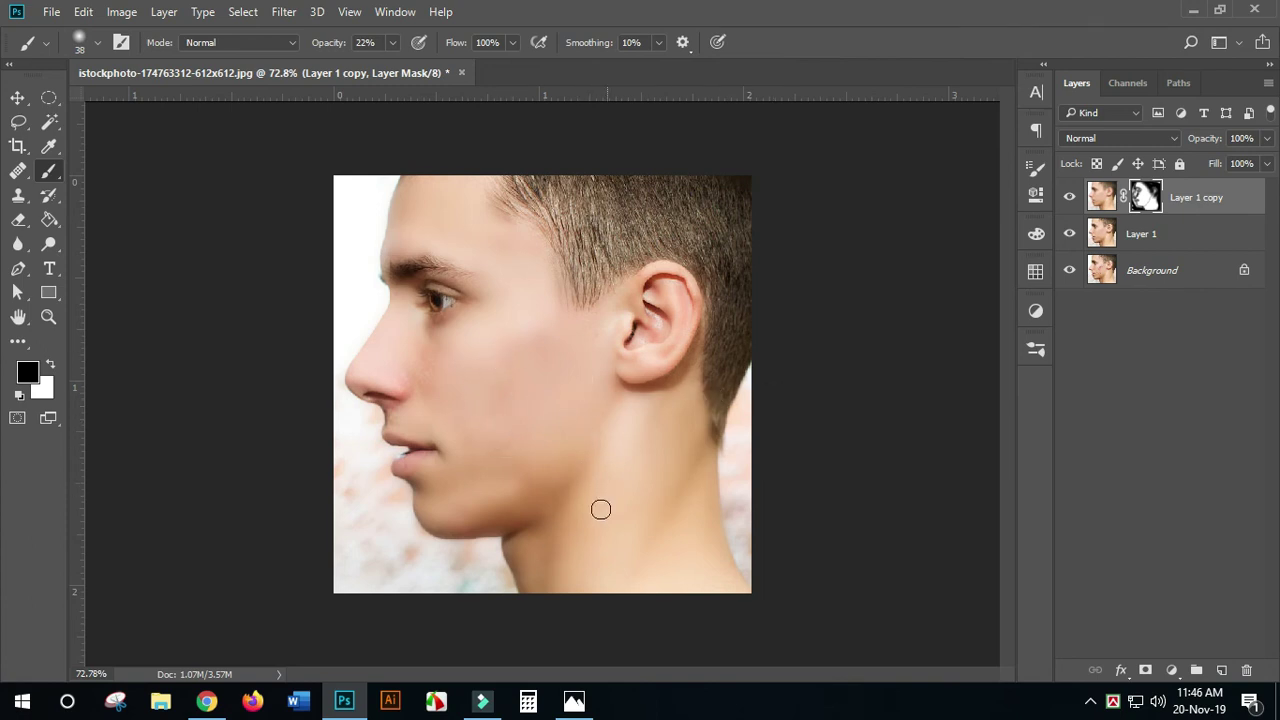
mouse_move(390, 183)
mouse_down()
mouse_move(377, 185)
mouse_move(370, 225)
mouse_up()
Apply Add Noise with a 1.5% amount and uniform distribution to the image of Layer 1 copy, not its mask
click(1104, 201)
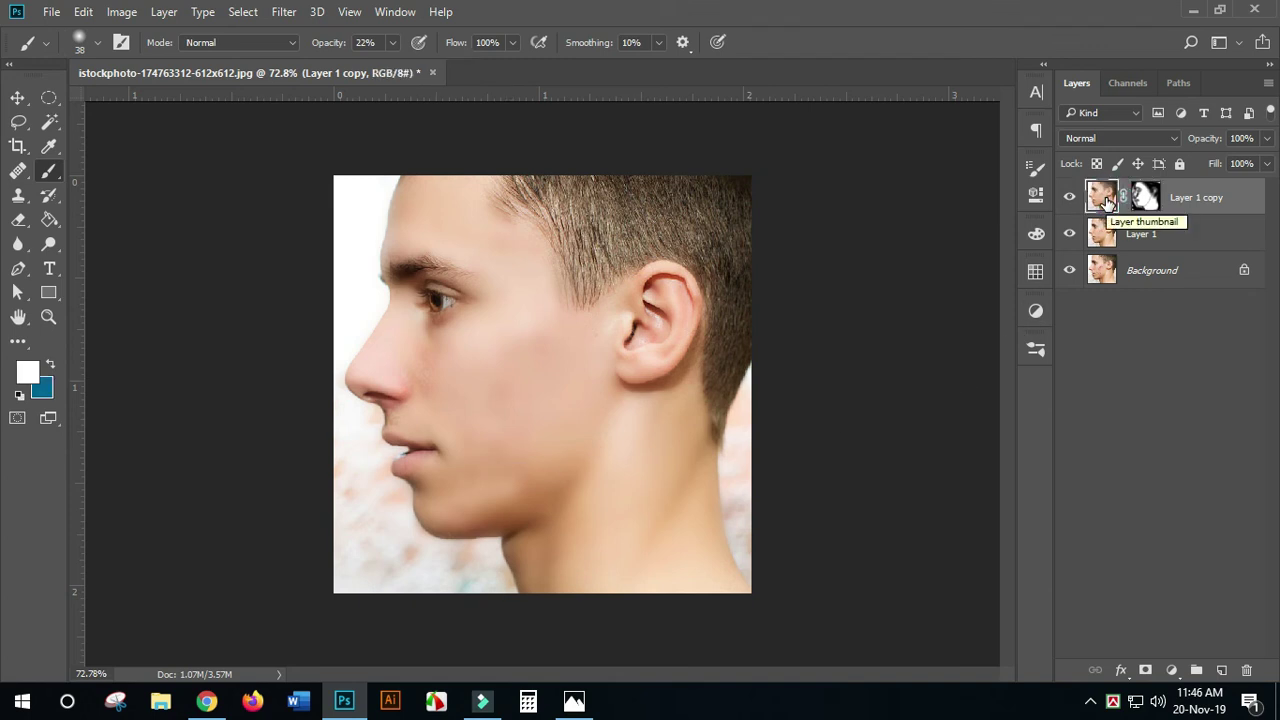
click(1148, 198)
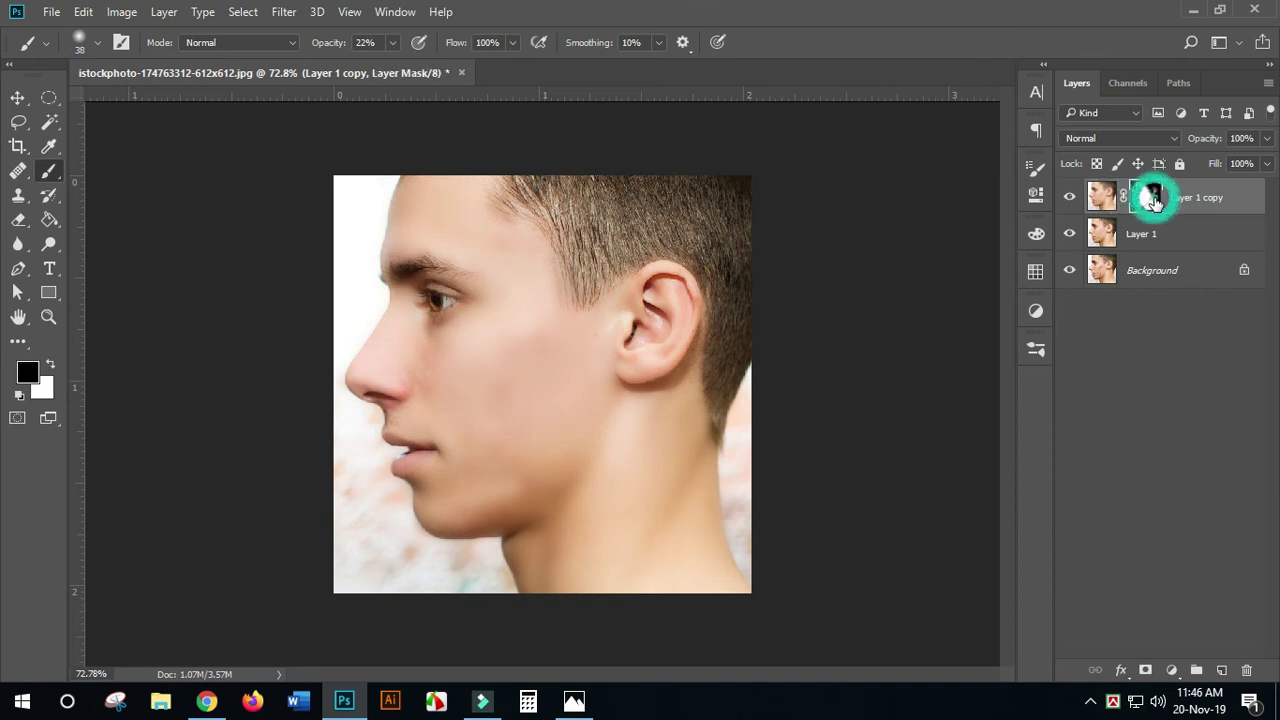
click(1097, 199)
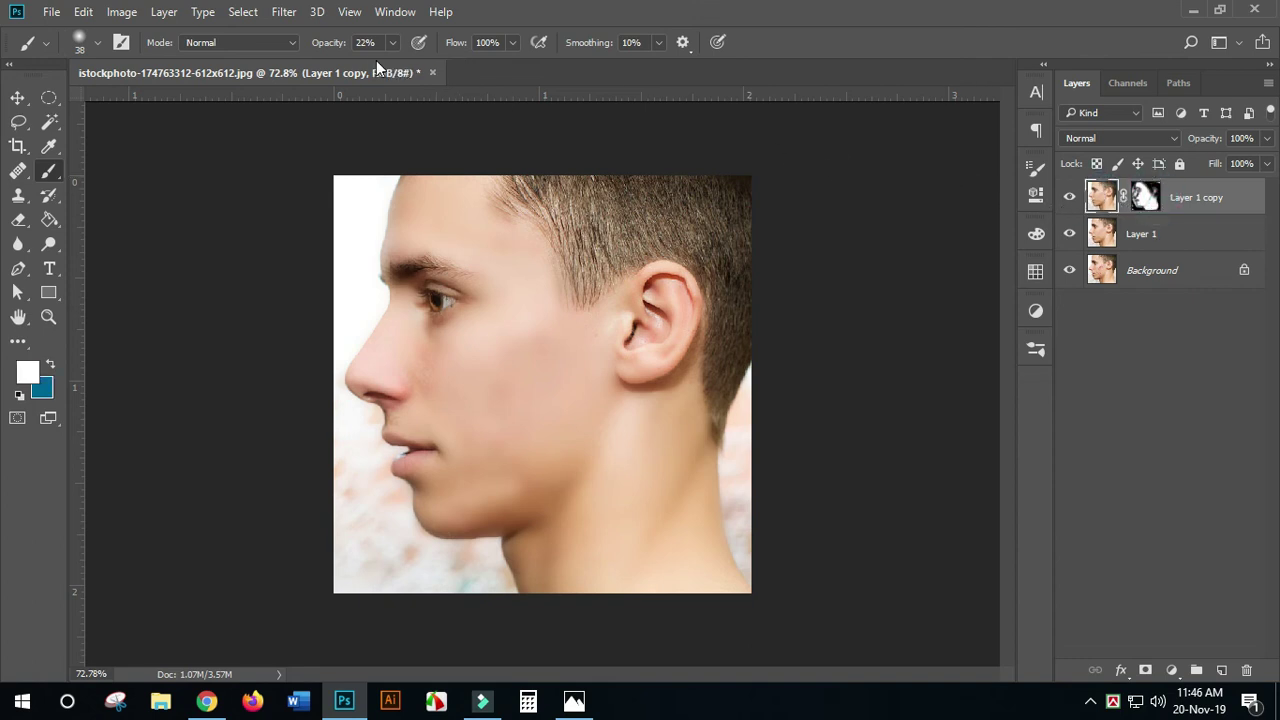
click(280, 14)
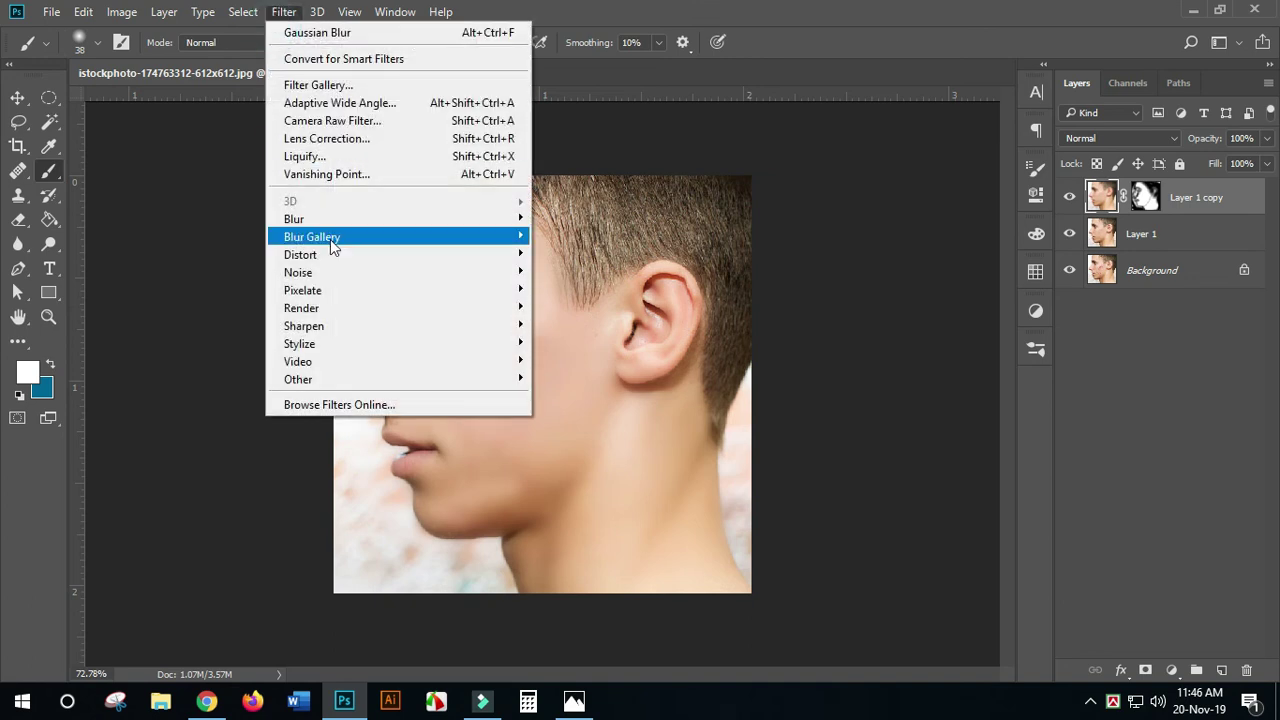
mouse_move(330, 274)
click(554, 269)
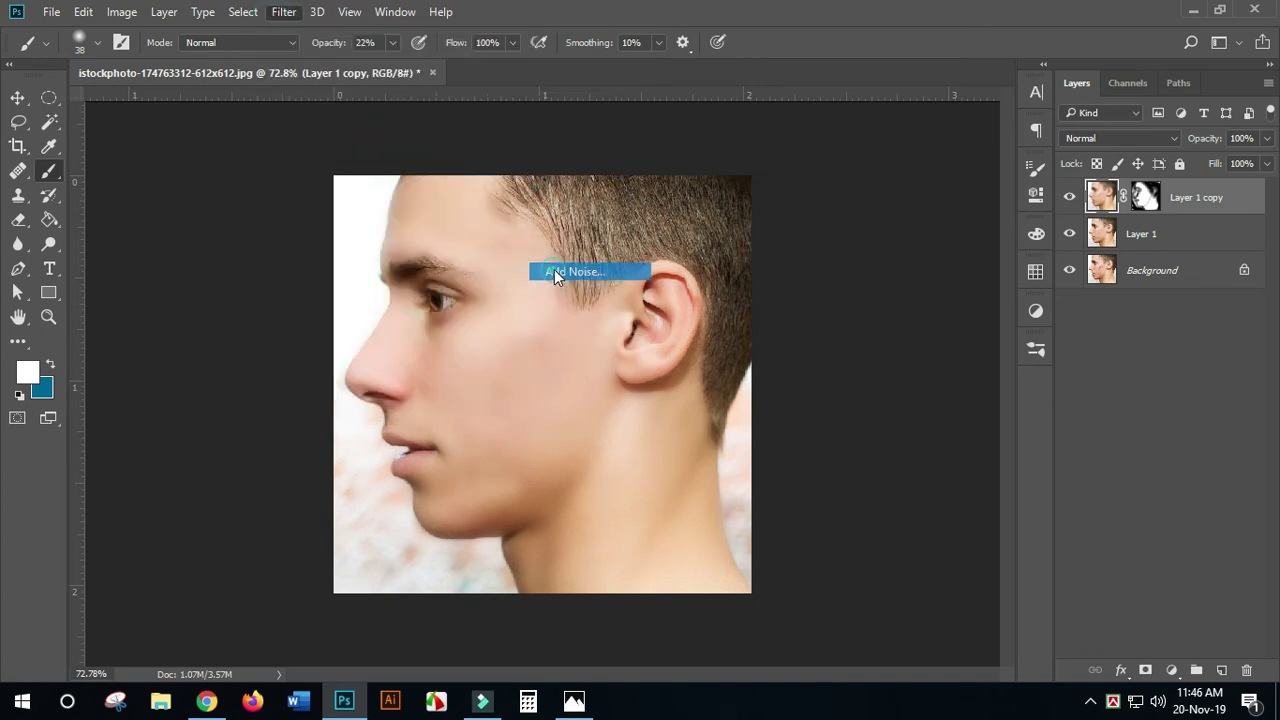
drag(701, 420, 757, 427)
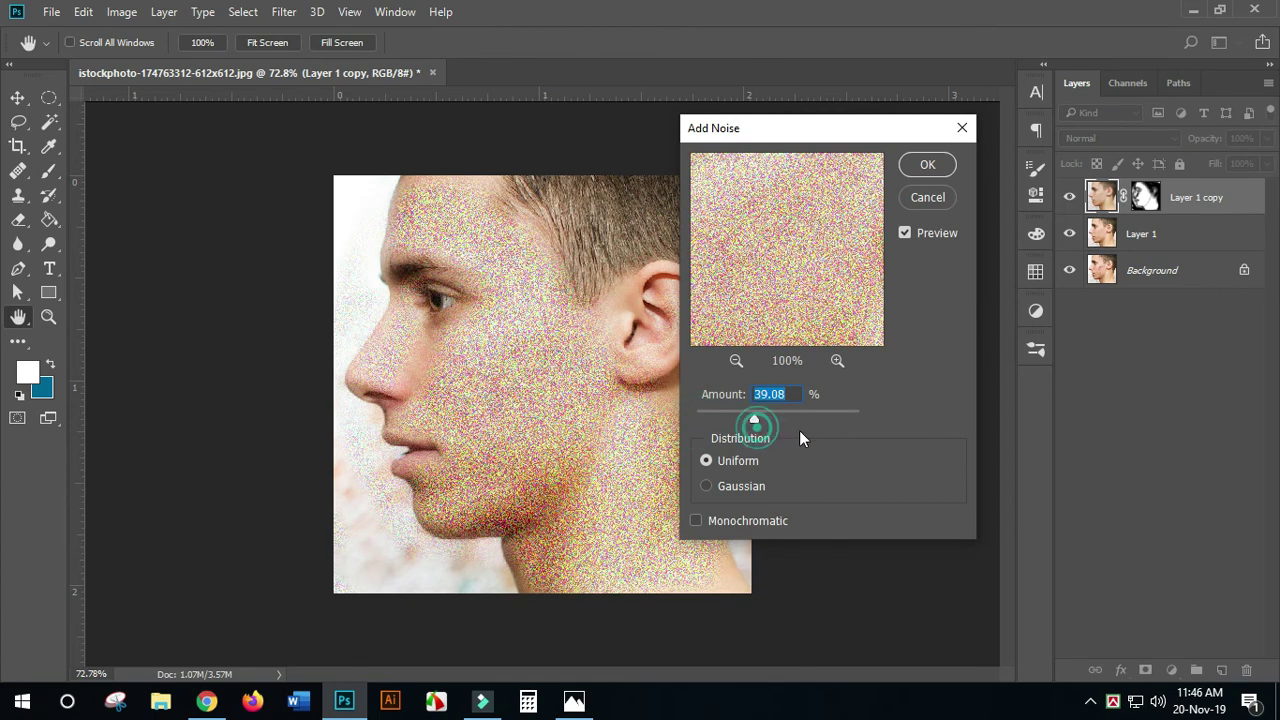
drag(766, 419, 700, 422)
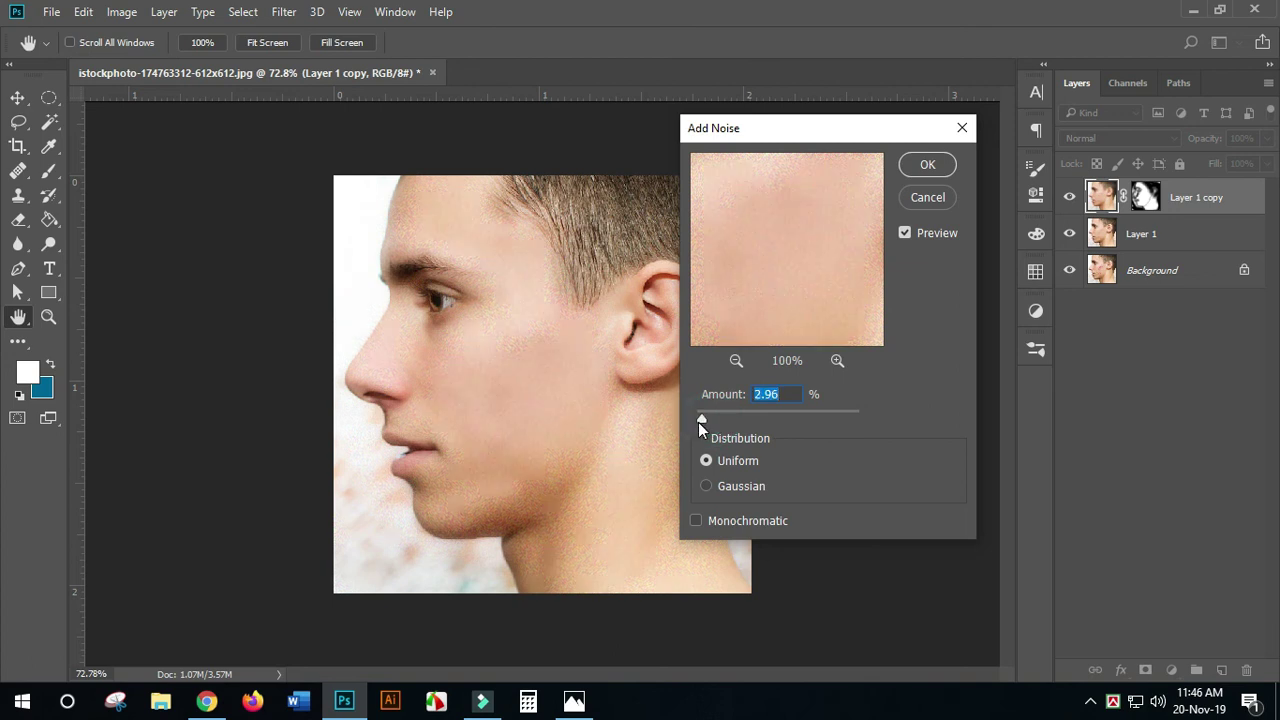
drag(698, 422, 697, 422)
click(790, 394)
text(1.5)
click(928, 165)
Compare different opacities for Layer 1 copy on the portrait and set it to 85%
scroll(662, 475, down, 2)
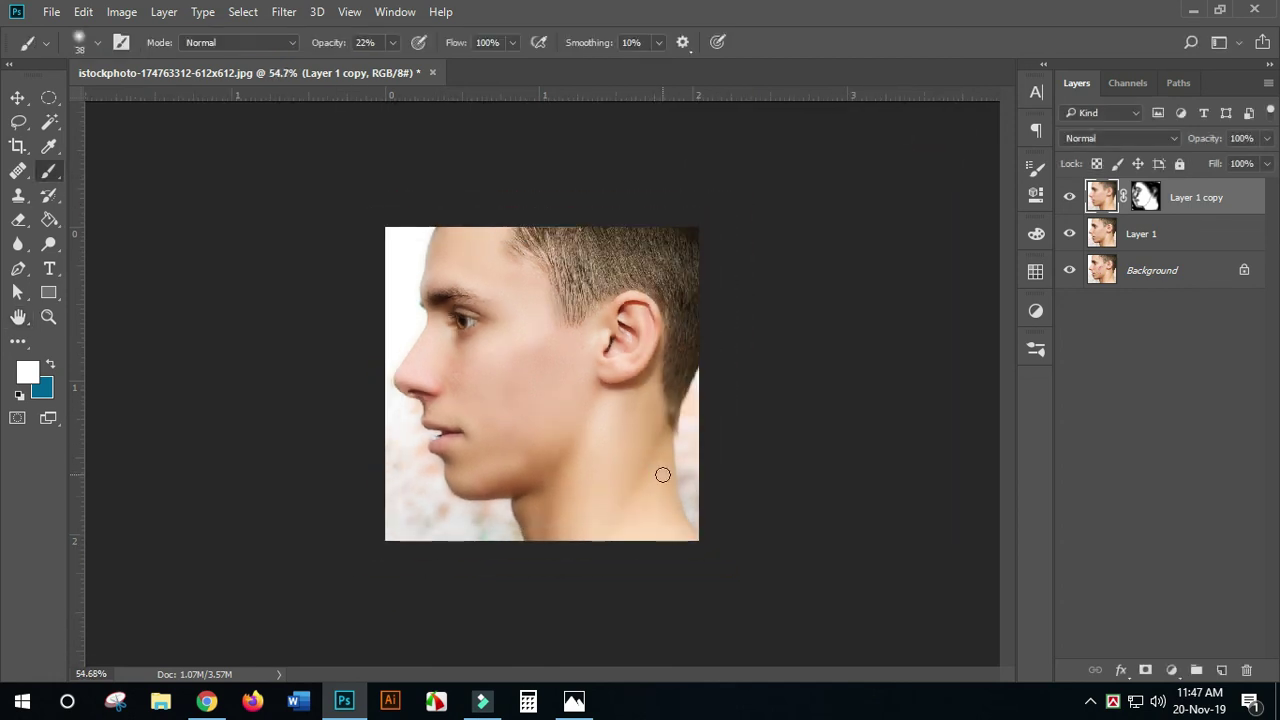
scroll(690, 484, up, 1)
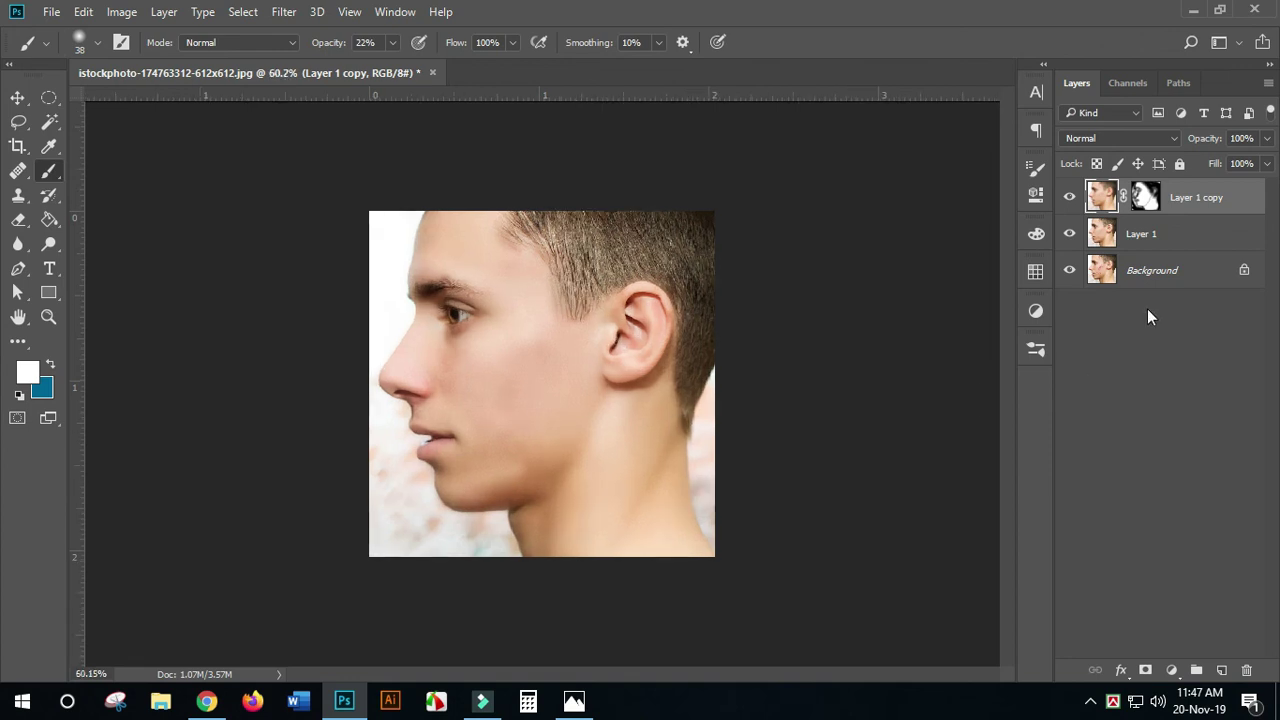
click(1218, 201)
click(1147, 197)
click(1266, 139)
drag(1258, 163, 1219, 161)
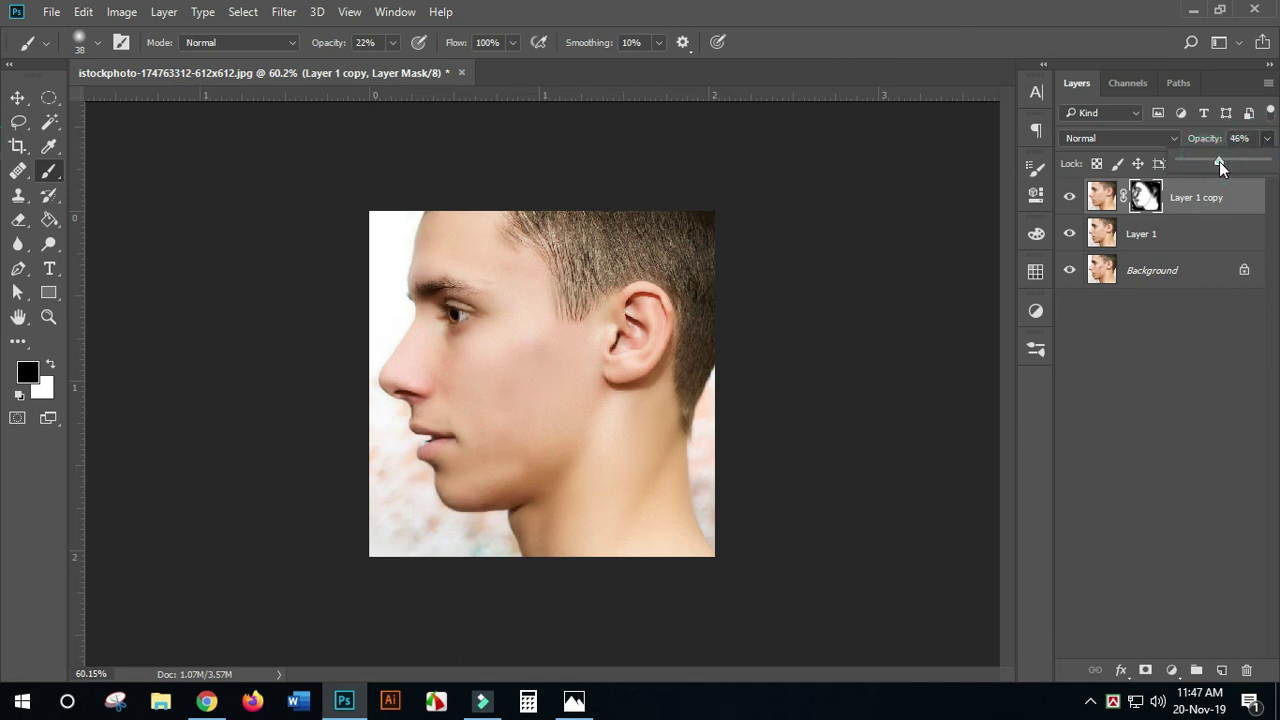
click(1234, 166)
click(1236, 167)
drag(1241, 165, 1264, 165)
scroll(626, 457, down, 3)
scroll(629, 454, up, 4)
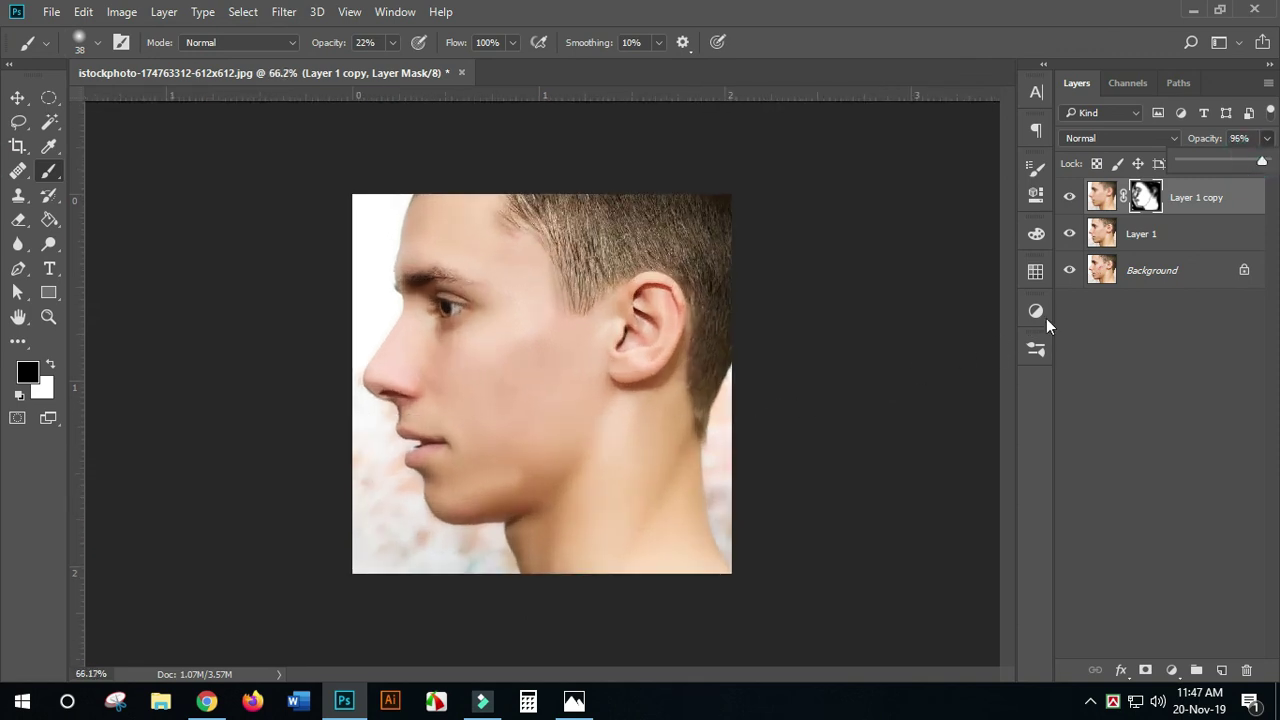
drag(1261, 166, 1208, 180)
mouse_move(1256, 161)
mouse_down()
mouse_move(1221, 163)
mouse_move(1255, 166)
mouse_up()
Group Layer 1 and Layer 1 copy together
click(18, 97)
click(1173, 245)
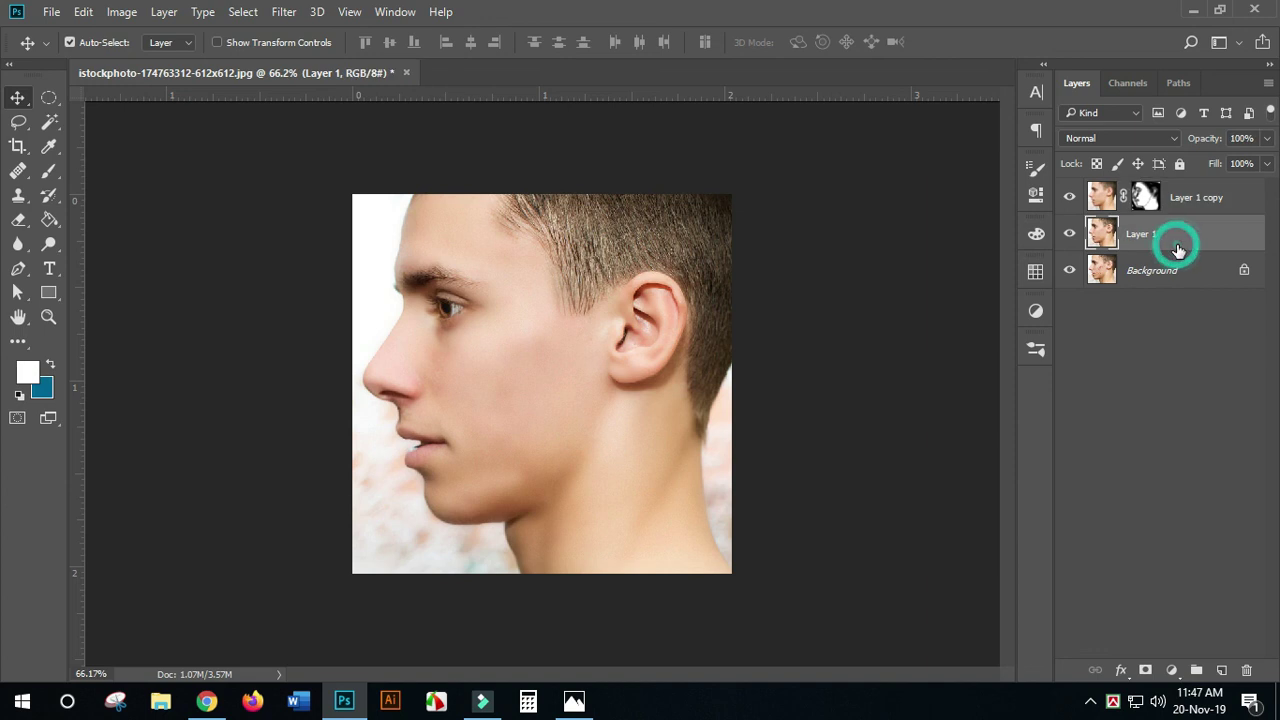
ctrl+click(1196, 203)
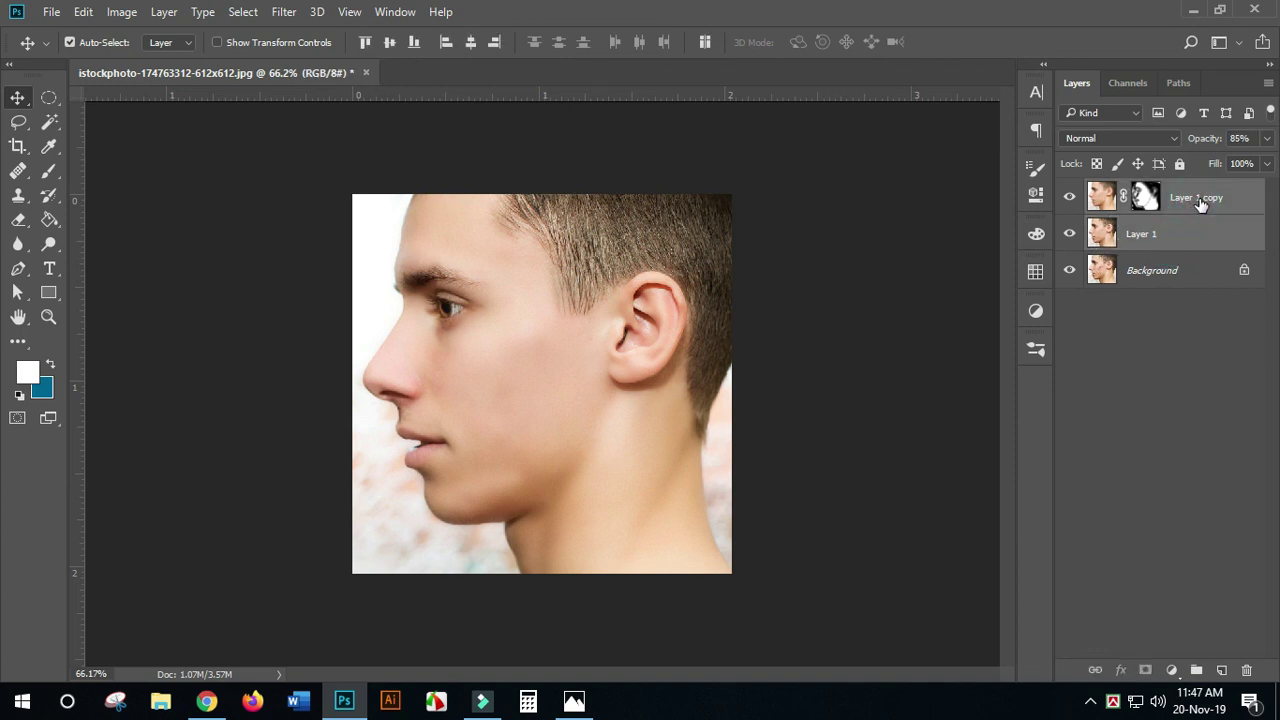
key(ctrl+g)
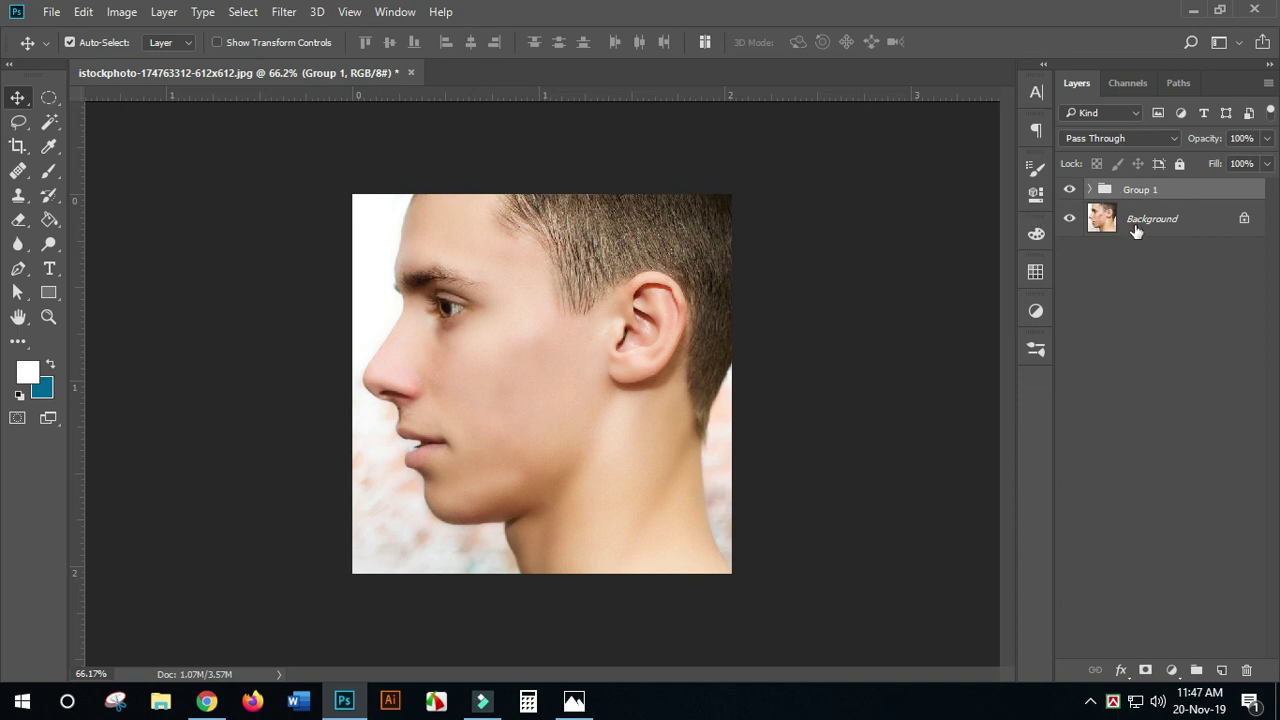
Compare the portrait before and after retouching by repeatedly hiding and showing the layer group
click(1068, 190)
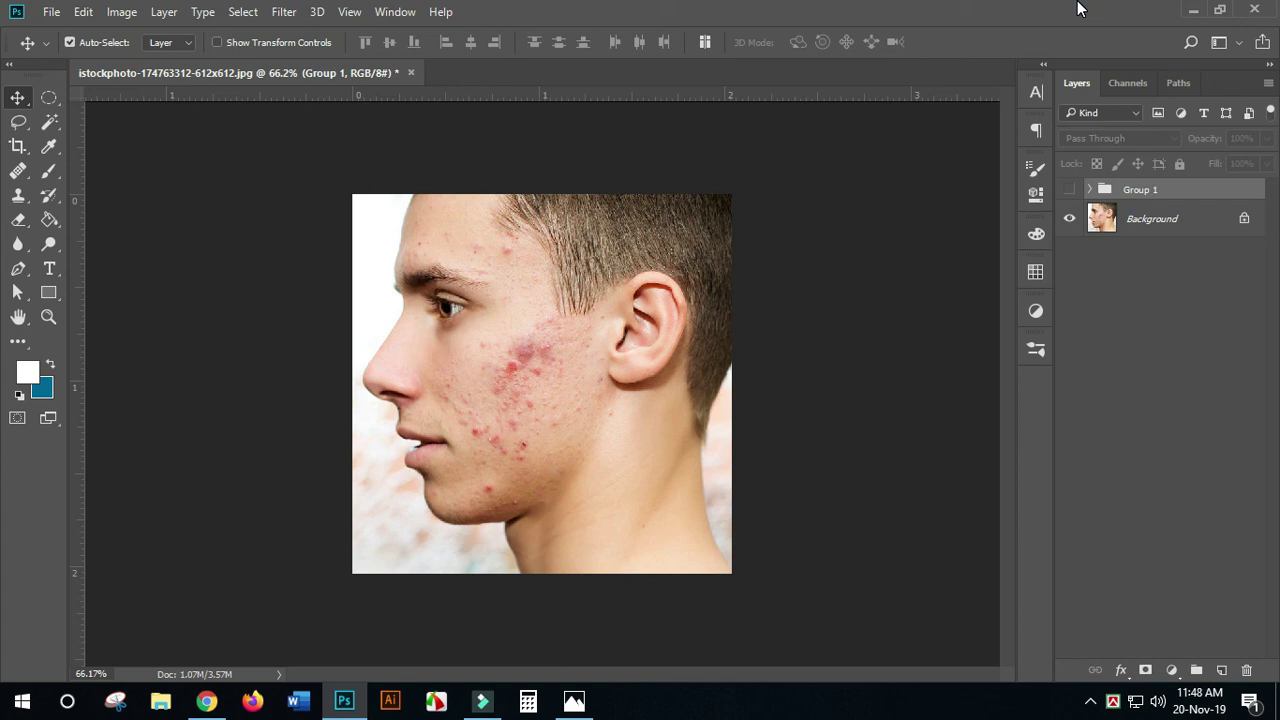
click(1069, 190)
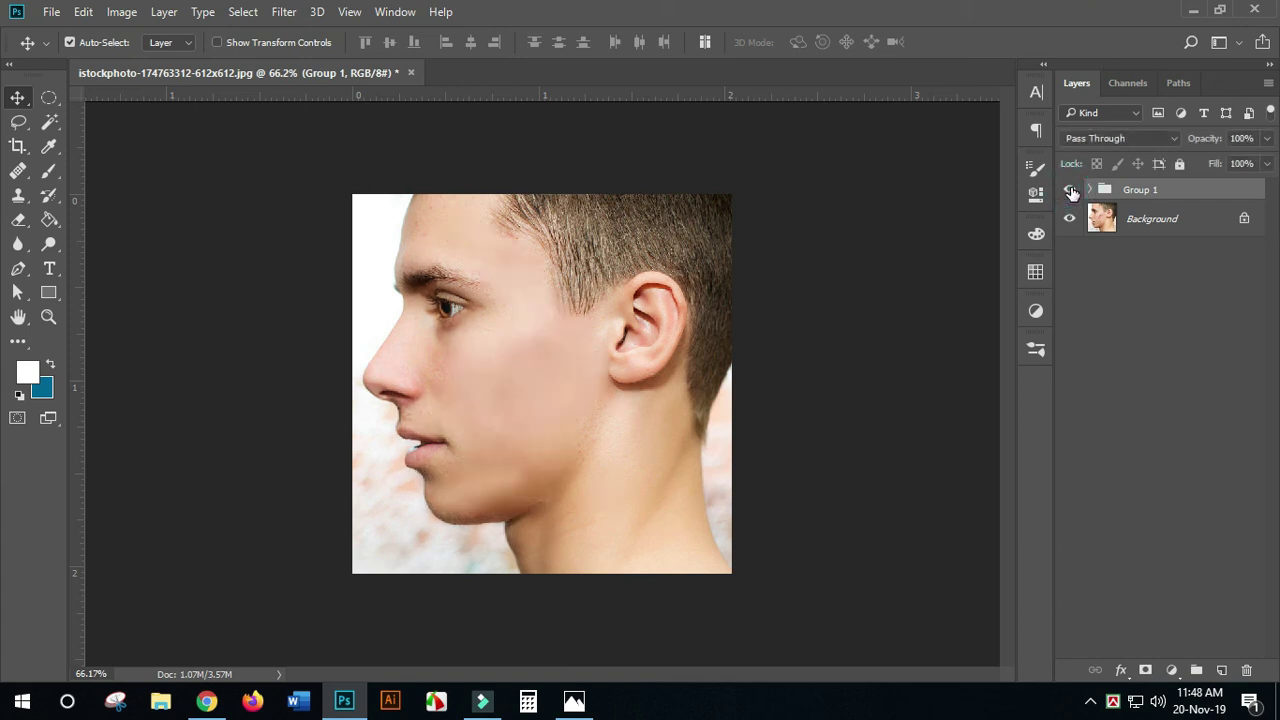
click(1070, 190)
click(1070, 190)
click(1070, 190)
click(1070, 190)
scroll(640, 375, up, 3)
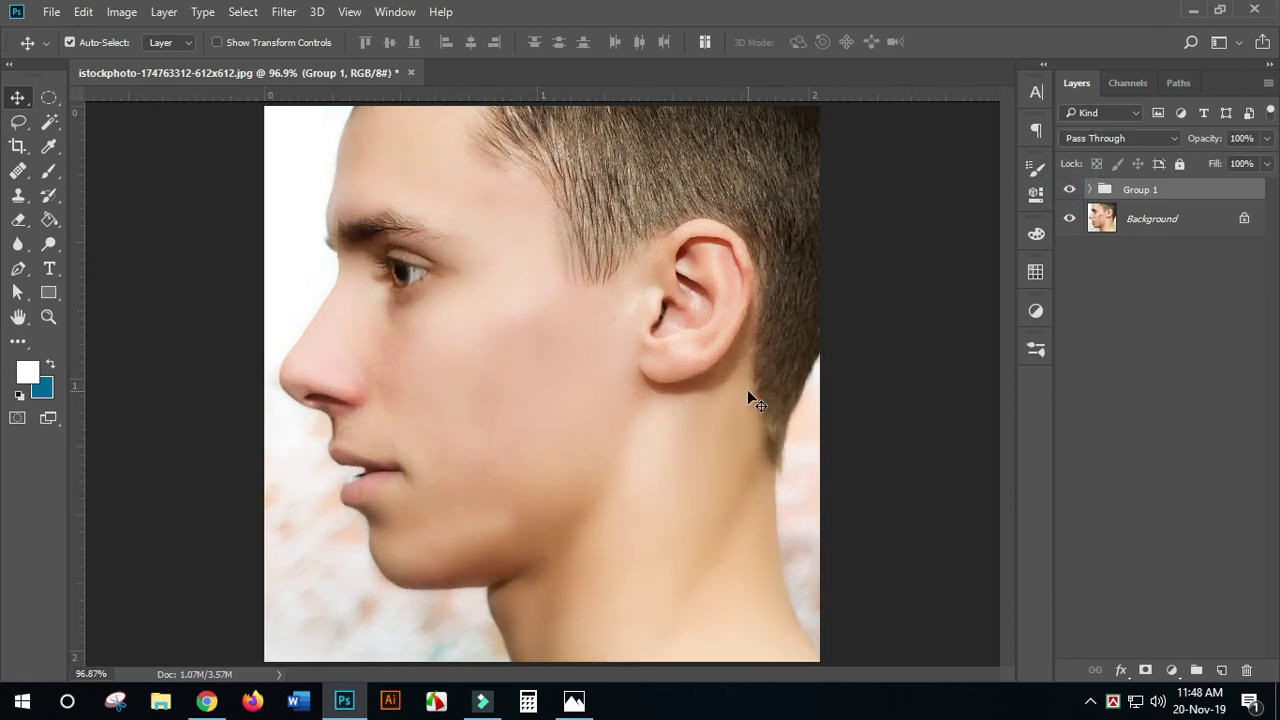
scroll(755, 394, down, 2)
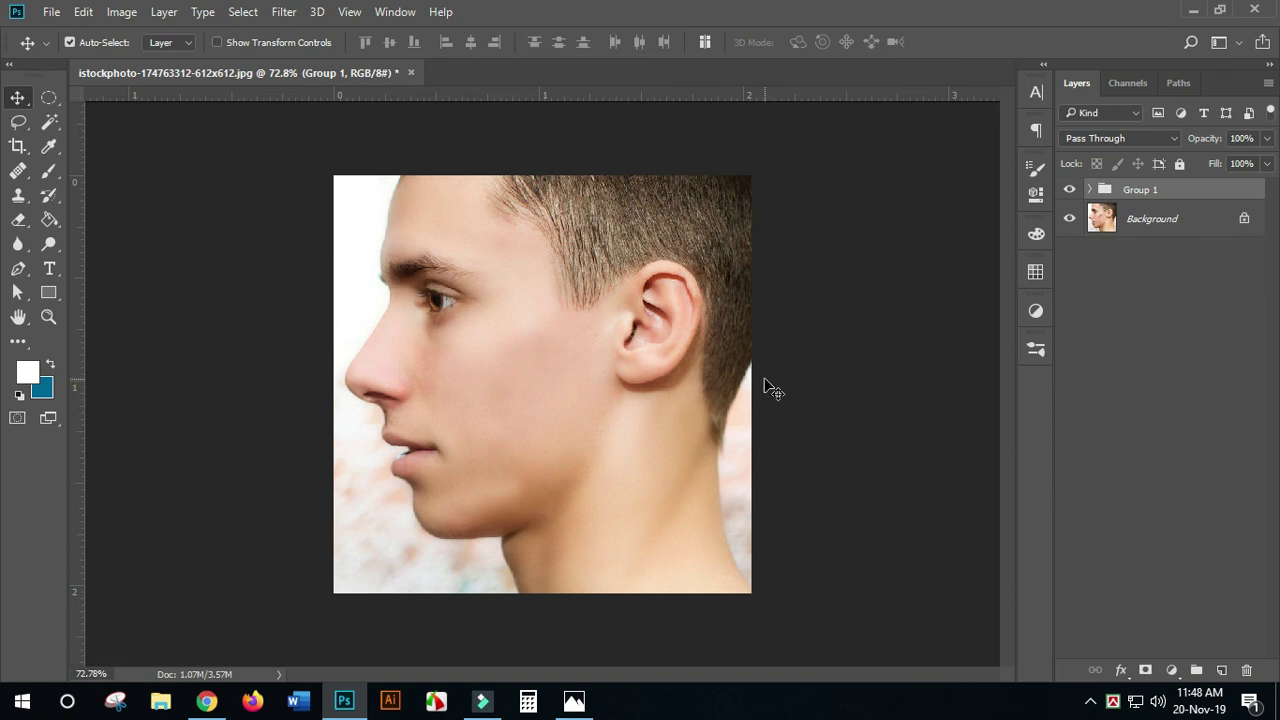
click(1066, 189)
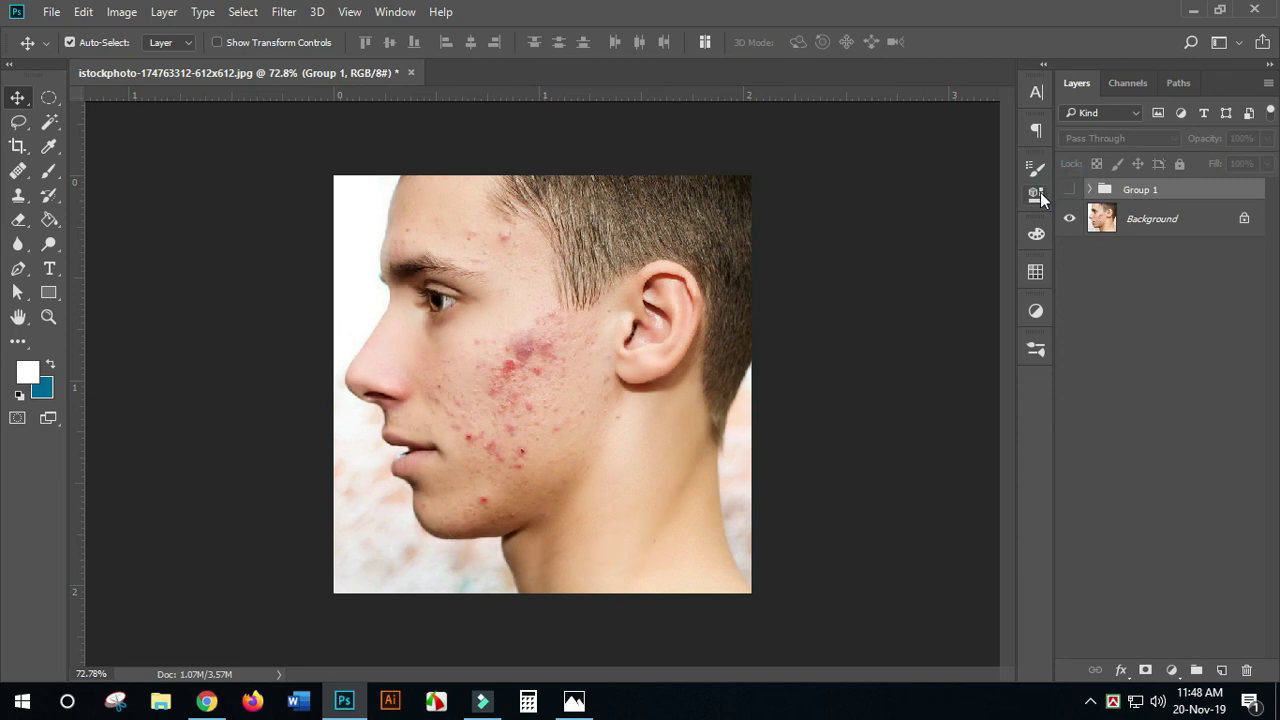
click(1067, 189)
click(1067, 189)
click(1067, 189)
click(1068, 189)
click(1068, 189)
click(1068, 189)
click(1068, 189)
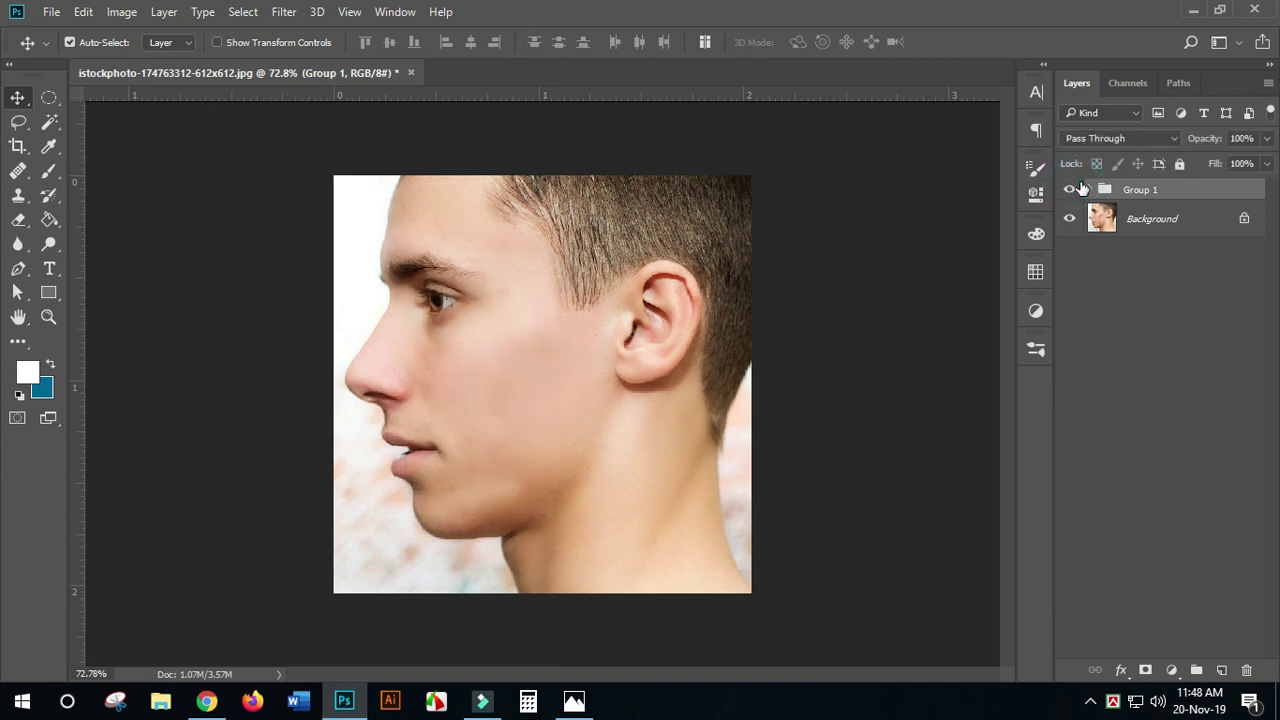
click(1069, 189)
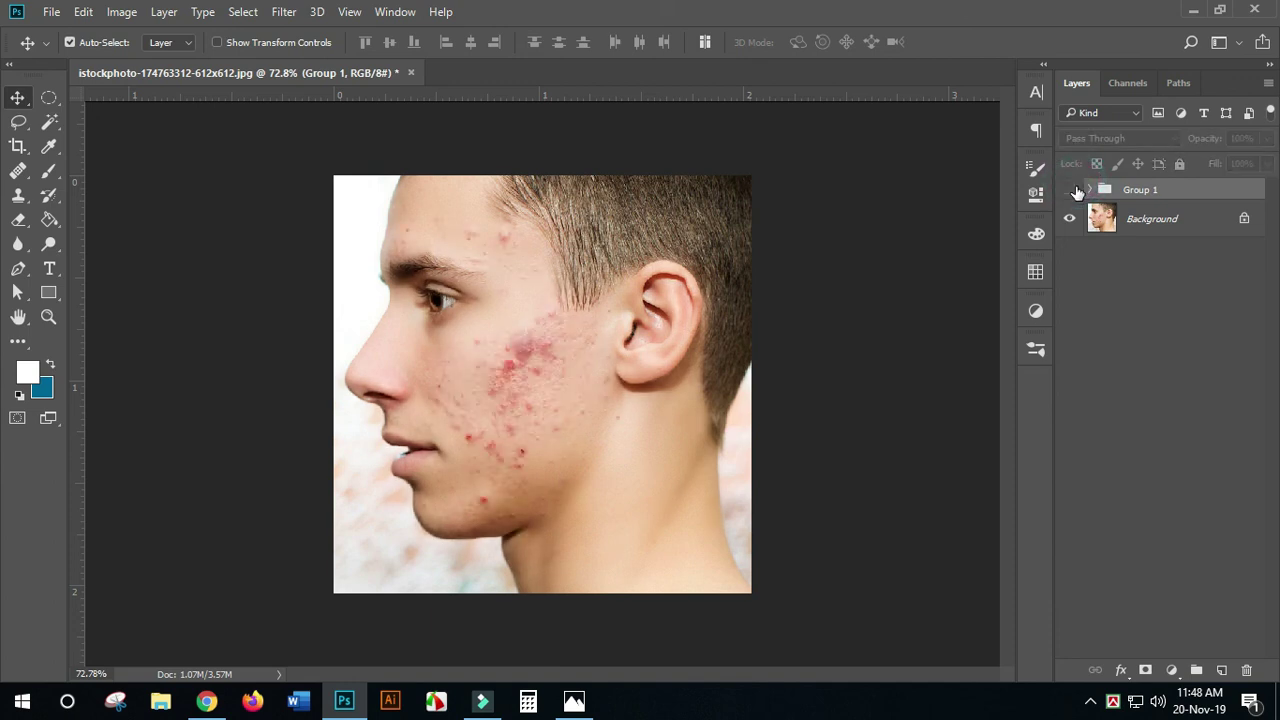
click(1070, 189)
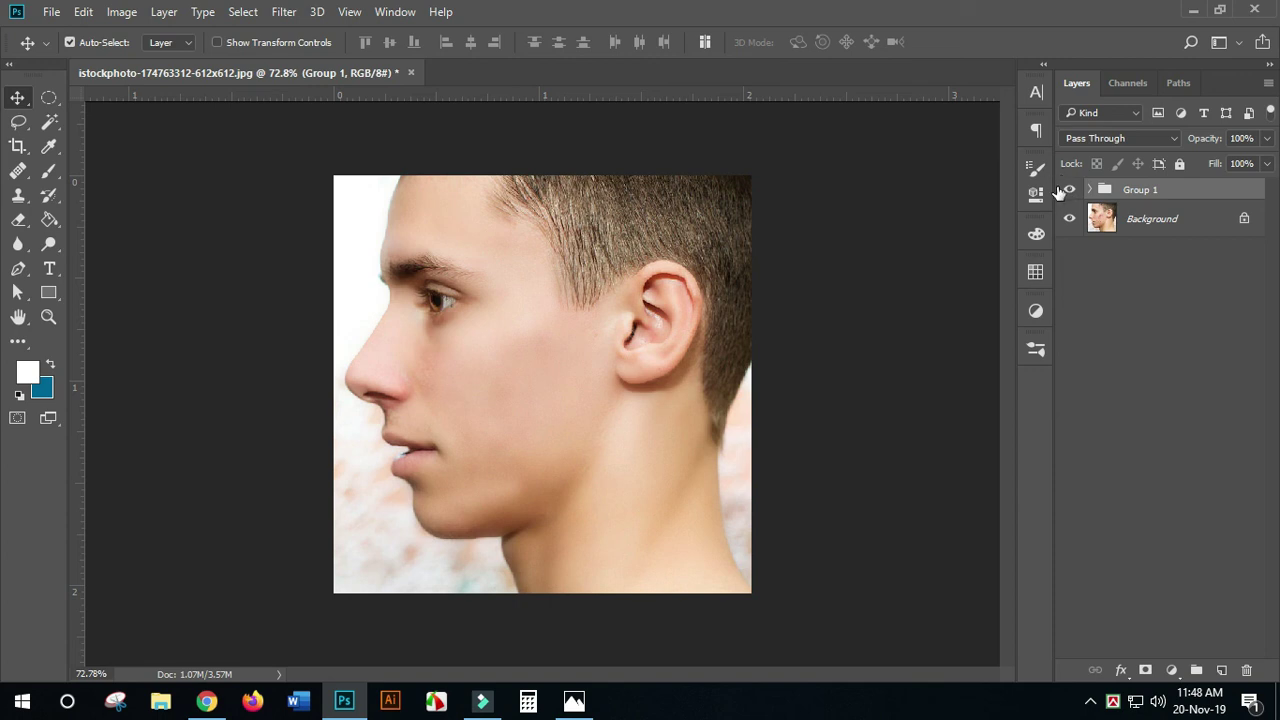
click(1069, 189)
click(1070, 190)
click(51, 11)
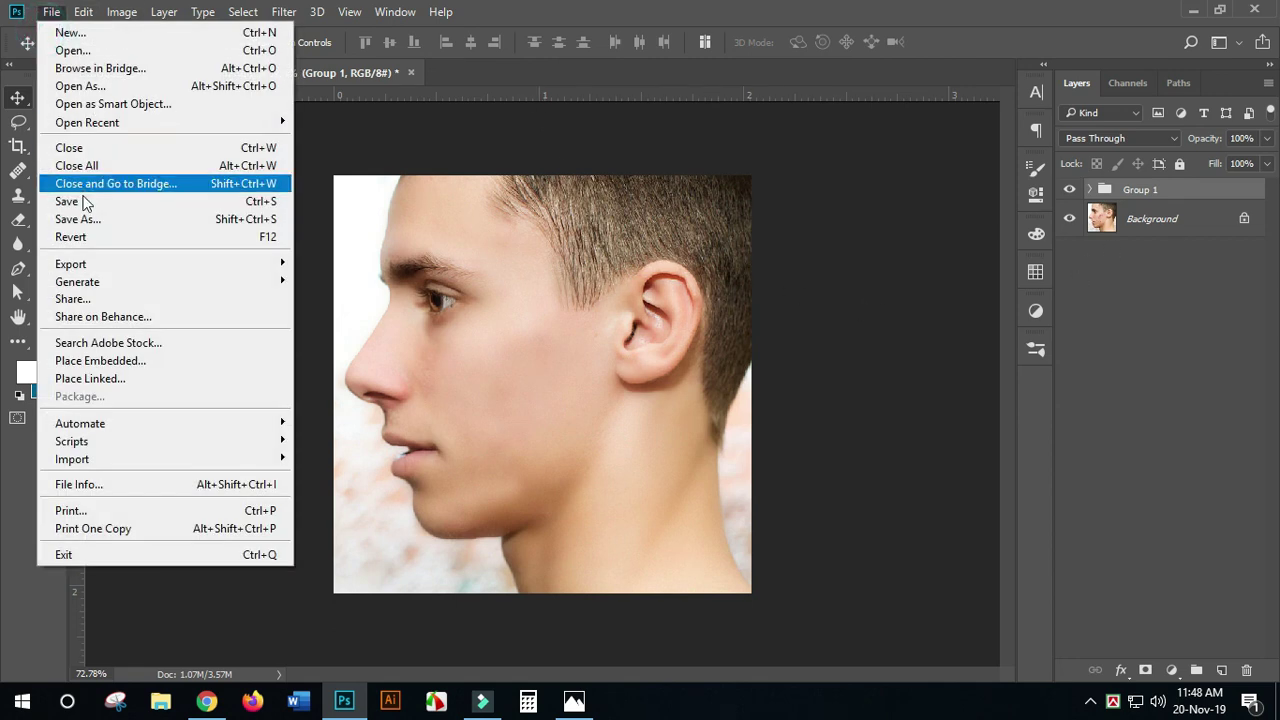
click(113, 226)
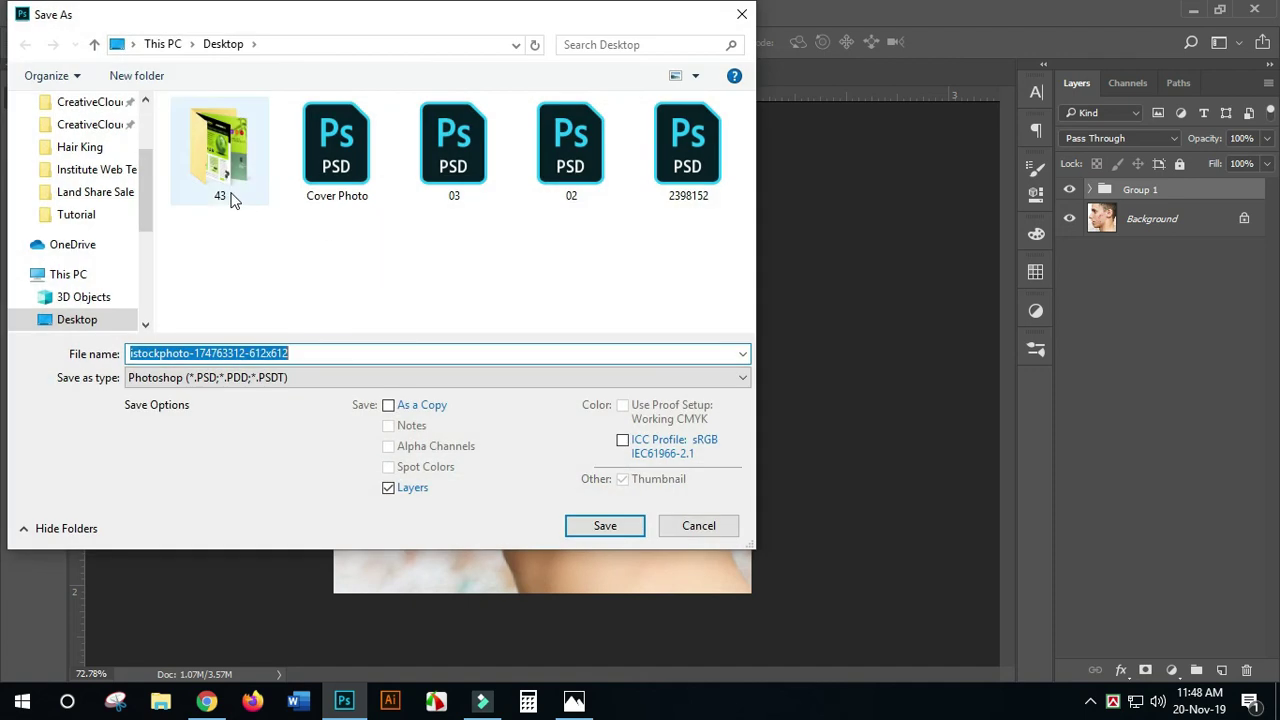
click(255, 378)
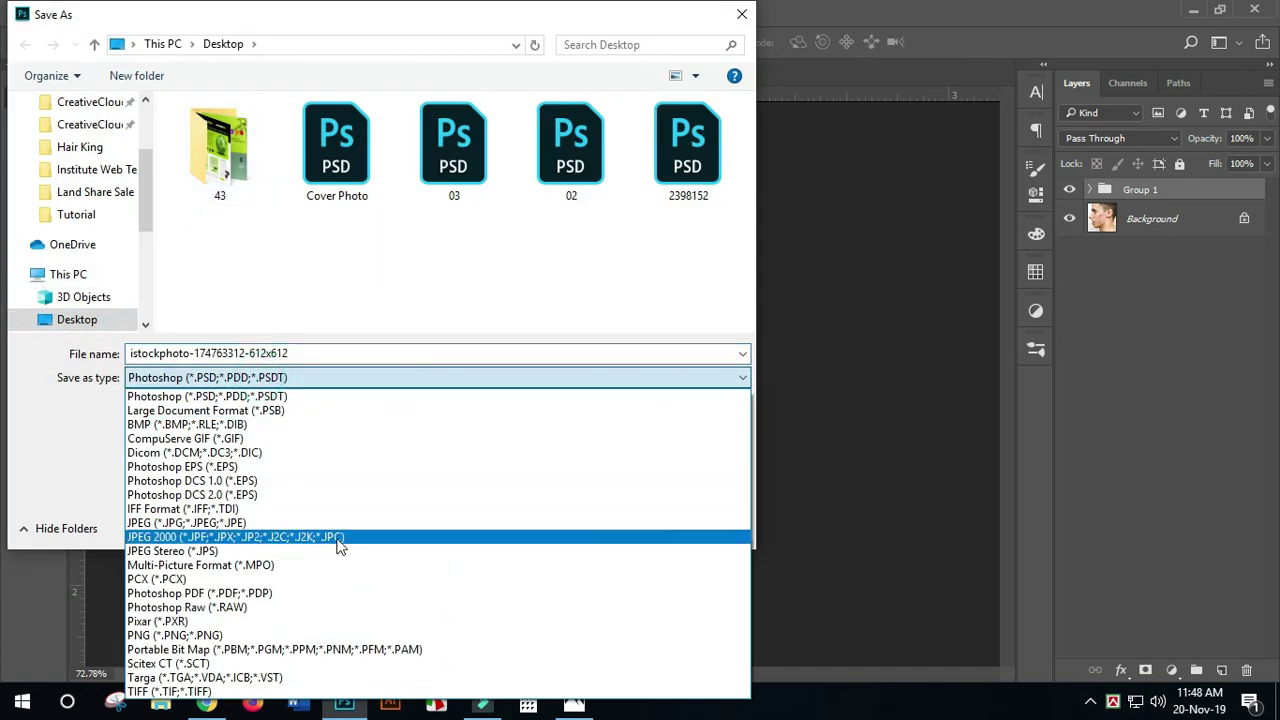
click(743, 17)
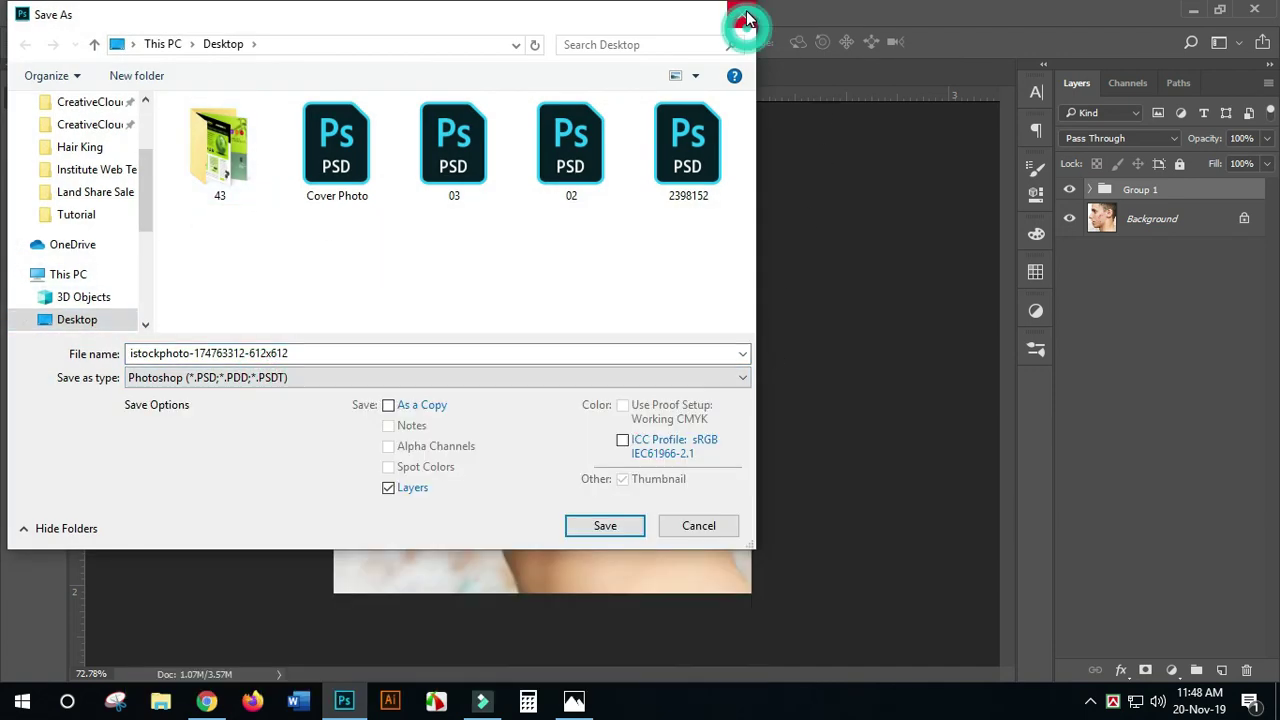
click(743, 17)
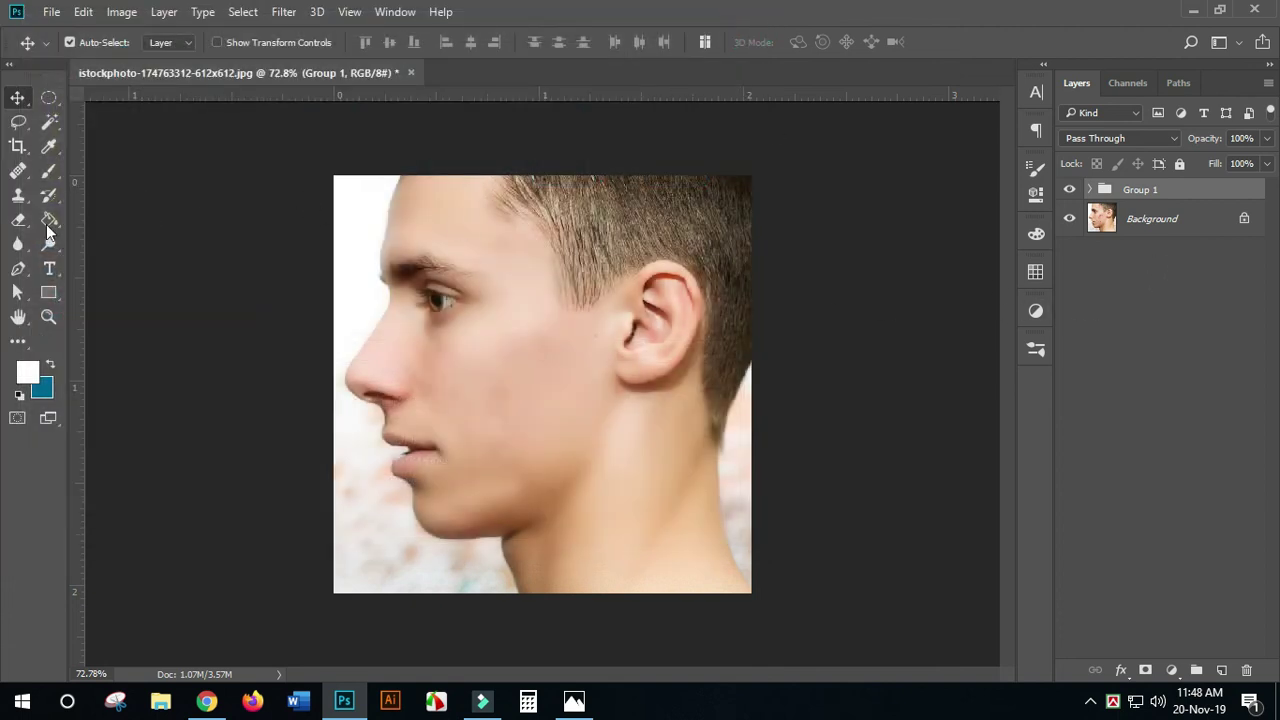
Extend the canvas rightward to about twice the portrait's width with the Crop tool and apply the crop
click(19, 147)
drag(752, 386, 963, 394)
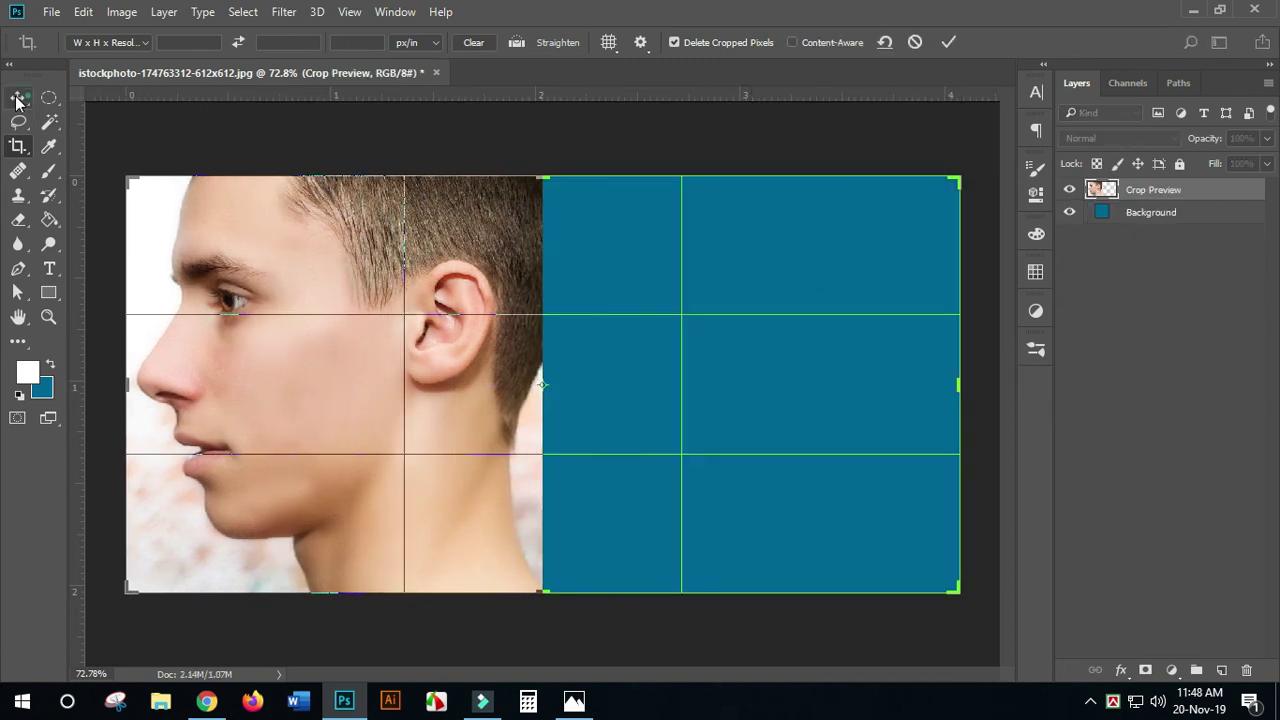
click(17, 97)
click(551, 266)
Move Group 1 horizontally onto the added canvas, beside the original portrait, leaving a thin blue strip between the two
click(1194, 191)
key(Right)
key(Right)
key(Right)
key(Right)
key(Right)
key(Right)
key(Right)
key(Right)
key(Right)
key(Right)
key(Right)
key(Right)
key(Right)
key(Right)
key(Right)
key(Right)
key(Right)
key(Right)
key(Right)
key(Right)
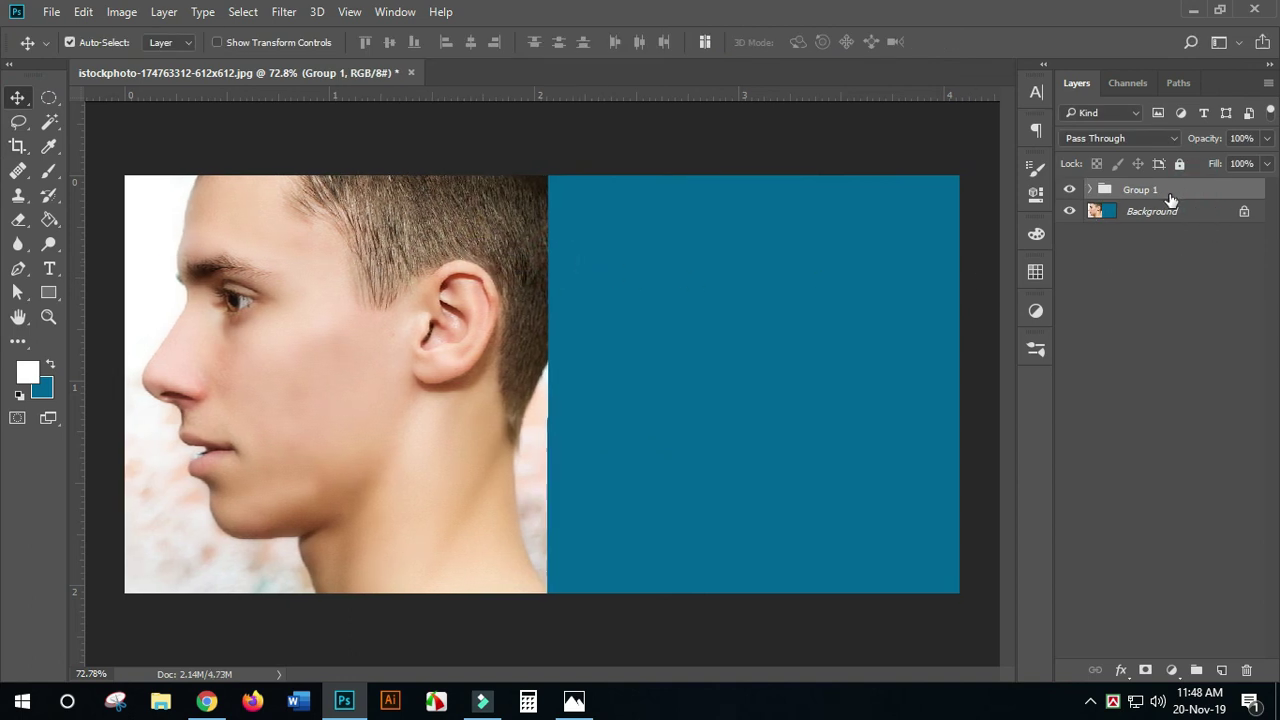
key(shift+Right)
key(shift+Right)
key(shift+Right)
key(shift+Right)
key(shift+Right)
key(shift+Right)
key(shift+Right)
key(shift+Right)
key(shift+Right)
key(shift+Right)
key(shift+Right)
key(shift+Right)
key(shift+Right)
key(shift+Right)
key(shift+Right)
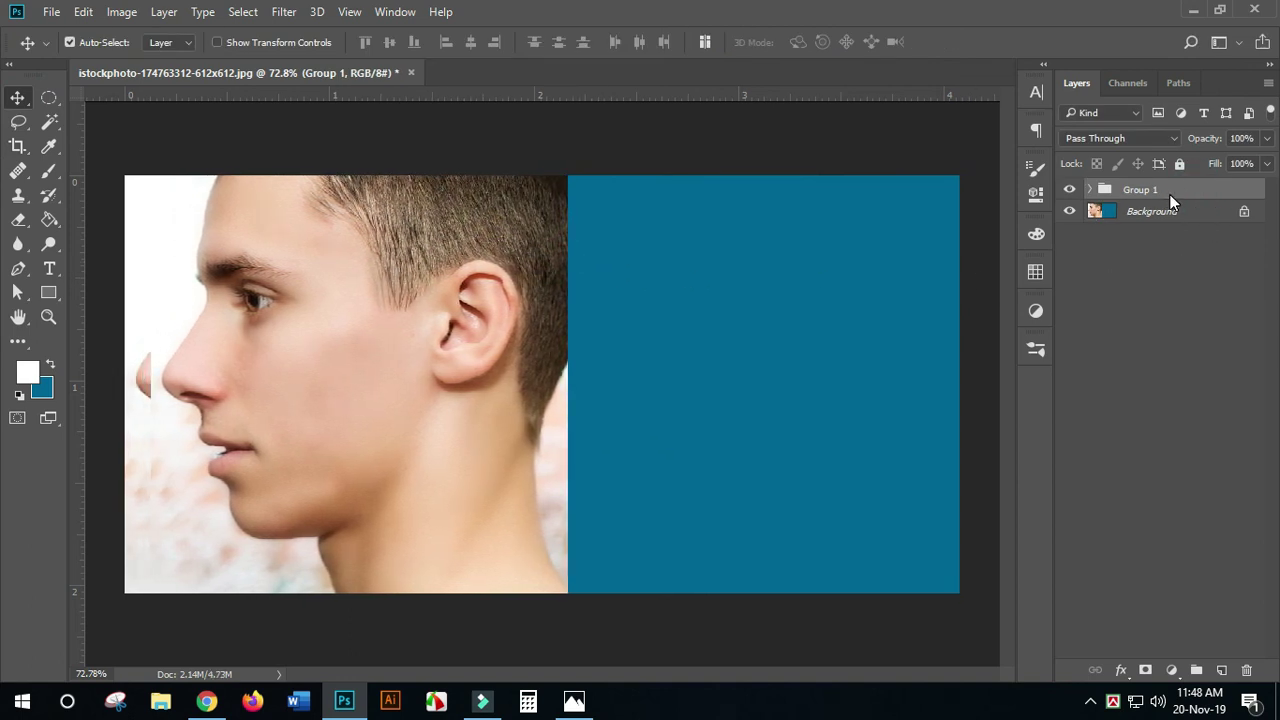
key(shift+Right)
key(shift+Right)
key(shift+Right)
key(shift+Right)
key(shift+Right)
key(shift+Right)
key(shift+Right)
key(shift+Right)
key(shift+Right)
key(shift+Right)
key(shift+Right)
key(shift+Right)
key(shift+Right)
key(shift+Right)
key(shift+Right)
key(shift+Right)
key(shift+Right)
key(shift+Right)
key(shift+Right)
key(shift+Right)
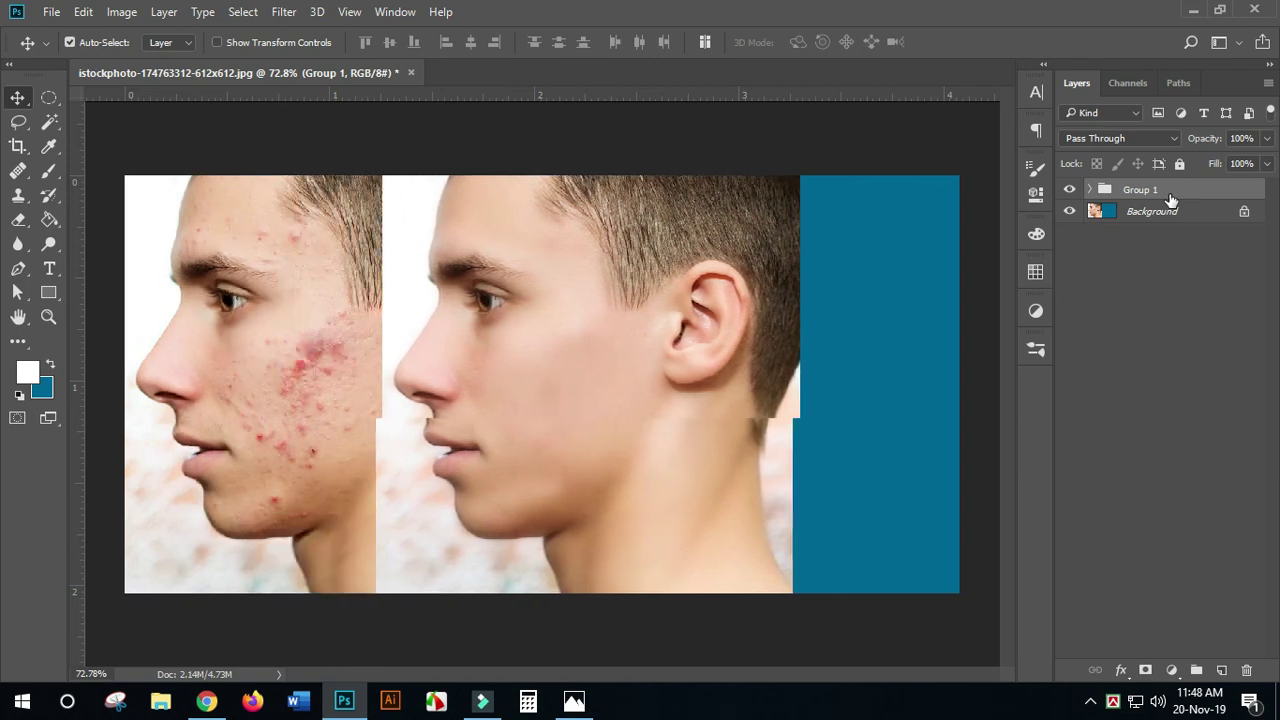
key(shift+Right)
key(shift+Right)
key(shift+Right)
key(shift+Right)
key(shift+Right)
key(shift+Right)
key(shift+Right)
key(shift+Right)
key(shift+Right)
key(shift+Right)
key(shift+Right)
key(shift+Right)
key(shift+Right)
key(shift+Right)
key(shift+Right)
key(shift+Right)
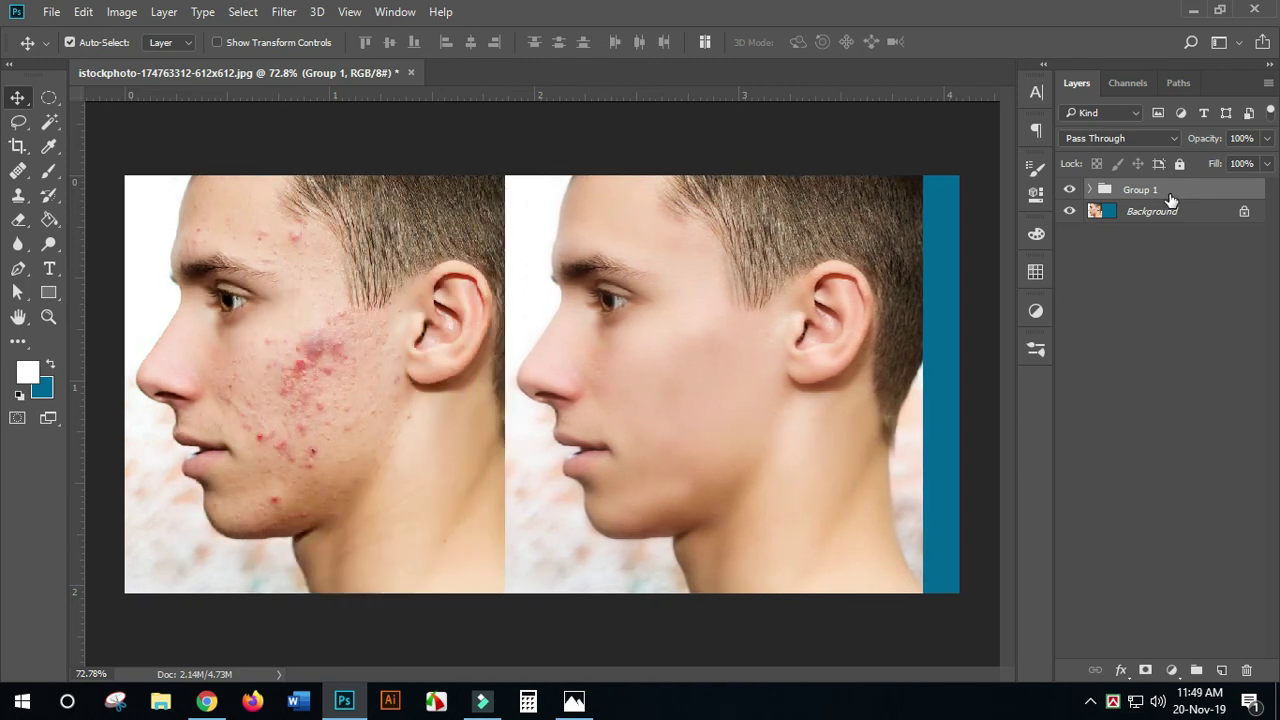
key(shift+Right)
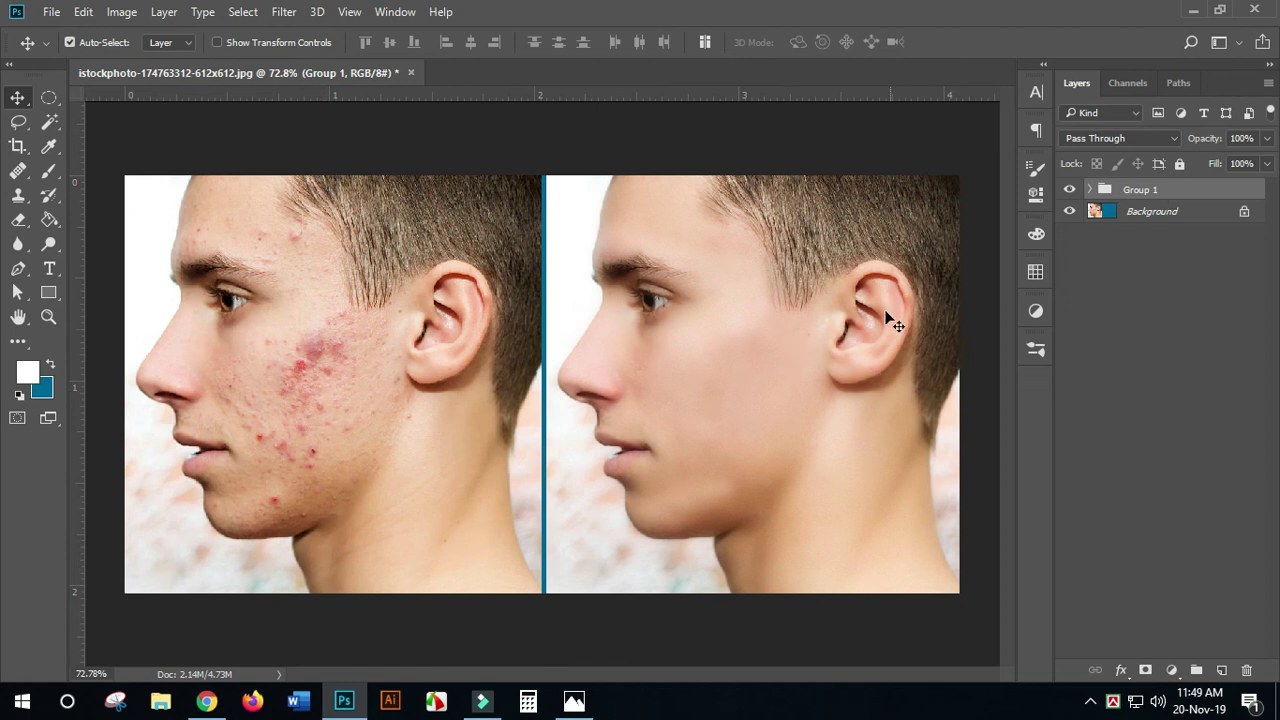
scroll(893, 313, down, 2)
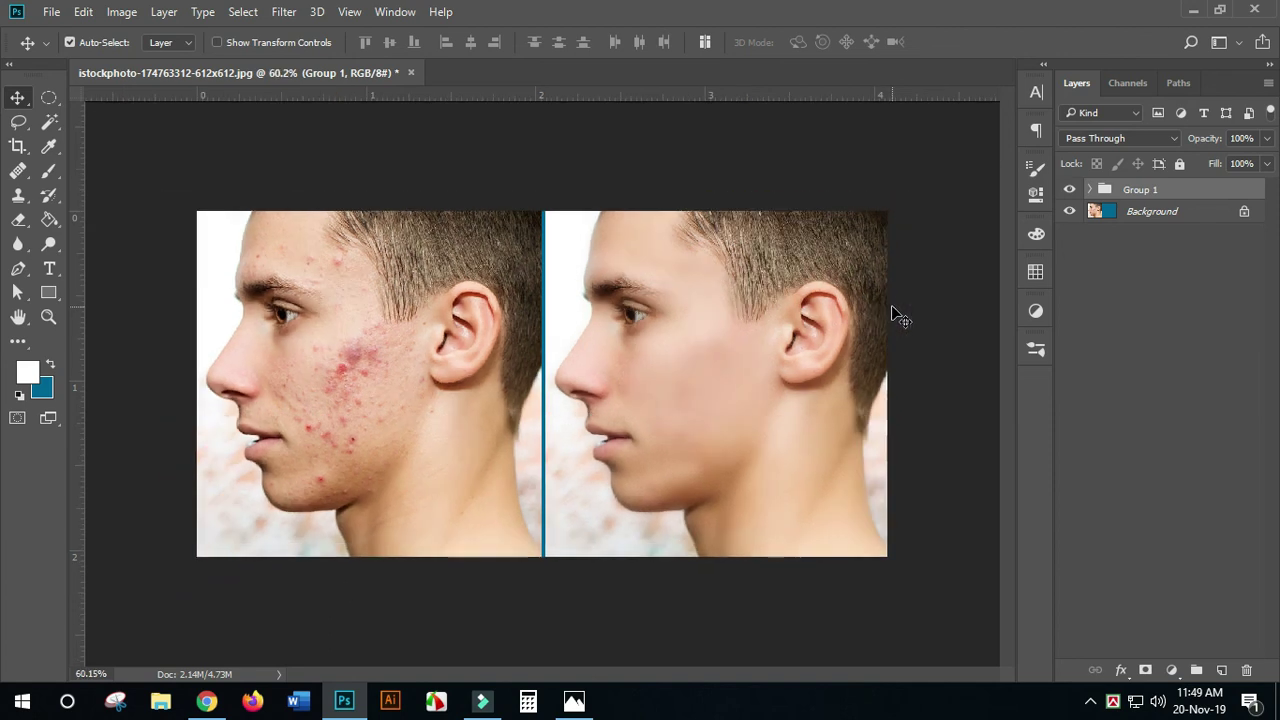
Save the before-and-after image to the Desktop as a JPEG named "Image Retuch" with quality 12 and the Progressive format option
click(51, 13)
click(49, 13)
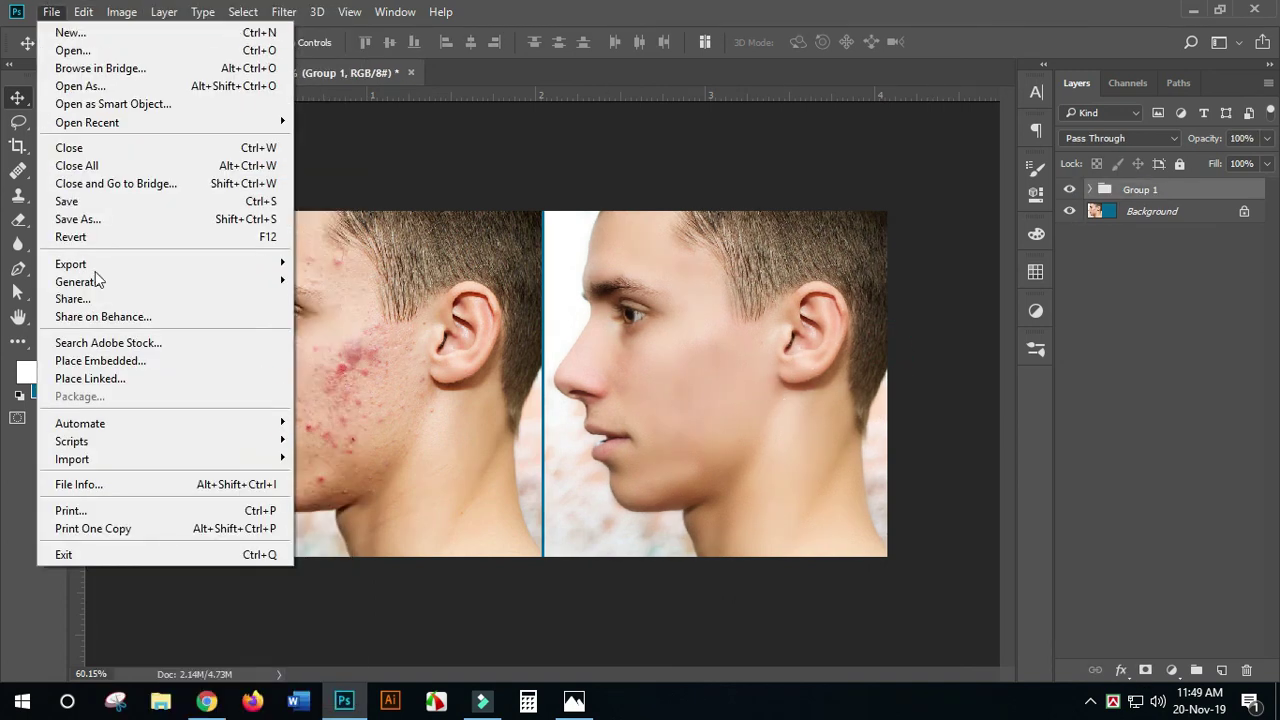
click(123, 214)
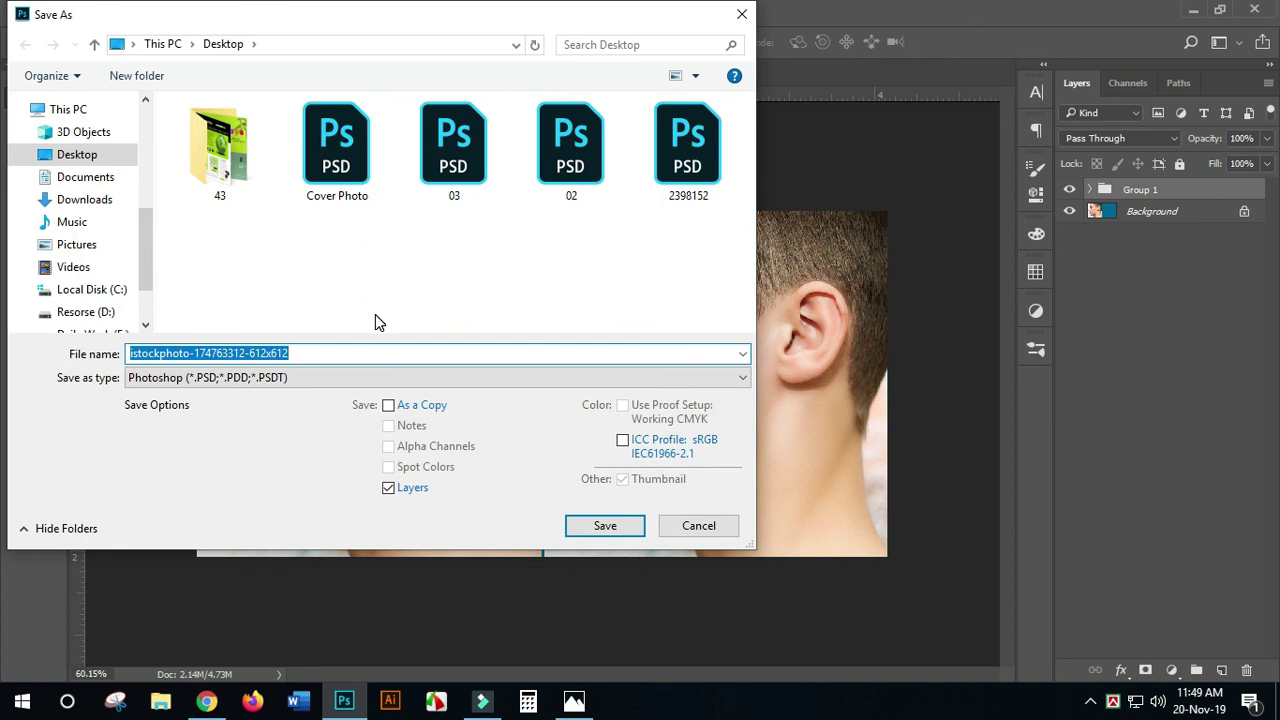
text(image Retuch)
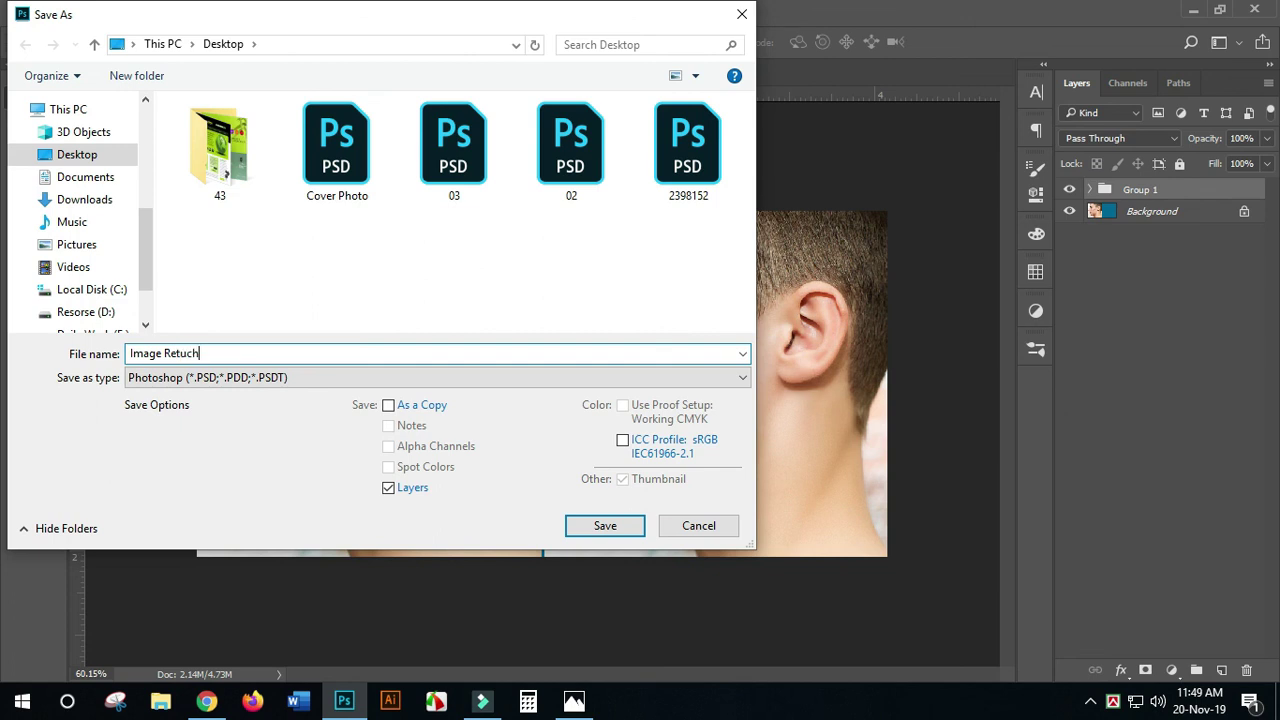
click(337, 377)
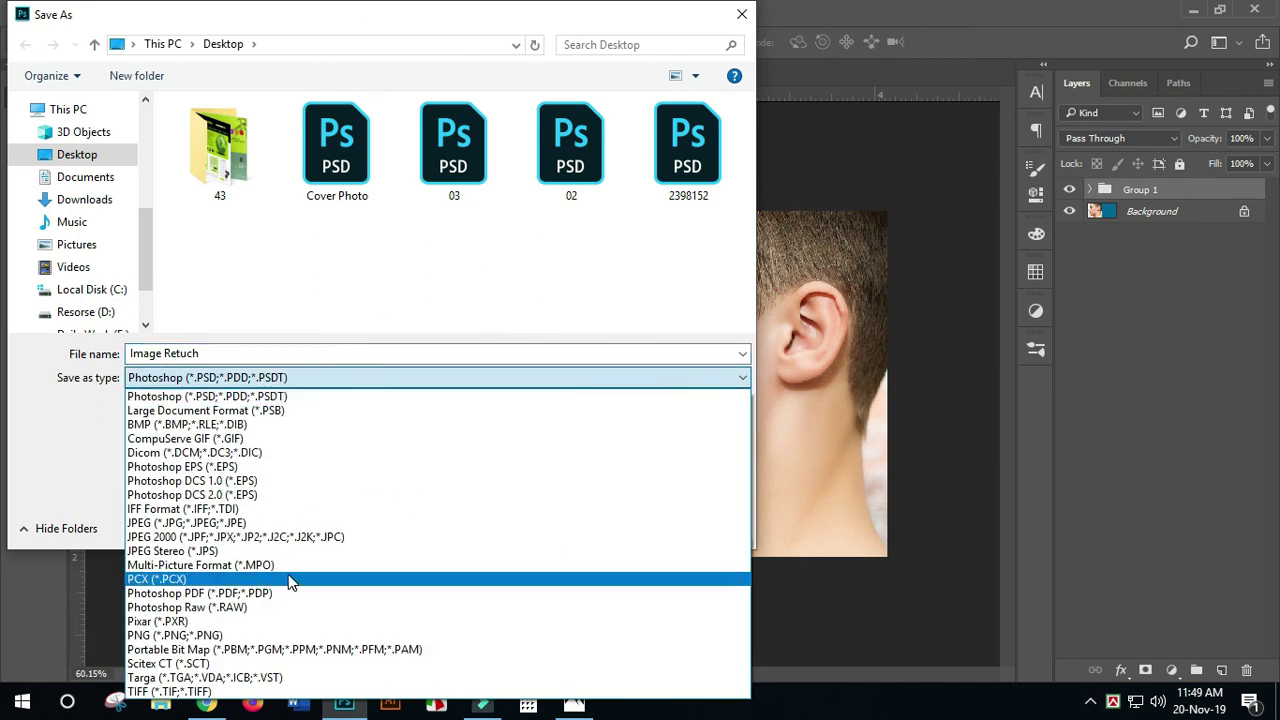
click(285, 522)
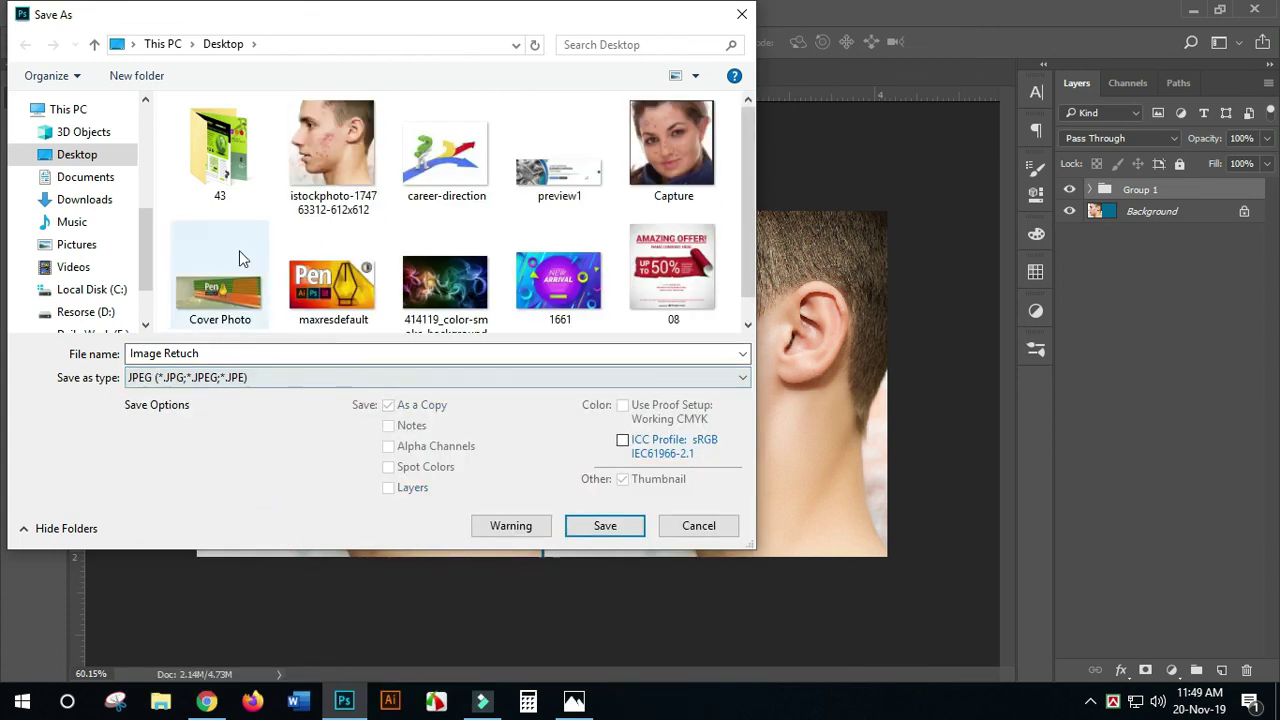
click(606, 528)
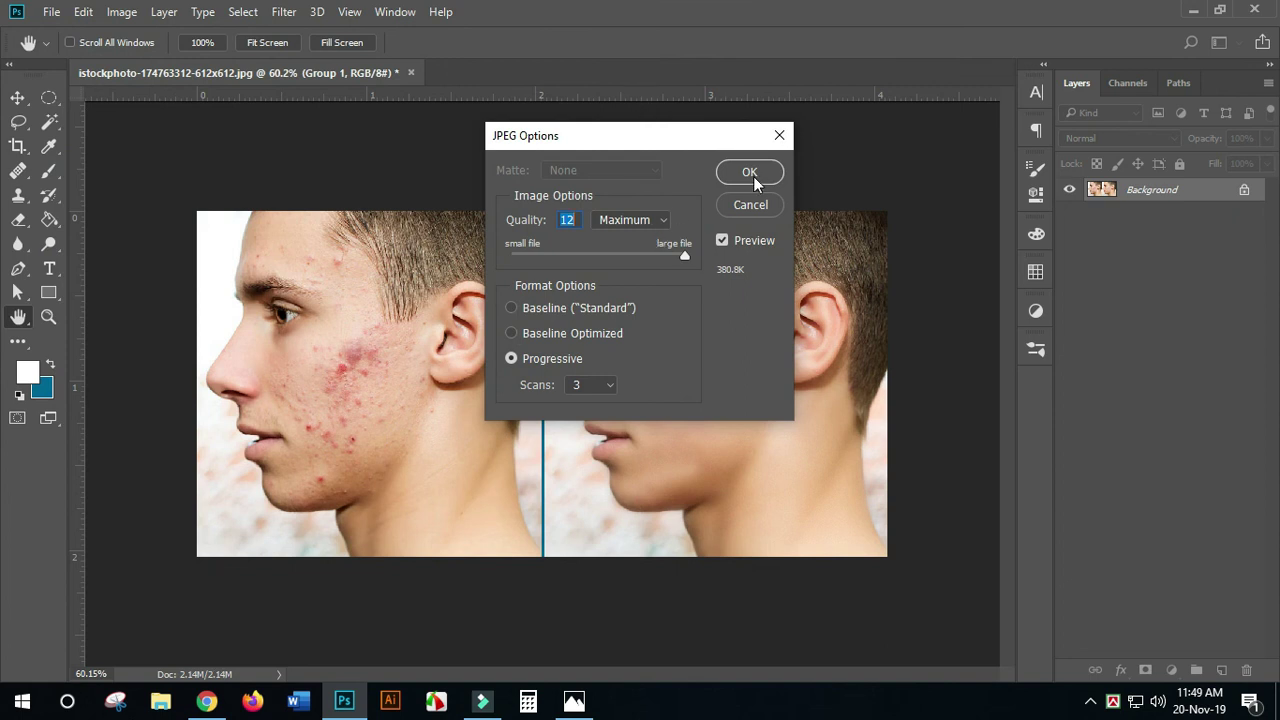
click(753, 176)
Minimize Photoshop, close the original photo in the Photos viewer, and open the saved Image Retuch file from the desktop
click(1194, 10)
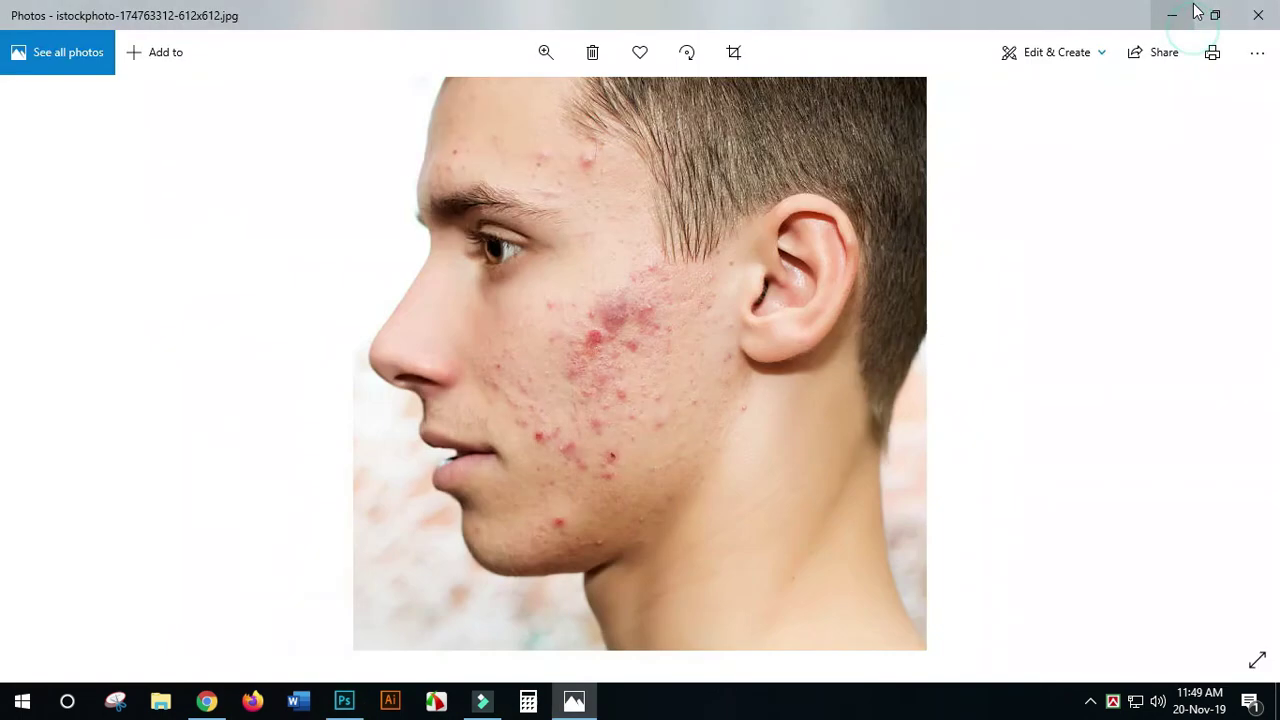
click(1254, 13)
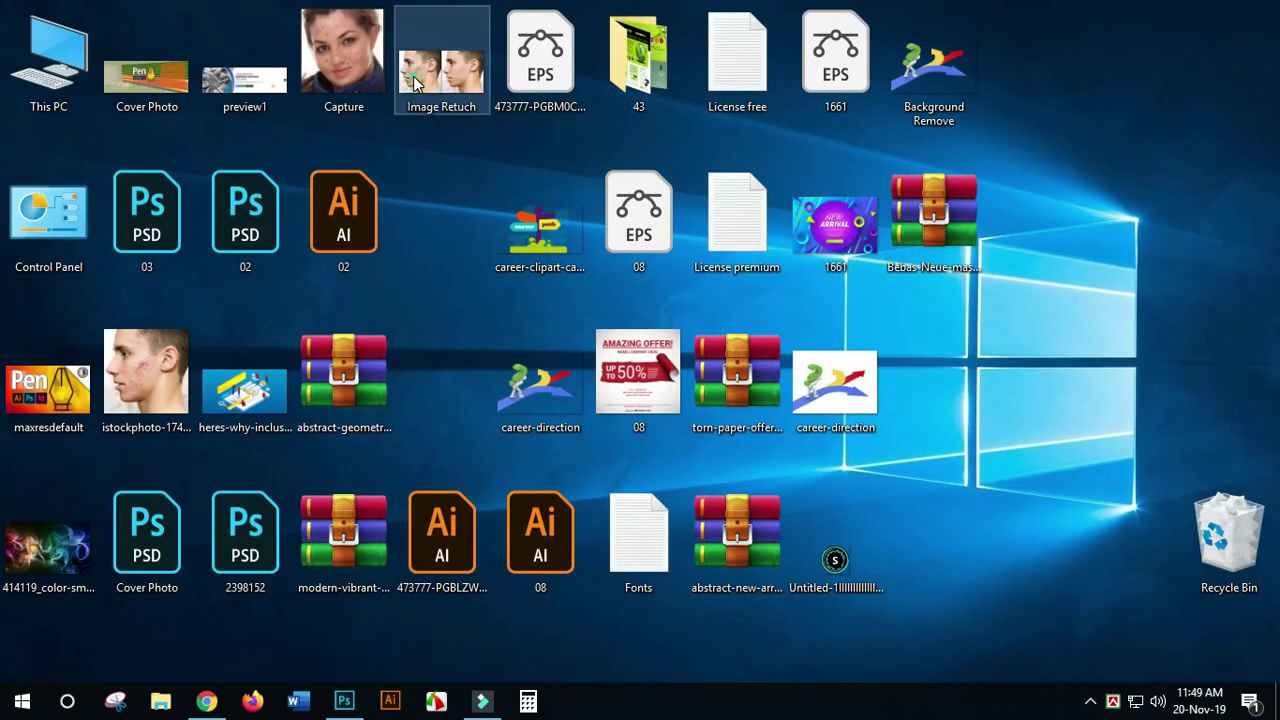
double_click(413, 78)
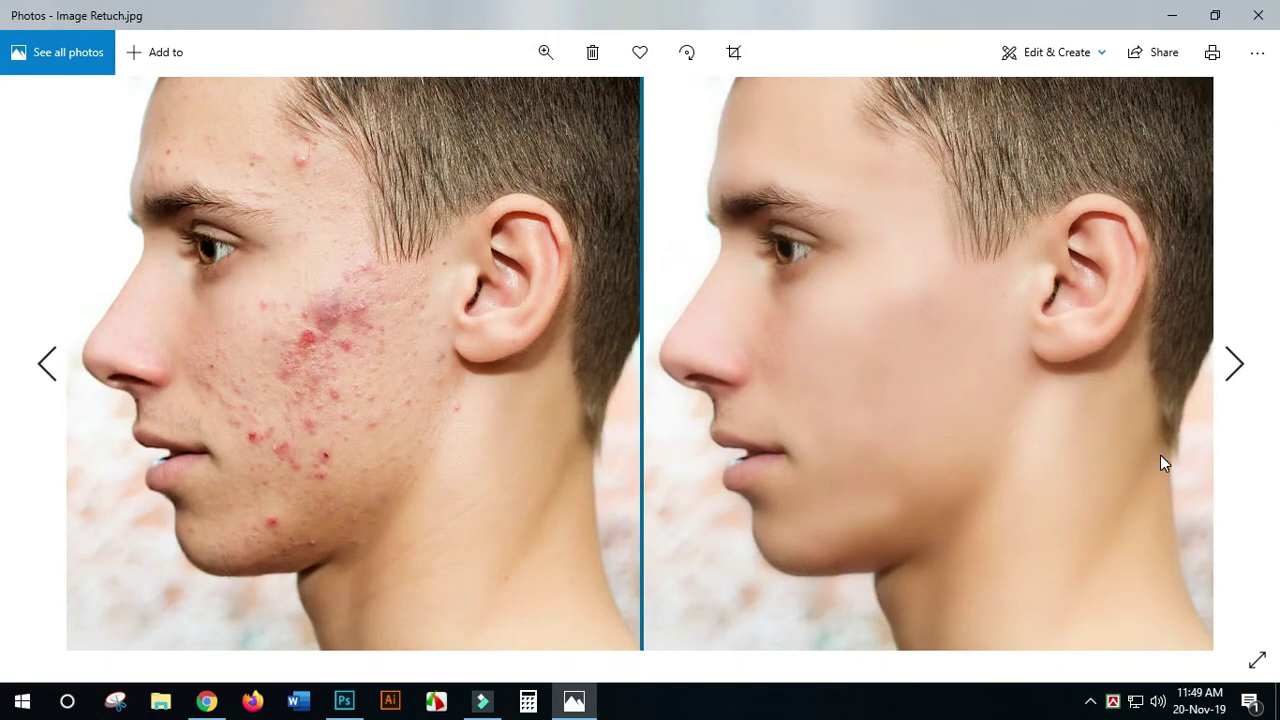